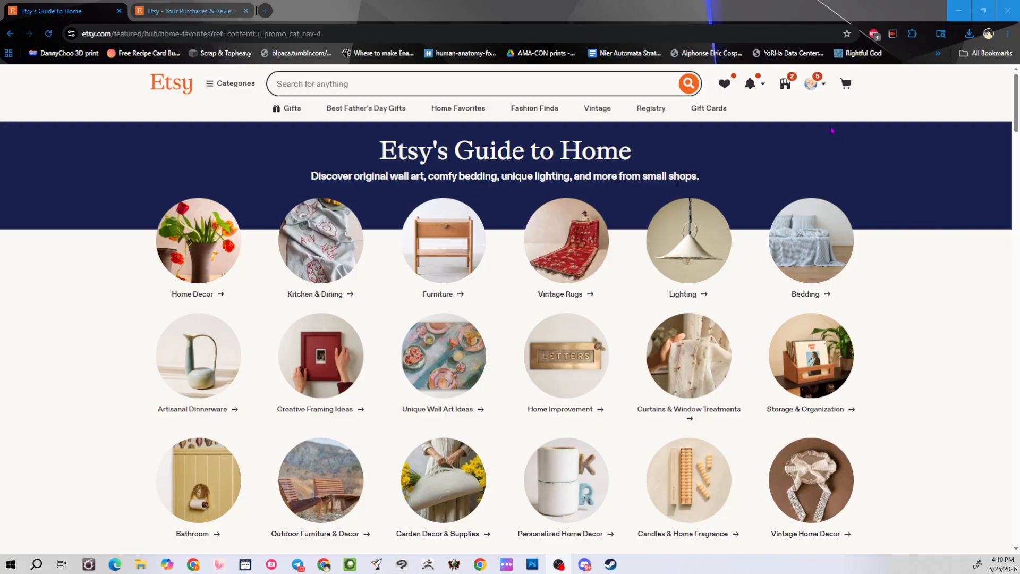
# Open the account's purchases list and view the downloads of the Pigeon Mask V2 order
pyautogui.click(824, 87)
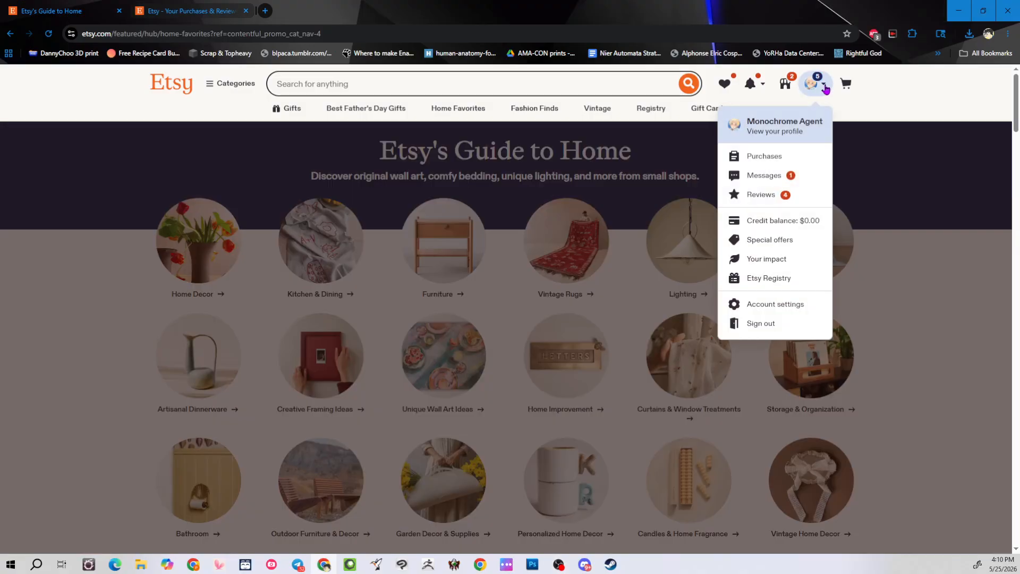
pyautogui.click(764, 157)
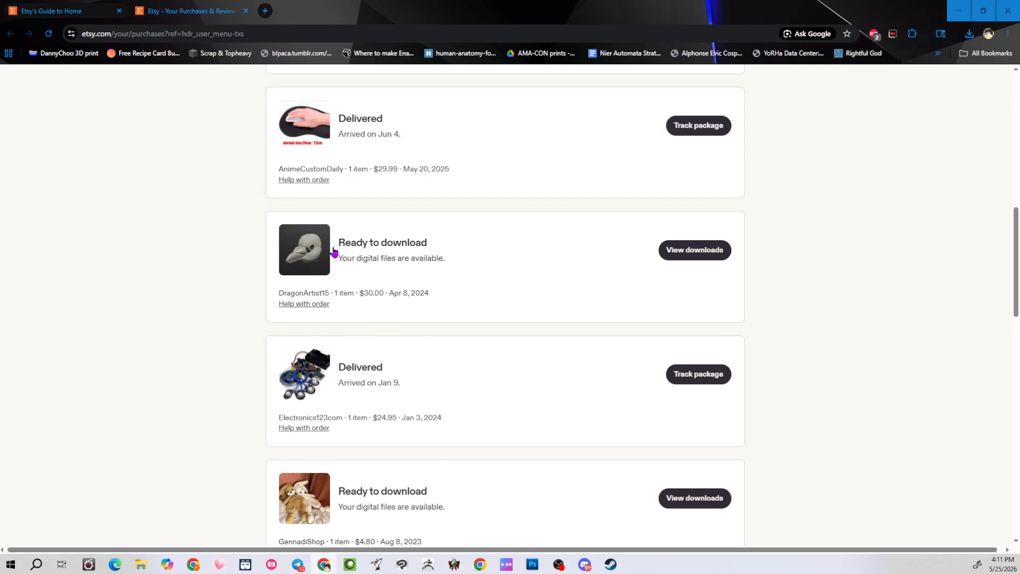
pyautogui.click(687, 257)
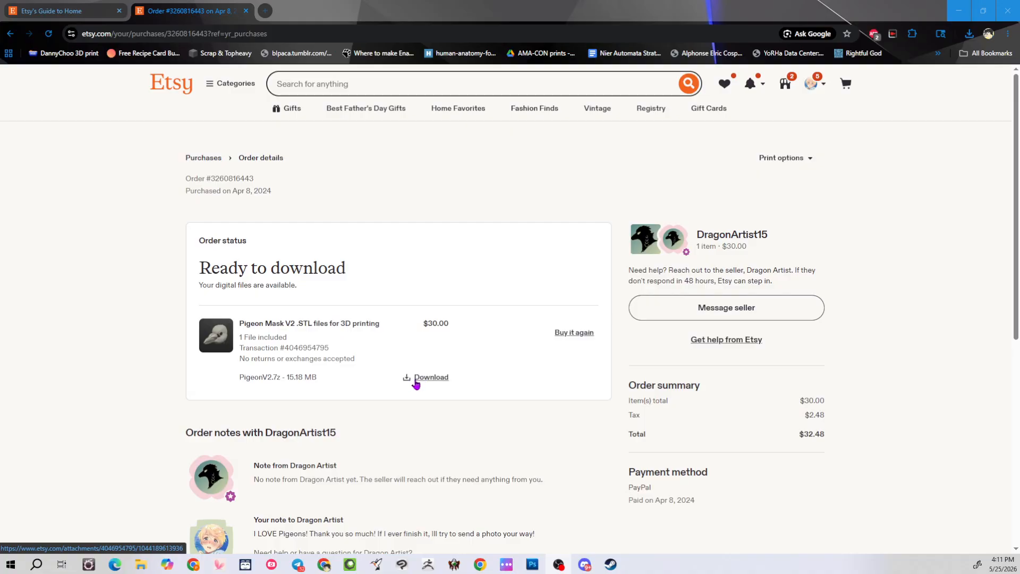
# Open Notepad, write "Model Download Link" in the blank document and copy that text
pyautogui.click(37, 564)
pyautogui.click(71, 340)
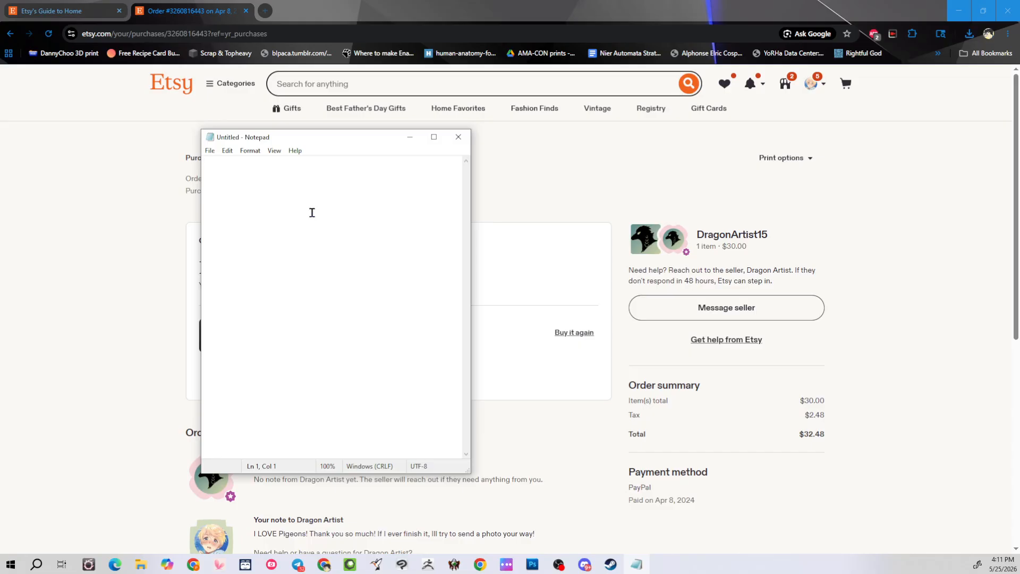
pyautogui.write('Model Download Link')
pyautogui.moveTo(285, 161); pyautogui.dragTo(137, 172)
pyautogui.hotkey('ctrl', 'c')
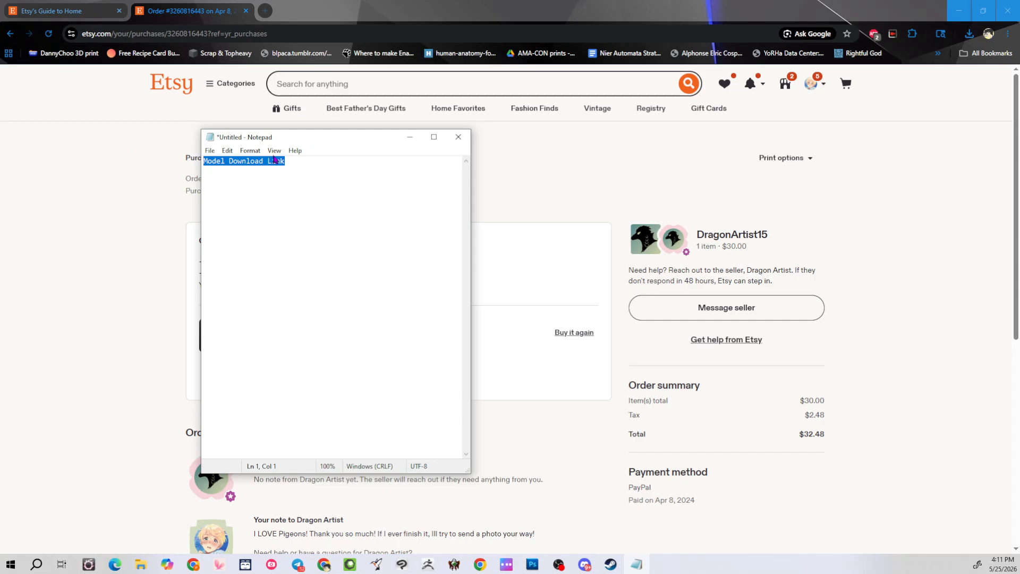
# Paste the copied text as the address in a new browser tab and close the tab without loading it
pyautogui.click(265, 11)
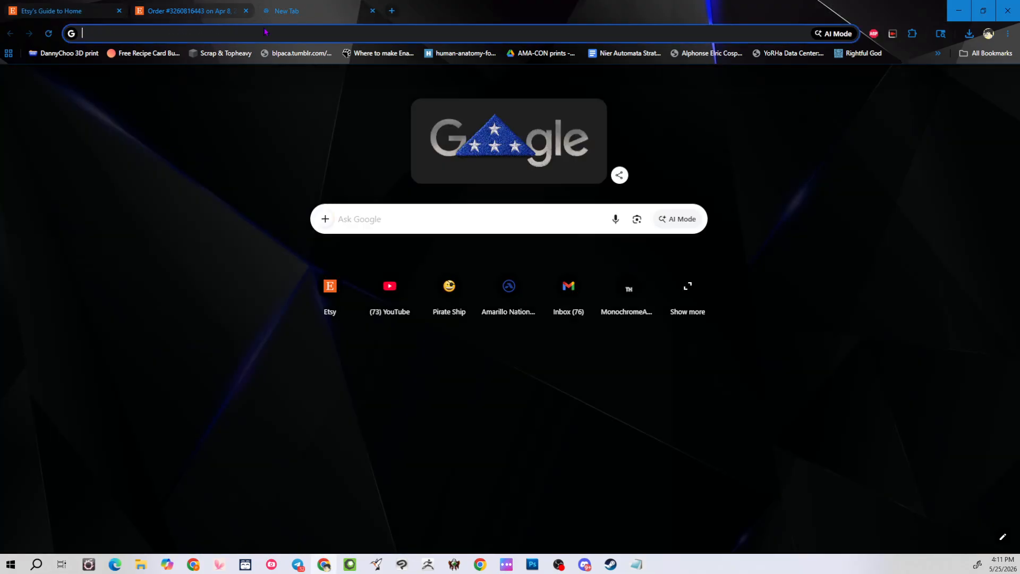
pyautogui.hotkey('ctrl', 'v')
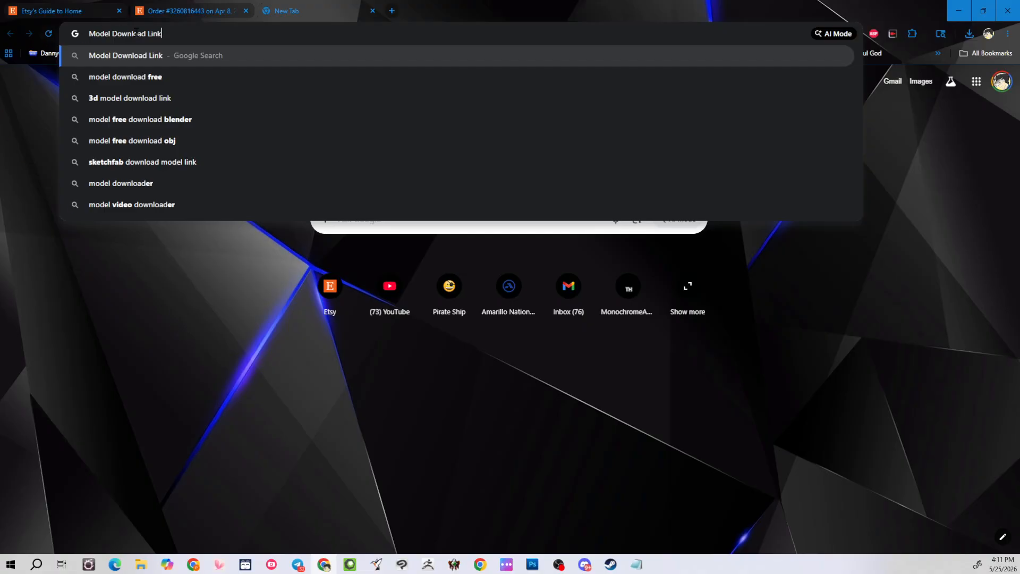
pyautogui.click(373, 10)
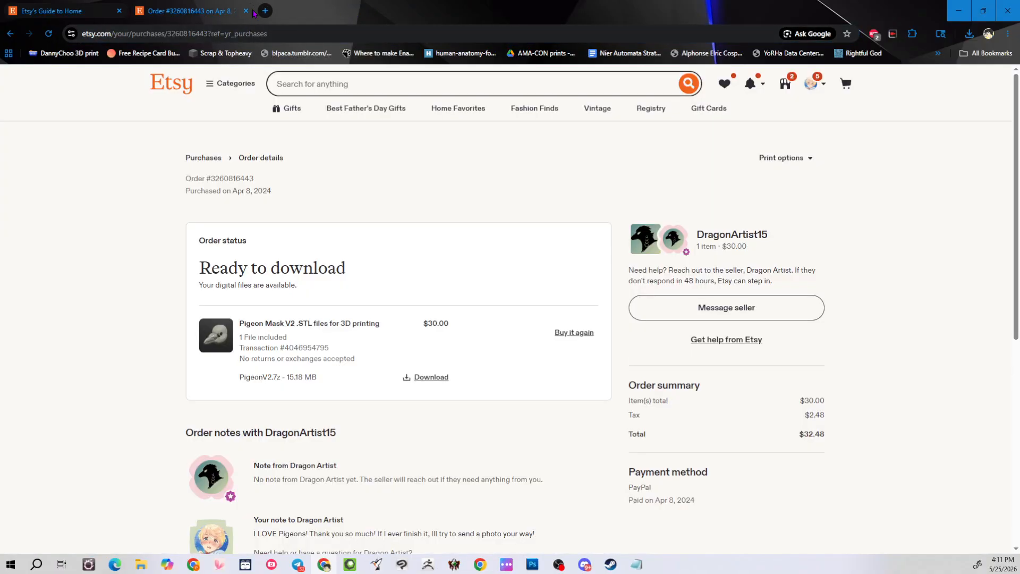
# Close the browser, minimise Notepad and switch to Steam, ready to search its store
pyautogui.click(1008, 11)
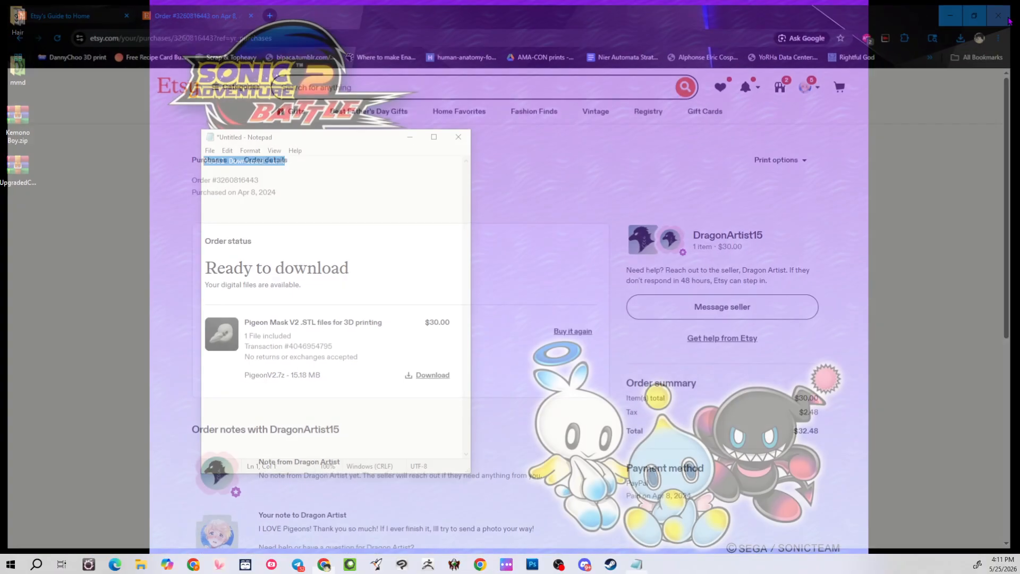
pyautogui.click(409, 137)
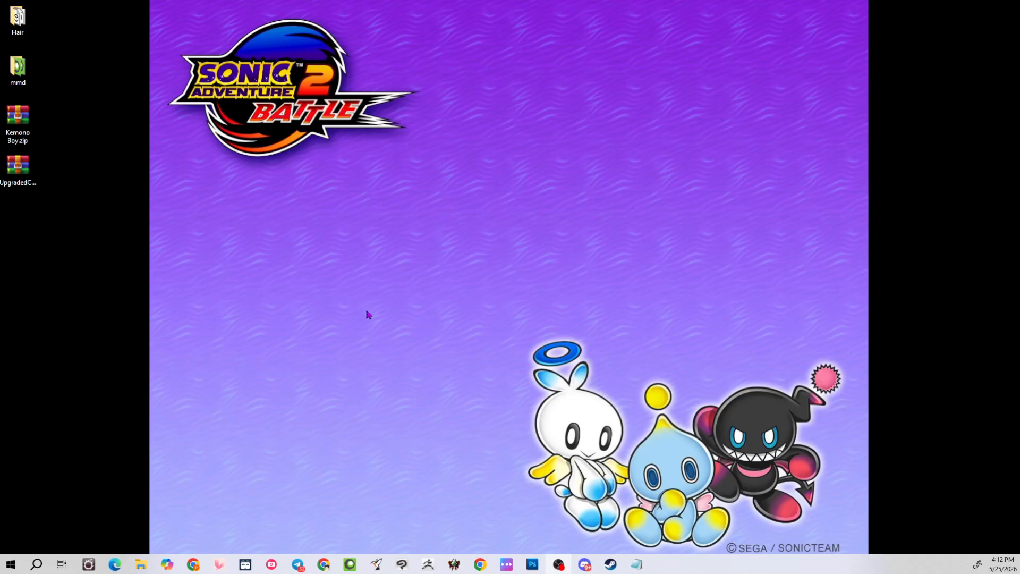
pyautogui.click(610, 564)
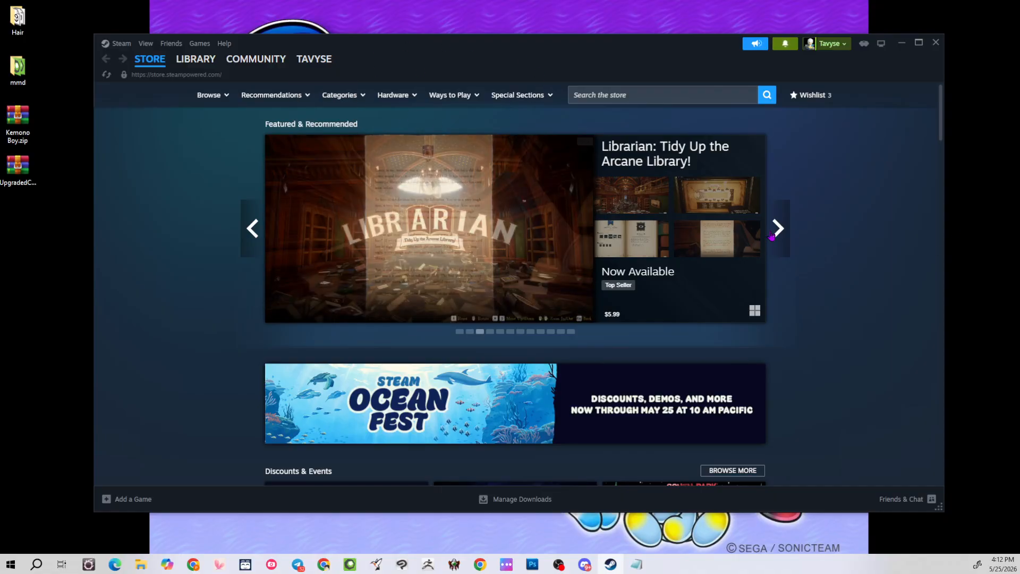
pyautogui.moveTo(576, 42); pyautogui.dragTo(550, 40)
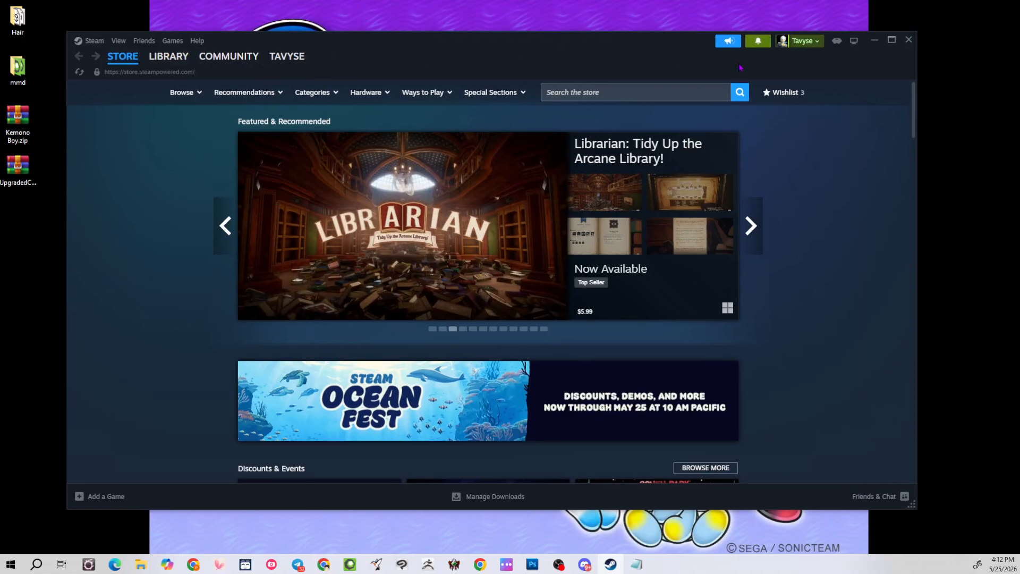
pyautogui.click(640, 92)
pyautogui.write('L')
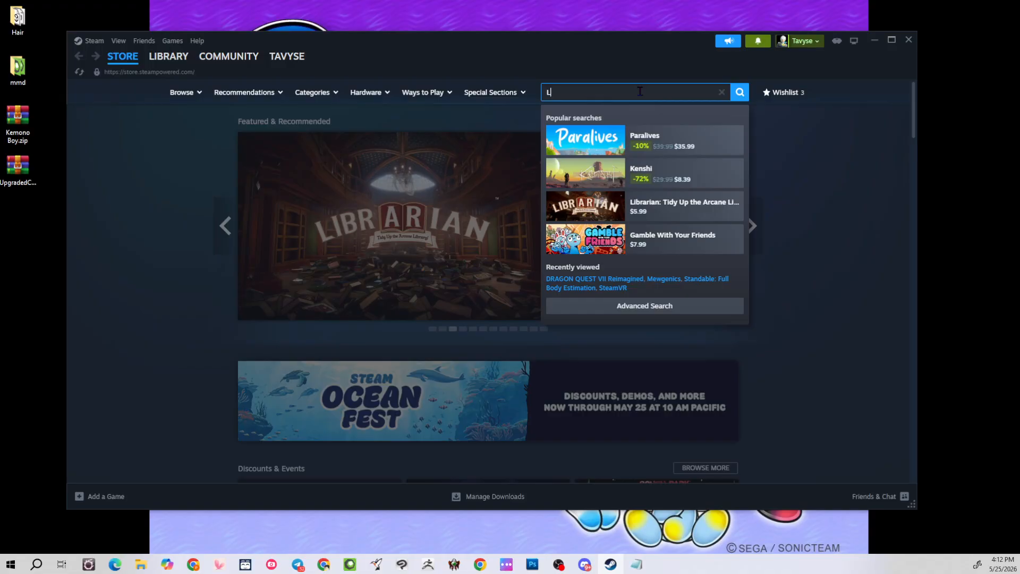
pyautogui.write('ive')
pyautogui.press('BackSpace')
pyautogui.press('BackSpace')
pyautogui.press('BackSpace')
pyautogui.press('BackSpace')
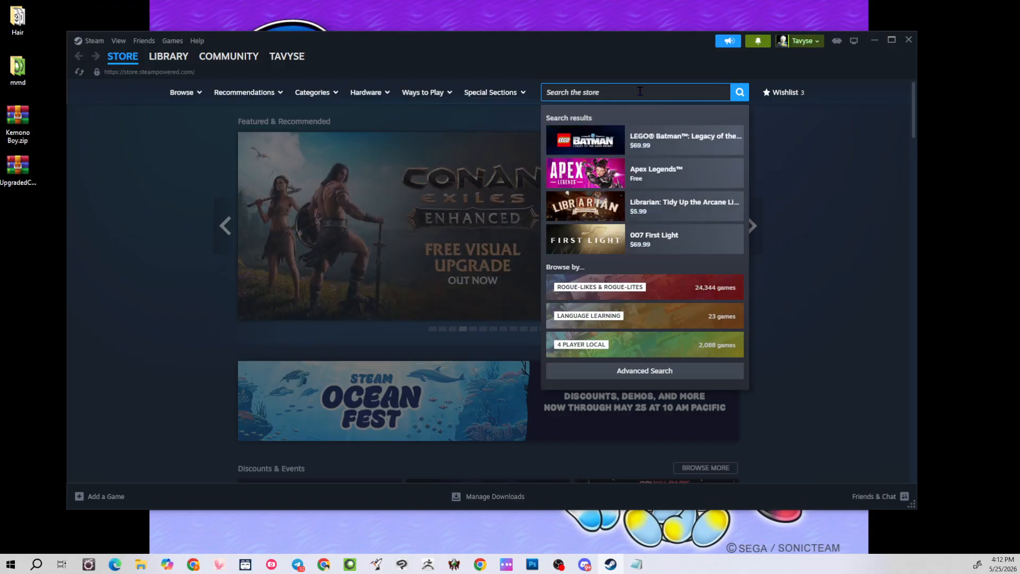
# Search the store for "VTube" and look over the VTube Studio product page
pyautogui.write('VTube')
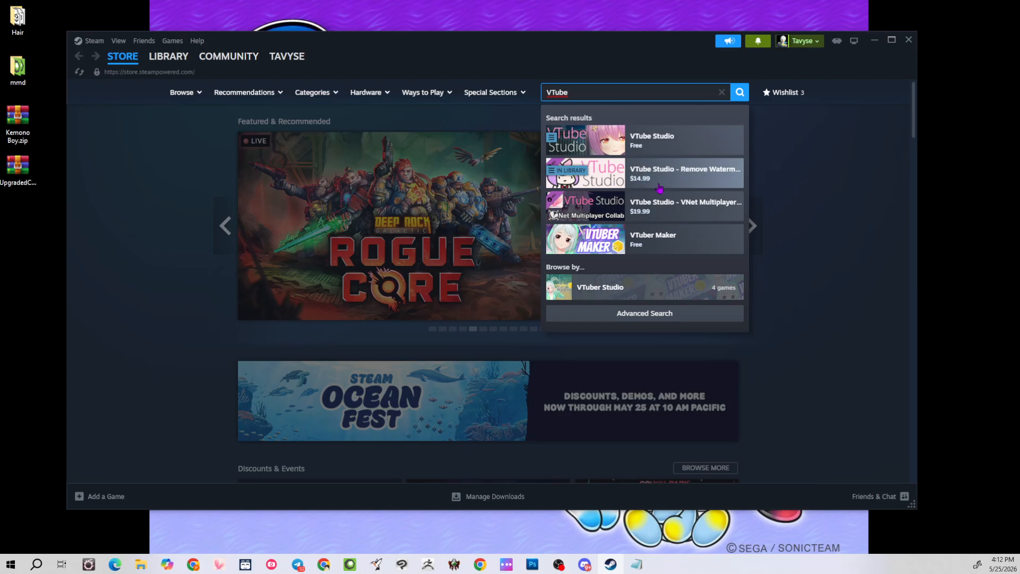
pyautogui.click(658, 145)
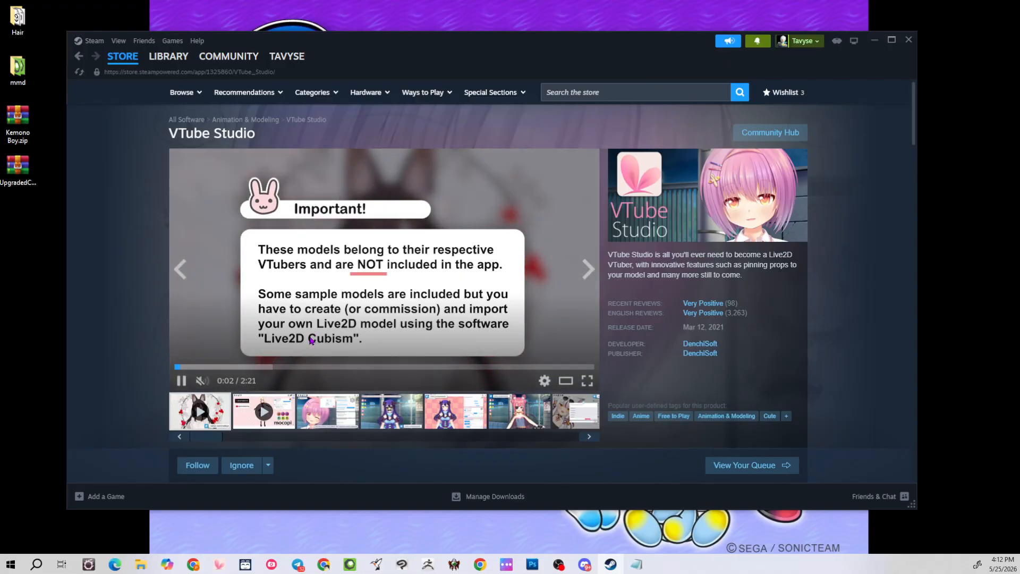
pyautogui.scroll(-4, 374, 340)
pyautogui.scroll(5, 374, 340)
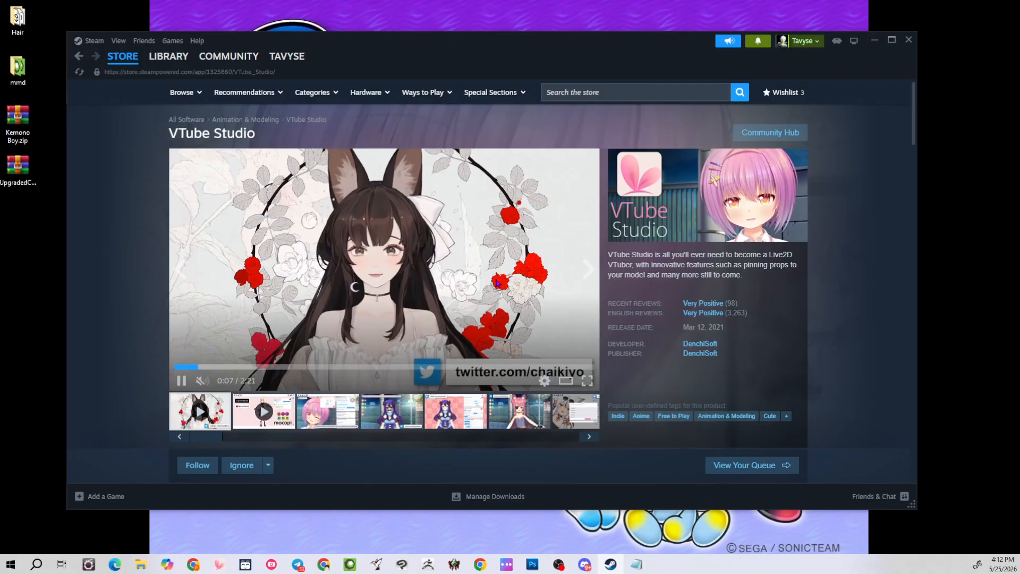
# Bring up the VTube Studio window briefly, and minimise both it and Steam to reveal the desktop
pyautogui.moveTo(218, 568)
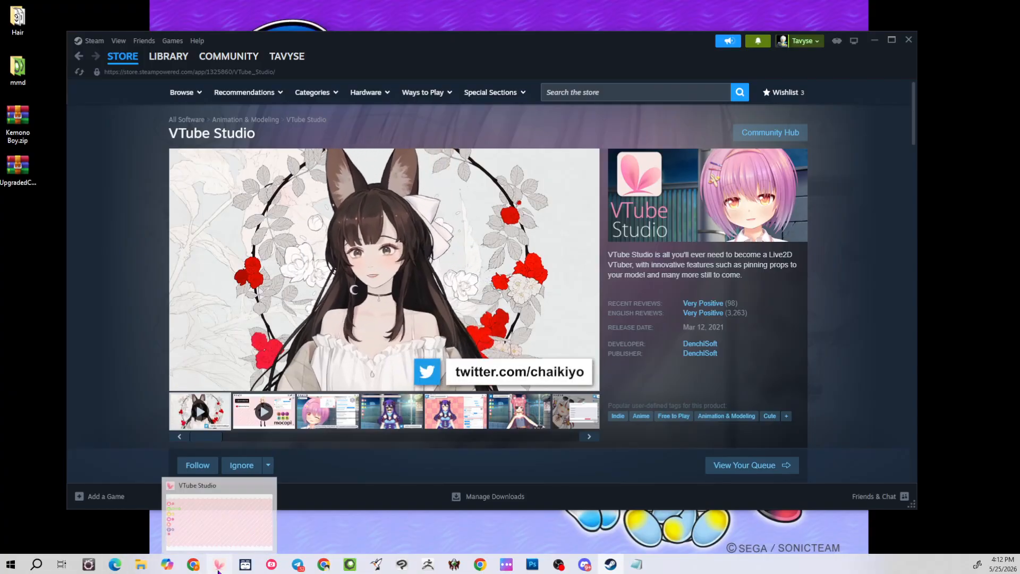
pyautogui.click(218, 568)
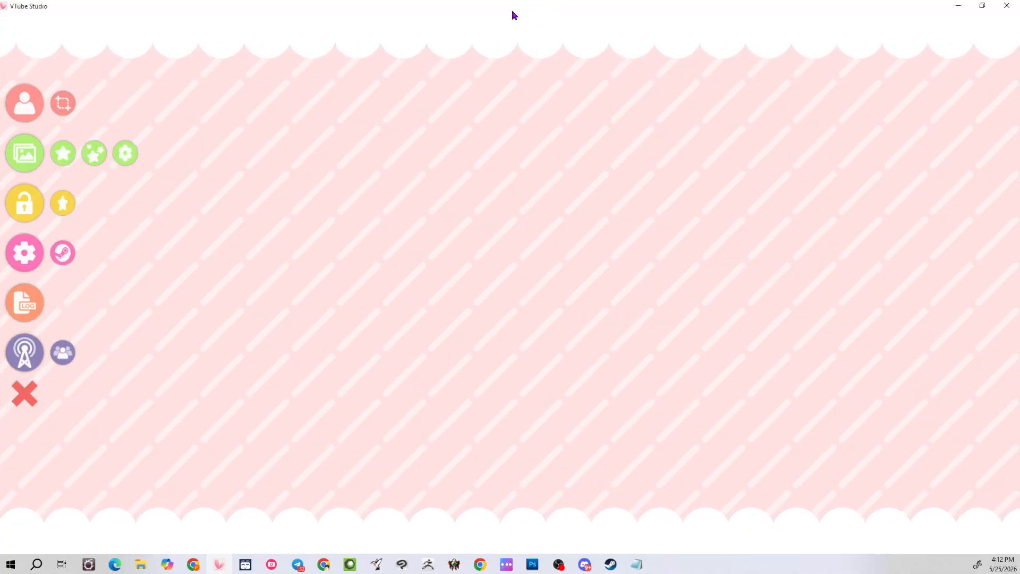
pyautogui.moveTo(512, 9); pyautogui.dragTo(528, 49)
pyautogui.click(974, 44)
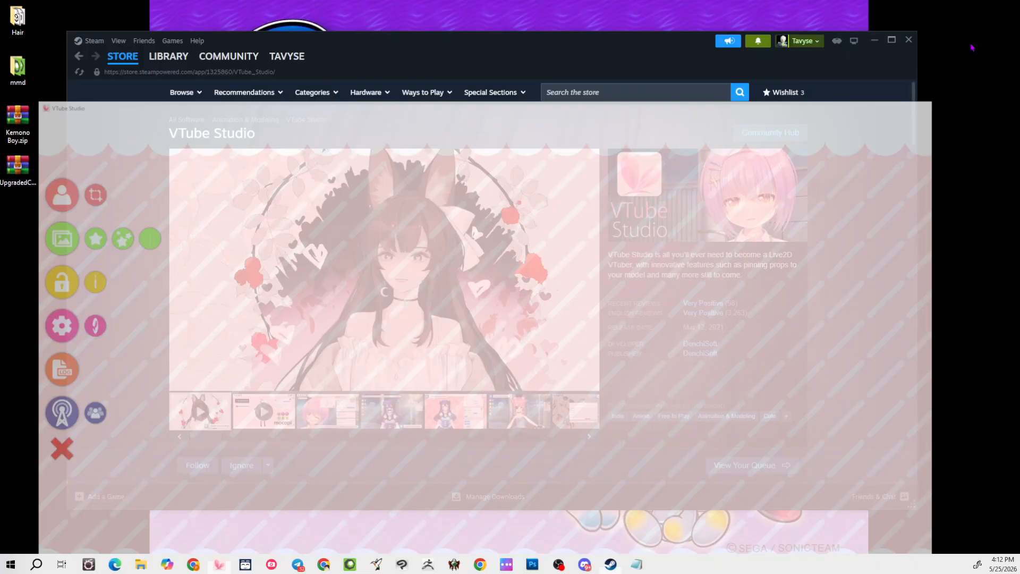
pyautogui.click(873, 41)
# Extract UpgradedCustomMobian.zip with WinRAR into a new desktop folder named UpgradedCustomMobian
pyautogui.moveTo(17, 165); pyautogui.dragTo(506, 219)
pyautogui.moveTo(390, 137); pyautogui.dragTo(117, 296)
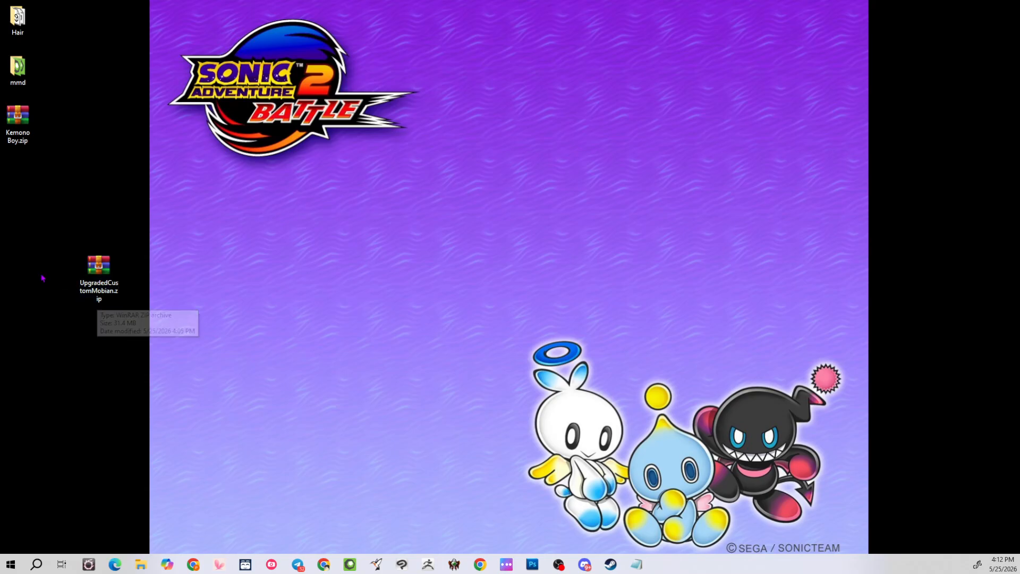
pyautogui.rightClick(103, 270)
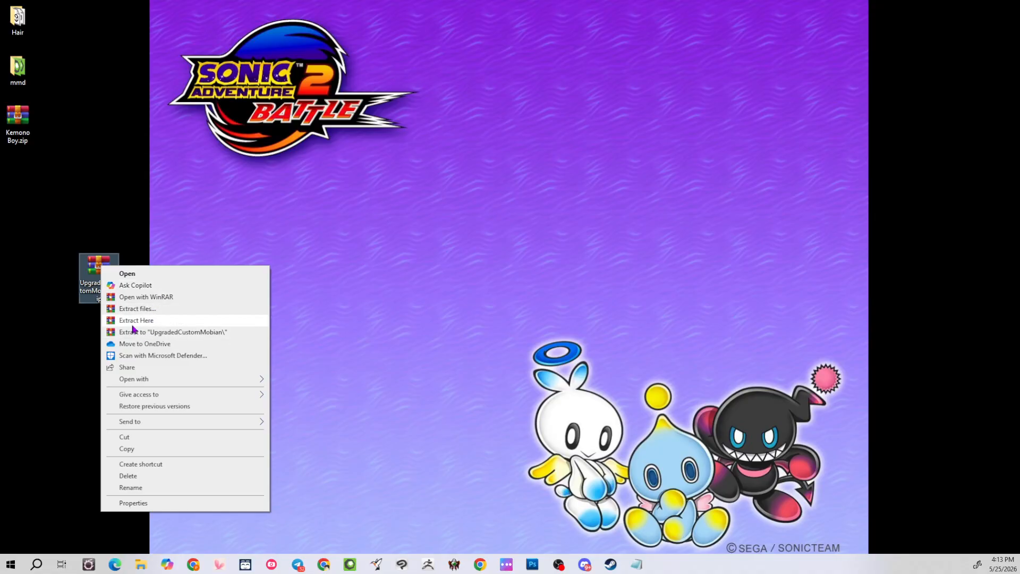
pyautogui.click(144, 310)
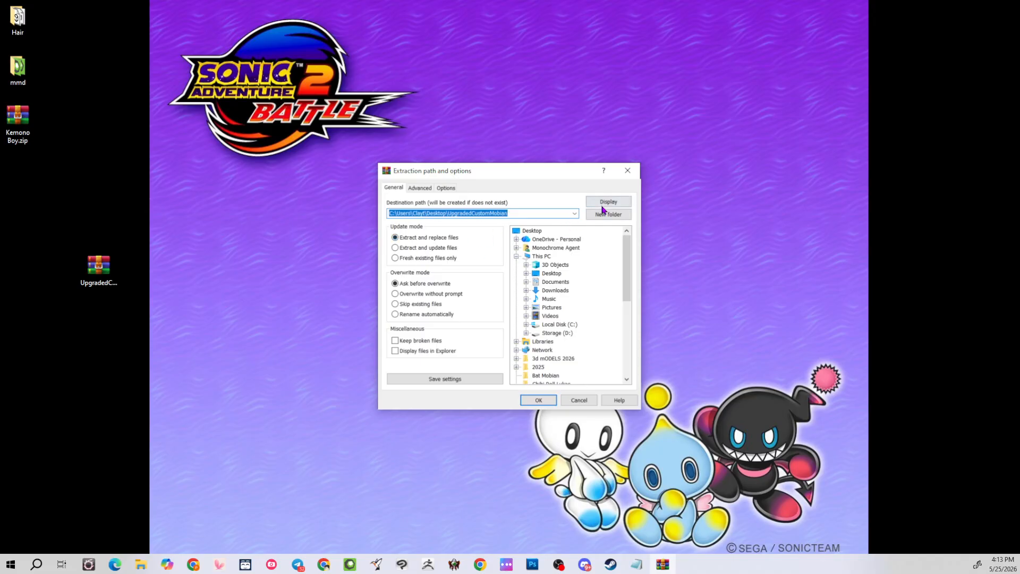
pyautogui.click(531, 231)
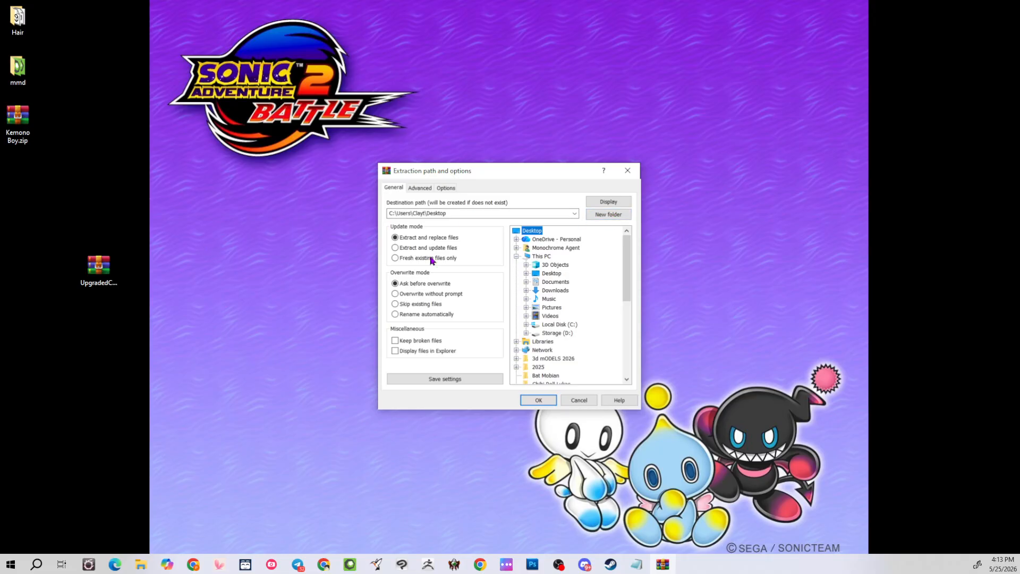
pyautogui.click(599, 214)
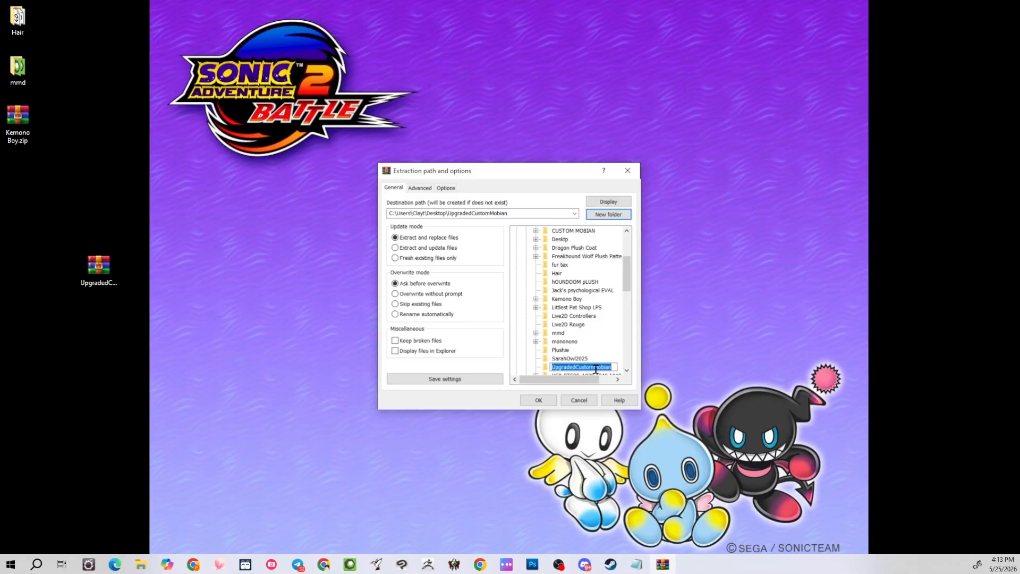
pyautogui.click(546, 401)
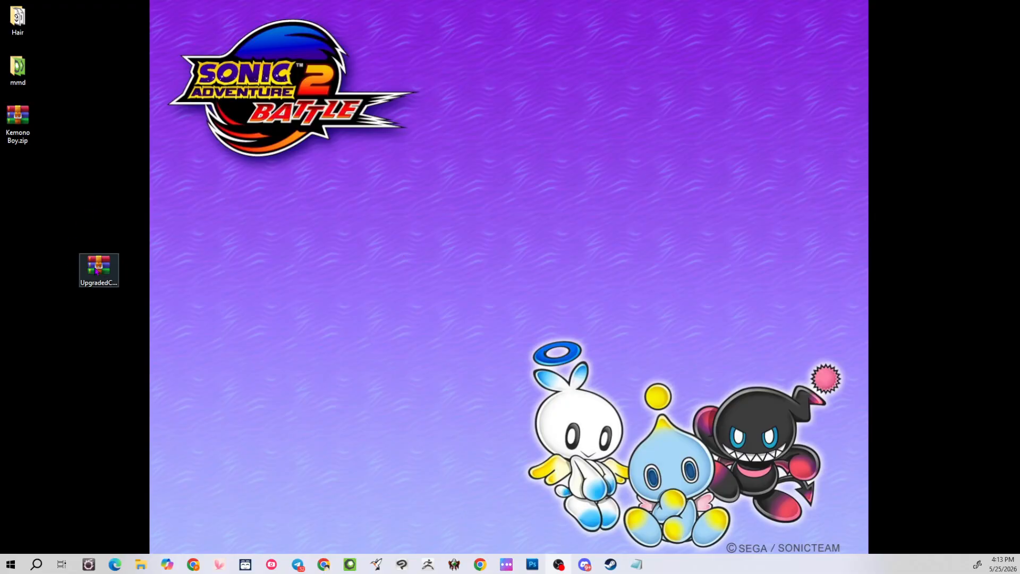
# Arrange the UpgradedCustomMobian archive and its extracted folder side by side below Kemono Boy.zip on the desktop
pyautogui.moveTo(98, 265); pyautogui.dragTo(16, 166)
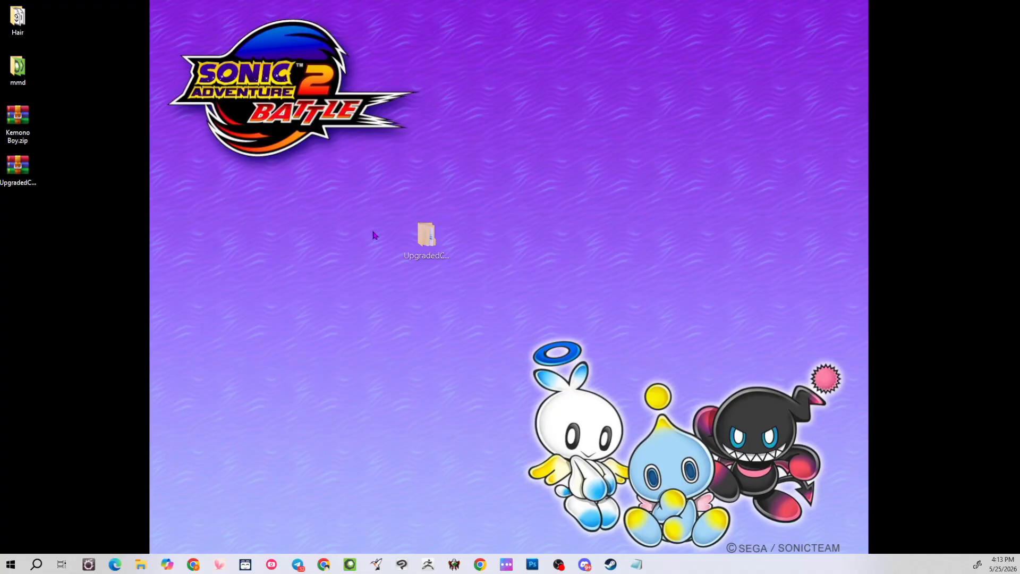
pyautogui.moveTo(376, 234); pyautogui.dragTo(52, 172)
pyautogui.click(105, 171)
# Open the extracted folder's inner UpgradedCustomMobian folder and show its files as large icons
pyautogui.doubleClick(53, 171)
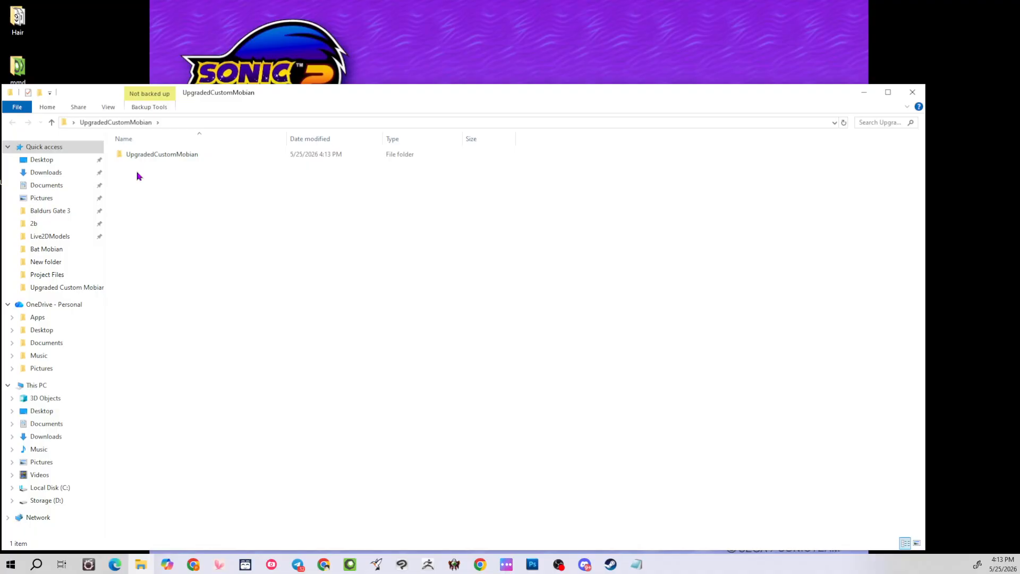
pyautogui.moveTo(210, 93); pyautogui.dragTo(290, 60)
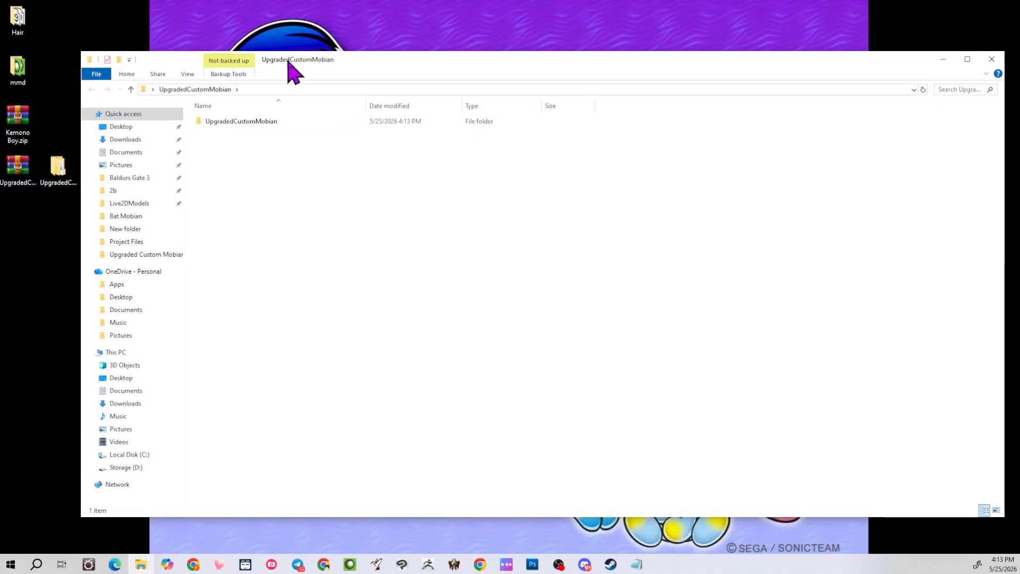
pyautogui.doubleClick(242, 121)
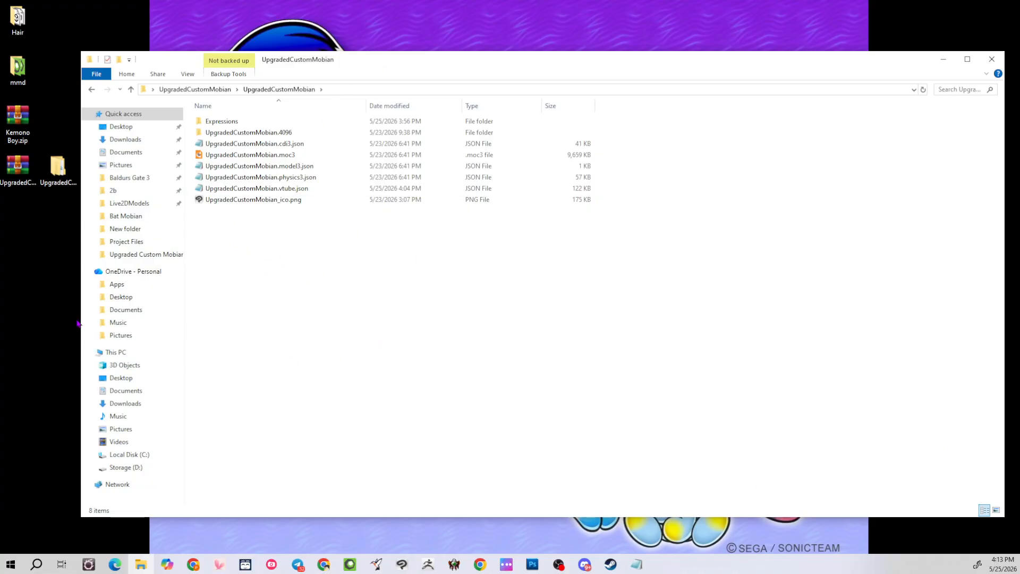
pyautogui.rightClick(220, 297)
pyautogui.moveTo(233, 300)
pyautogui.click(386, 321)
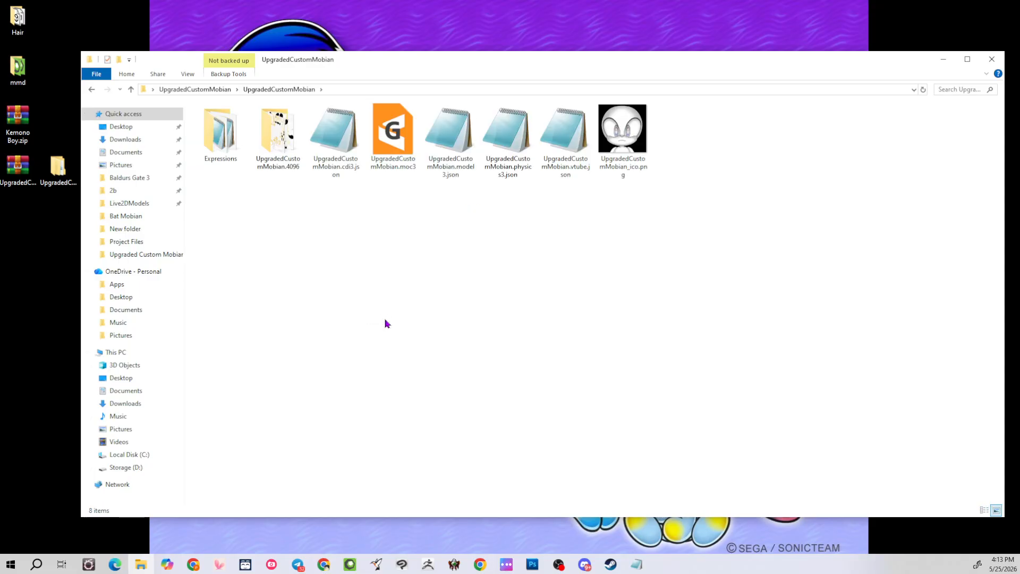
# Examine the model's contents: the icon image, the four JSON files, the moc3 file and the 4096 texture folder
pyautogui.click(646, 149)
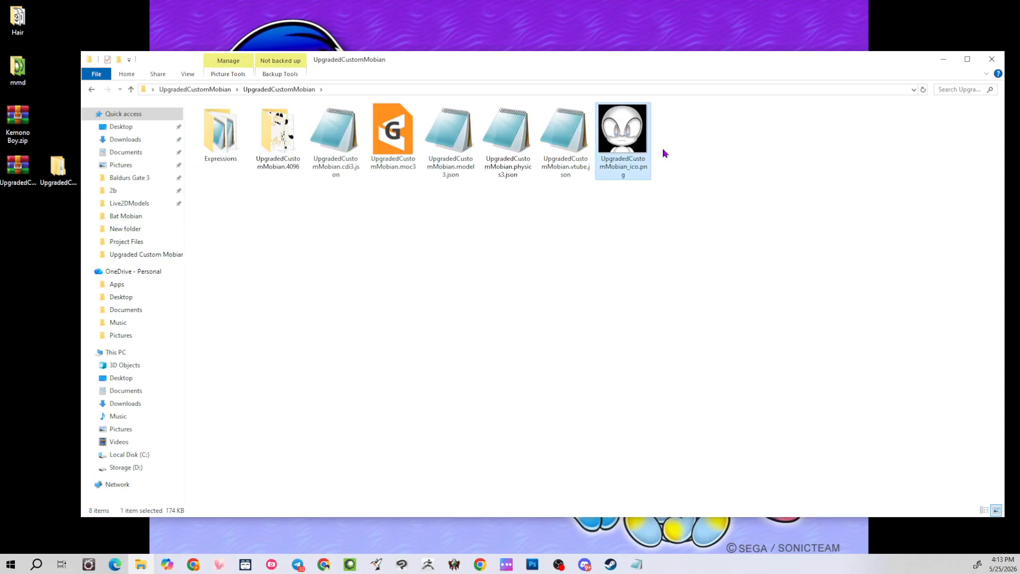
pyautogui.click(568, 144)
pyautogui.keyDown('ctrl'); pyautogui.click(507, 139); pyautogui.keyUp('ctrl')
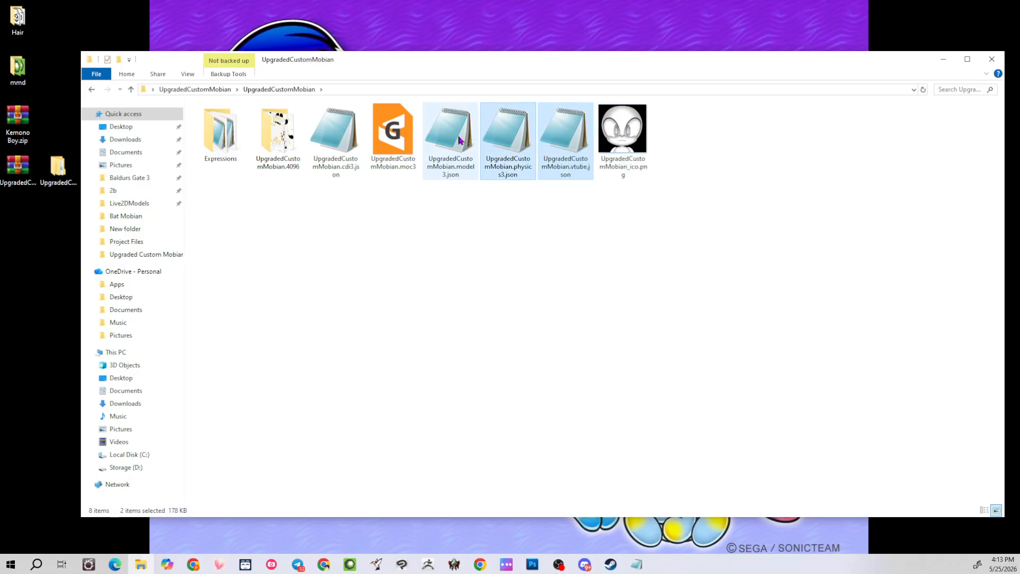
pyautogui.keyDown('ctrl'); pyautogui.click(457, 140); pyautogui.keyUp('ctrl')
pyautogui.keyDown('ctrl'); pyautogui.click(339, 143); pyautogui.keyUp('ctrl')
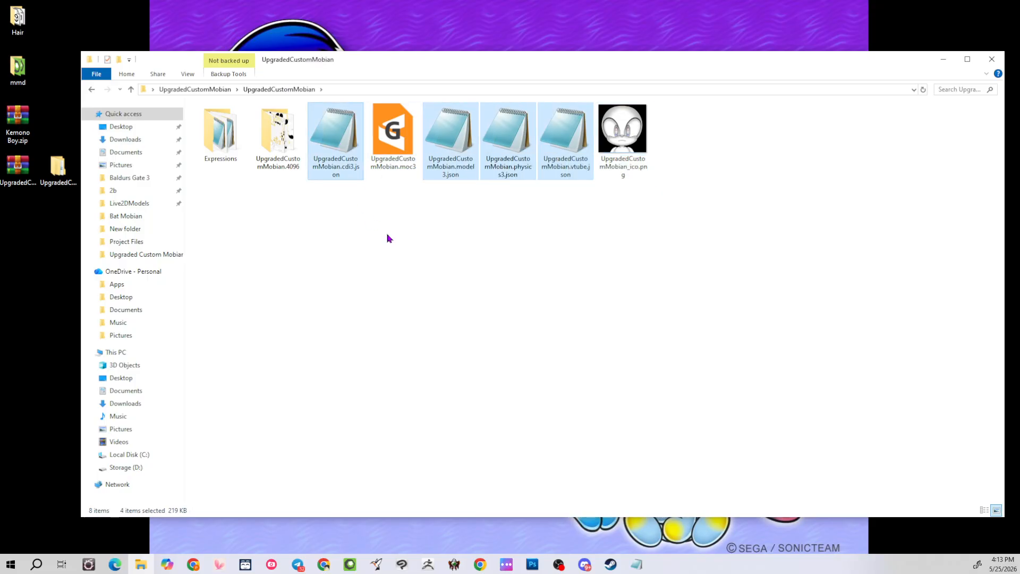
pyautogui.click(391, 144)
pyautogui.click(271, 141)
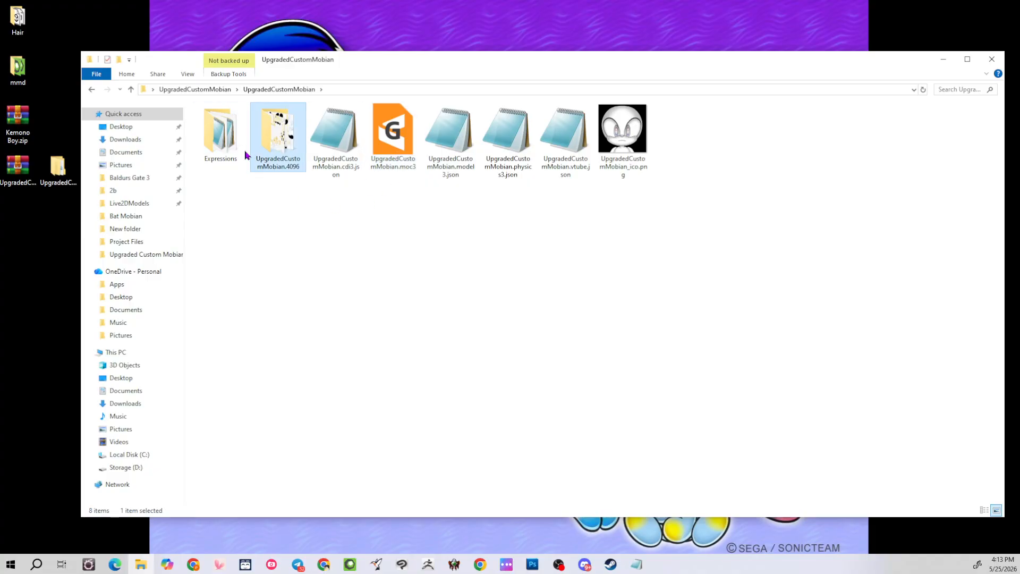
# Examine the JSON files in the model's Expressions folder, return to the outer UpgradedCustomMobian folder and close its window
pyautogui.click(226, 132)
pyautogui.doubleClick(221, 131)
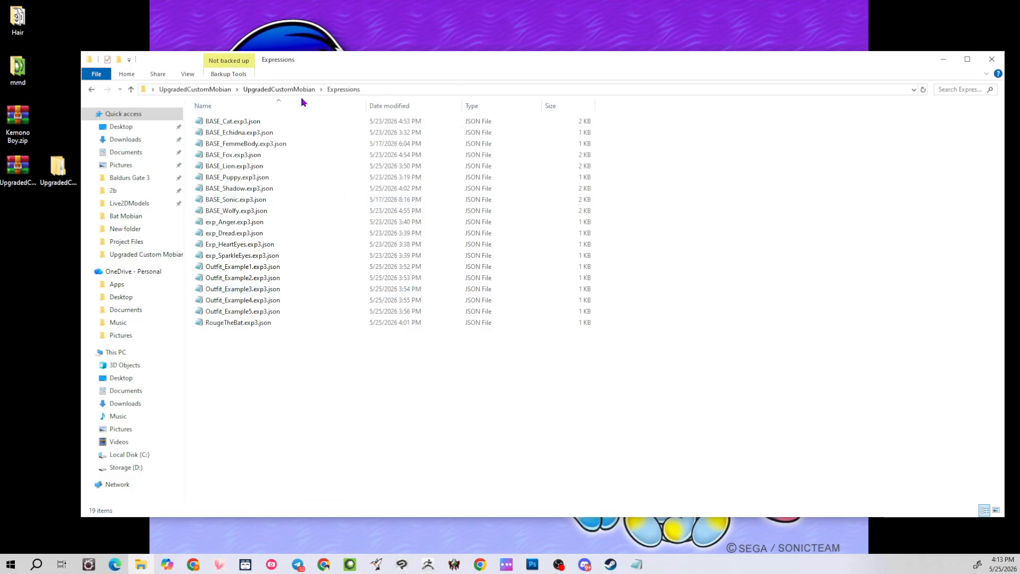
pyautogui.click(276, 89)
pyautogui.click(215, 89)
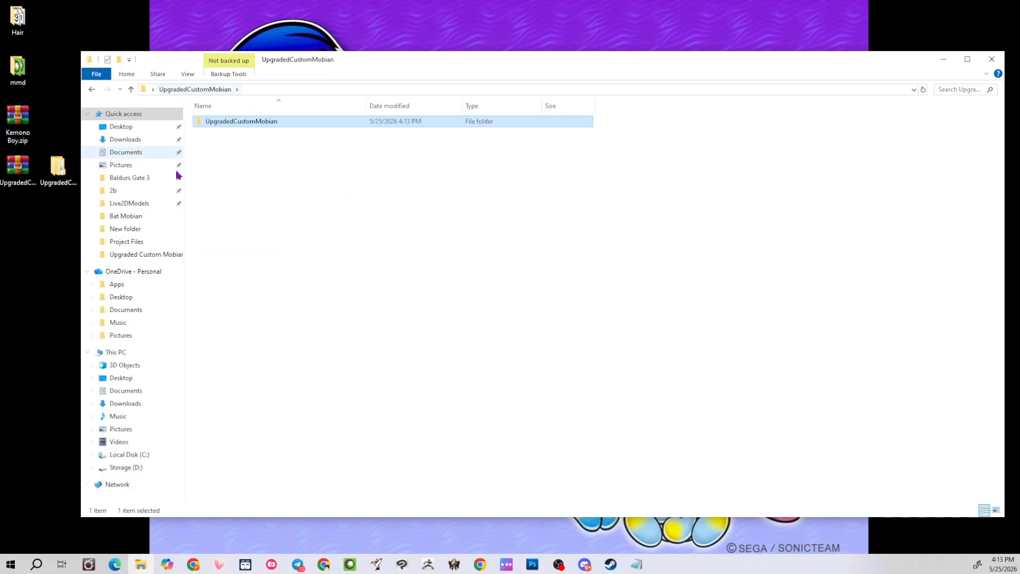
pyautogui.click(991, 59)
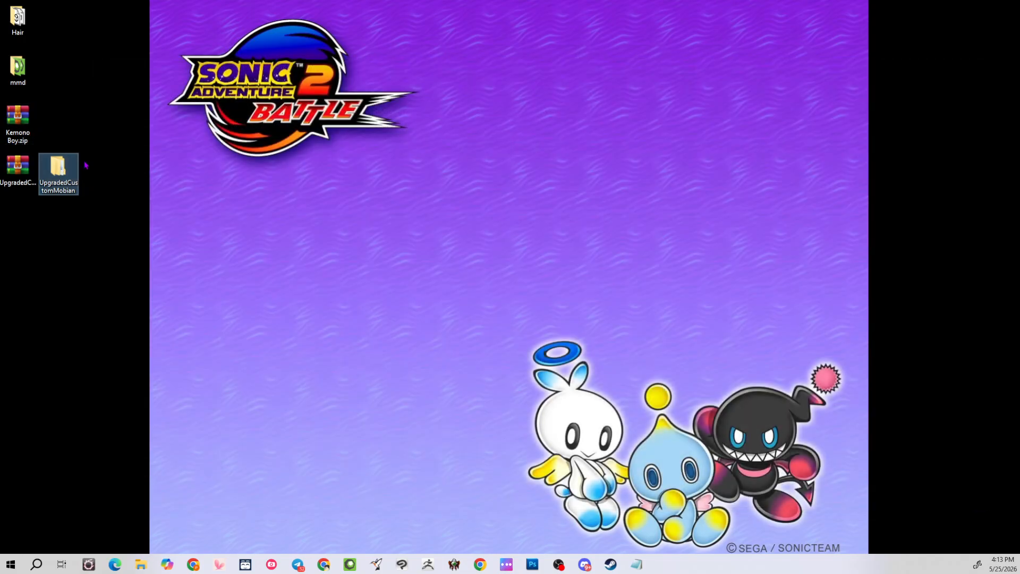
# Reopen the extracted UpgradedCustomMobian folder on the desktop and cut the inner UpgradedCustomMobian folder
pyautogui.doubleClick(66, 174)
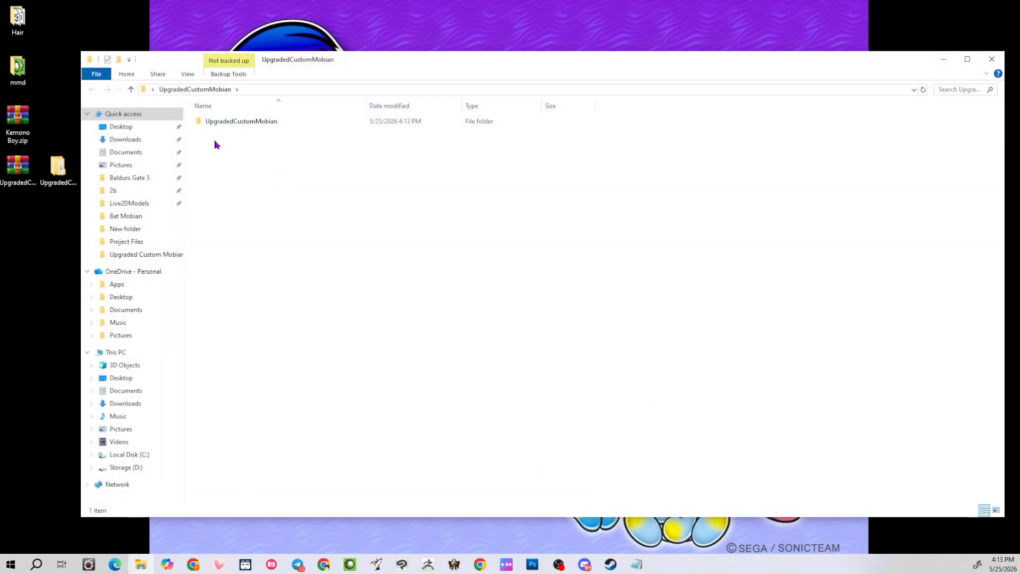
pyautogui.click(239, 126)
pyautogui.rightClick(261, 123)
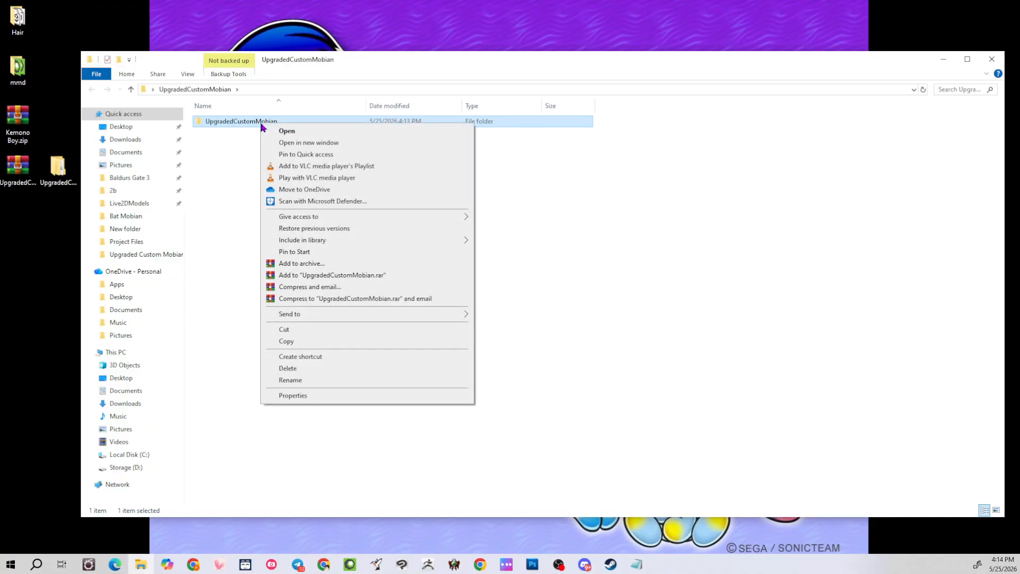
pyautogui.click(284, 330)
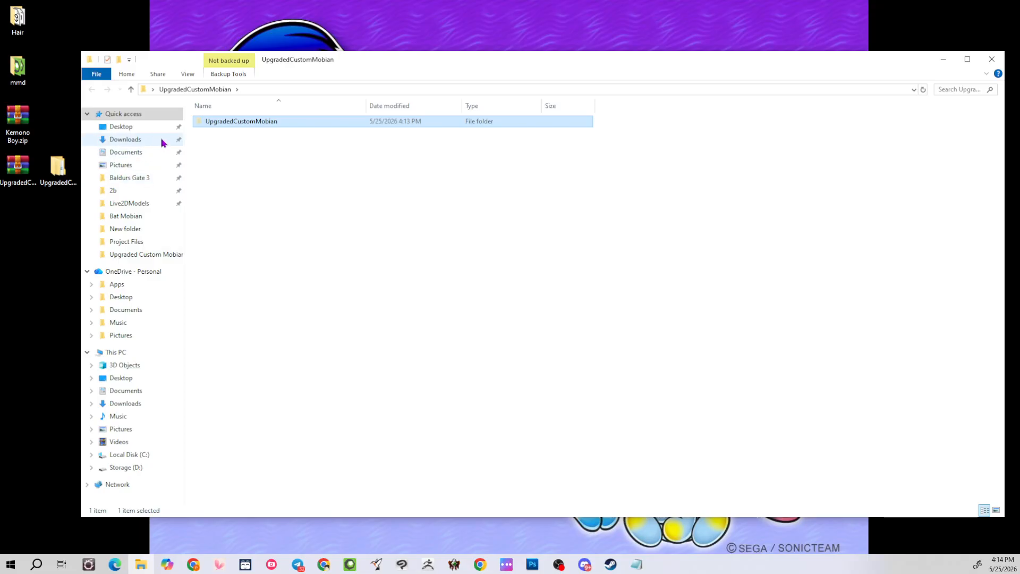
# Switch to VTube Studio, open its Live2DModels folder through the import-your-own-model option, and minimize VTube Studio
pyautogui.click(219, 564)
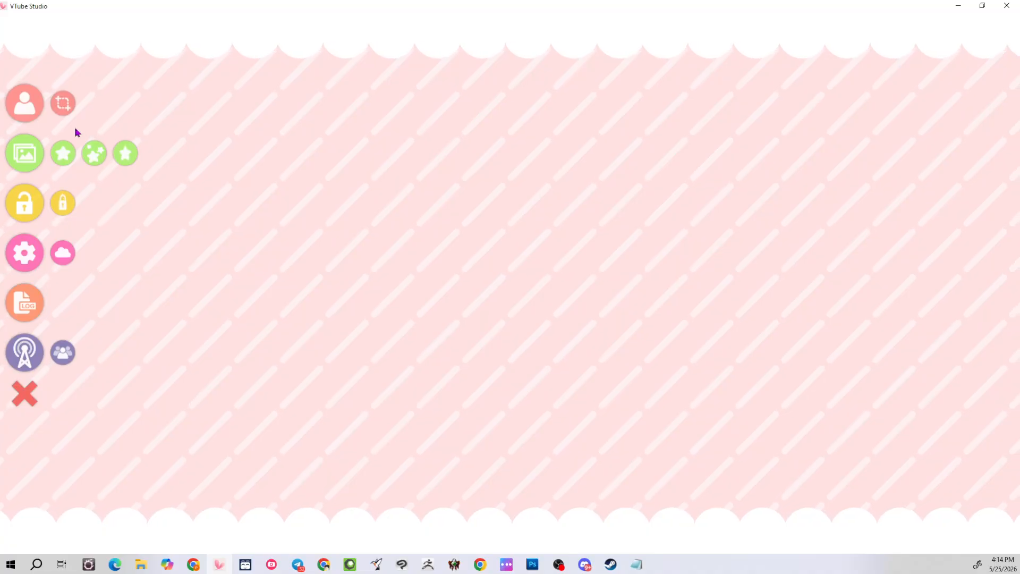
pyautogui.click(27, 102)
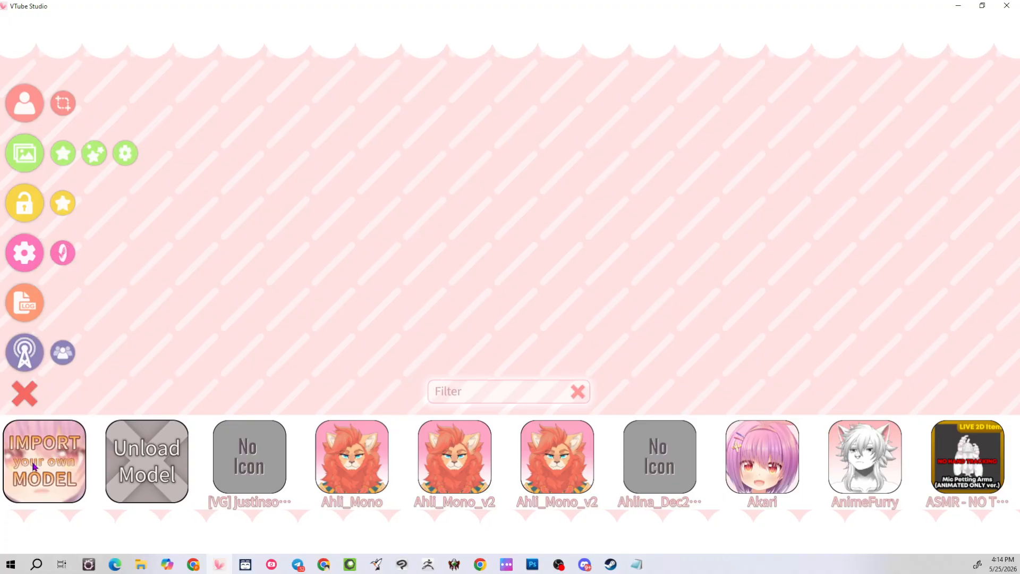
pyautogui.click(34, 467)
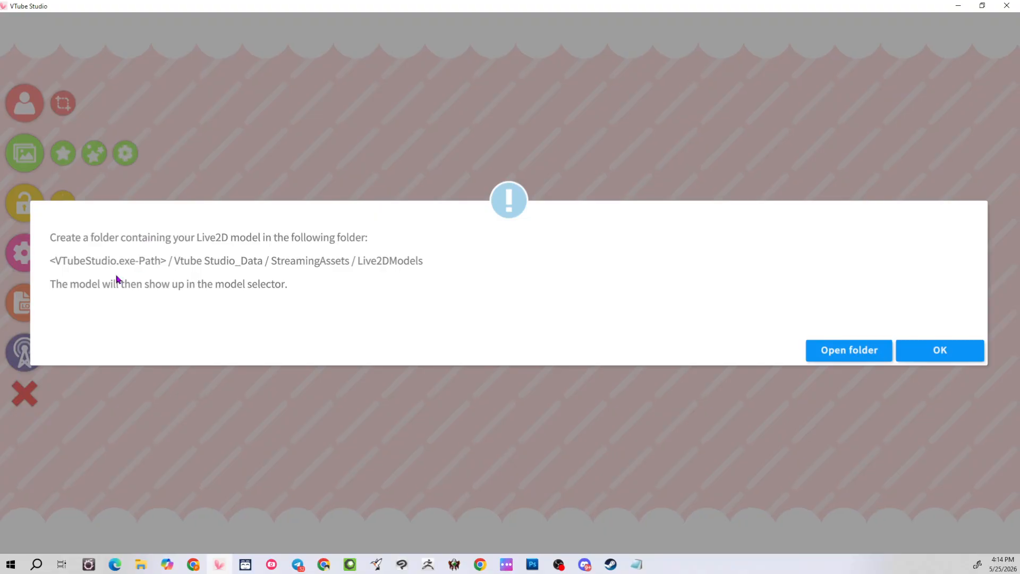
pyautogui.click(842, 349)
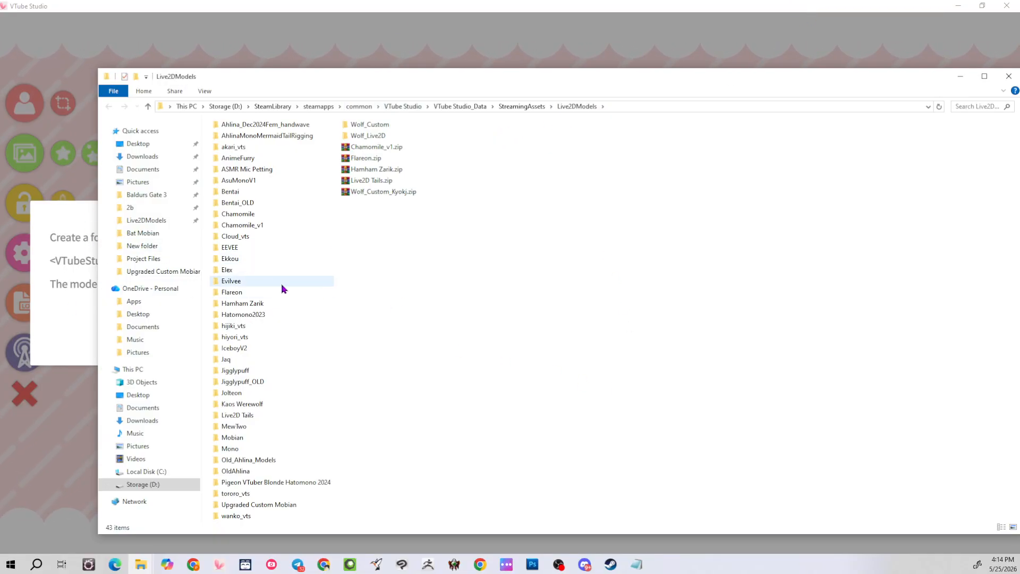
pyautogui.rightClick(355, 230)
pyautogui.click(968, 7)
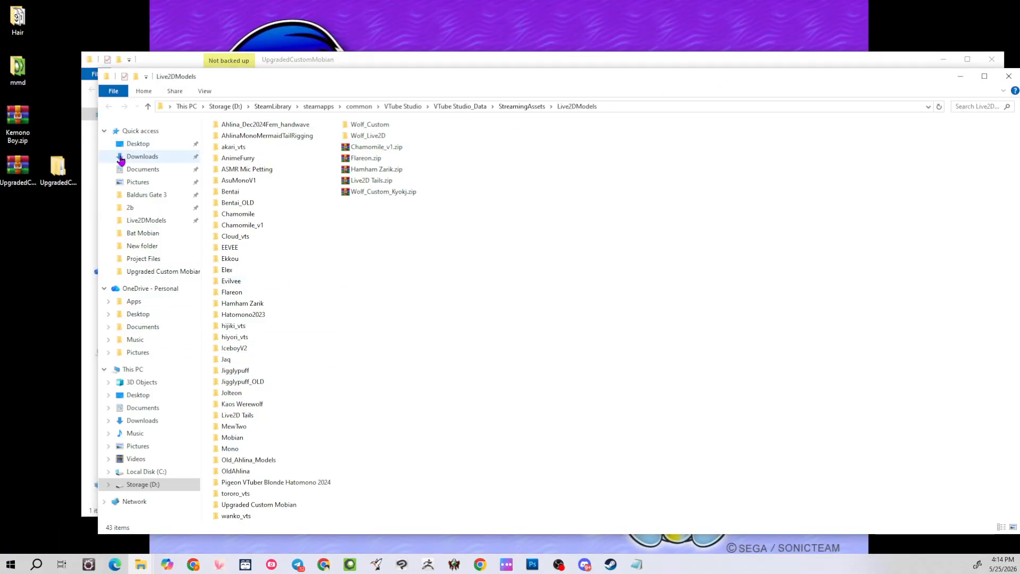
# Try to move the desktop UpgradedCustomMobian folder into Live2DModels, and select the Upgraded Custom Mobian folder already stored there
pyautogui.moveTo(57, 168)
pyautogui.mouseDown()
pyautogui.moveTo(41, 273)
pyautogui.moveTo(418, 260)
pyautogui.moveTo(42, 178)
pyautogui.moveTo(57, 173)
pyautogui.mouseUp()
pyautogui.rightClick(57, 173)
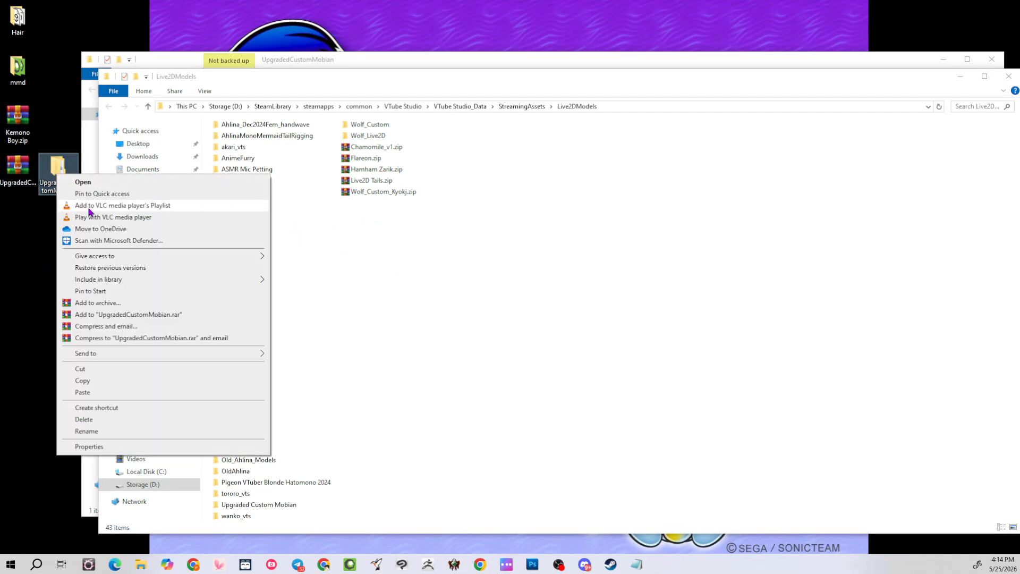
pyautogui.click(82, 380)
pyautogui.rightClick(441, 287)
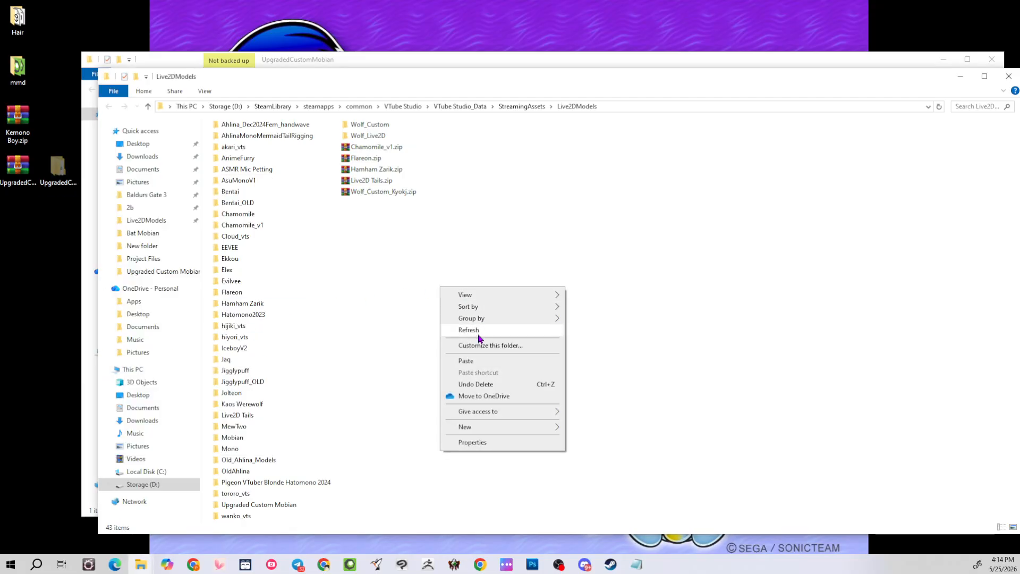
pyautogui.click(277, 338)
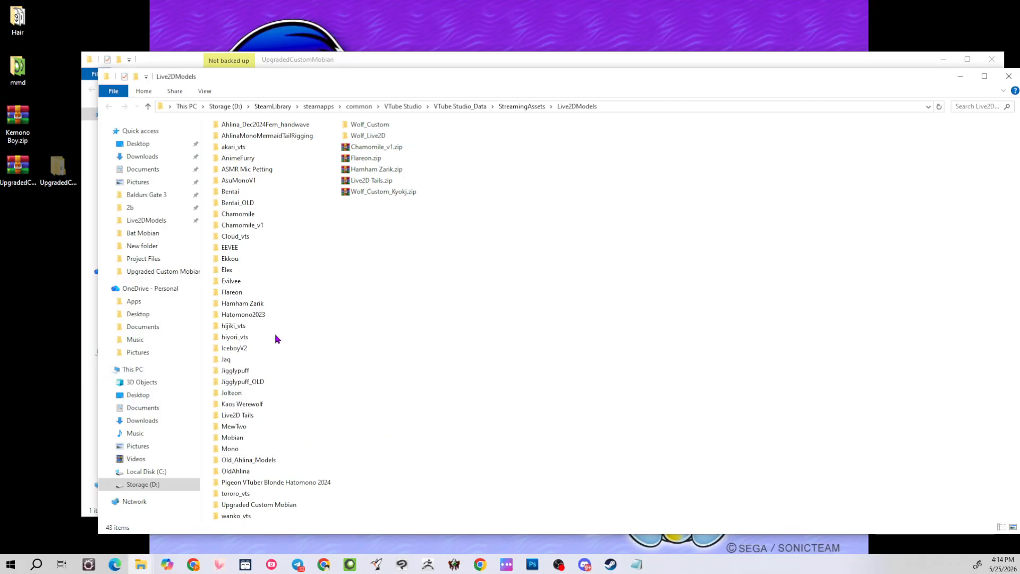
pyautogui.click(252, 506)
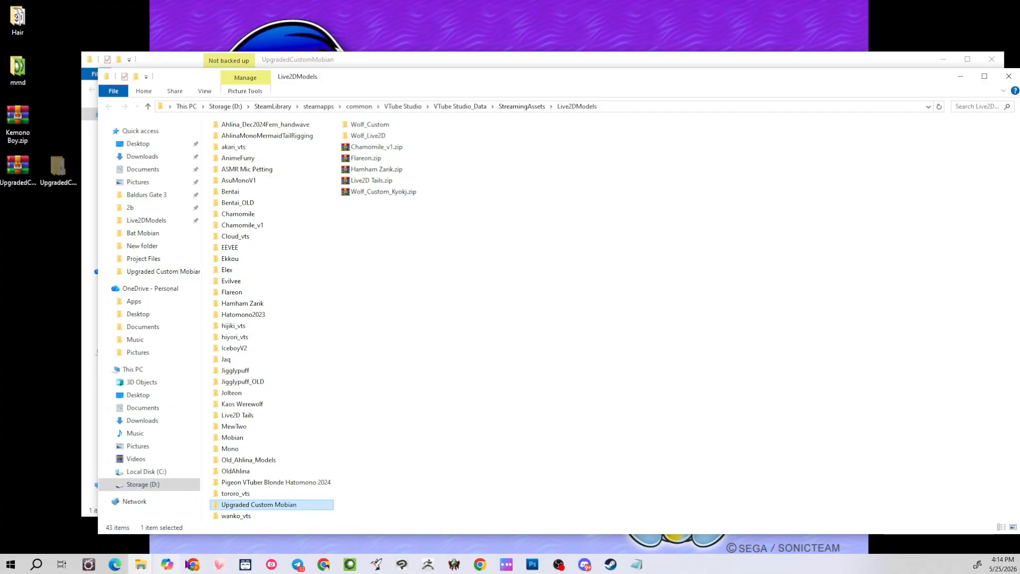
# Switch back to VTube Studio, dismiss the import notice and load the UpgradedCustomMobian model from the model selector
pyautogui.click(219, 565)
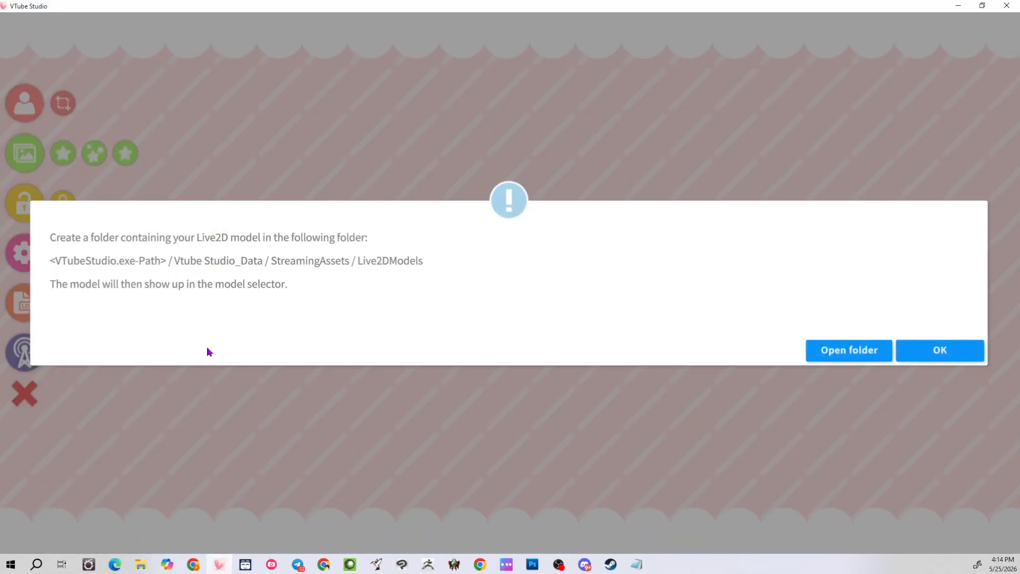
pyautogui.click(940, 350)
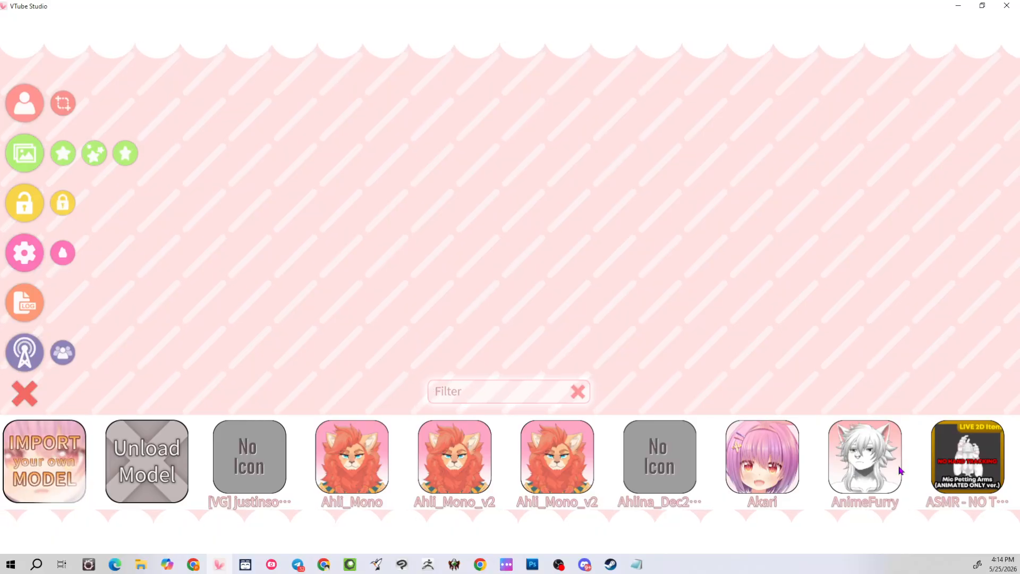
pyautogui.scroll(-1, 558, 472)
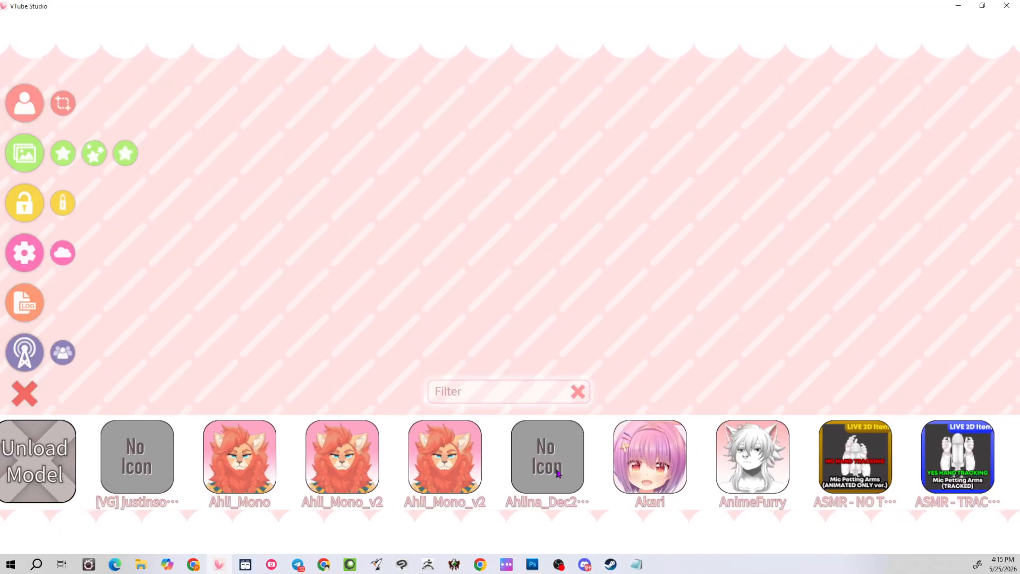
pyautogui.scroll(-14, 558, 472)
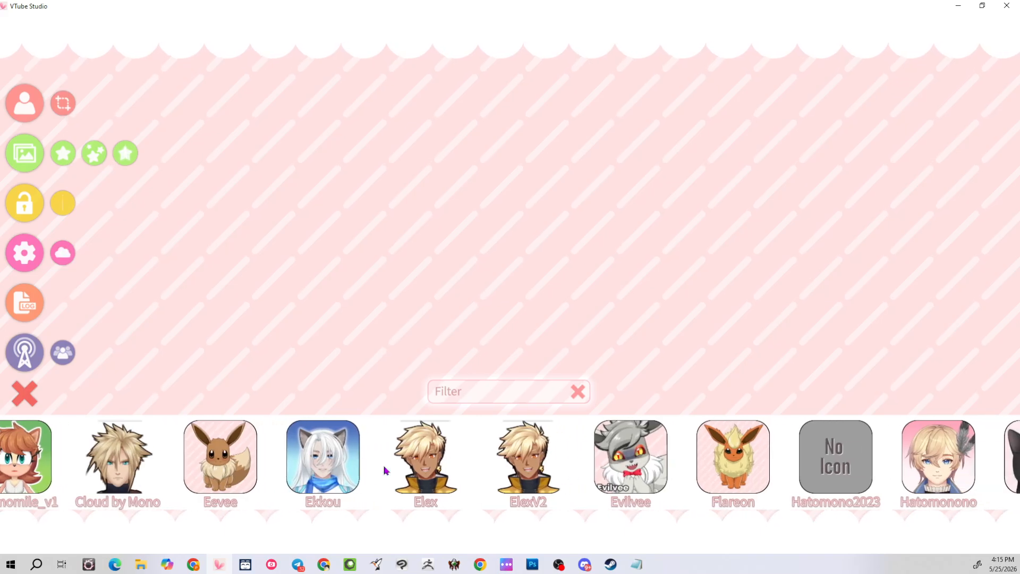
pyautogui.scroll(-10, 386, 471)
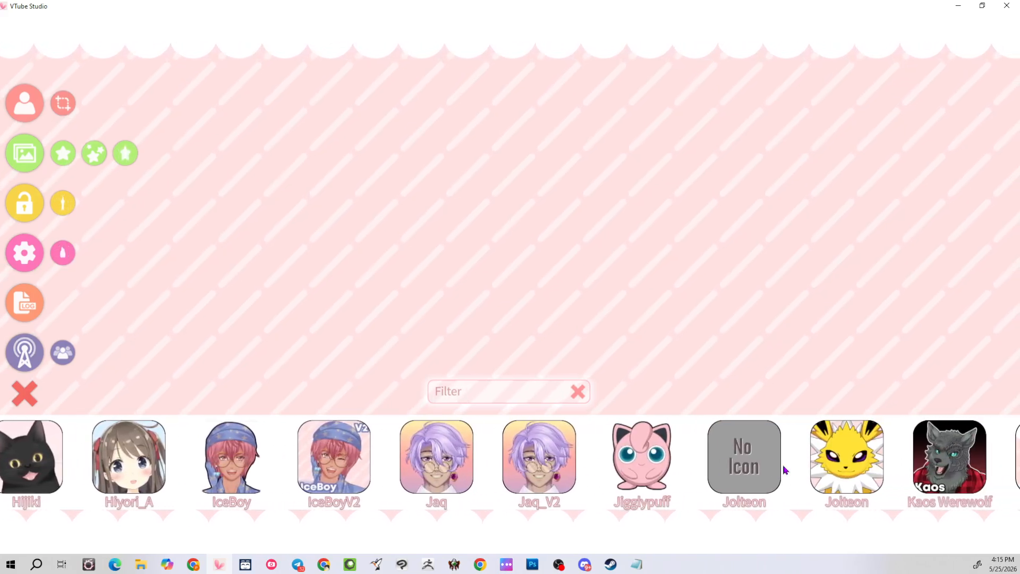
pyautogui.scroll(-10, 785, 470)
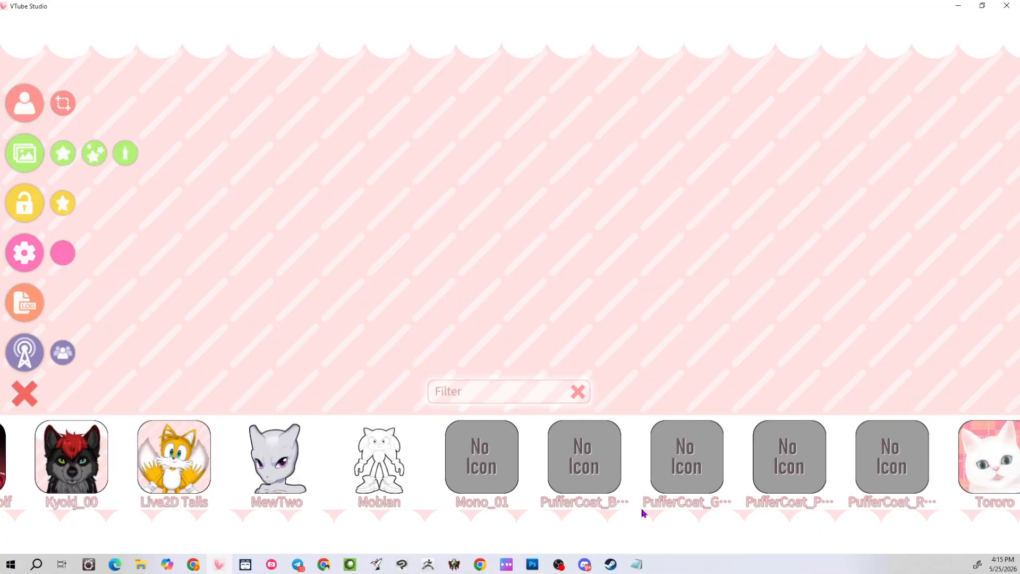
pyautogui.scroll(-3, 430, 521)
pyautogui.scroll(3, 733, 533)
pyautogui.scroll(-5, 98, 512)
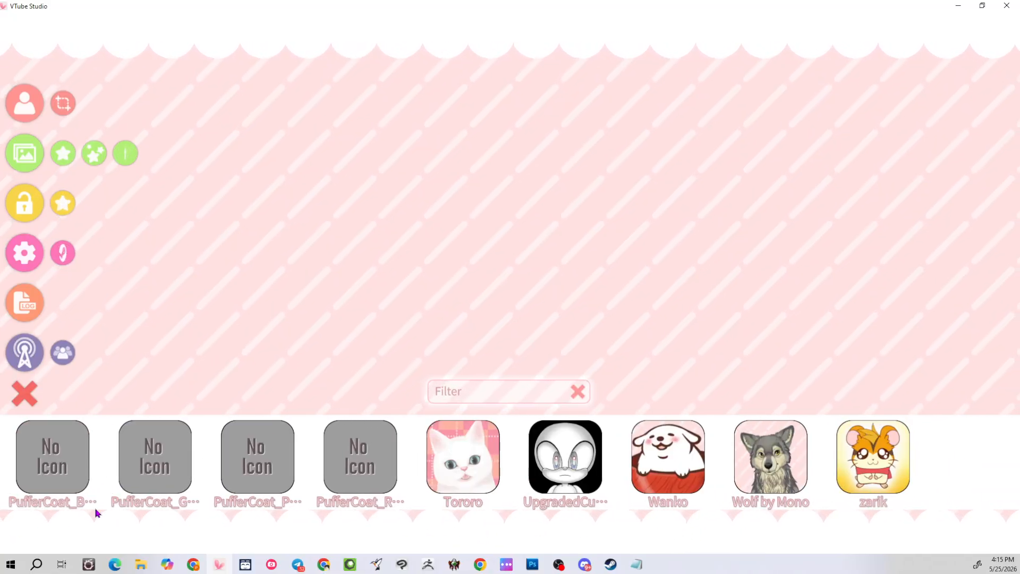
pyautogui.scroll(1, 292, 460)
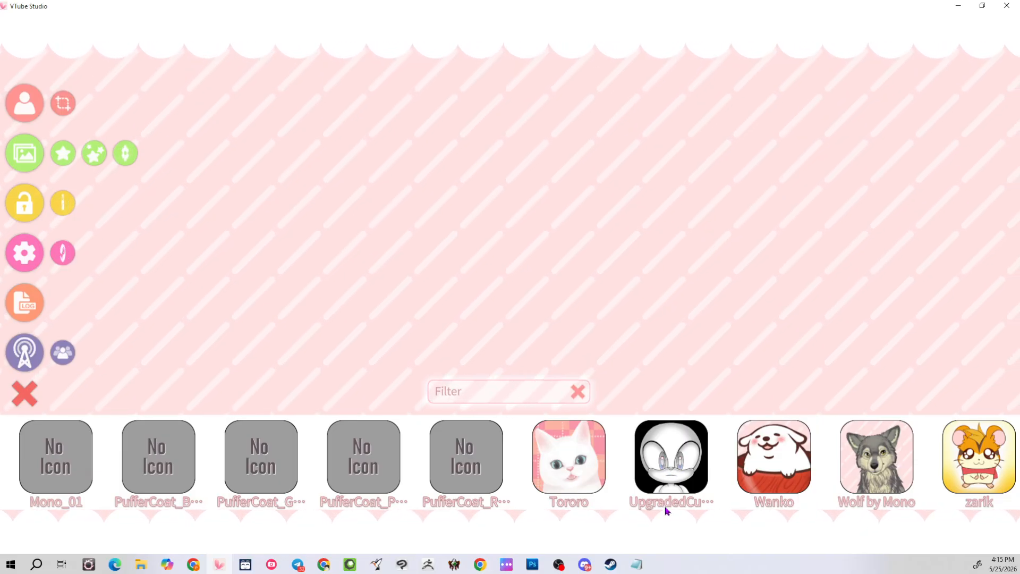
pyautogui.click(671, 473)
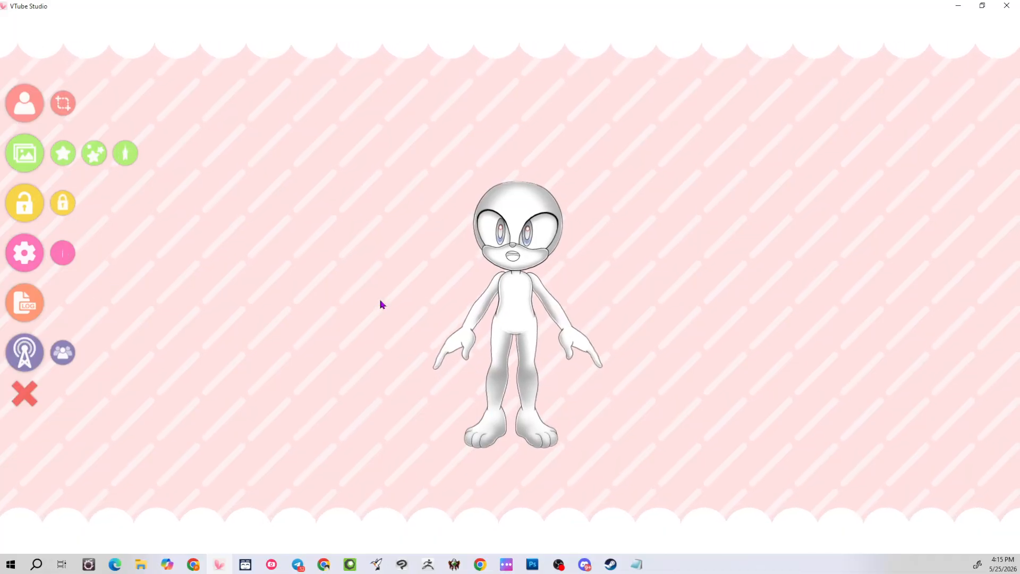
# Check the webcam tracking settings and face tracking preview, close them, and enlarge the model to nearly the full window height
pyautogui.click(24, 260)
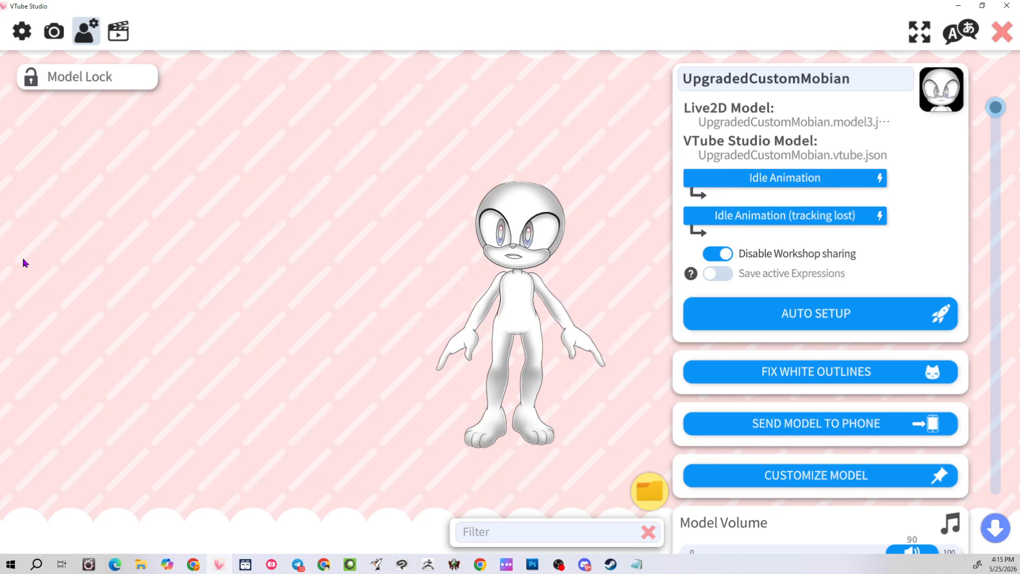
pyautogui.click(54, 31)
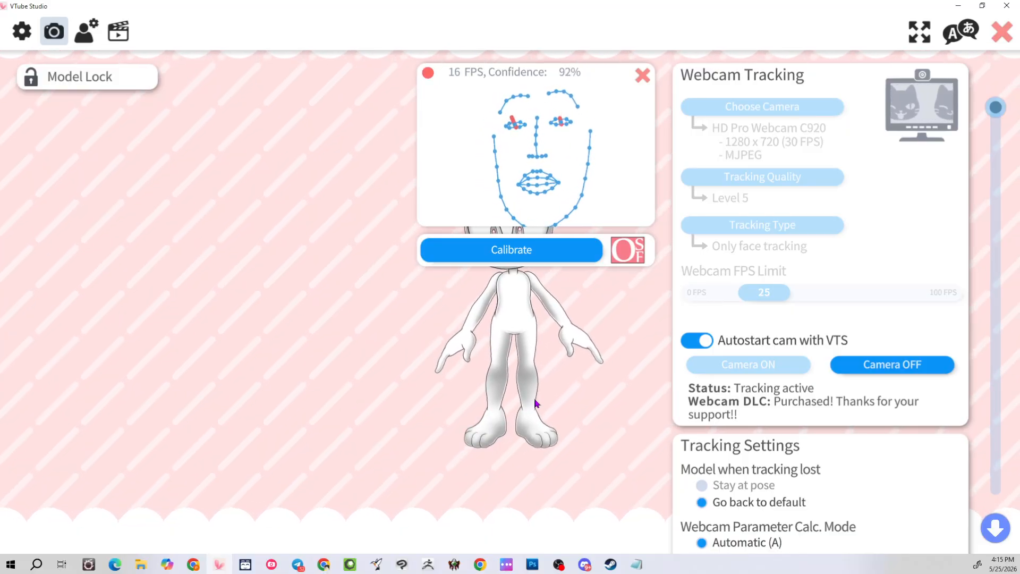
pyautogui.click(641, 77)
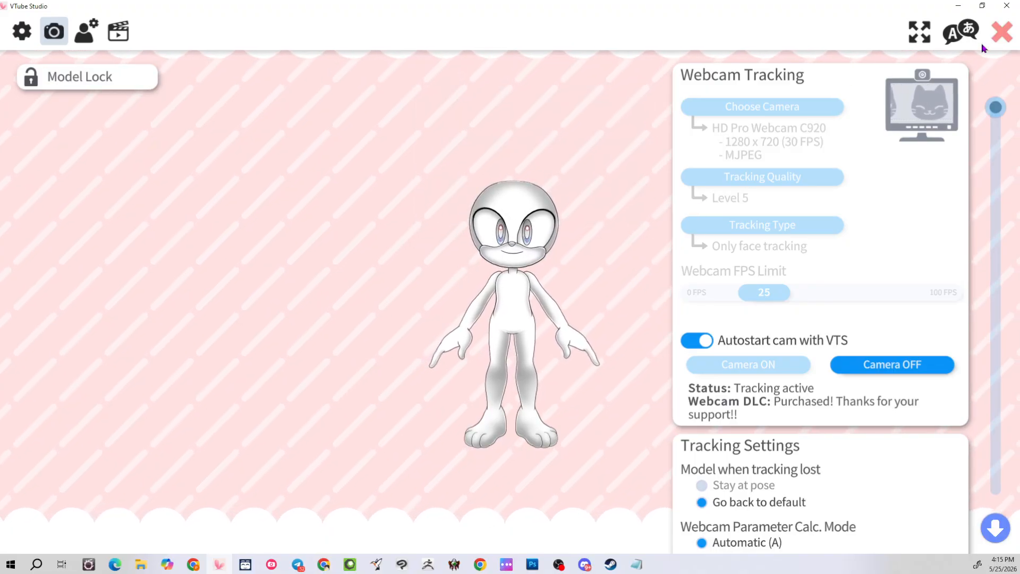
pyautogui.click(1002, 32)
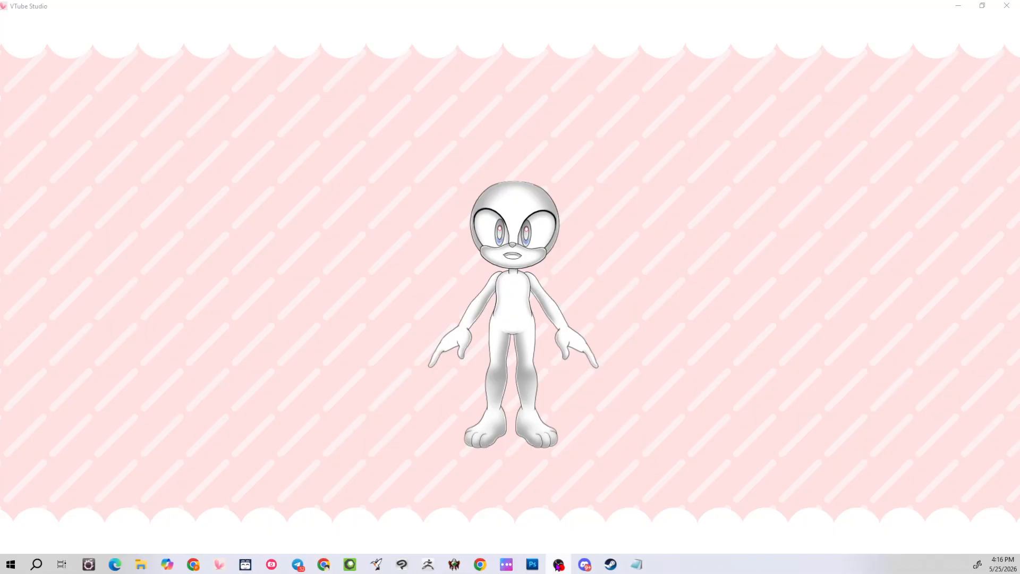
pyautogui.scroll(5, 694, 248)
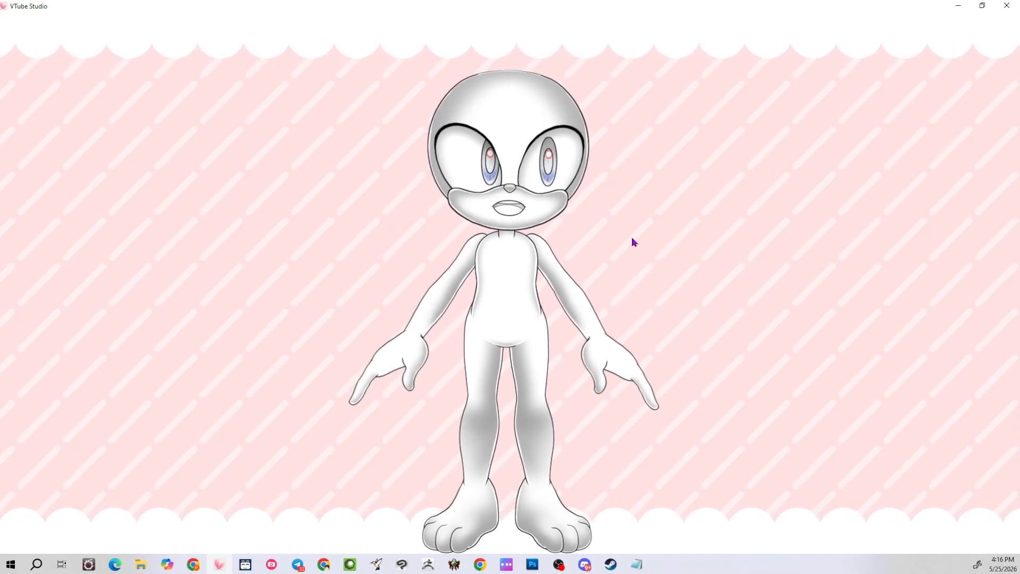
# Open the model's hotkey settings, review the expression hotkeys and trigger the RougeTheBat expression
pyautogui.doubleClick(745, 268)
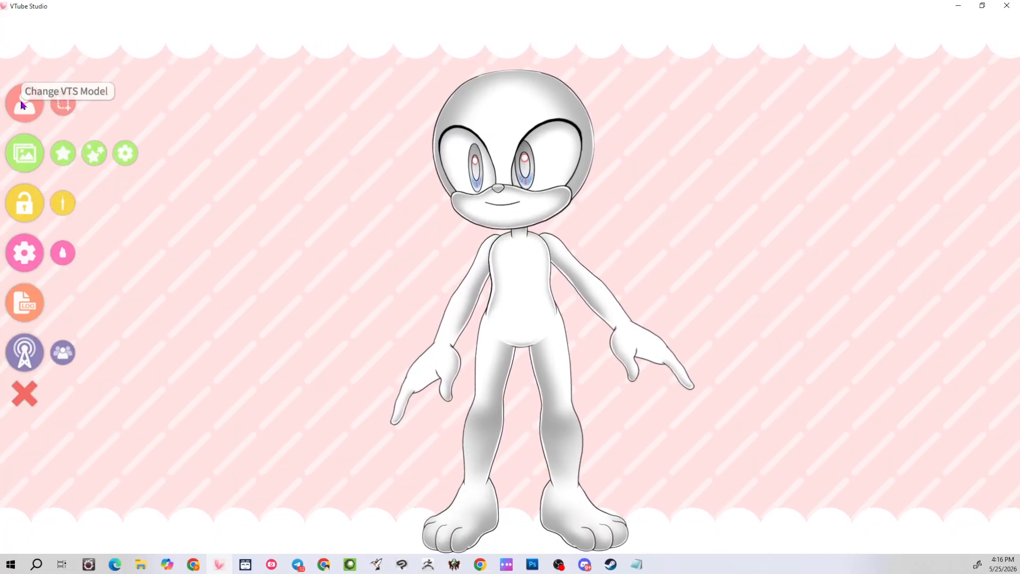
pyautogui.click(23, 251)
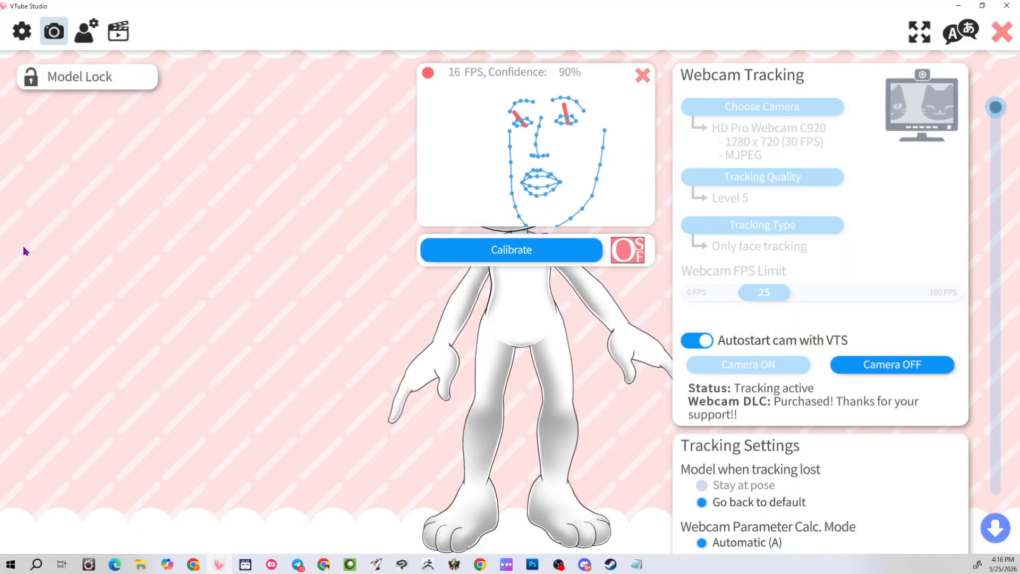
pyautogui.click(116, 33)
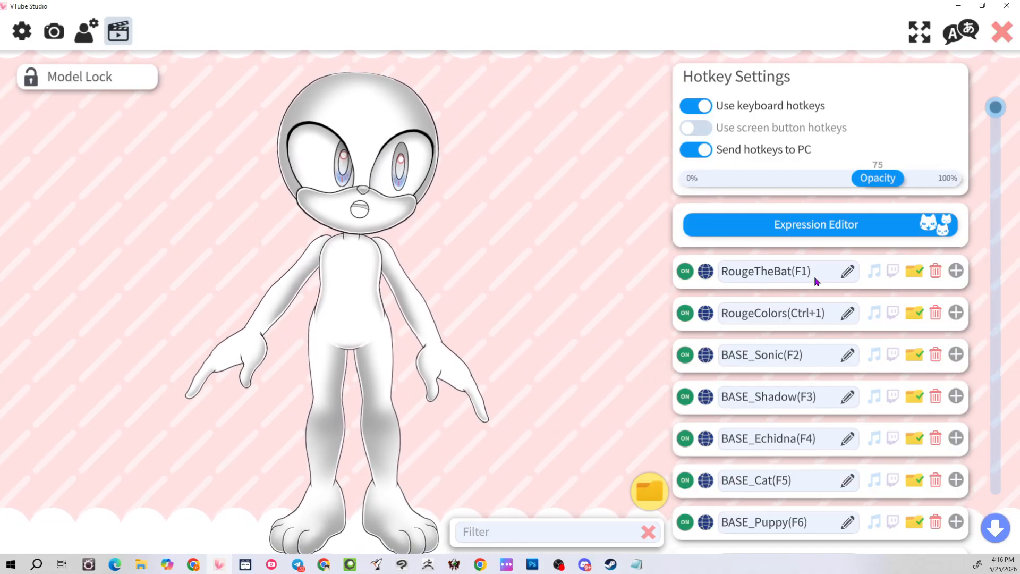
pyautogui.scroll(-10, 805, 396)
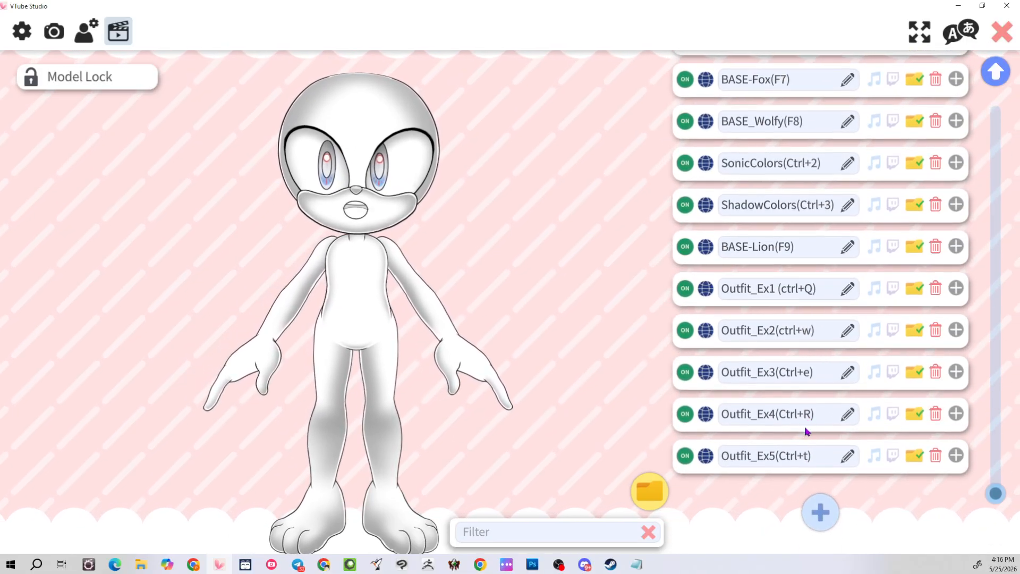
pyautogui.scroll(10, 805, 422)
pyautogui.scroll(-1, 799, 435)
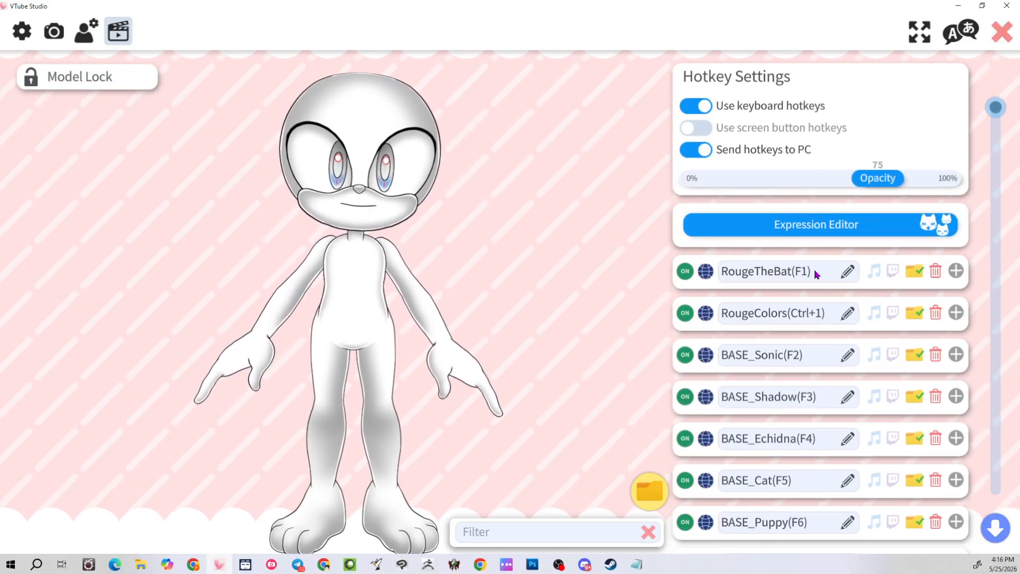
pyautogui.press('F1')
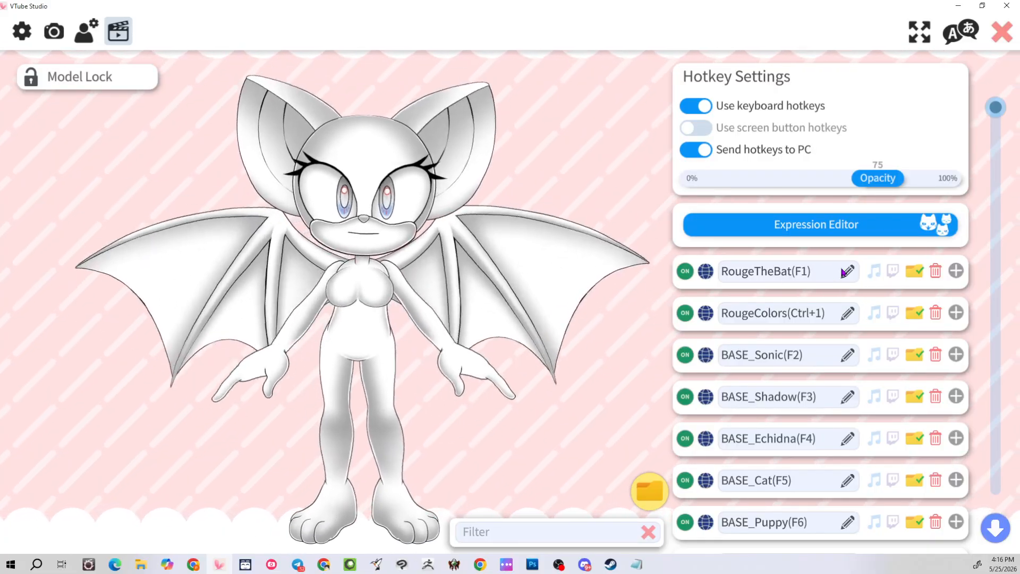
# Toggle base expression hotkeys such as BASE_Sonic, BASE_Cat and BASE_Puppy on and off to preview them, and review the rest of the hotkey list
pyautogui.press('F2')
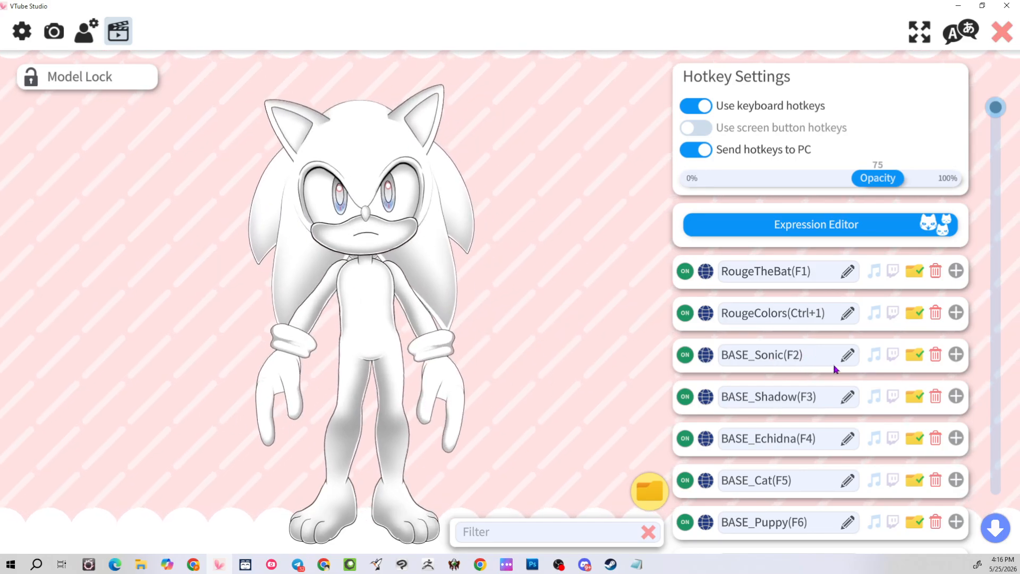
pyautogui.press('F2')
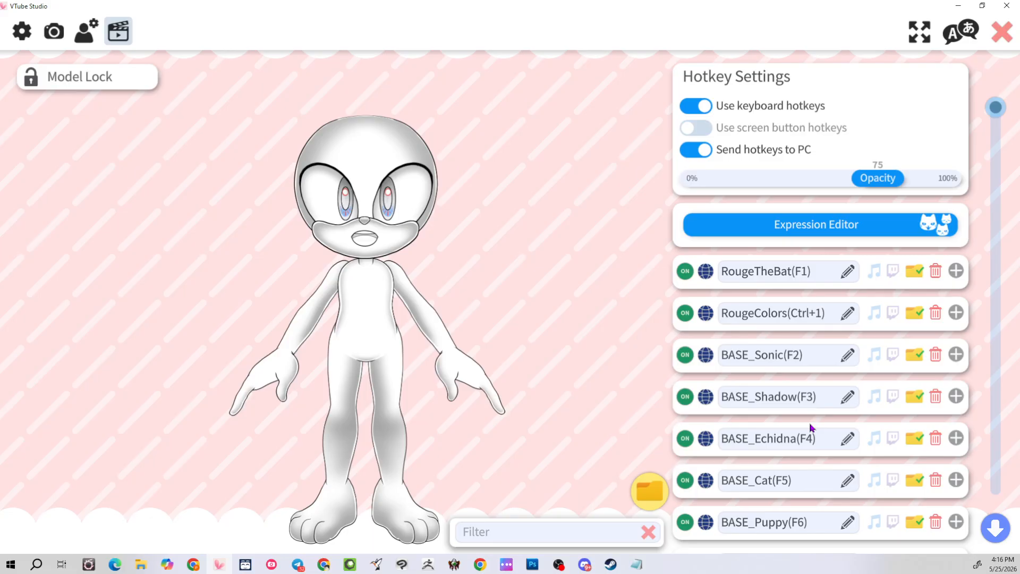
pyautogui.press('F4')
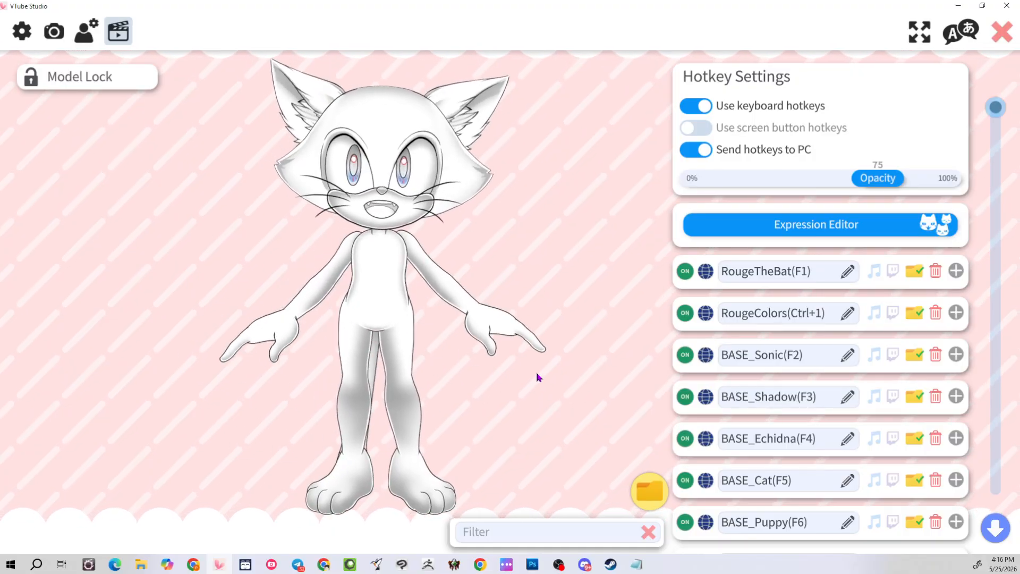
pyautogui.scroll(-1, 951, 422)
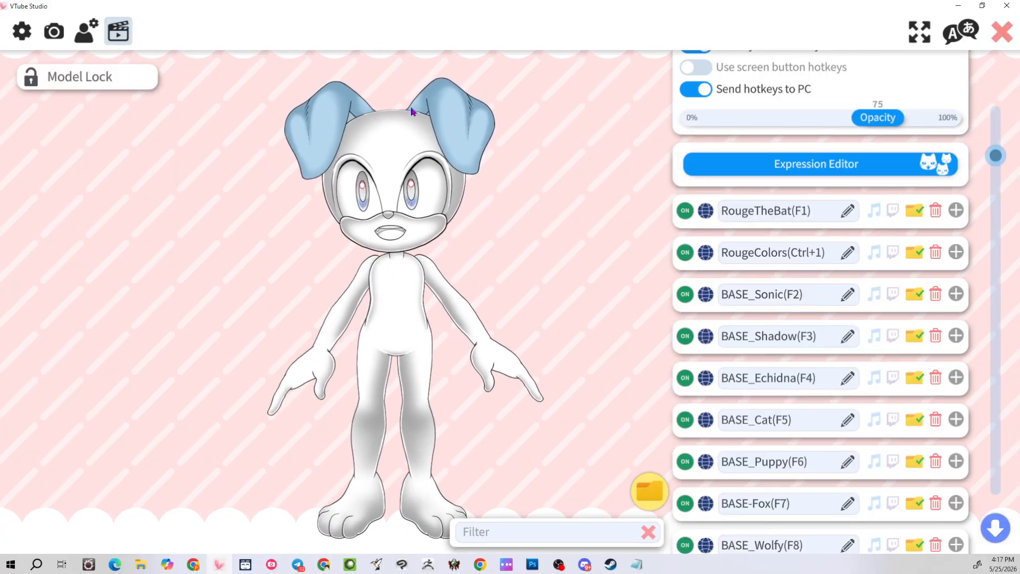
pyautogui.scroll(-2, 868, 461)
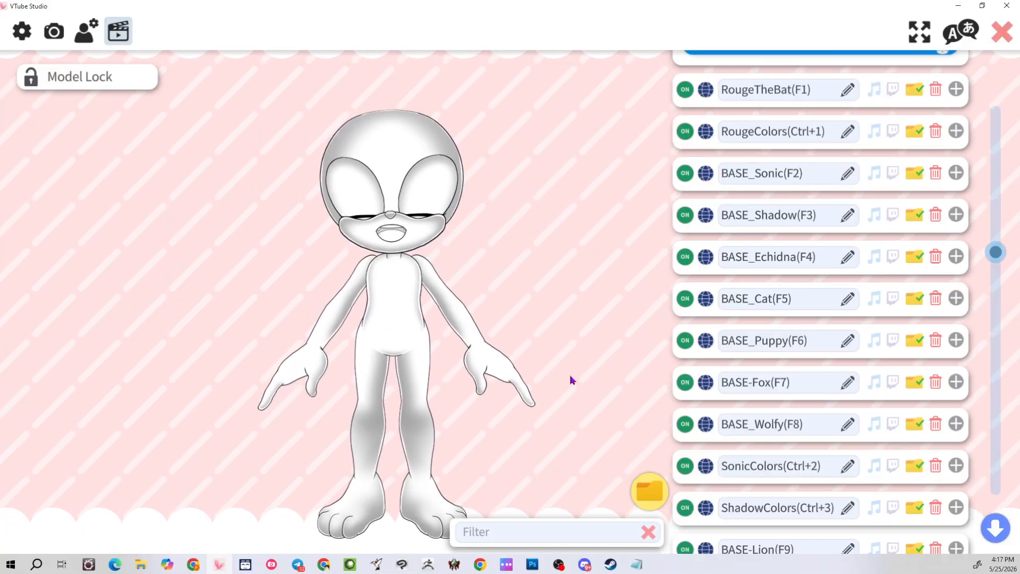
pyautogui.scroll(-3, 827, 435)
pyautogui.scroll(4, 876, 425)
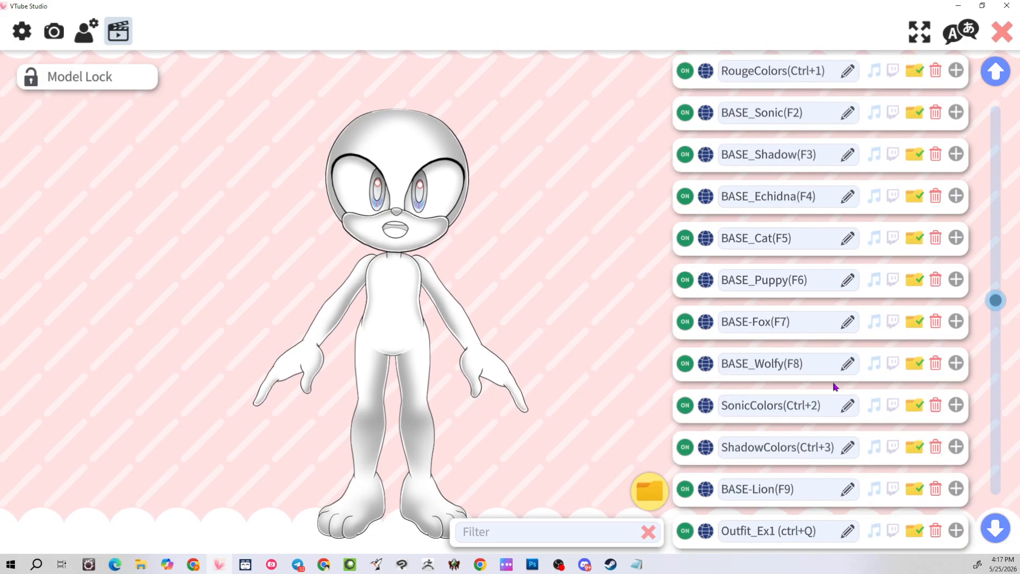
# Filter the hotkey list to the Customizations folder to see its hotkeys, and clear the folder filter again
pyautogui.click(645, 502)
pyautogui.scroll(-1, 403, 323)
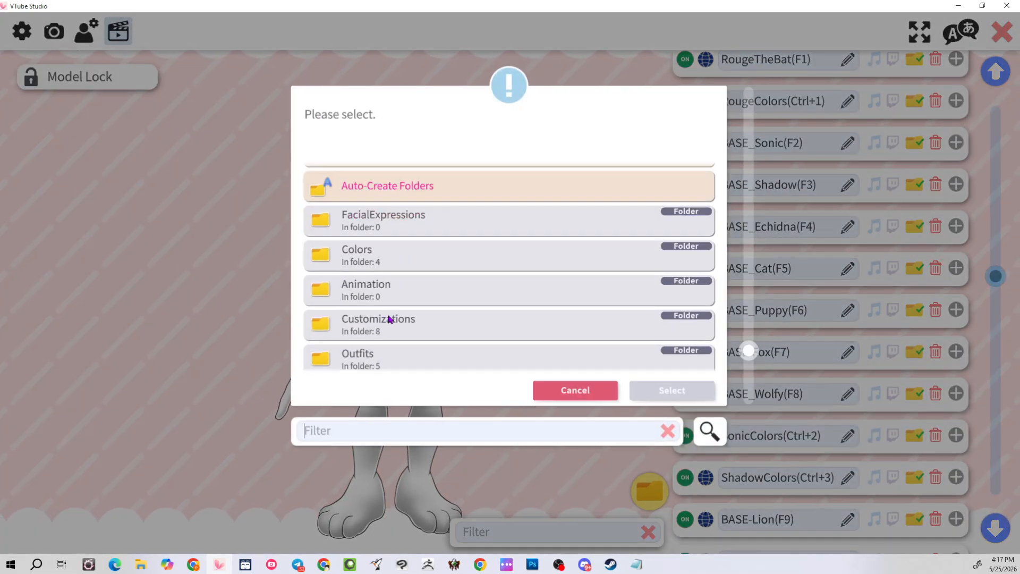
pyautogui.click(372, 321)
pyautogui.click(701, 393)
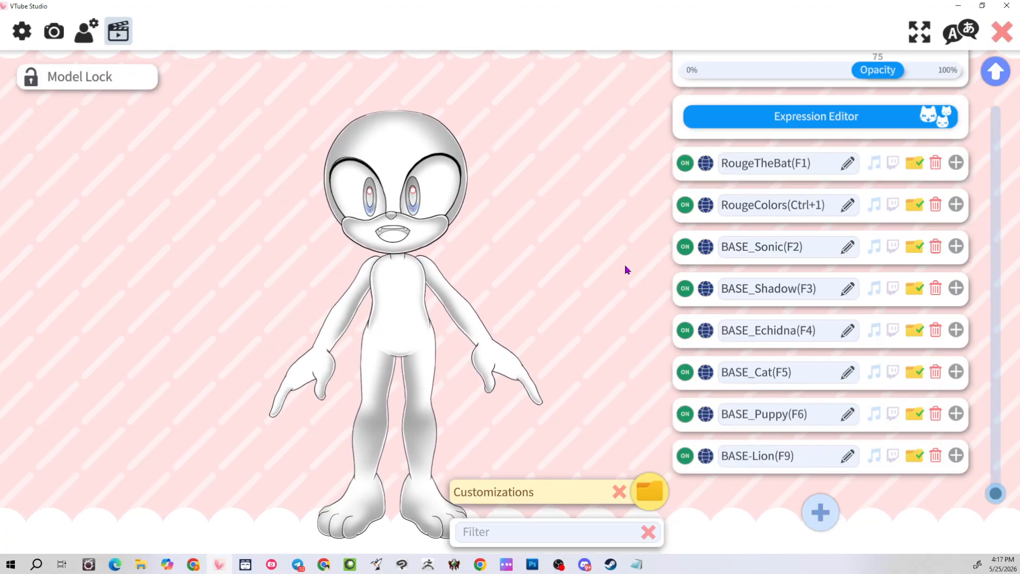
pyautogui.click(620, 492)
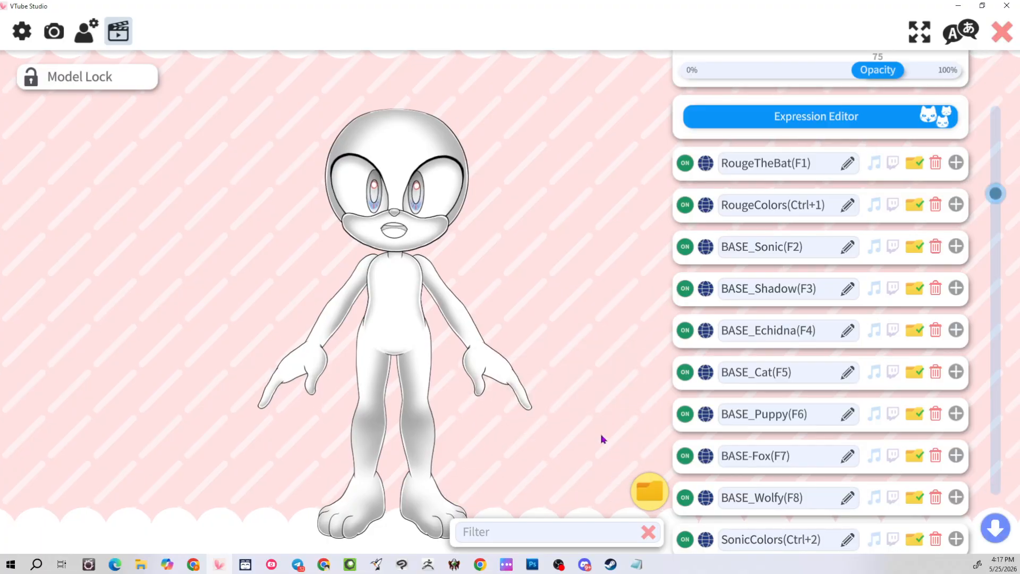
# Open the Expression Editor and start creating a new expression
pyautogui.scroll(3, 724, 164)
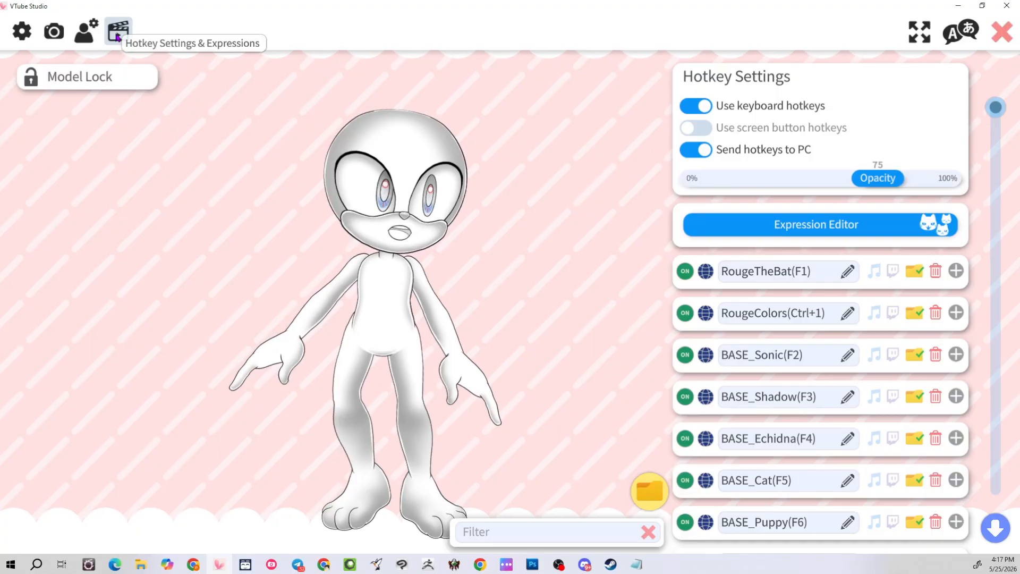
pyautogui.click(787, 230)
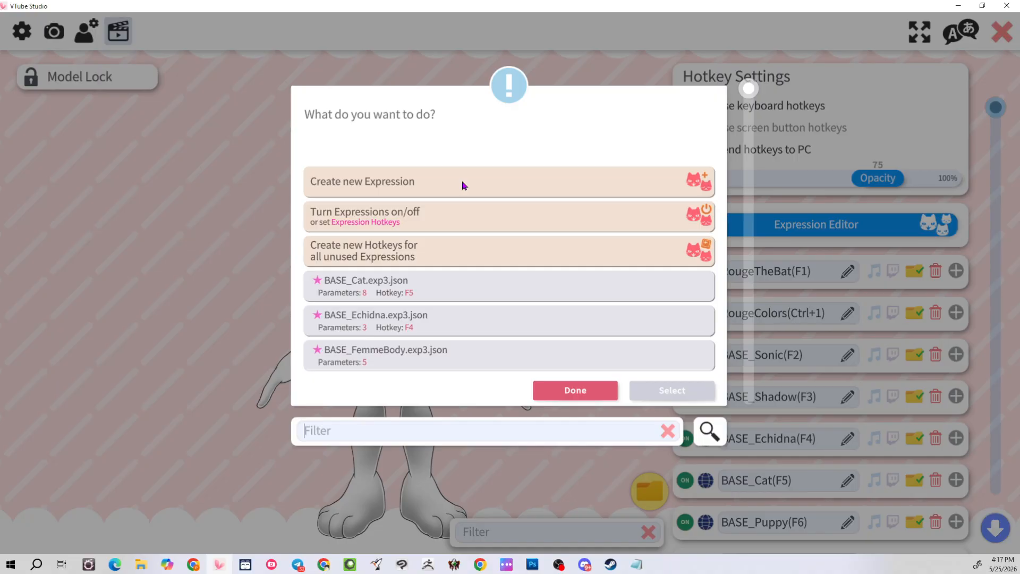
pyautogui.click(375, 187)
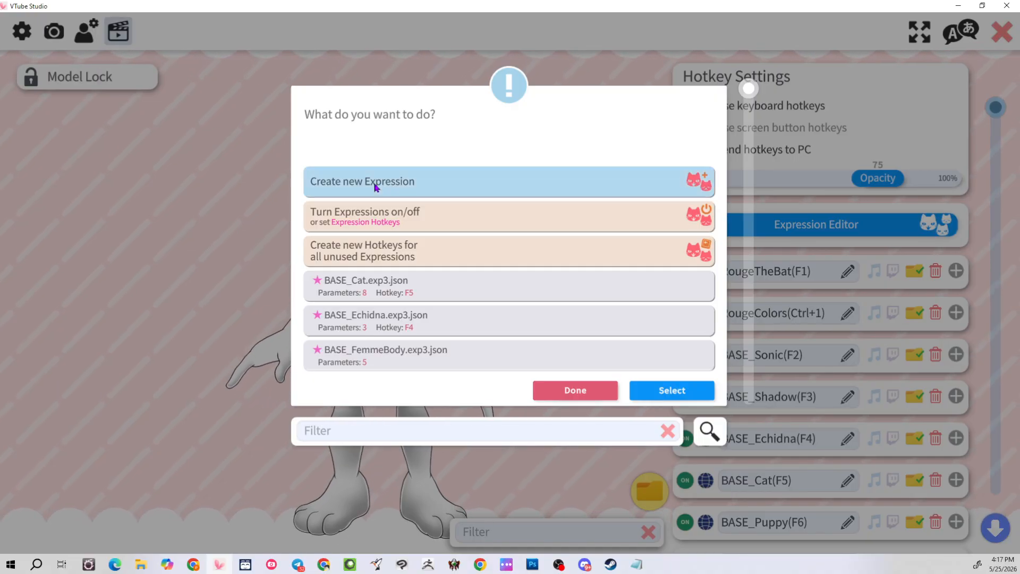
pyautogui.click(670, 391)
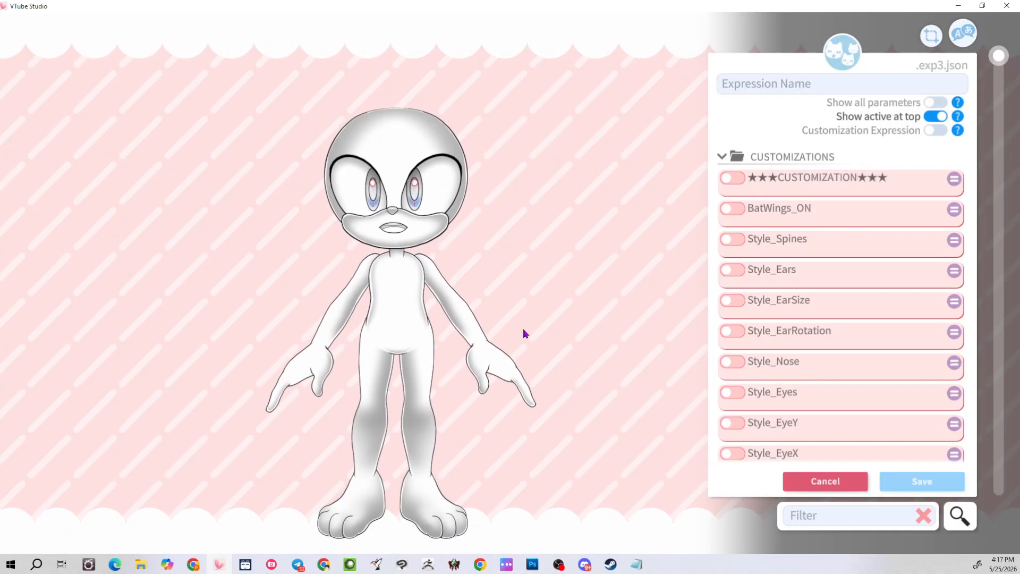
# Collapse all the parameter groups in the new expression, from CUSTOMIZATIONS down to HairPhys
pyautogui.click(721, 156)
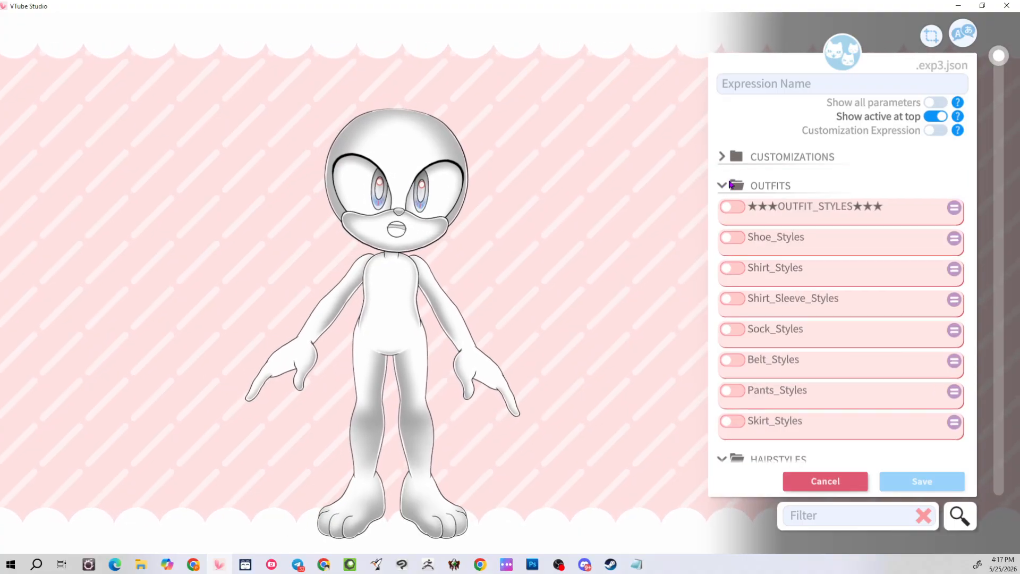
pyautogui.click(723, 186)
pyautogui.click(722, 214)
pyautogui.click(721, 242)
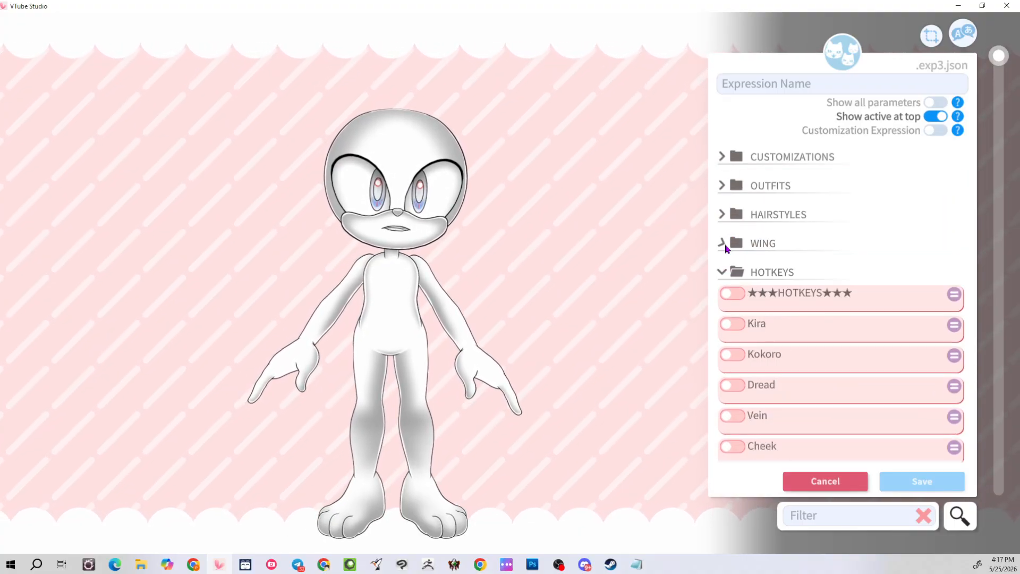
pyautogui.click(722, 271)
pyautogui.click(721, 300)
pyautogui.click(722, 329)
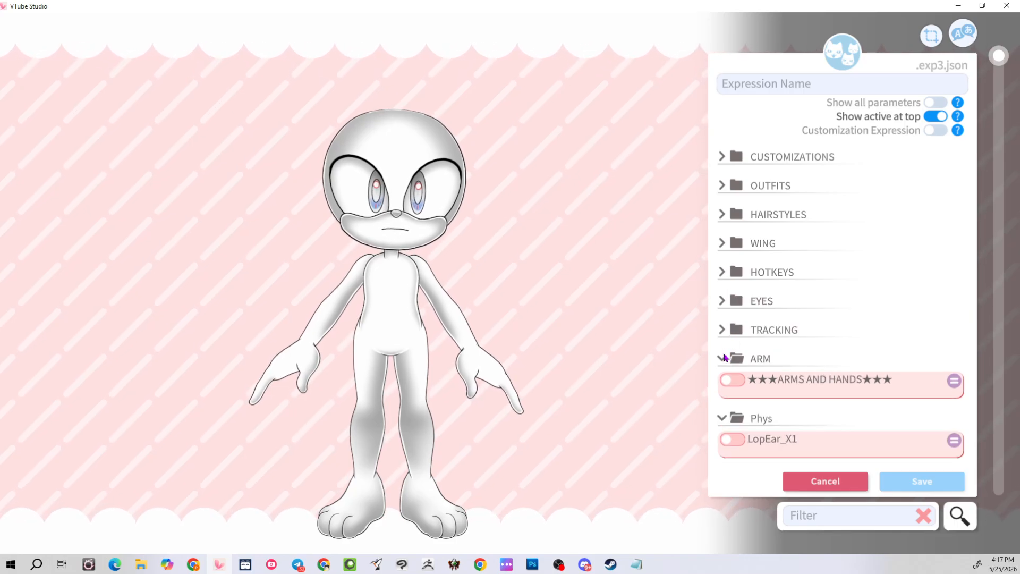
pyautogui.click(722, 359)
pyautogui.click(721, 388)
pyautogui.click(721, 416)
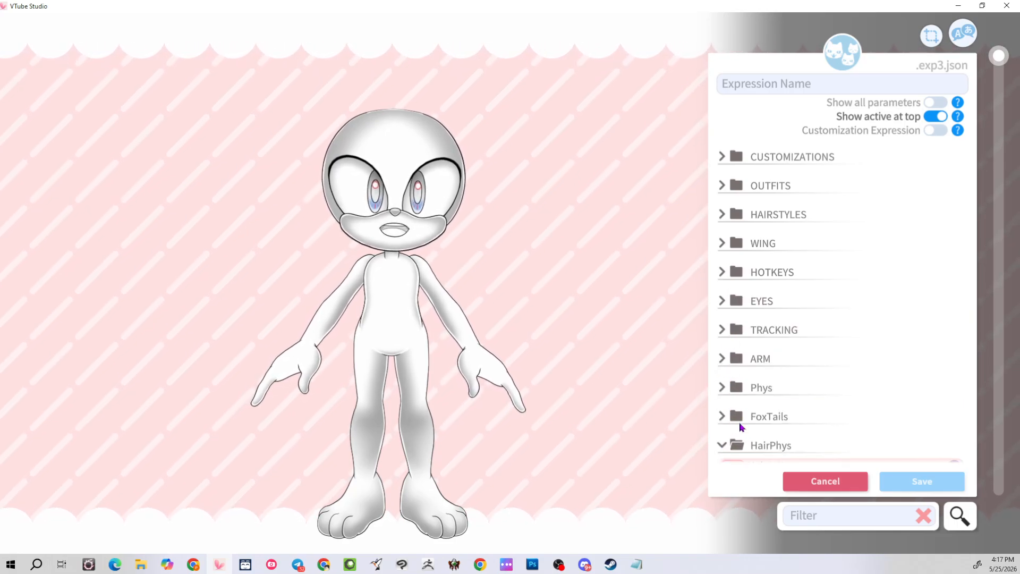
pyautogui.click(723, 446)
pyautogui.scroll(-1, 765, 415)
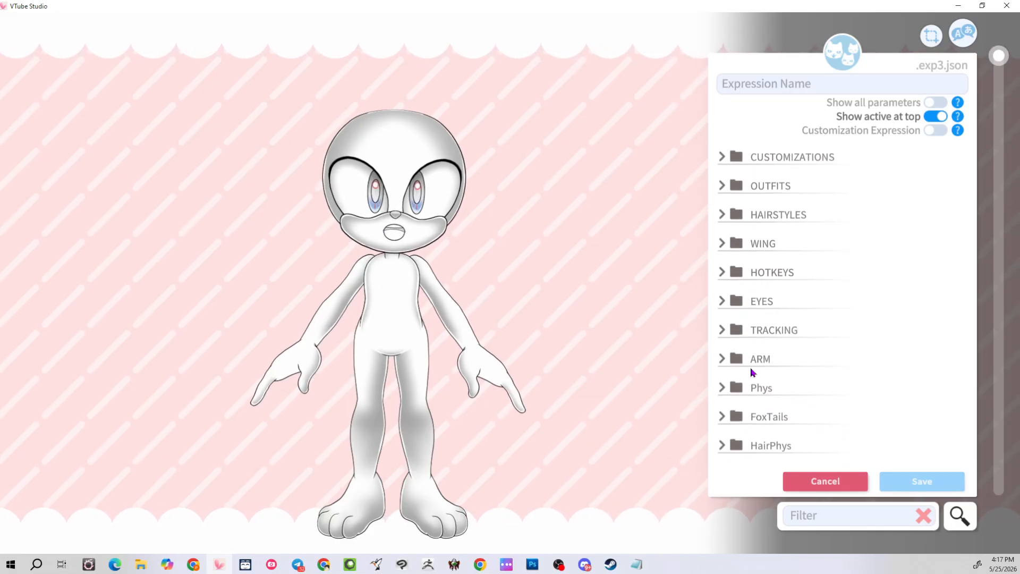
pyautogui.click(758, 157)
pyautogui.click(756, 156)
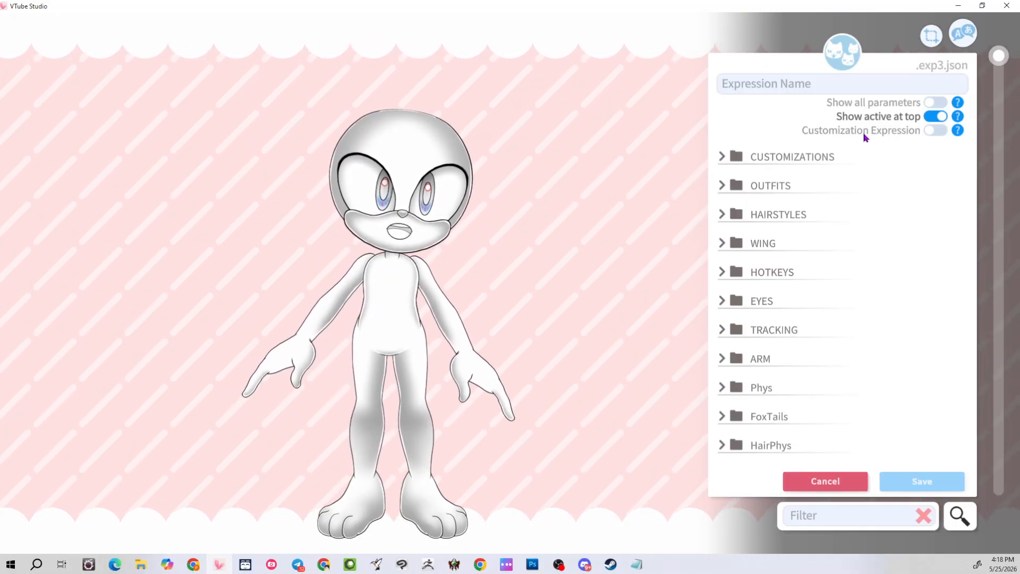
# Enable the Customization Expression option, read its explanation, and close the Expression Editor without saving
pyautogui.click(929, 130)
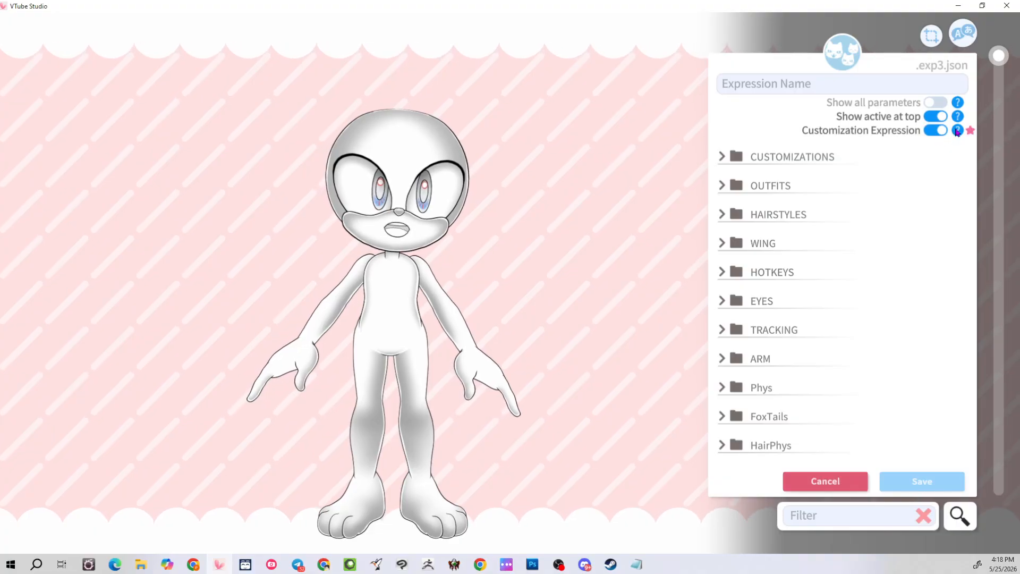
pyautogui.click(958, 130)
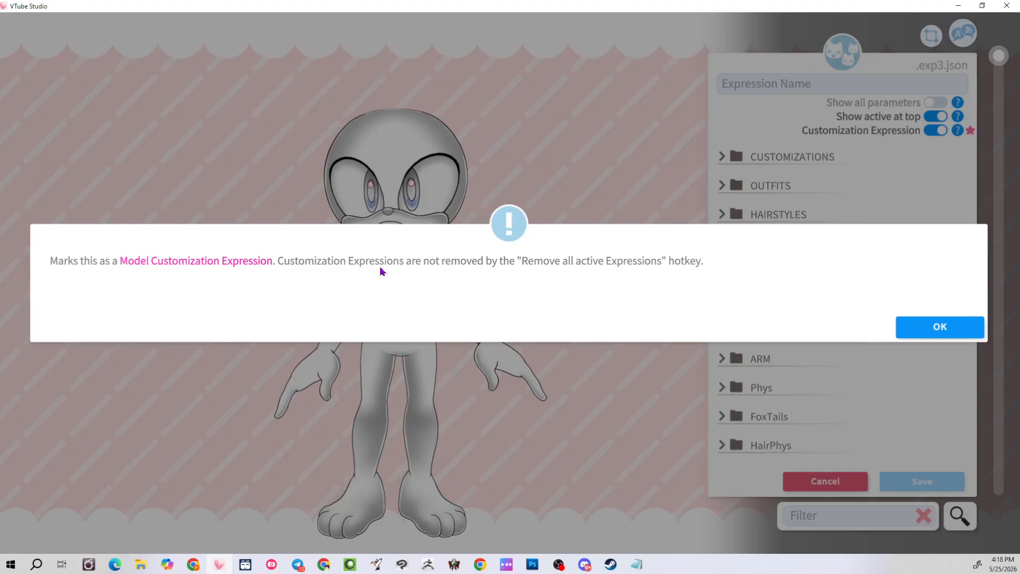
pyautogui.click(921, 329)
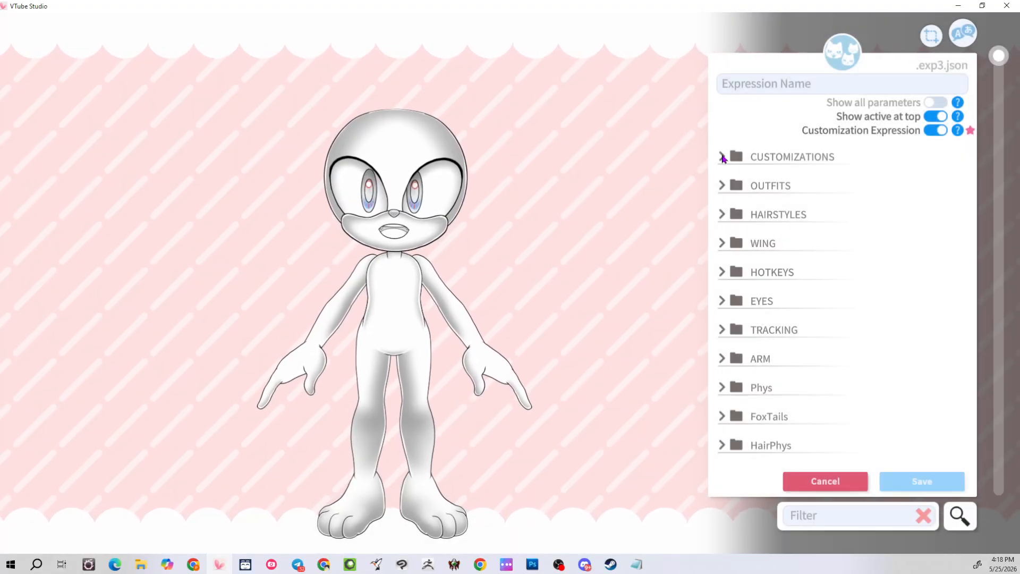
pyautogui.click(851, 481)
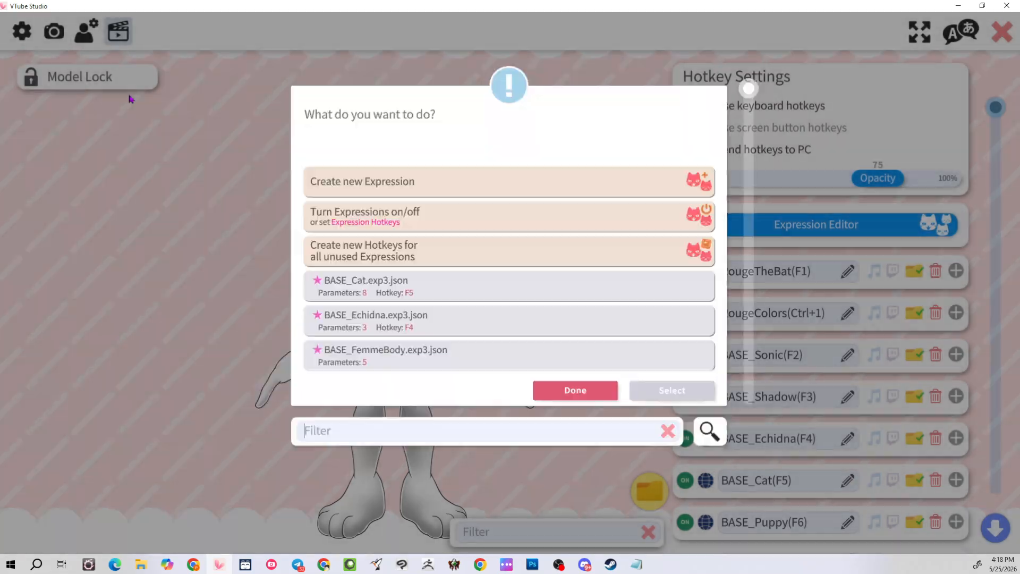
pyautogui.click(607, 392)
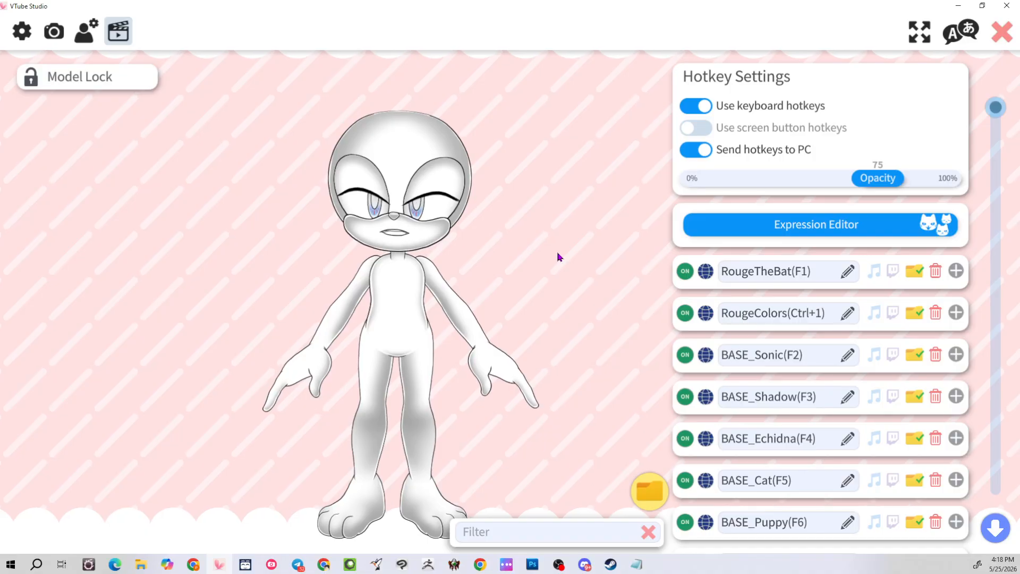
# Trigger the BASE_Sonic expression and preview the example outfits Outfit_Ex1, Outfit_Ex2 and Outfit_Ex3 on it one after another
pyautogui.press('F2')
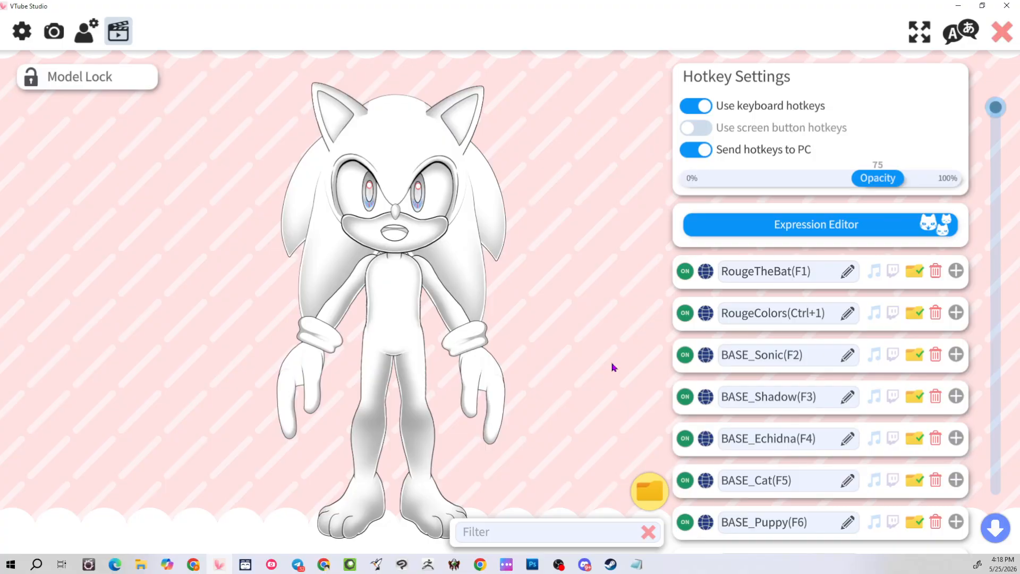
pyautogui.scroll(-8, 832, 425)
pyautogui.scroll(-3, 832, 425)
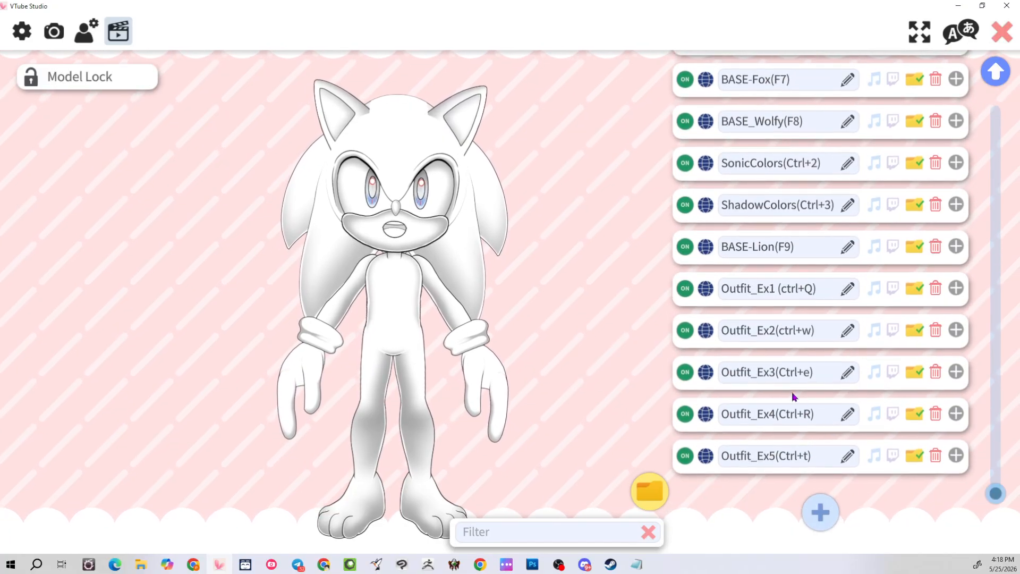
pyautogui.hotkey('ctrl', 'q')
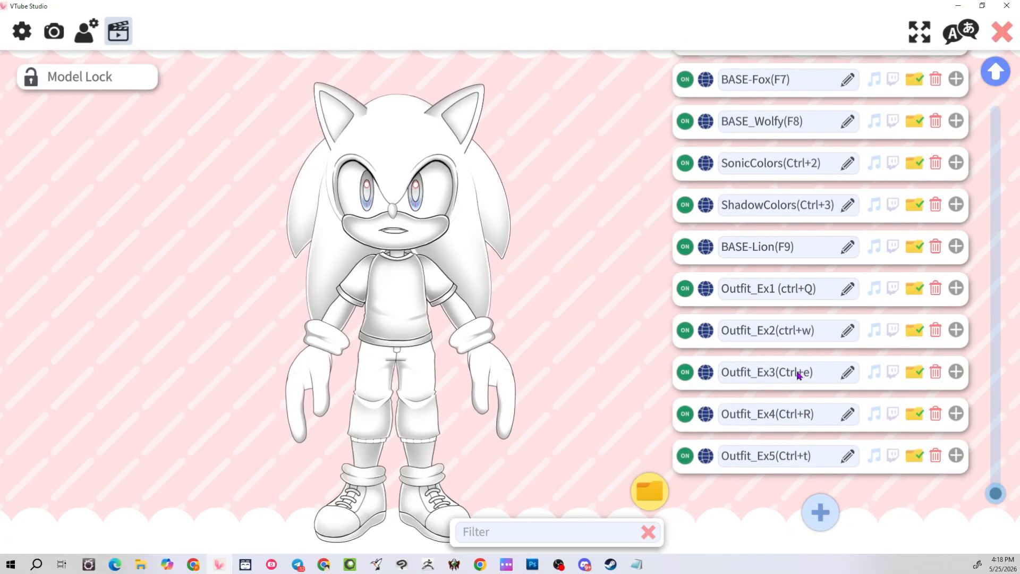
pyautogui.hotkey('ctrl', 'q')
pyautogui.hotkey('ctrl', 'w')
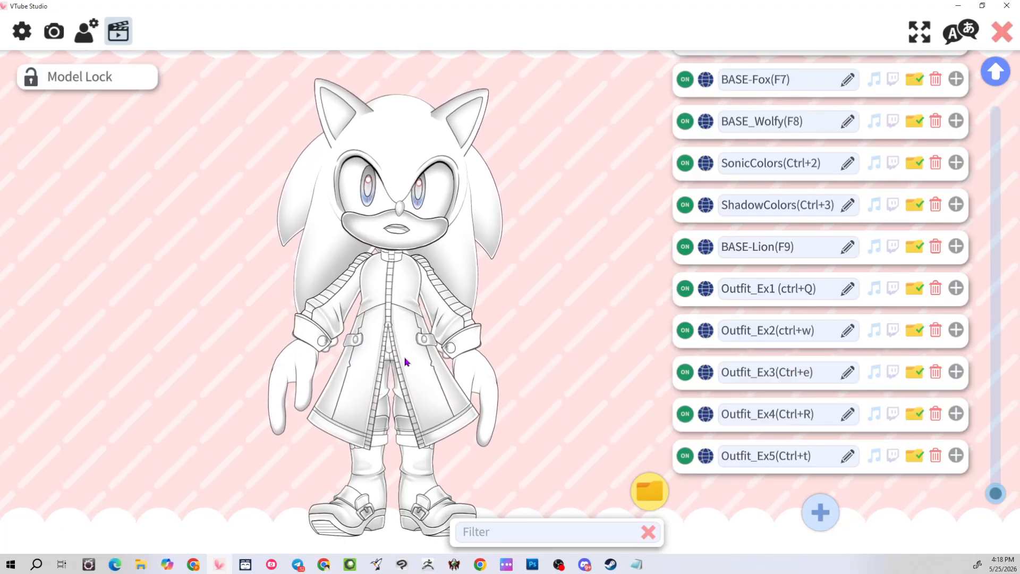
pyautogui.hotkey('ctrl', 'w')
pyautogui.hotkey('ctrl', 'e')
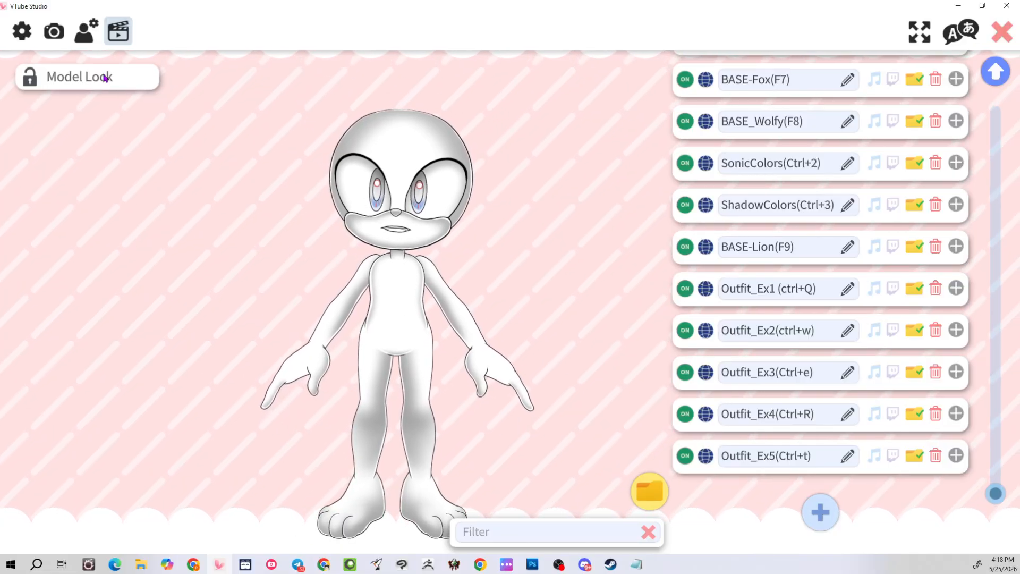
# Open the Expression Editor again and start creating a new expression
pyautogui.scroll(10, 771, 265)
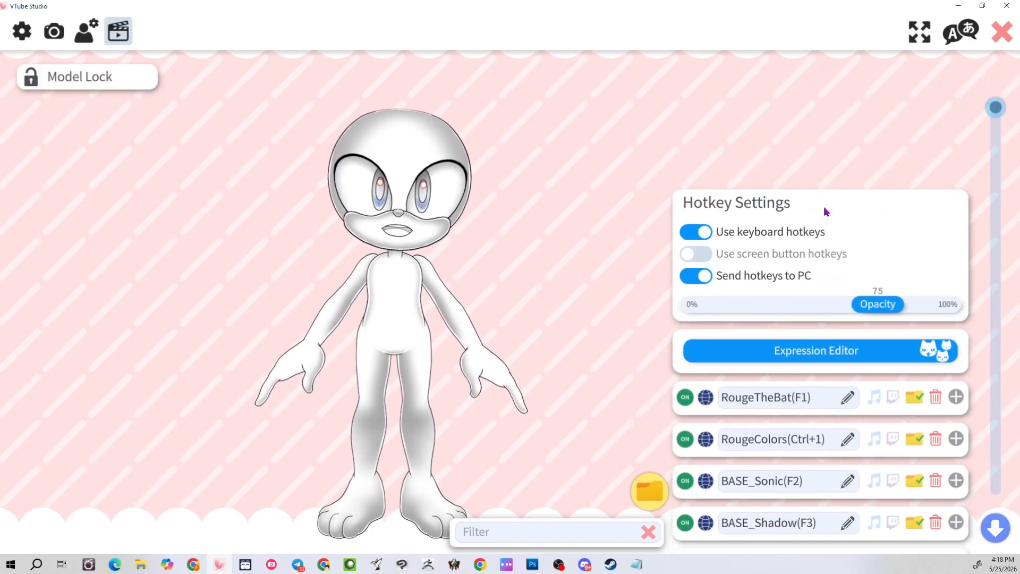
pyautogui.click(807, 234)
pyautogui.click(472, 181)
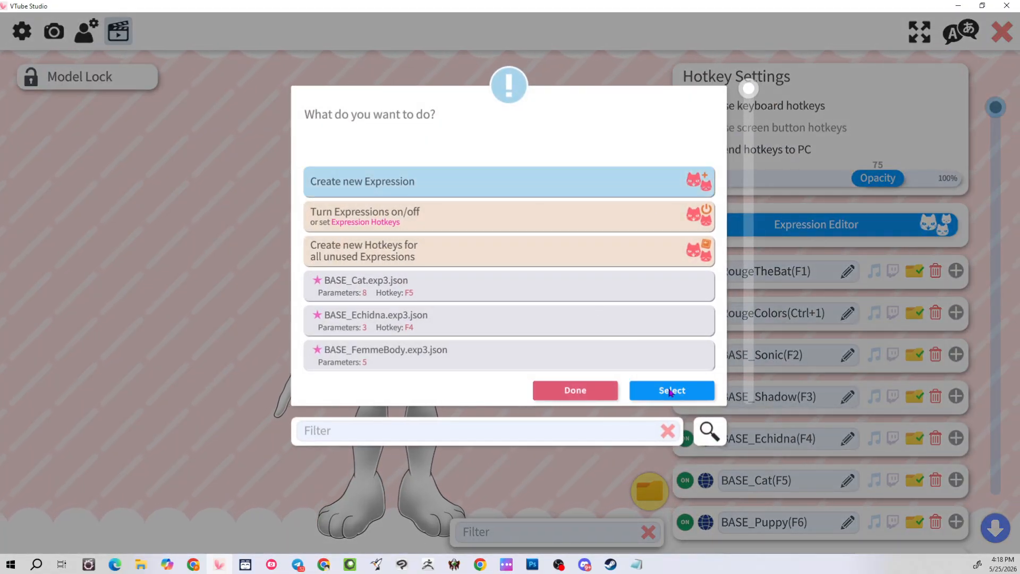
pyautogui.click(670, 392)
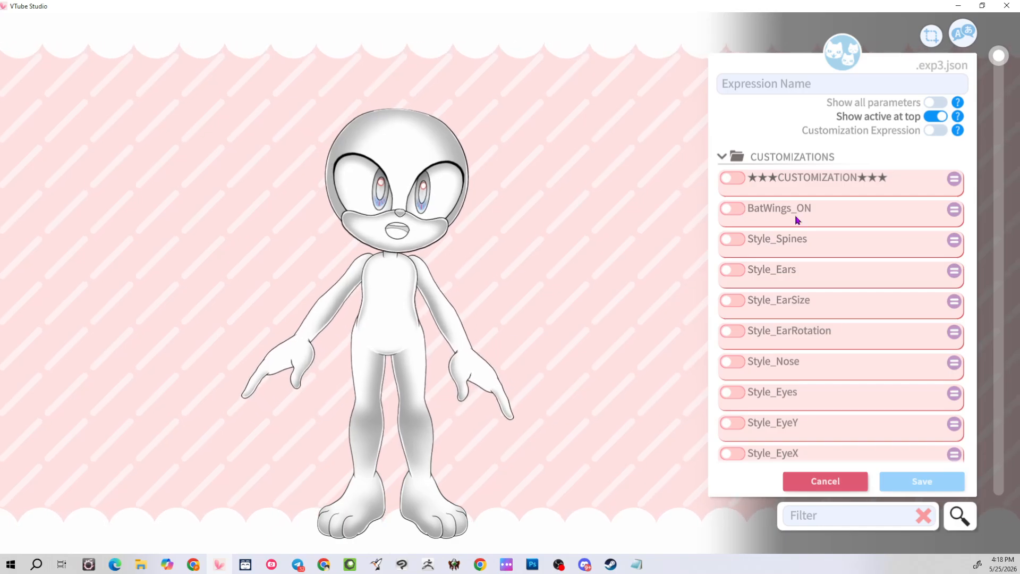
# Enable Body_Hips near the end of the CUSTOMIZATIONS group with value 1, and enable Body_Waist with value -1
pyautogui.scroll(-8, 791, 253)
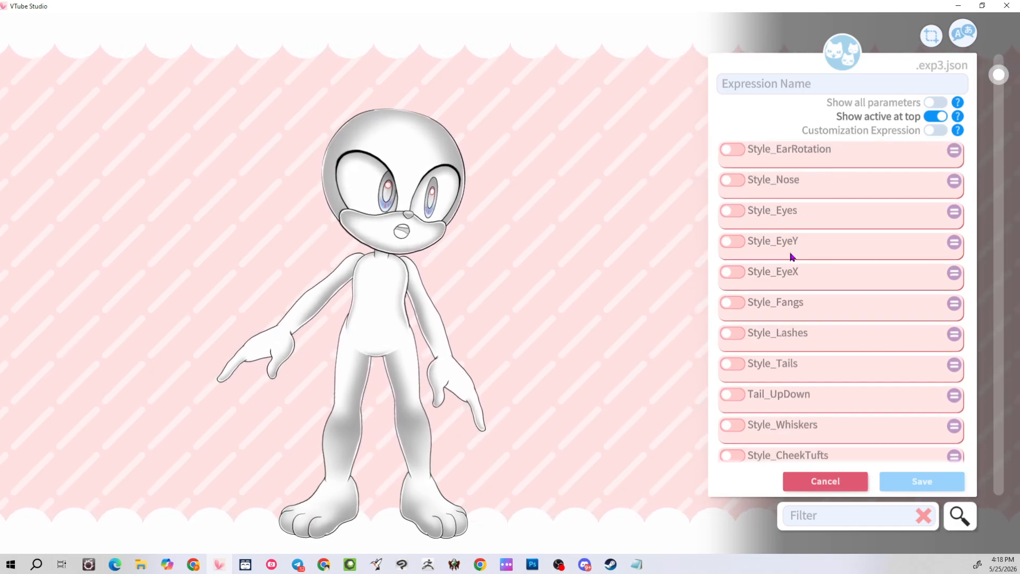
pyautogui.scroll(-6, 791, 256)
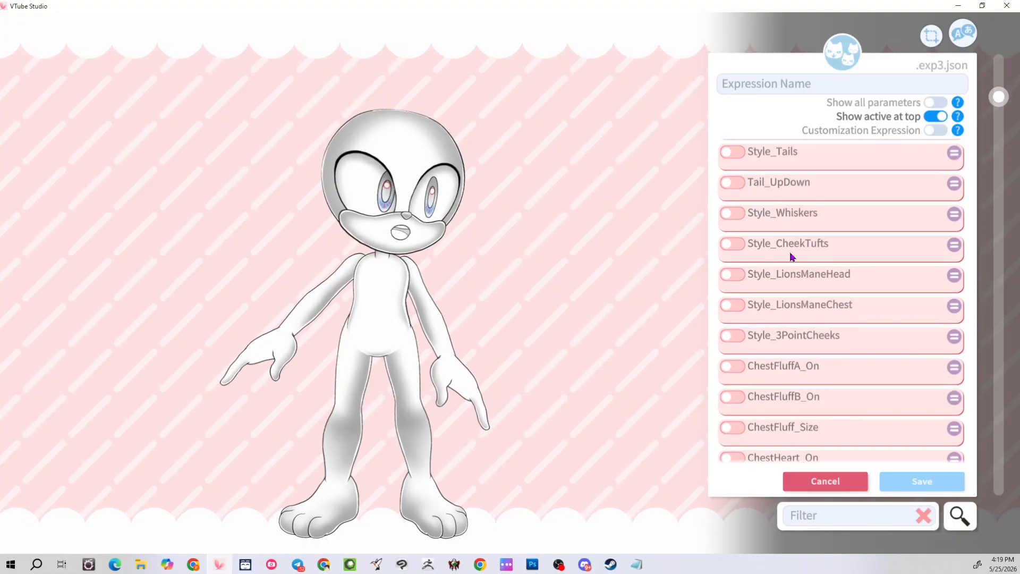
pyautogui.scroll(-3, 790, 256)
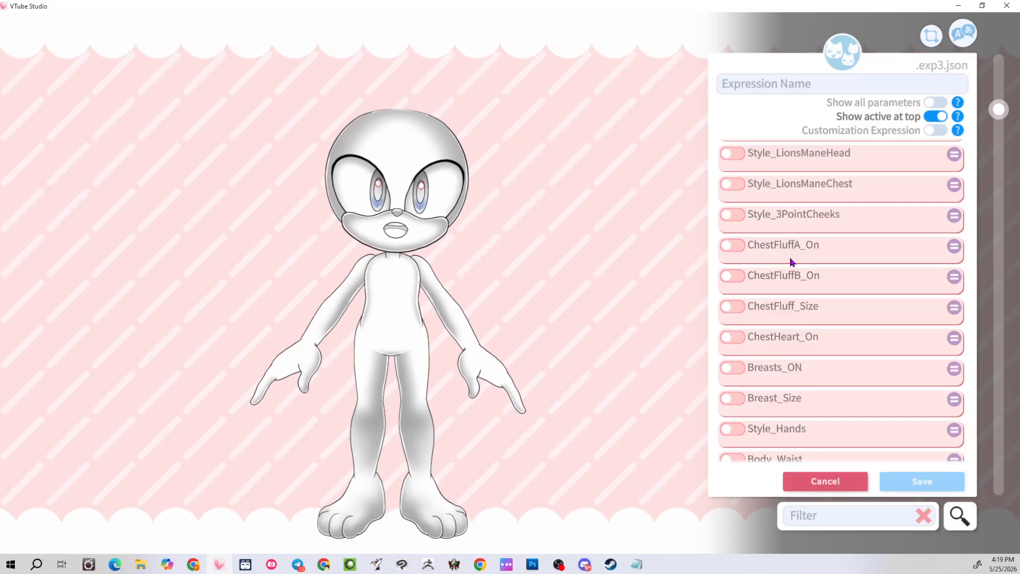
pyautogui.scroll(-3, 792, 263)
pyautogui.scroll(6, 781, 340)
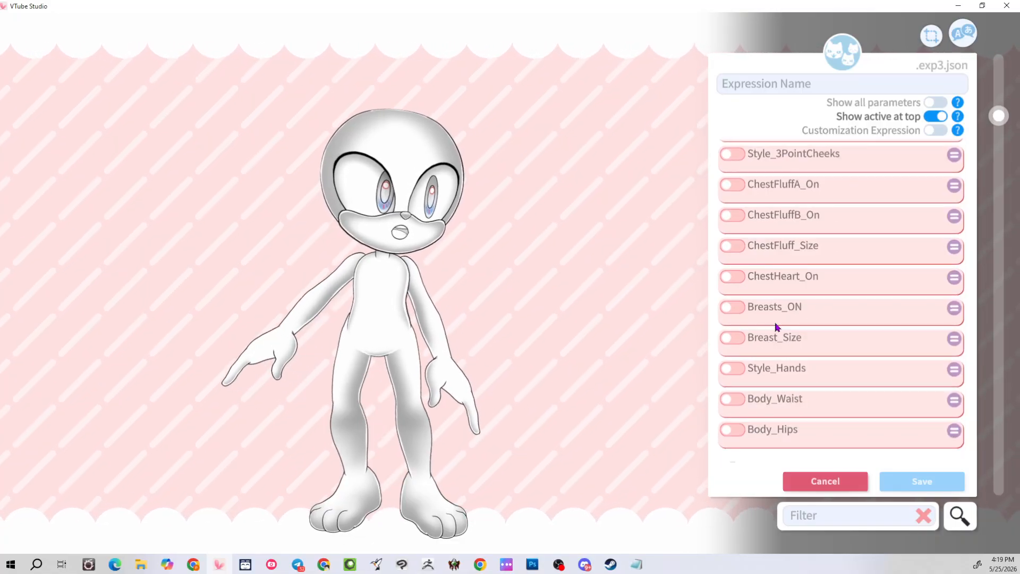
pyautogui.scroll(-7, 774, 324)
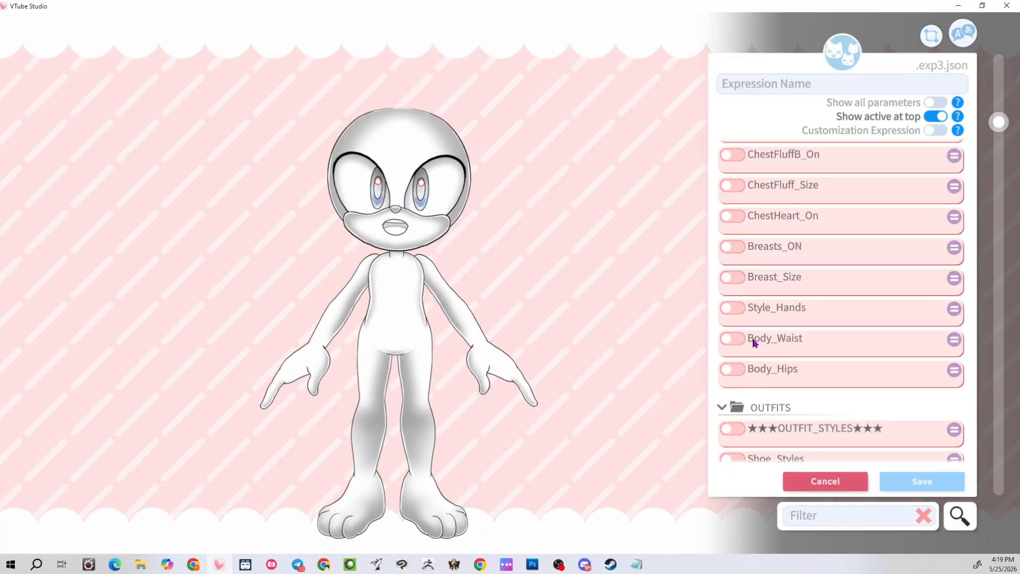
pyautogui.click(731, 369)
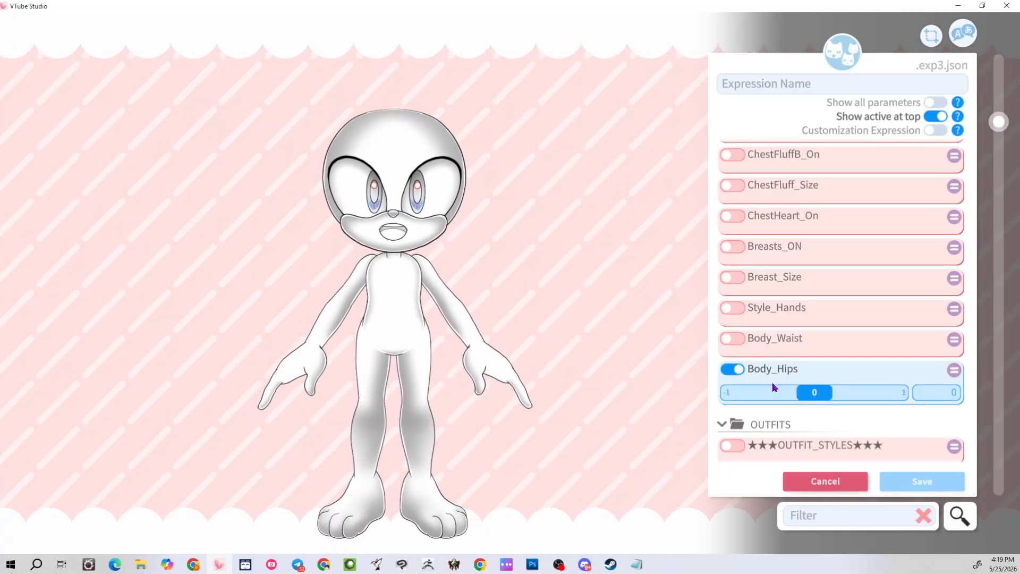
pyautogui.moveTo(811, 392); pyautogui.dragTo(888, 392)
pyautogui.moveTo(956, 400); pyautogui.dragTo(640, 357)
pyautogui.click(729, 340)
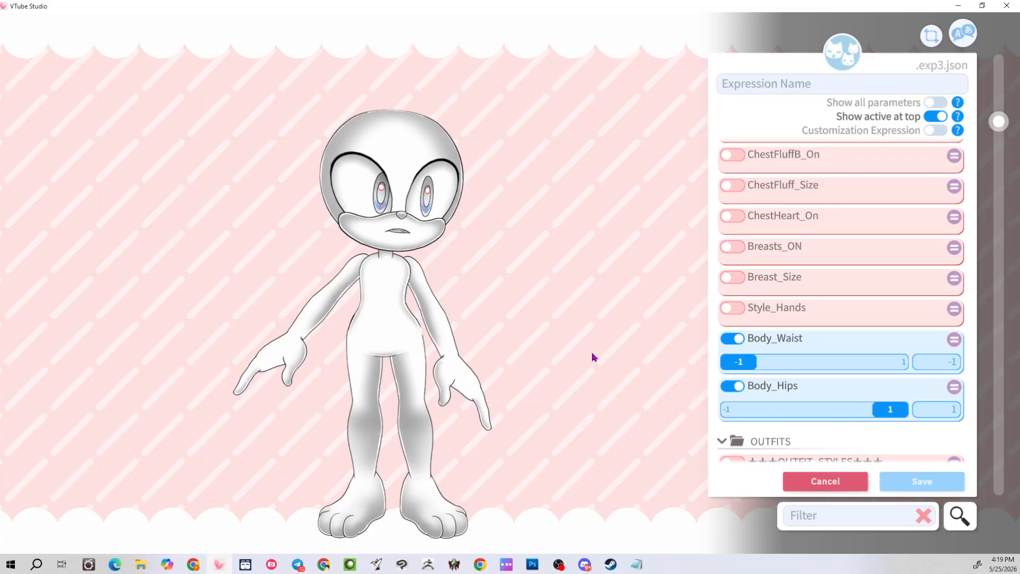
# Reverse the body shape by setting Body_Hips to -1 and Body_Waist to 1
pyautogui.moveTo(902, 411); pyautogui.dragTo(485, 395)
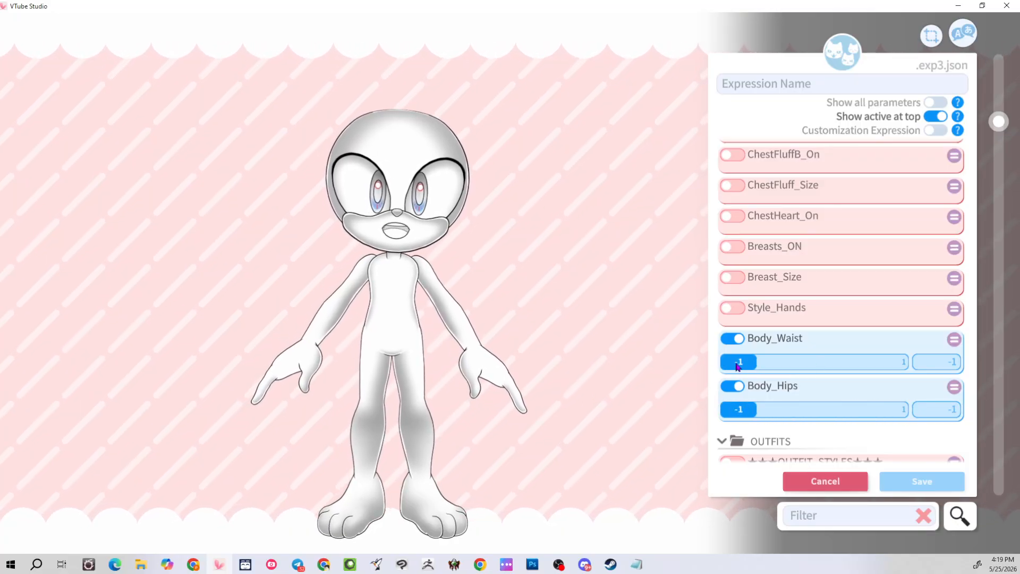
pyautogui.moveTo(738, 362); pyautogui.dragTo(889, 361)
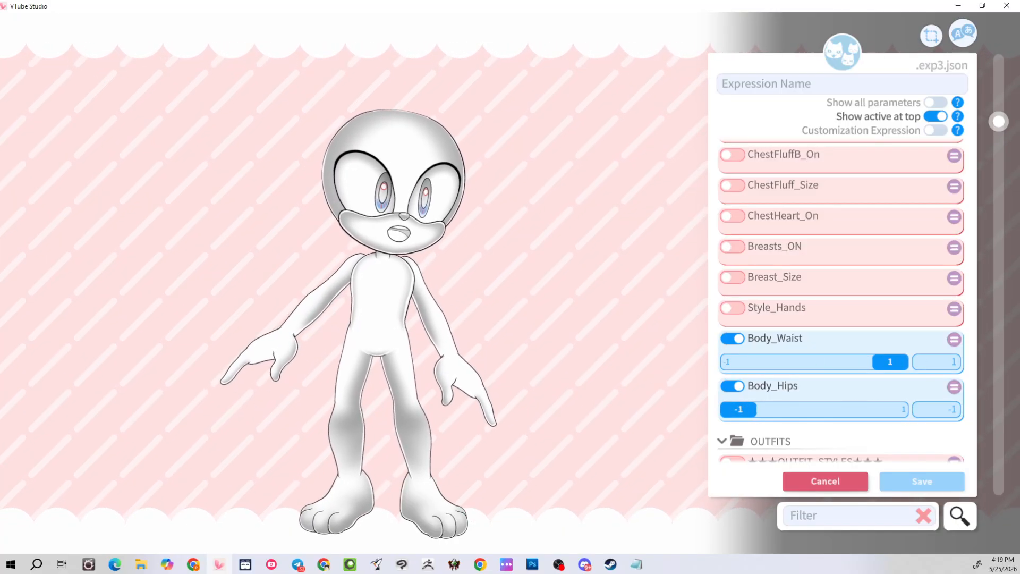
pyautogui.click(723, 365)
pyautogui.moveTo(723, 367); pyautogui.dragTo(892, 363)
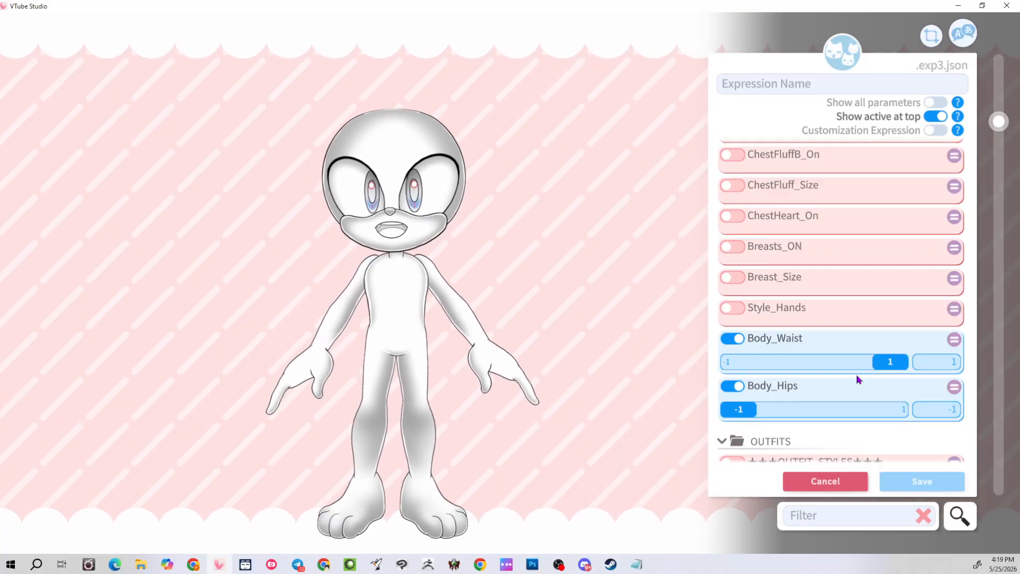
# Disable Body_Waist and Body_Hips, and enable Style_Hands, previewing about 1.09 before setting it to -0.5
pyautogui.click(735, 344)
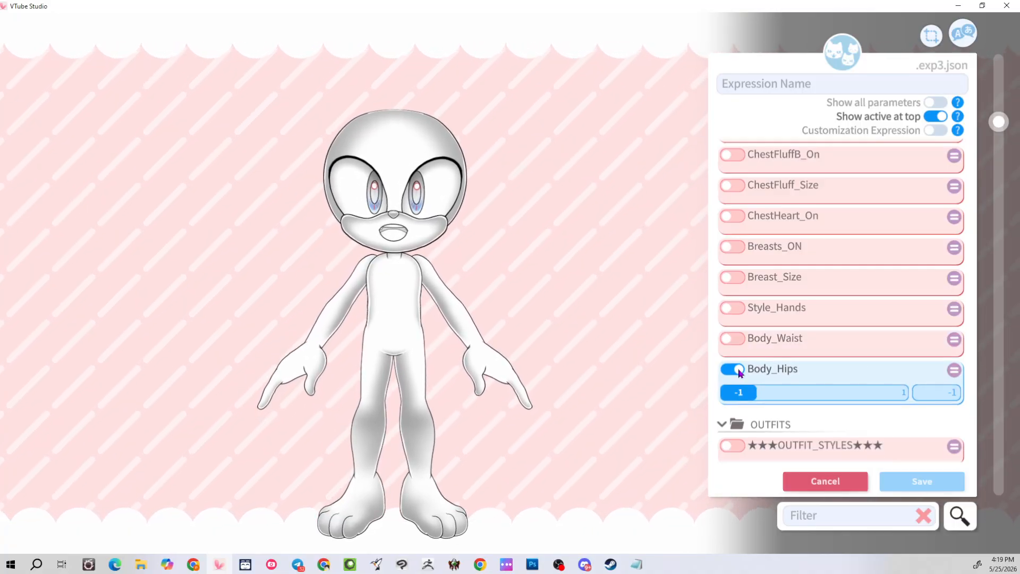
pyautogui.click(738, 367)
pyautogui.click(730, 308)
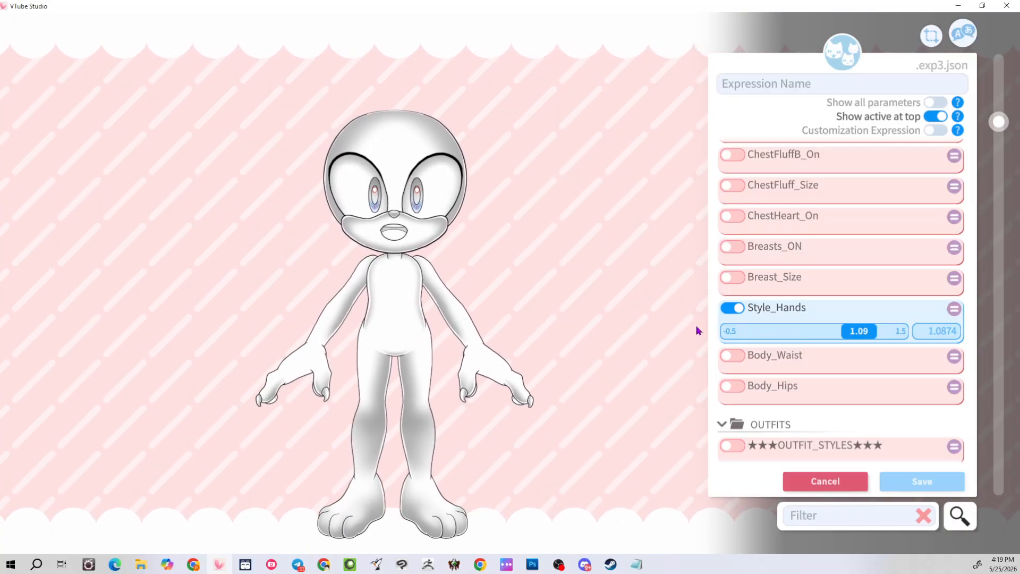
pyautogui.moveTo(853, 342); pyautogui.dragTo(779, 345)
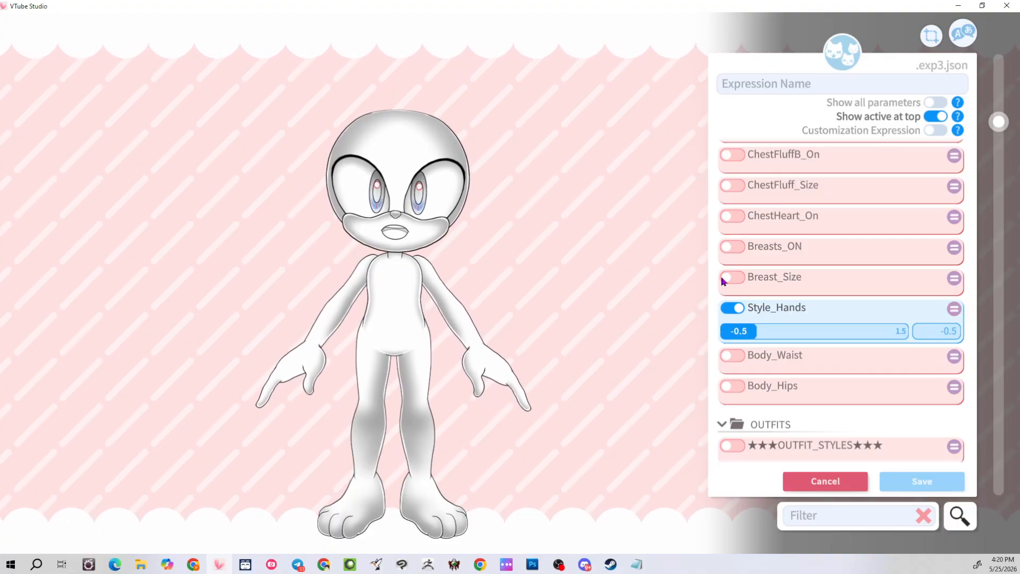
# Preview Breasts_ON at several values together with Breast_Size at 0, and disable both parameters again
pyautogui.click(732, 247)
pyautogui.moveTo(888, 270); pyautogui.dragTo(742, 269)
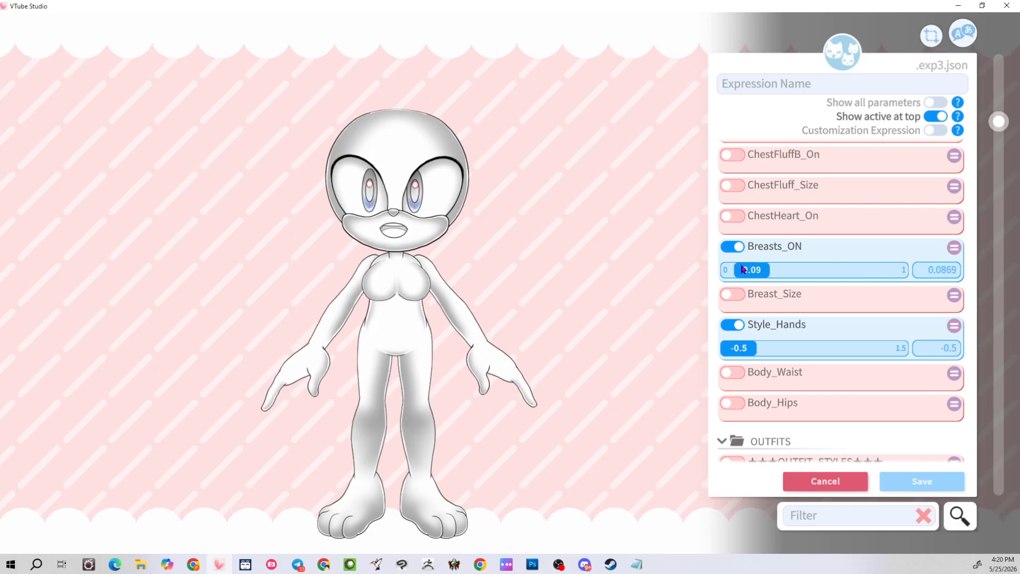
pyautogui.click(732, 295)
pyautogui.moveTo(743, 317); pyautogui.dragTo(652, 324)
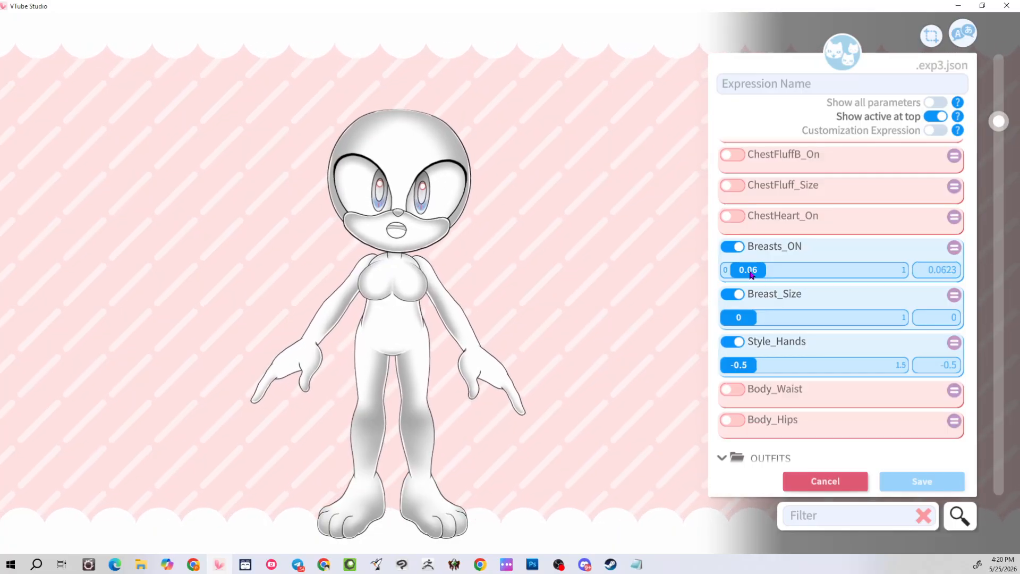
pyautogui.moveTo(751, 273); pyautogui.dragTo(712, 277)
pyautogui.click(732, 247)
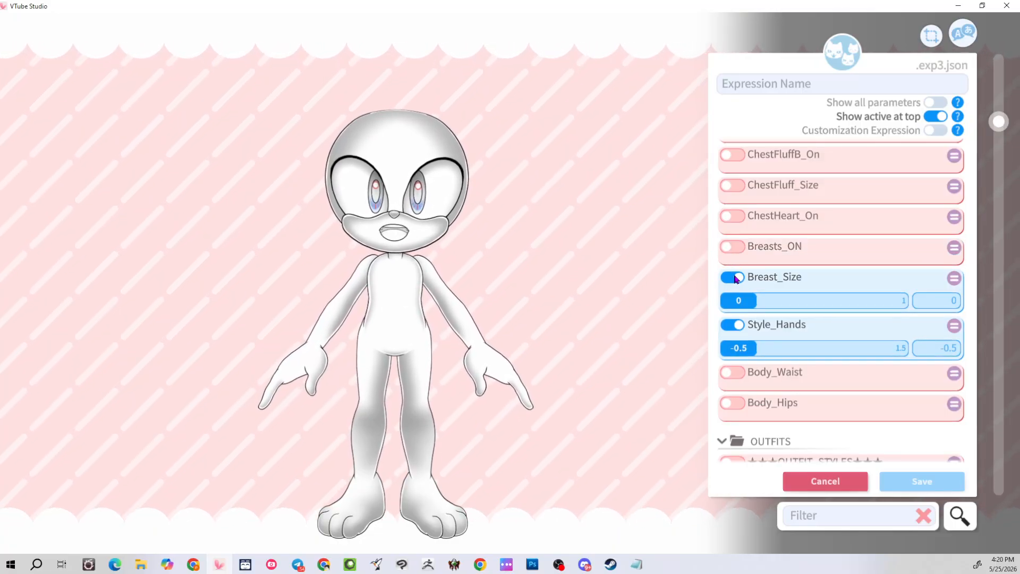
pyautogui.click(734, 279)
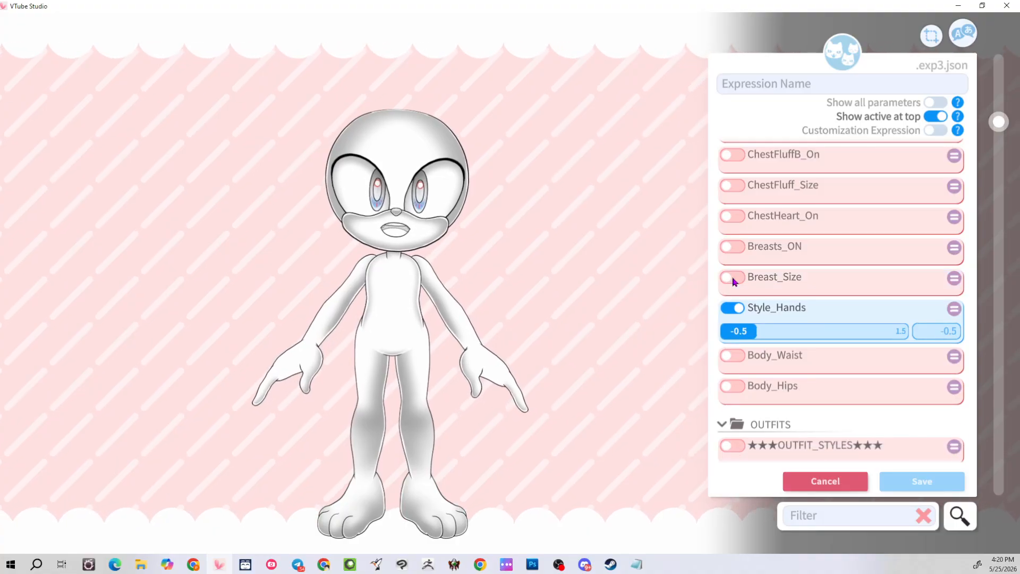
# Preview the ChestHeart_On parameter from 1 down to 0 and disable it again
pyautogui.click(724, 217)
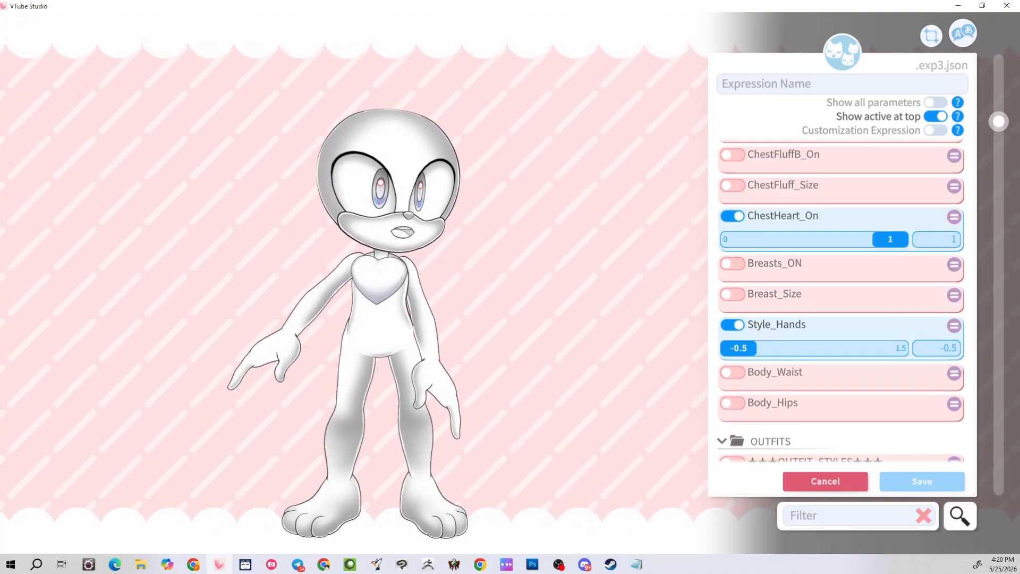
pyautogui.moveTo(891, 239); pyautogui.dragTo(725, 239)
pyautogui.click(733, 214)
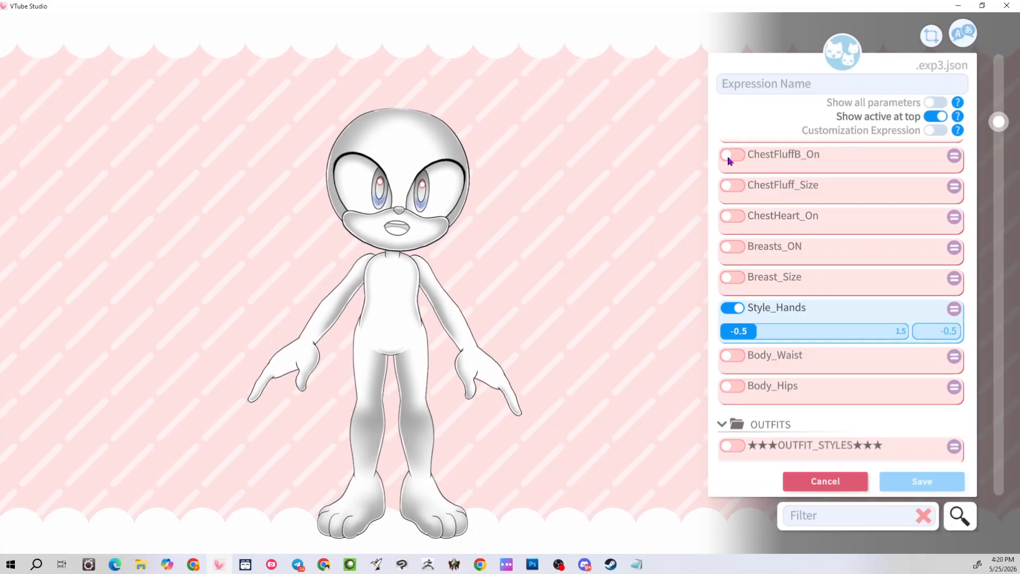
# Enable ChestFluffB_On and ChestFluffA_On at 1, and enable ChestFluff_Size with value 1
pyautogui.click(728, 155)
pyautogui.scroll(3, 824, 231)
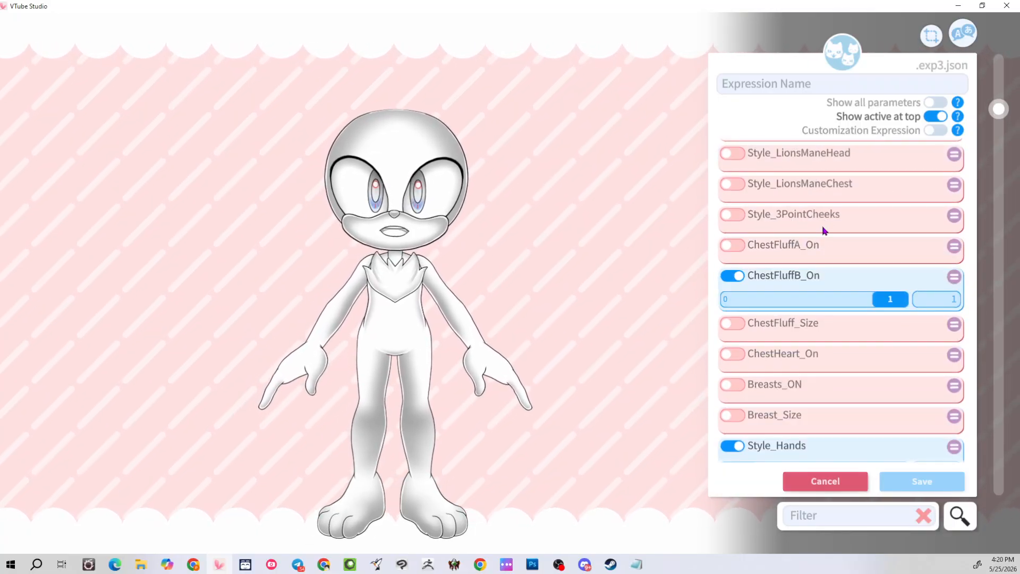
pyautogui.click(726, 247)
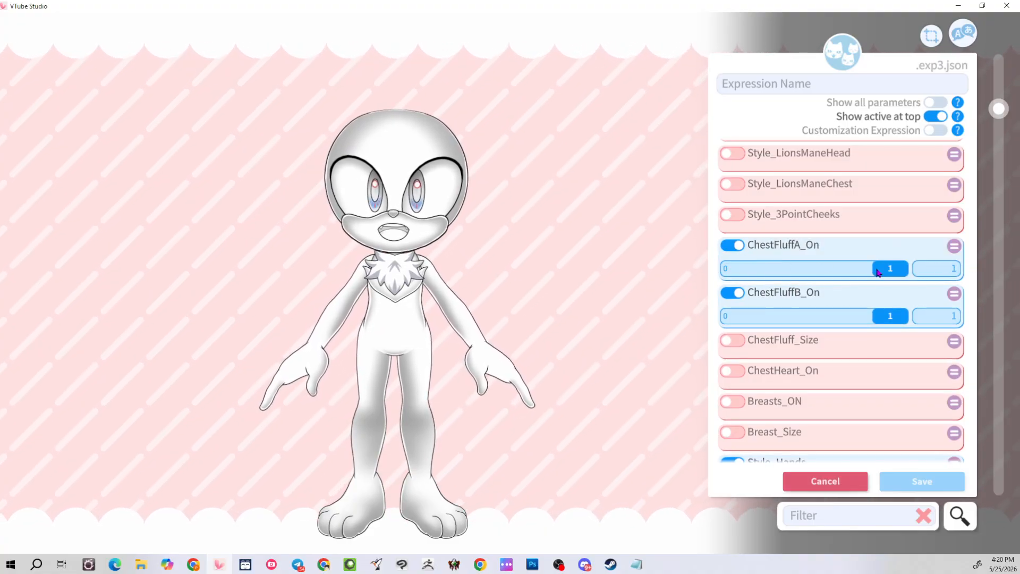
pyautogui.moveTo(877, 270); pyautogui.dragTo(897, 273)
pyautogui.click(729, 345)
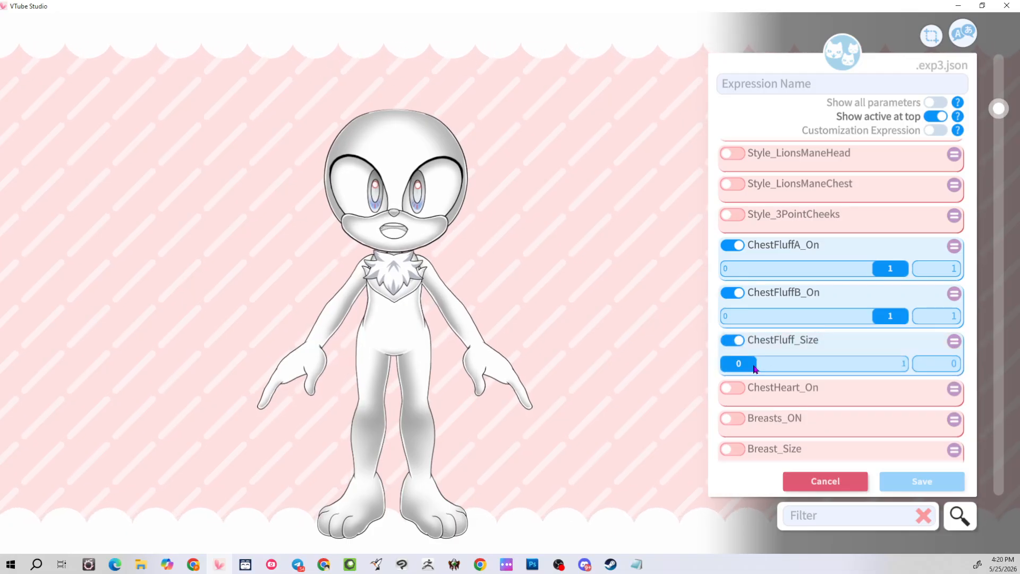
pyautogui.moveTo(754, 365); pyautogui.dragTo(906, 363)
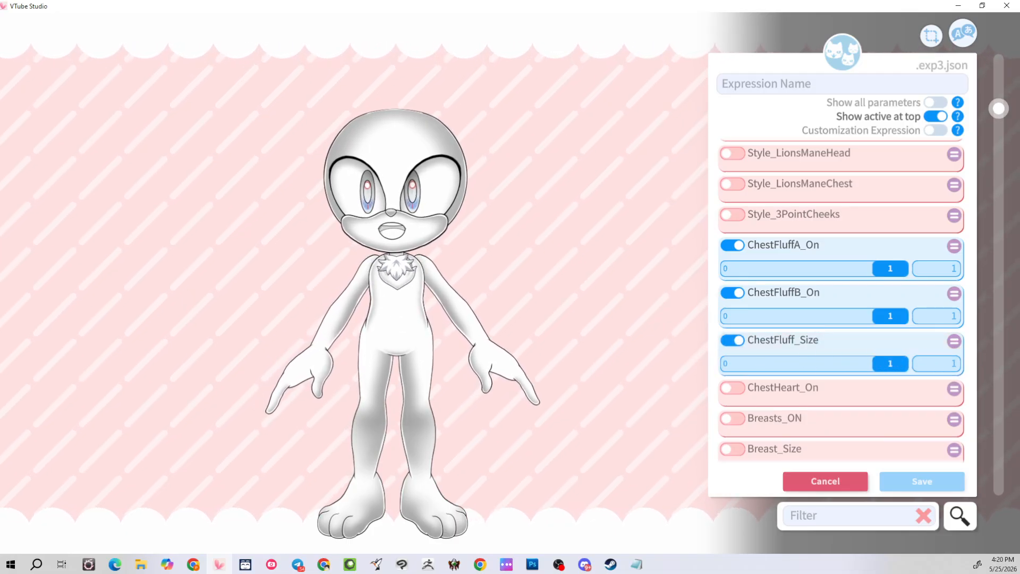
# Disable all three chest fluff parameters and Style_Hands
pyautogui.click(732, 293)
pyautogui.click(732, 245)
pyautogui.click(731, 306)
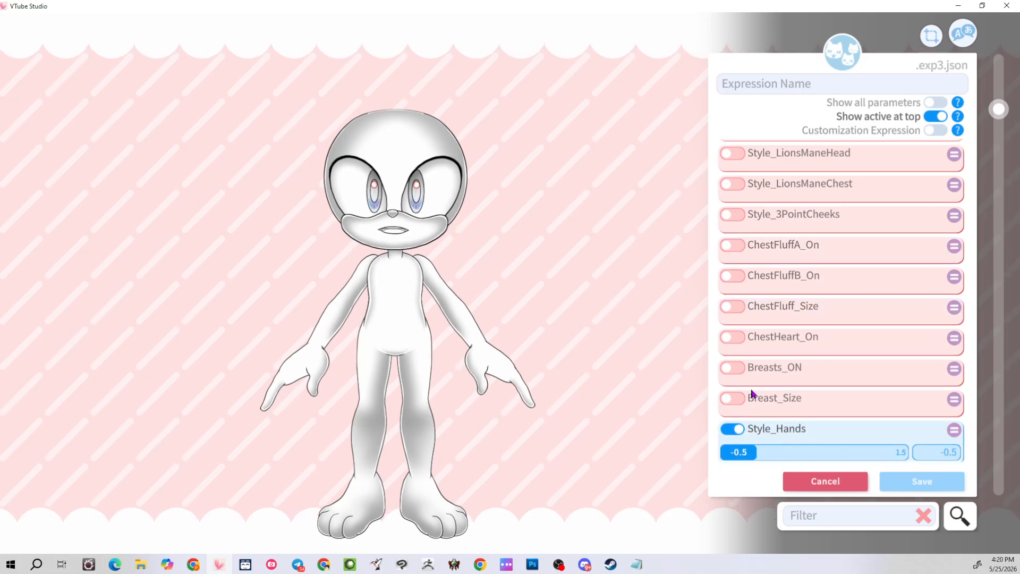
pyautogui.click(740, 433)
# Enable BatWings_ON, preview the wings at smaller sizes down to 0, and set the value to about 0.76
pyautogui.scroll(5, 773, 352)
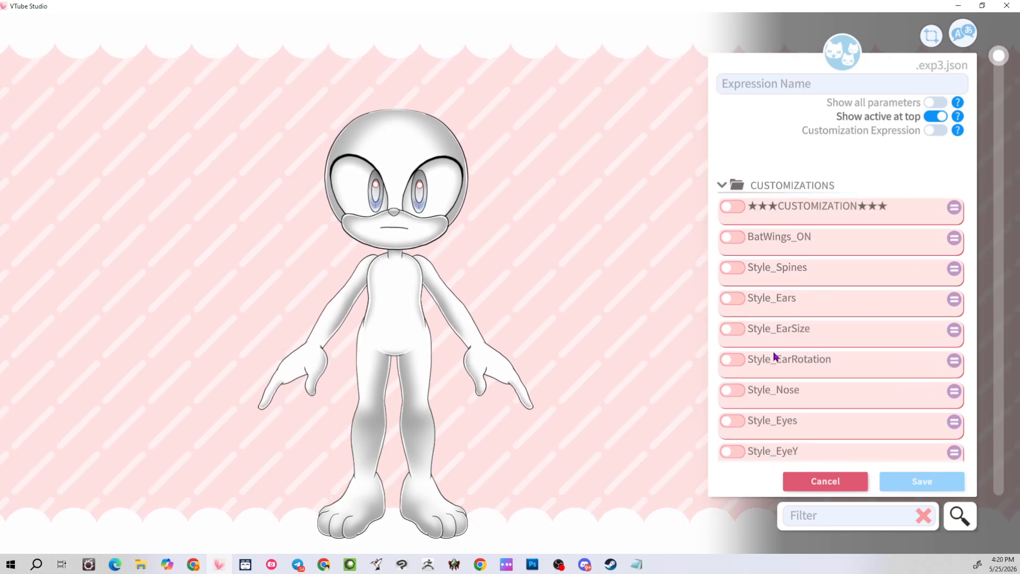
pyautogui.click(726, 210)
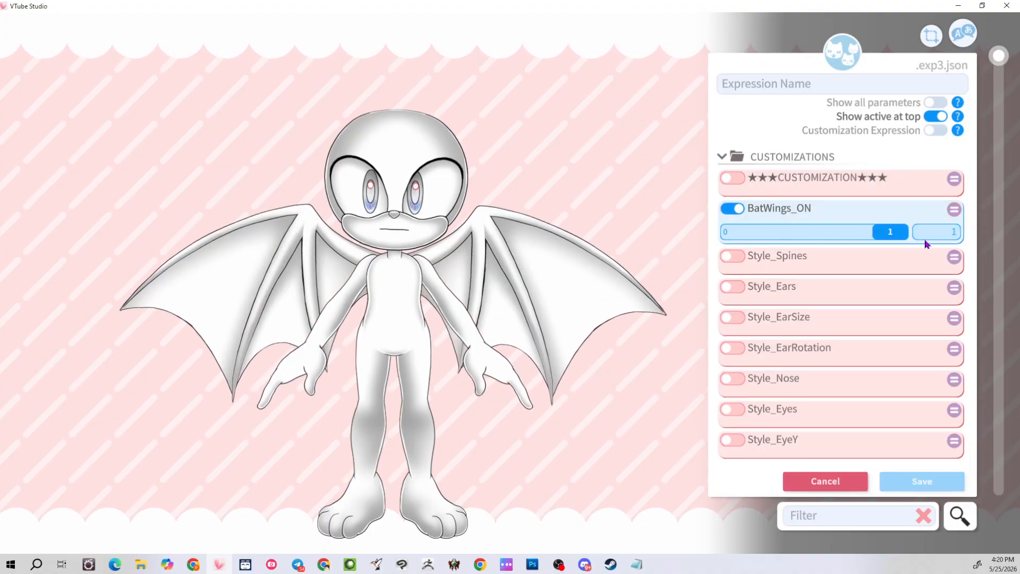
pyautogui.moveTo(902, 242); pyautogui.dragTo(803, 242)
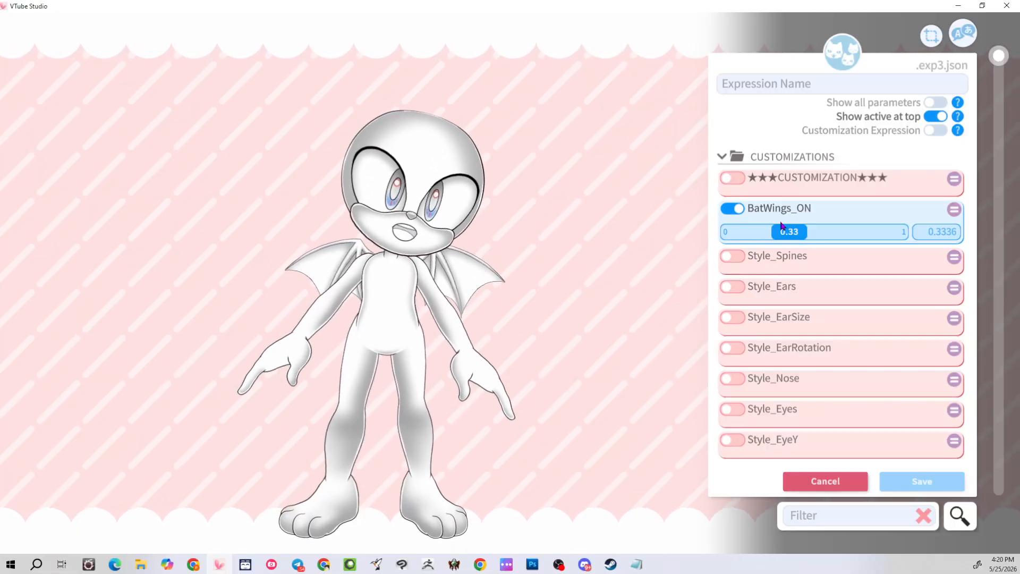
pyautogui.moveTo(790, 234); pyautogui.dragTo(648, 236)
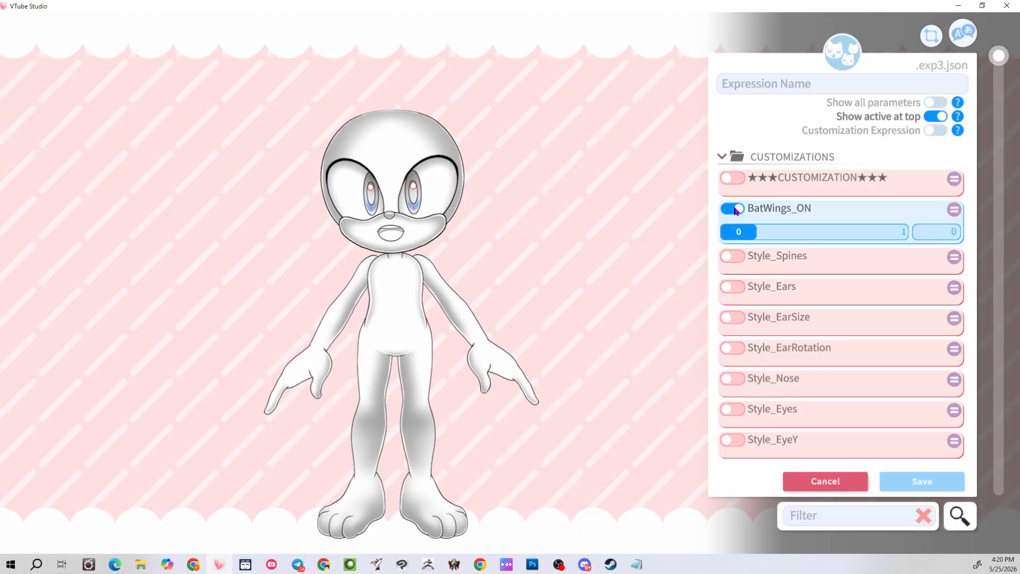
pyautogui.moveTo(737, 234); pyautogui.dragTo(852, 248)
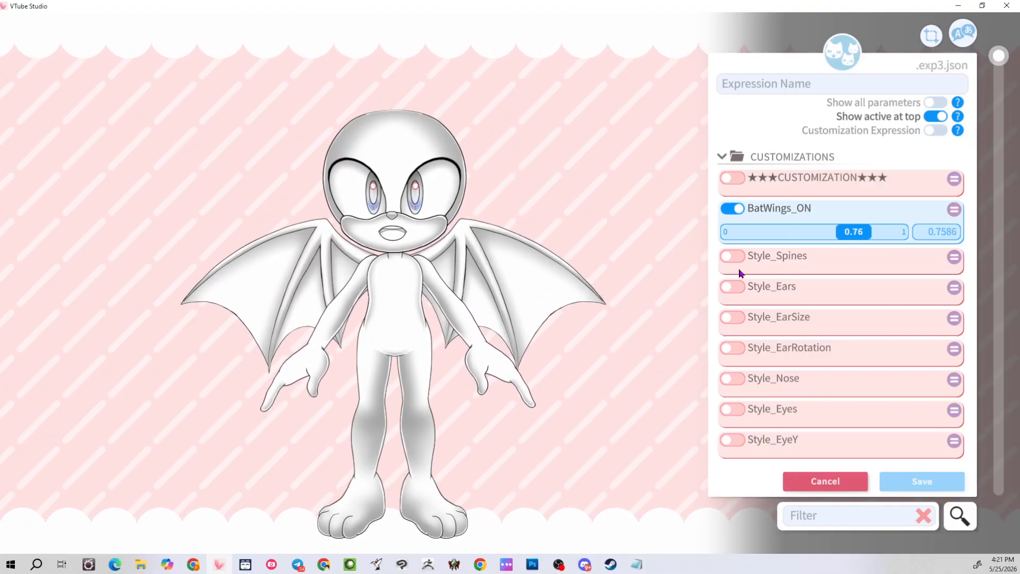
# Enable Style_Spines, preview the style at about 0.58, and set the value to about 1.05
pyautogui.click(728, 258)
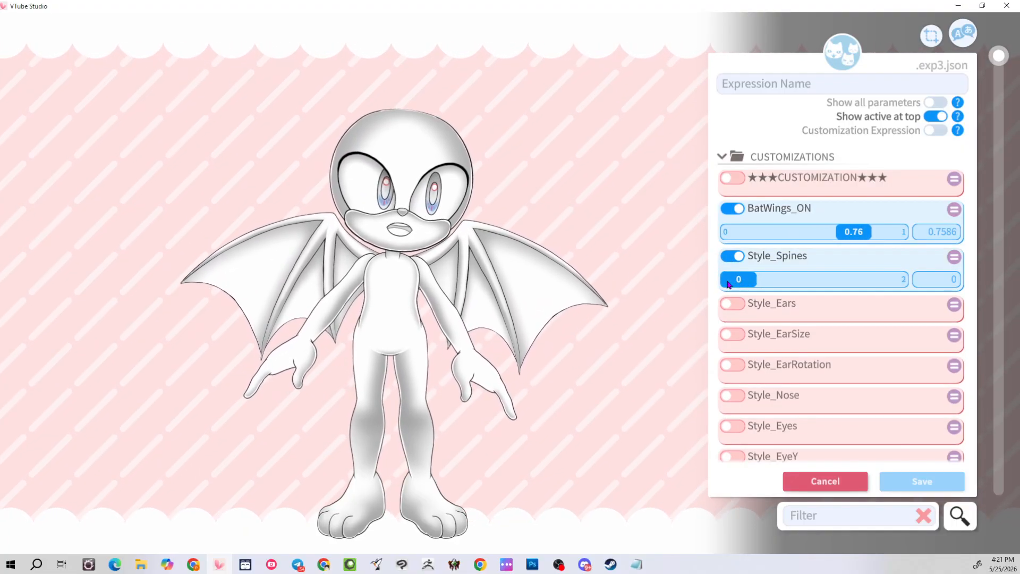
pyautogui.moveTo(734, 284); pyautogui.dragTo(784, 285)
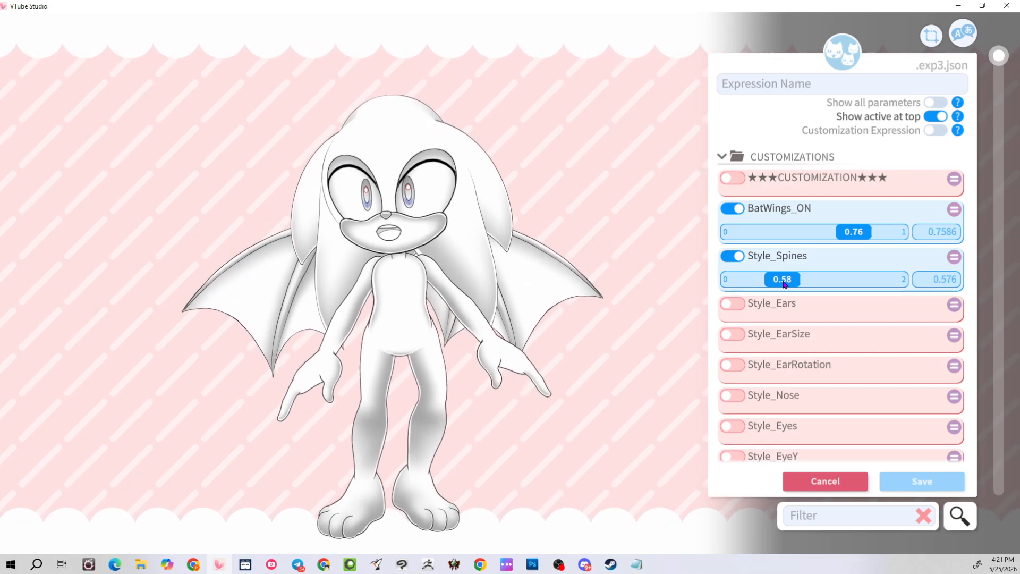
pyautogui.moveTo(784, 285); pyautogui.dragTo(820, 283)
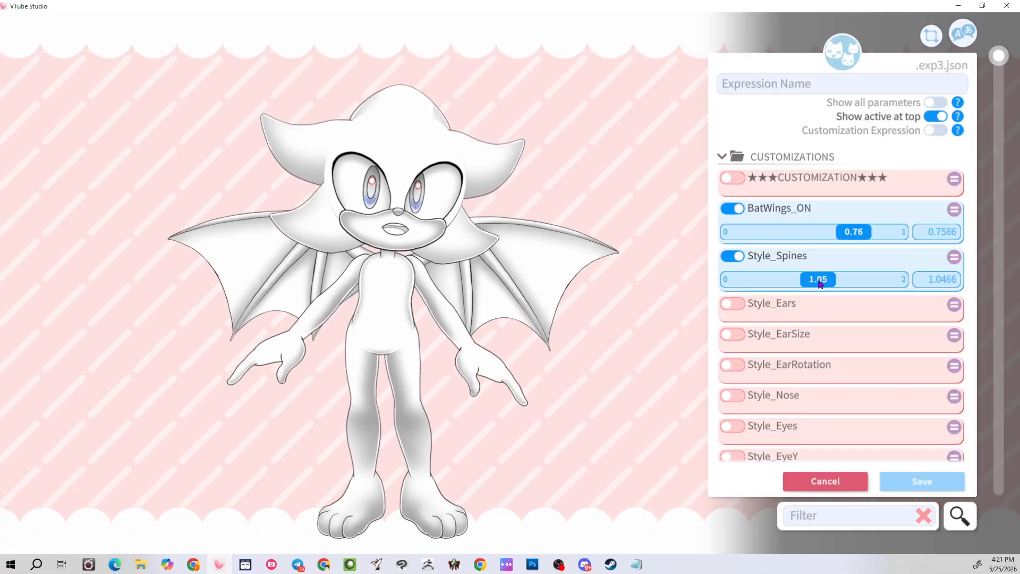
# Set Style_Spines to 0, enable Style_CheekTufts, and preview its styles at about 0.64, 1.97 and 3.92 before setting it to 5.1
pyautogui.moveTo(821, 283); pyautogui.dragTo(726, 288)
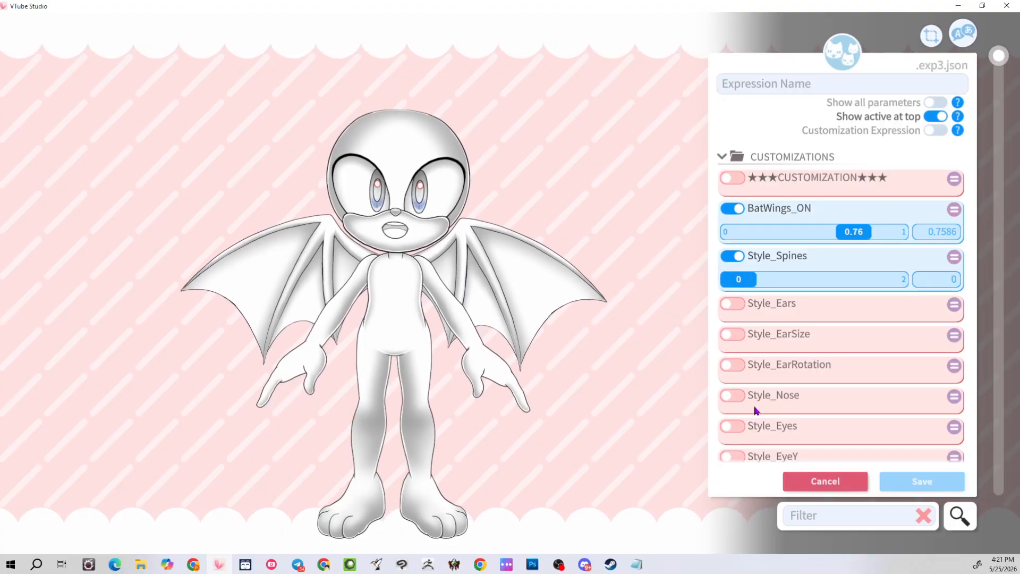
pyautogui.scroll(-1, 758, 394)
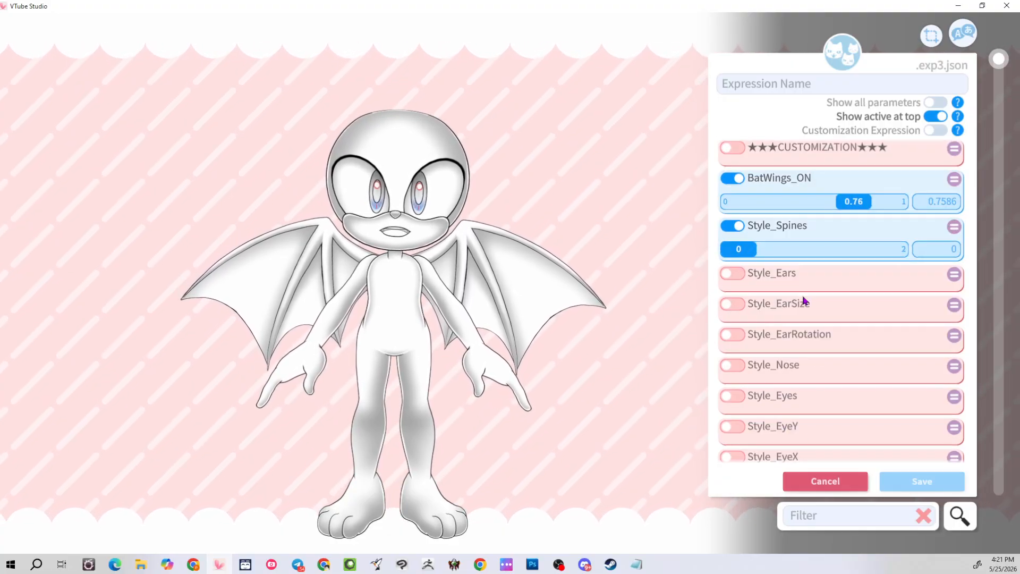
pyautogui.scroll(-1, 805, 301)
pyautogui.scroll(-3, 804, 304)
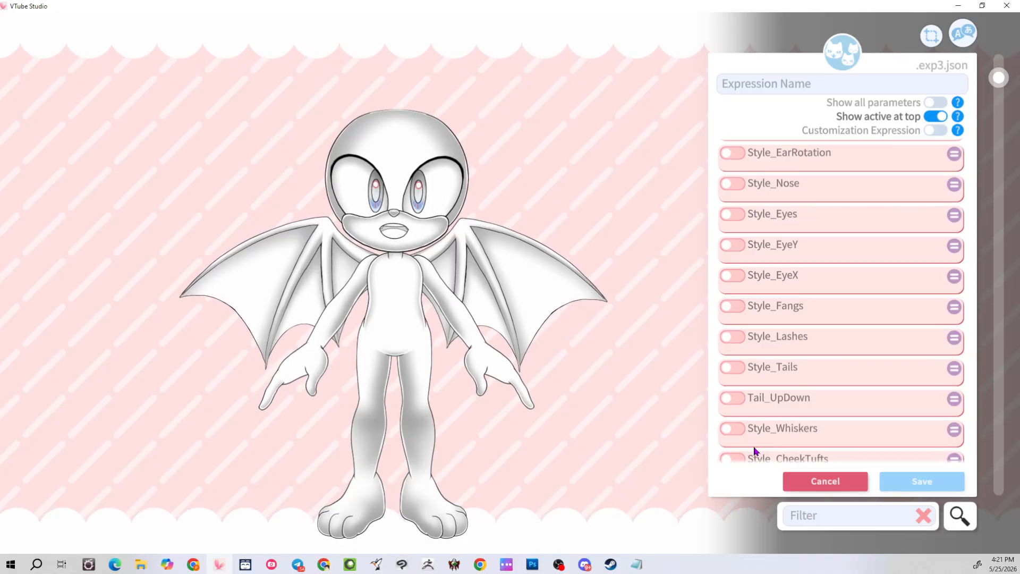
pyautogui.scroll(-1, 754, 447)
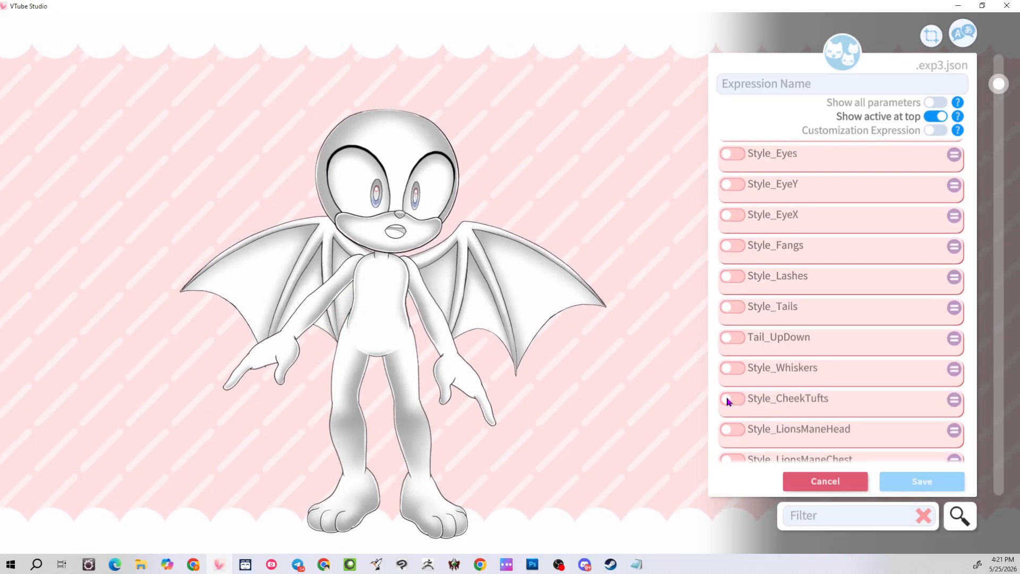
pyautogui.click(728, 398)
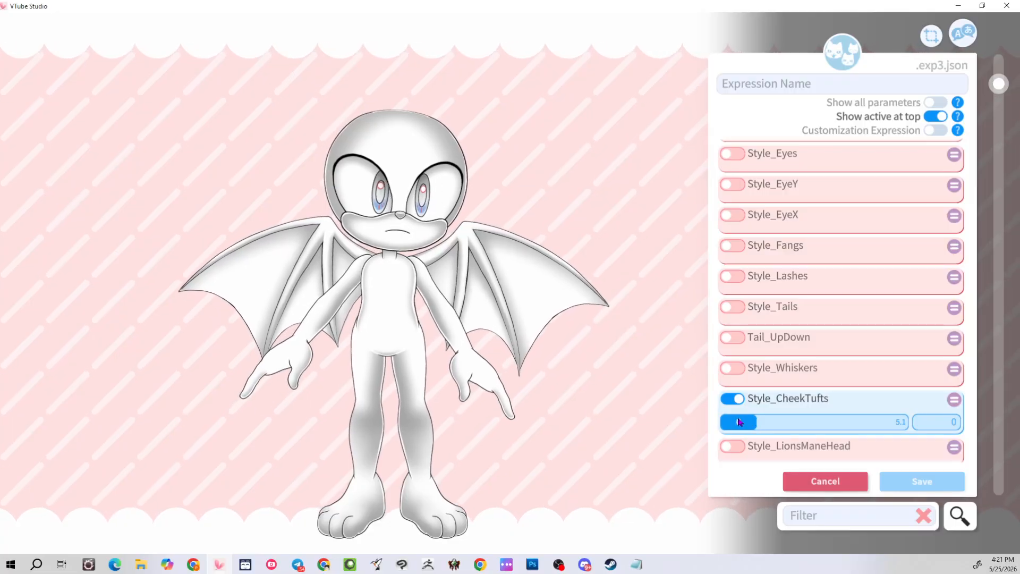
pyautogui.moveTo(738, 422); pyautogui.dragTo(762, 423)
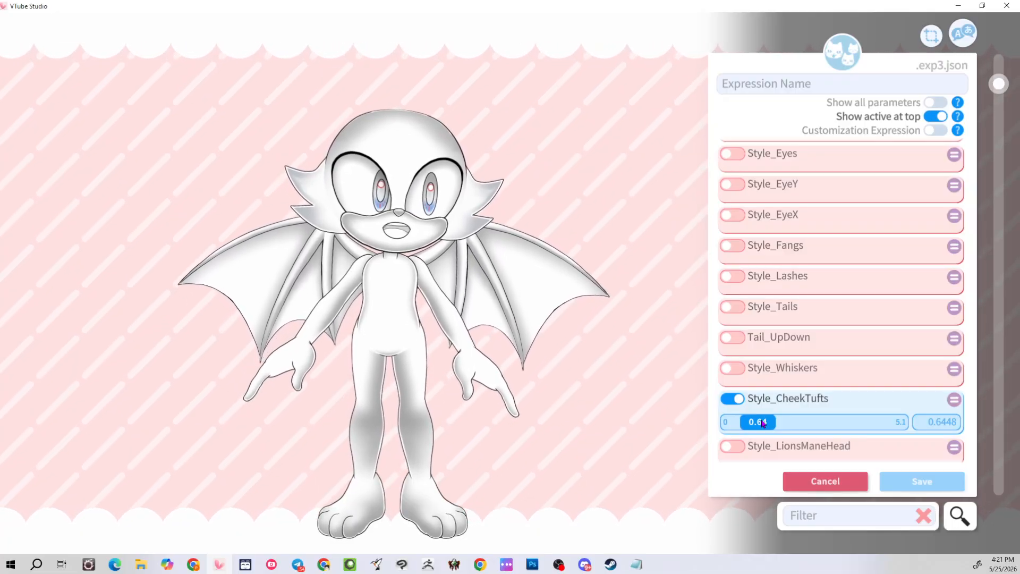
pyautogui.moveTo(760, 422); pyautogui.dragTo(802, 429)
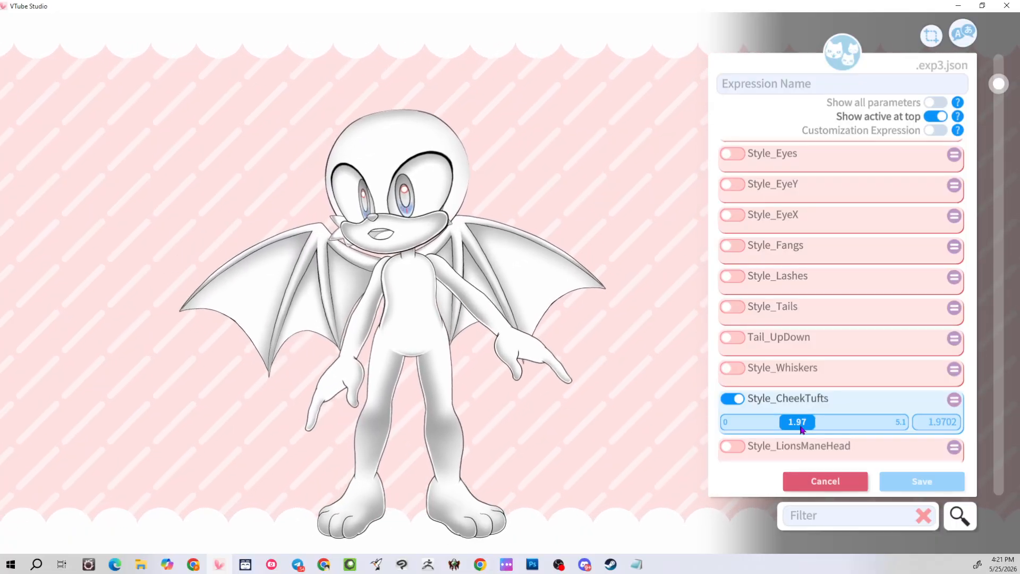
pyautogui.moveTo(802, 429); pyautogui.dragTo(860, 438)
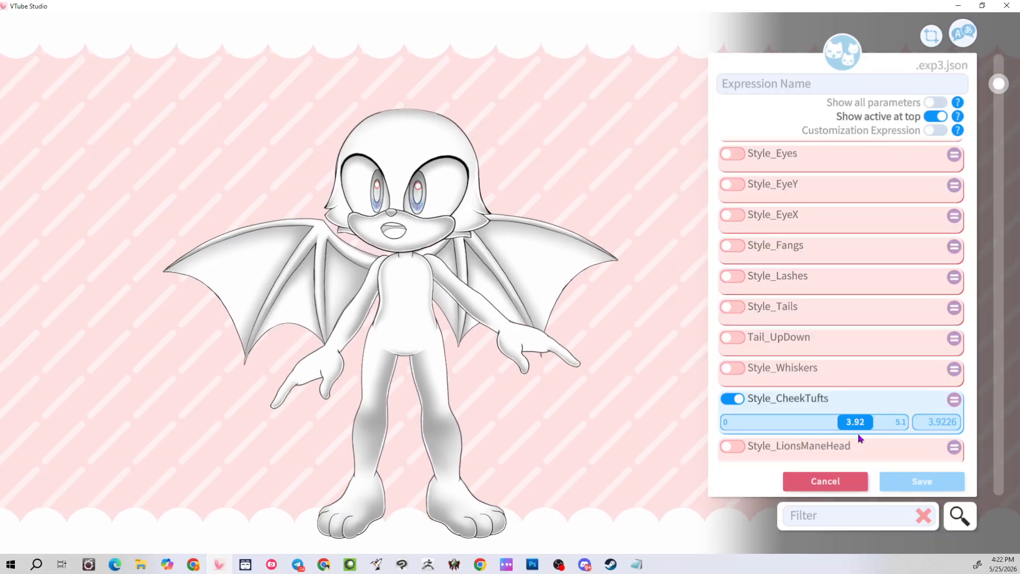
pyautogui.moveTo(860, 438); pyautogui.dragTo(900, 444)
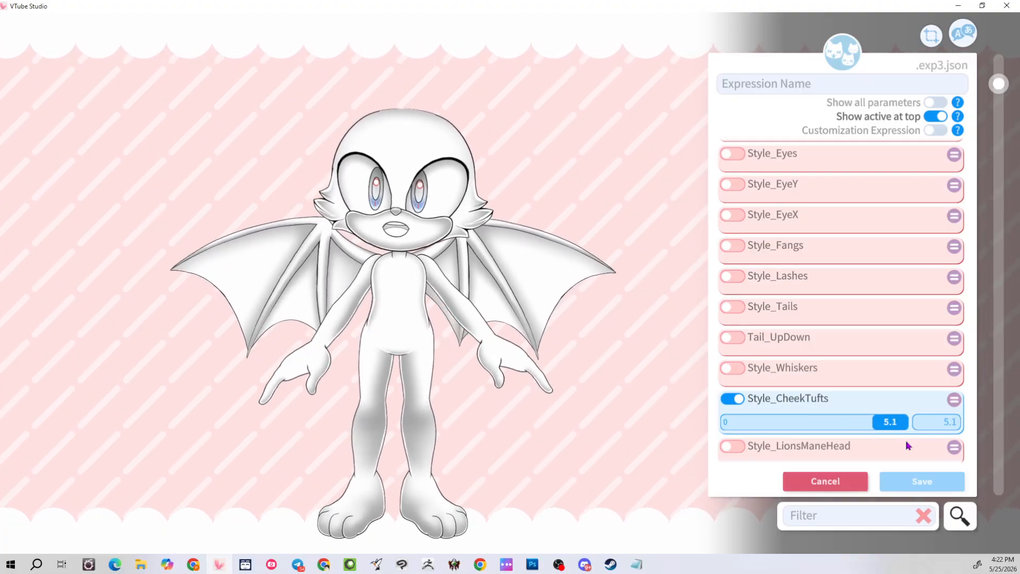
# Enable Style_Ears, preview the ear style at 3, and set the value to 0
pyautogui.scroll(5, 823, 250)
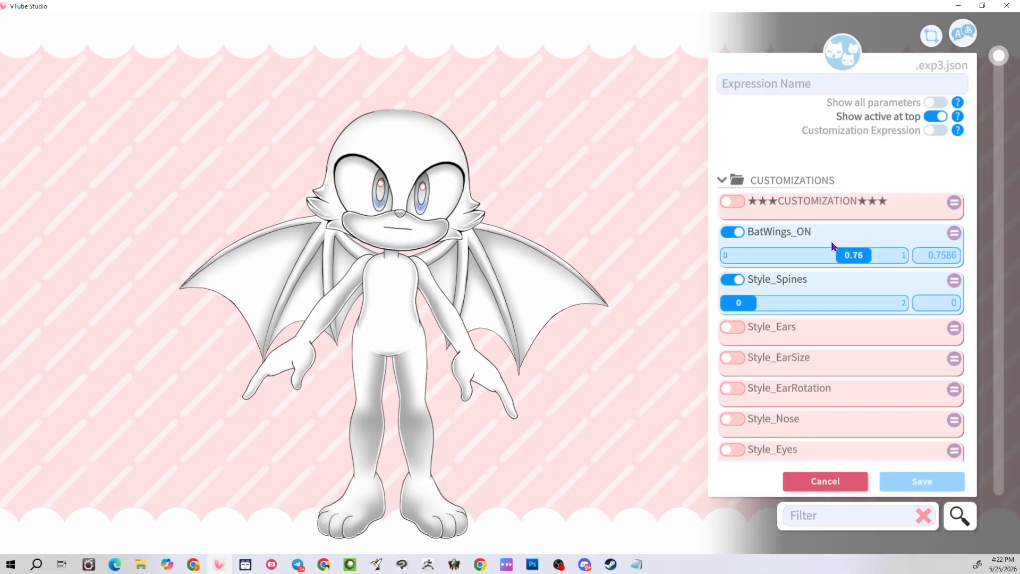
pyautogui.scroll(-1, 809, 310)
pyautogui.click(726, 245)
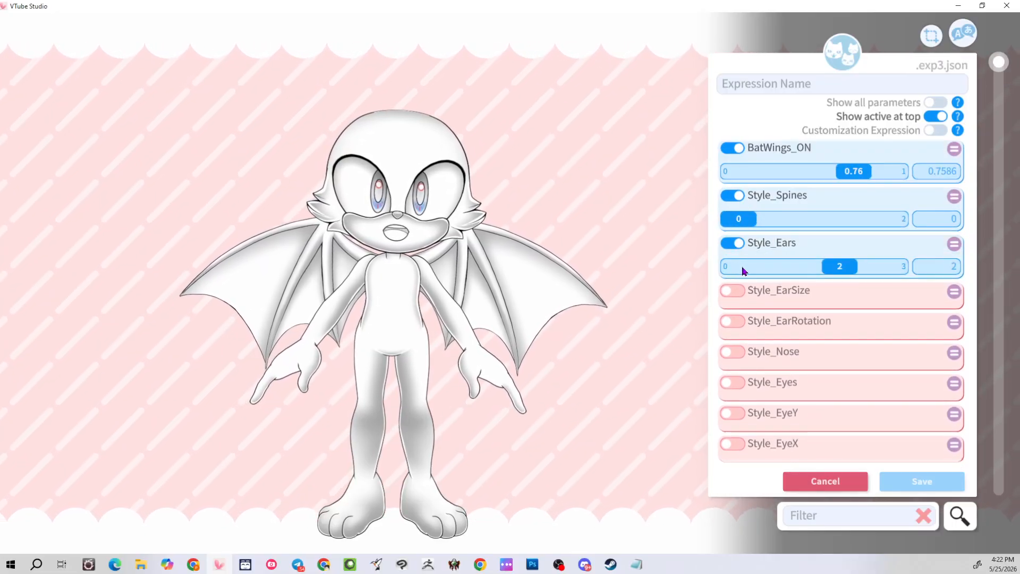
pyautogui.moveTo(836, 264); pyautogui.dragTo(964, 269)
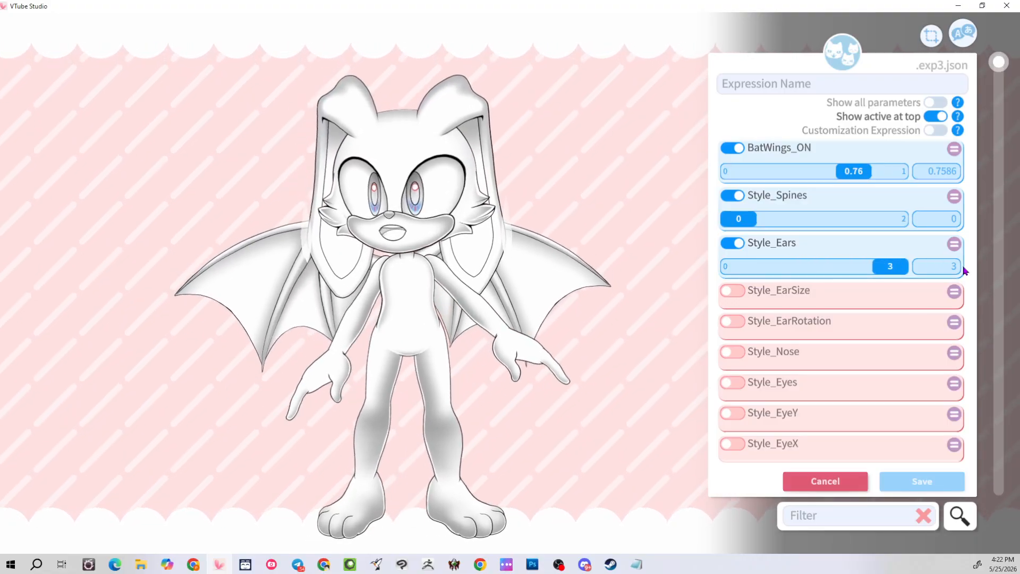
pyautogui.moveTo(890, 266); pyautogui.dragTo(727, 274)
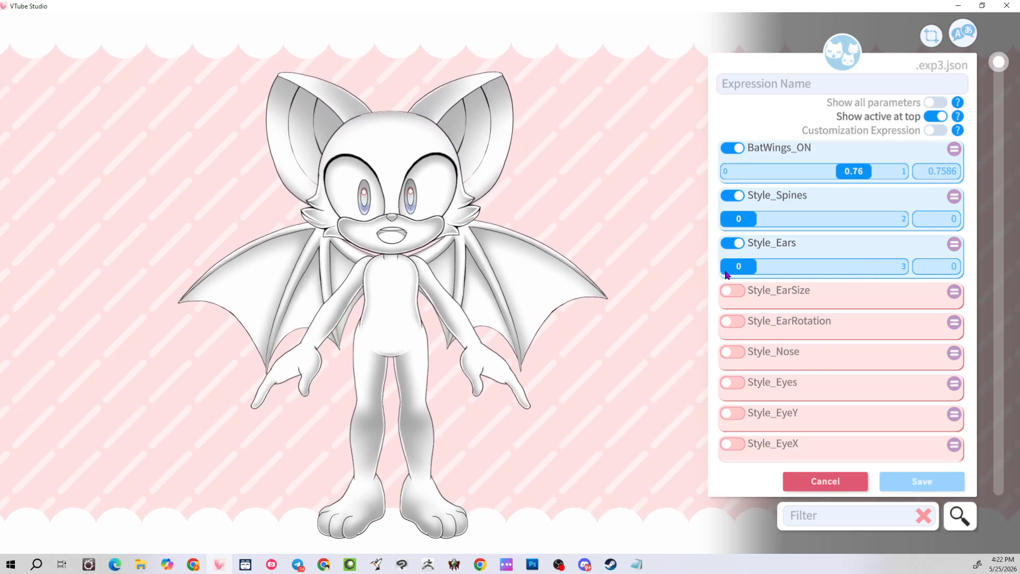
# Enable Style_EarSize to try resizing the ears up to 1, and disable it again
pyautogui.click(732, 291)
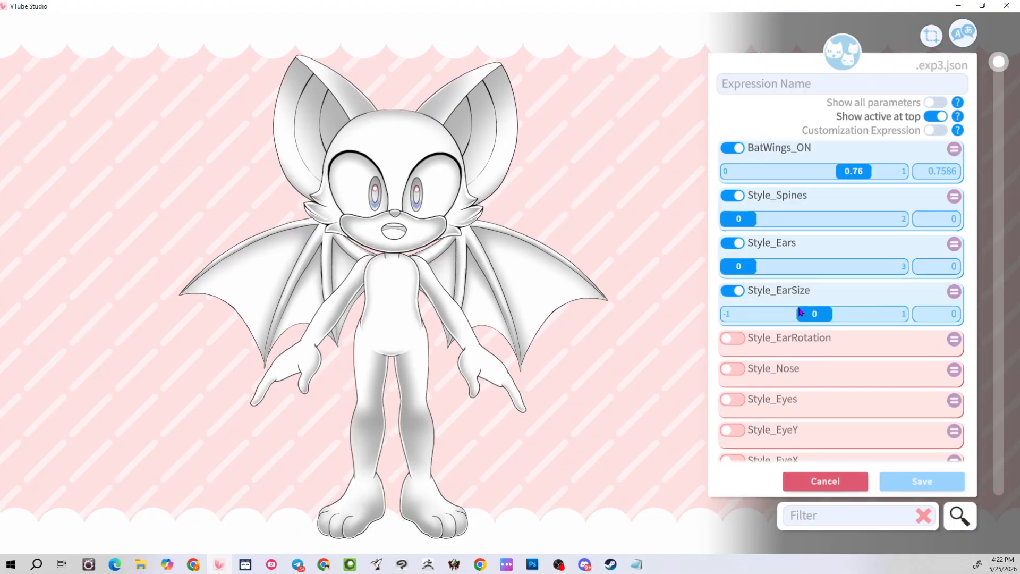
pyautogui.moveTo(818, 314); pyautogui.dragTo(614, 304)
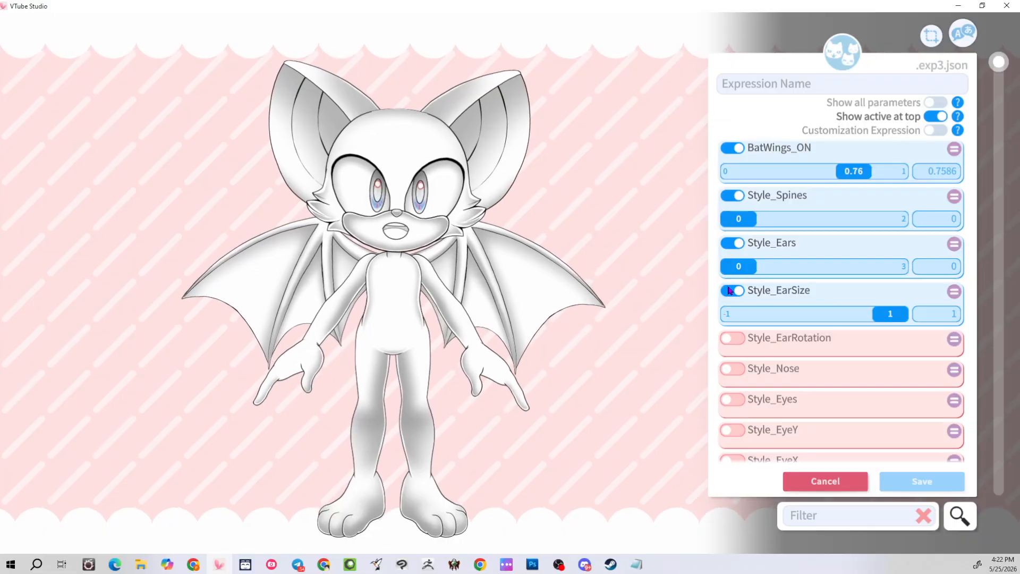
pyautogui.click(732, 290)
# Preview the Style_Ears variants at about 0.35, 1.36, 1.66 and 2.12
pyautogui.moveTo(739, 268); pyautogui.dragTo(760, 275)
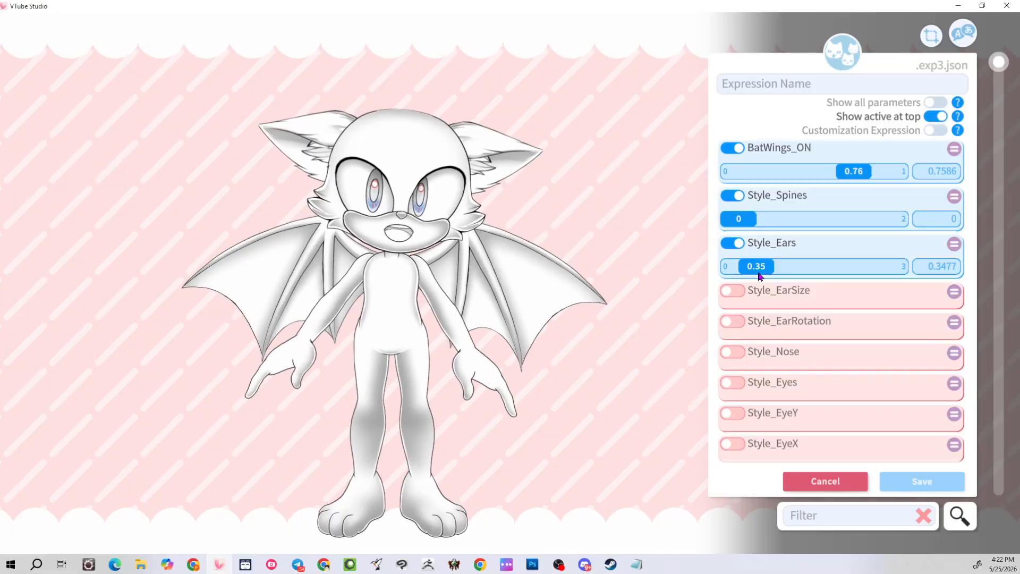
pyautogui.moveTo(761, 276); pyautogui.dragTo(811, 281)
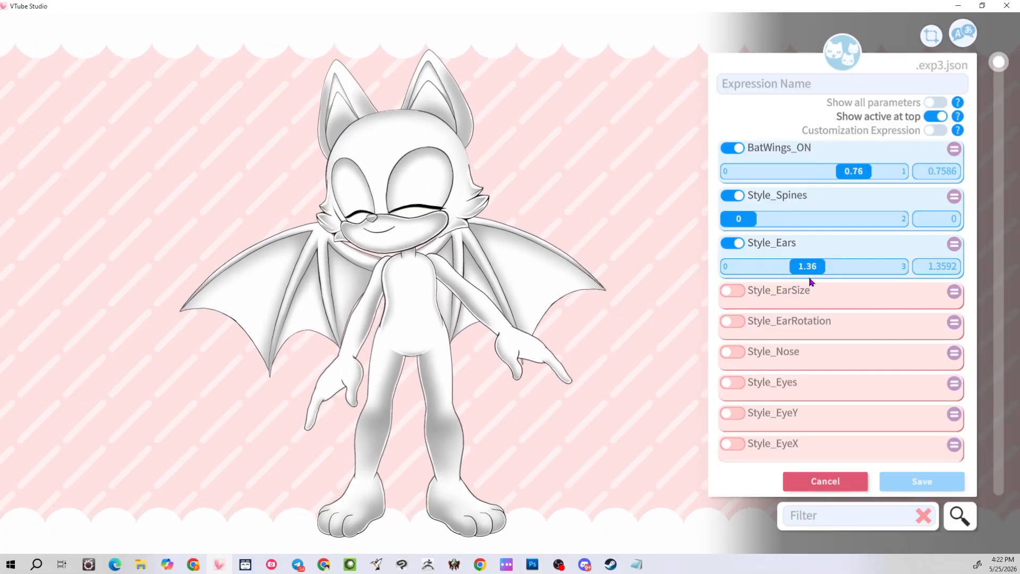
pyautogui.moveTo(811, 282); pyautogui.dragTo(826, 283)
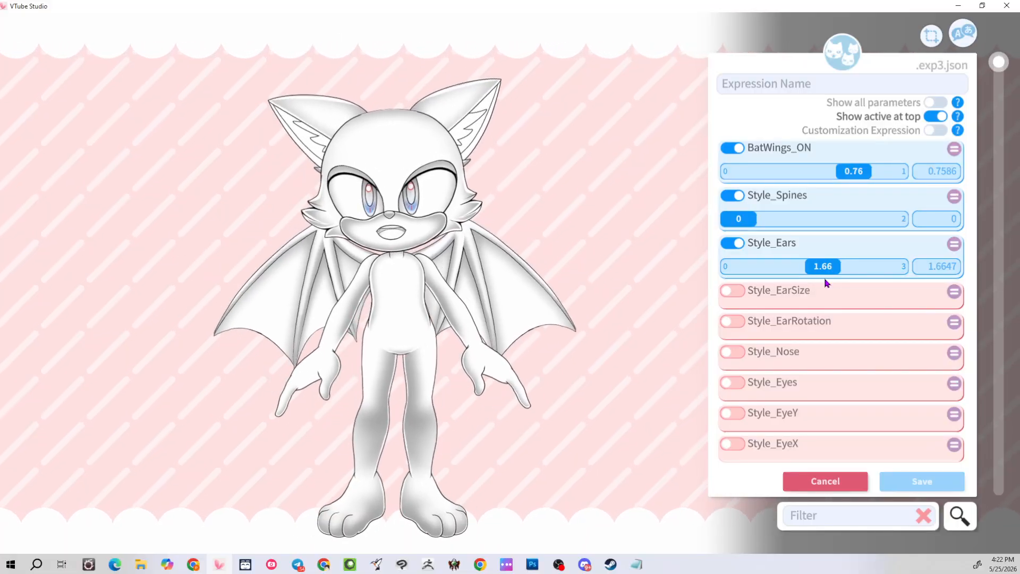
pyautogui.moveTo(826, 283); pyautogui.dragTo(849, 287)
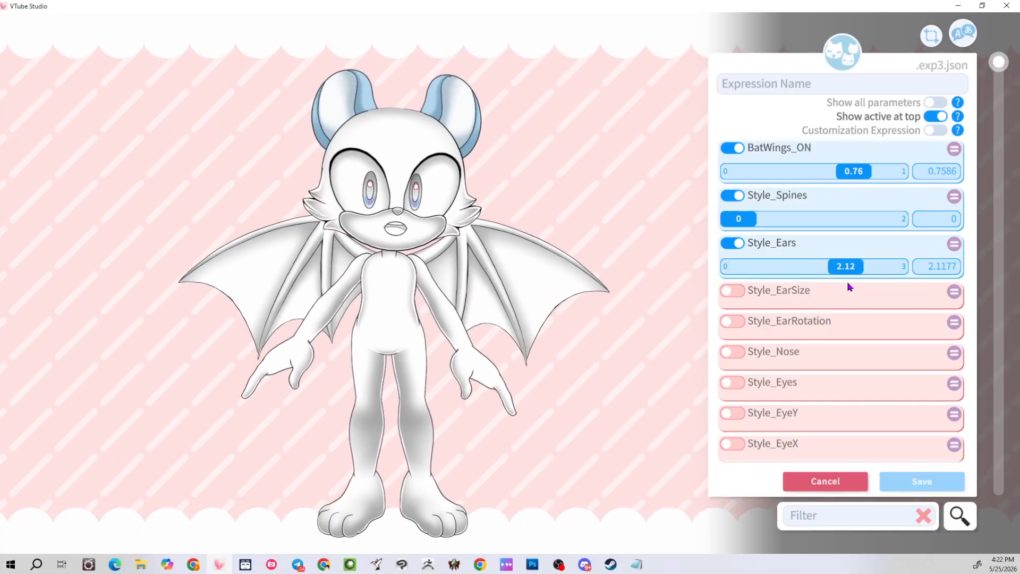
# Enable Style_EarSize at about -0.15, set Style_Ears to 3, and preview that ear style at sizes 1 and about -0.77
pyautogui.click(730, 291)
pyautogui.moveTo(884, 315); pyautogui.dragTo(803, 313)
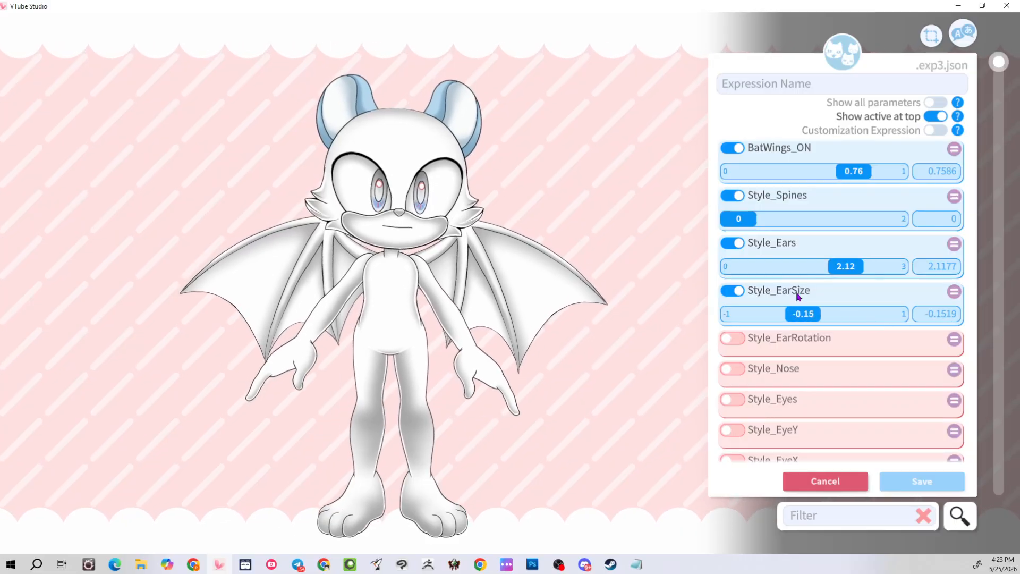
pyautogui.moveTo(846, 267); pyautogui.dragTo(889, 273)
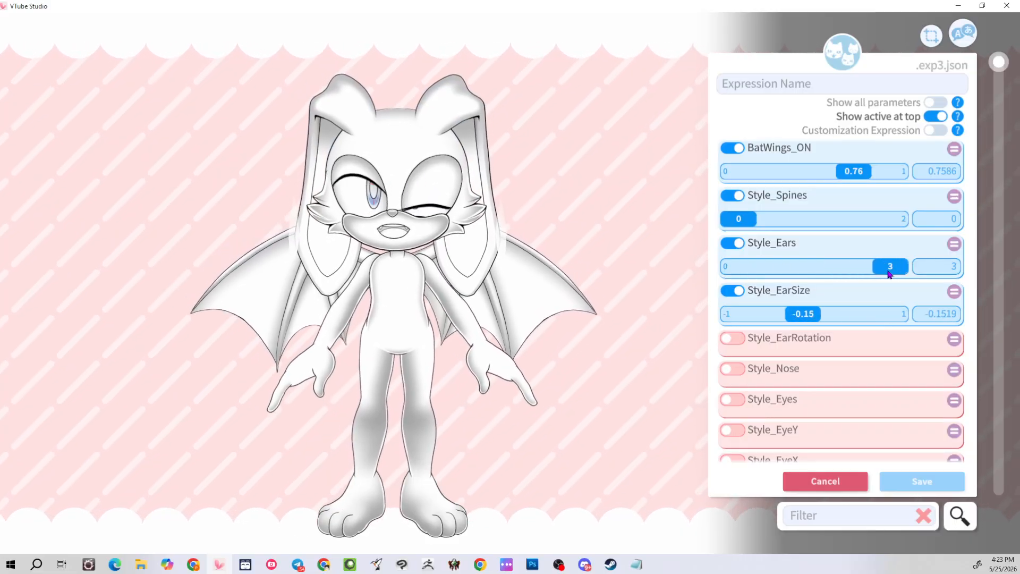
pyautogui.moveTo(813, 313); pyautogui.dragTo(898, 315)
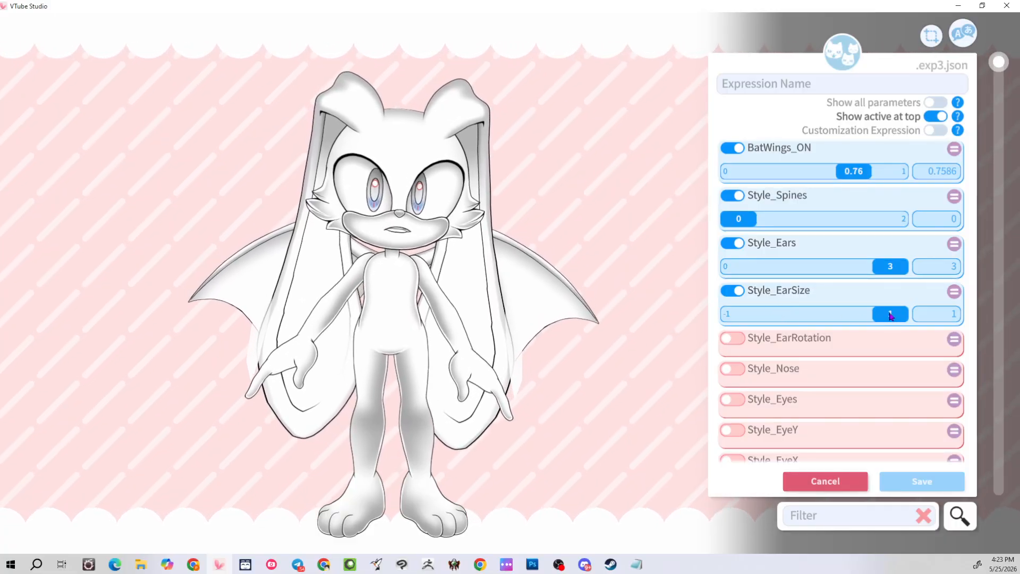
pyautogui.moveTo(891, 318); pyautogui.dragTo(757, 319)
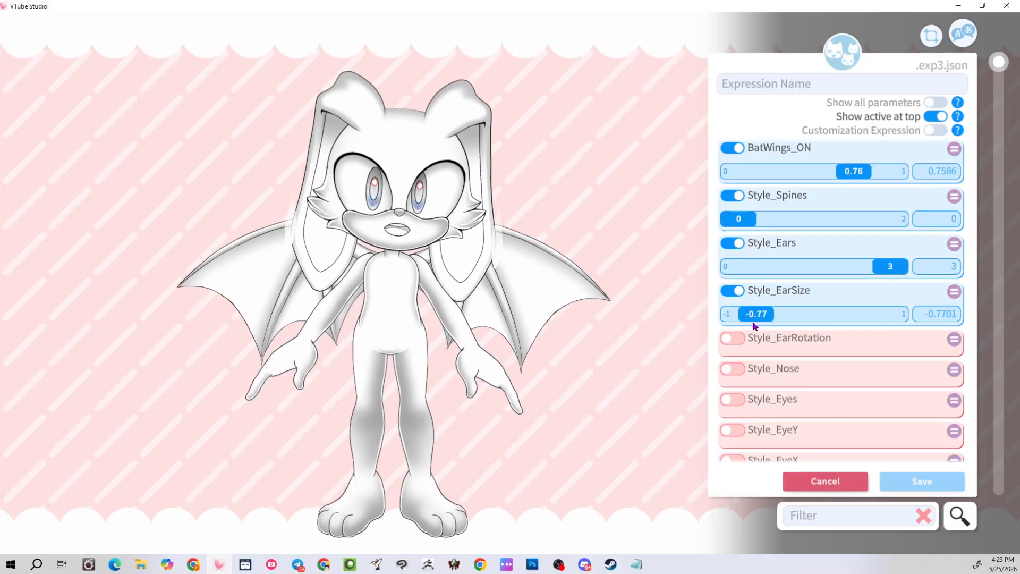
# Set Style_Ears to about 0.36, preview Style_EarSize at 1, and set the ear size to about 0.4
pyautogui.click(859, 291)
pyautogui.moveTo(883, 267); pyautogui.dragTo(752, 287)
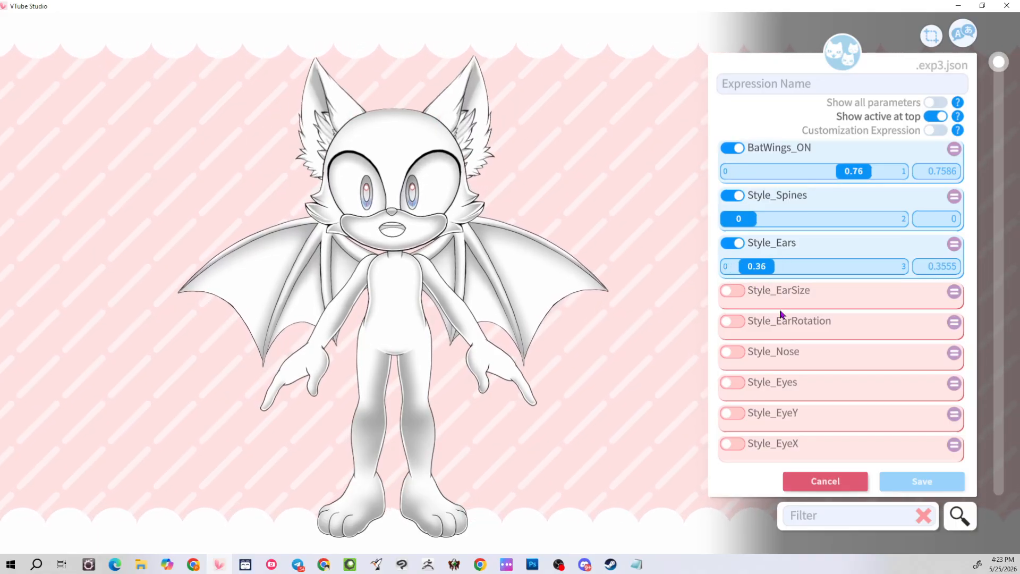
pyautogui.click(734, 292)
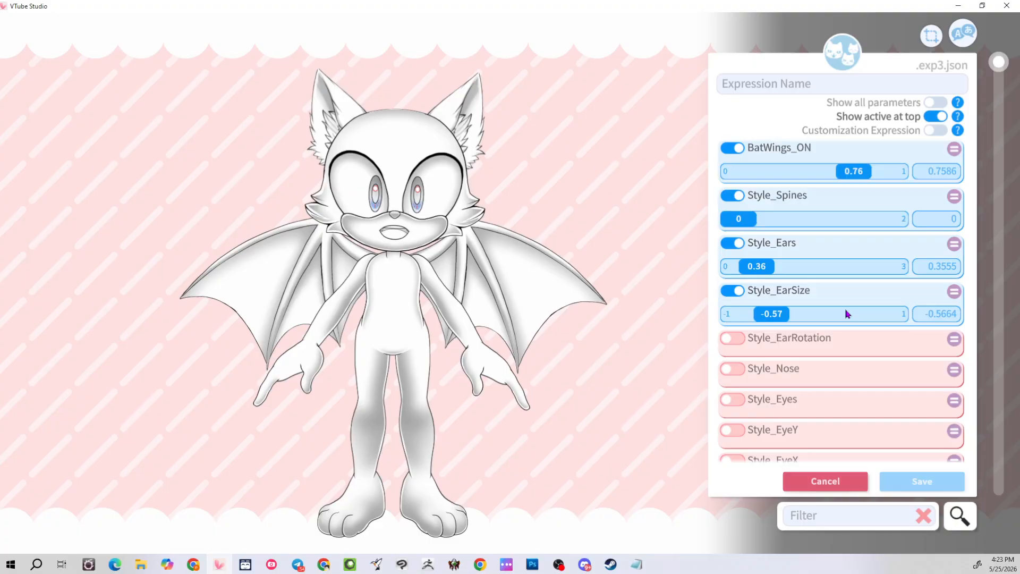
pyautogui.moveTo(845, 314); pyautogui.dragTo(976, 317)
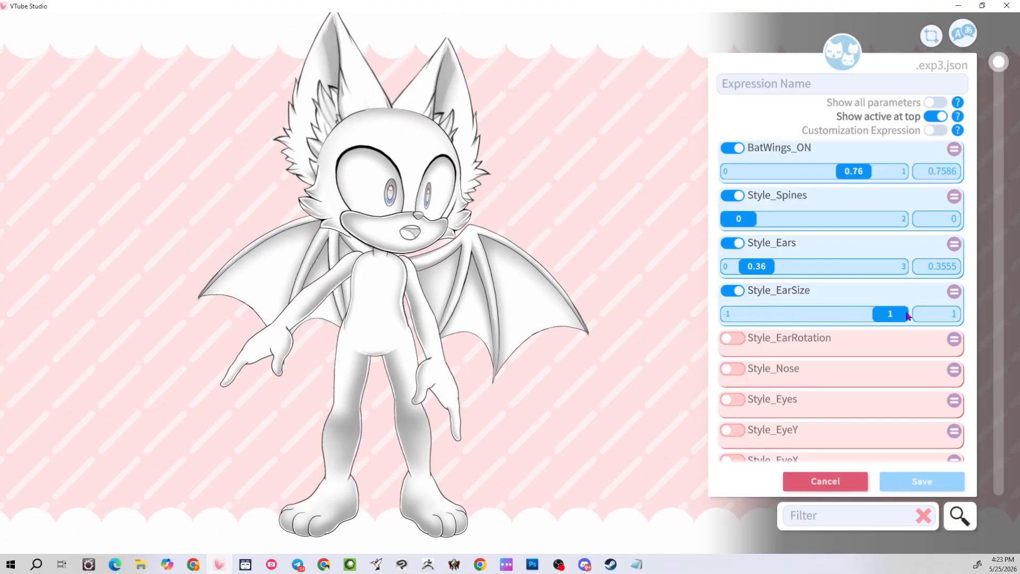
pyautogui.moveTo(890, 314); pyautogui.dragTo(841, 315)
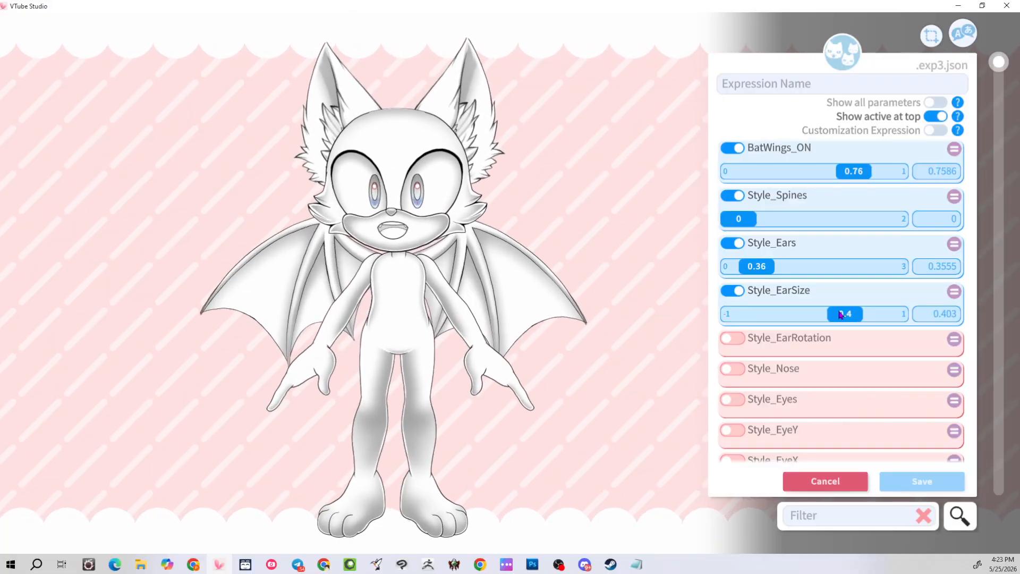
# Enable Style_EarRotation and preview it at 1, try the Multiply and Add modes with about -0.06, and disable it
pyautogui.click(733, 339)
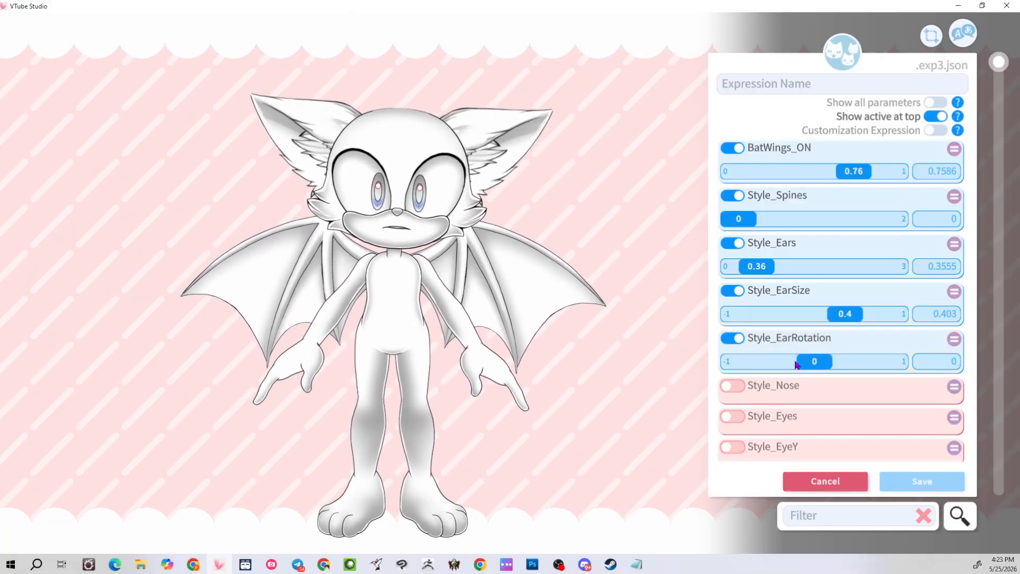
pyautogui.moveTo(827, 366); pyautogui.dragTo(906, 362)
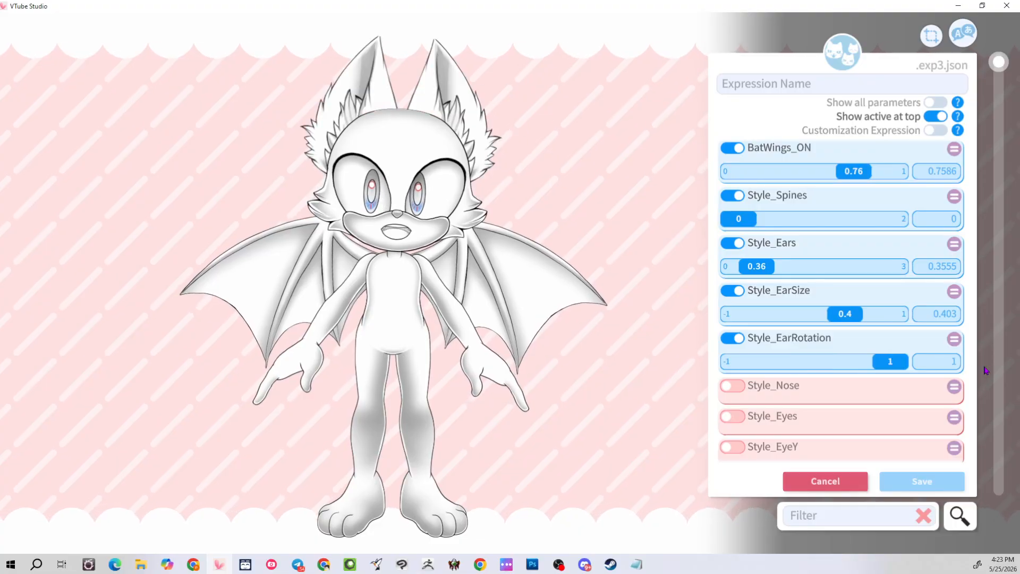
pyautogui.click(955, 340)
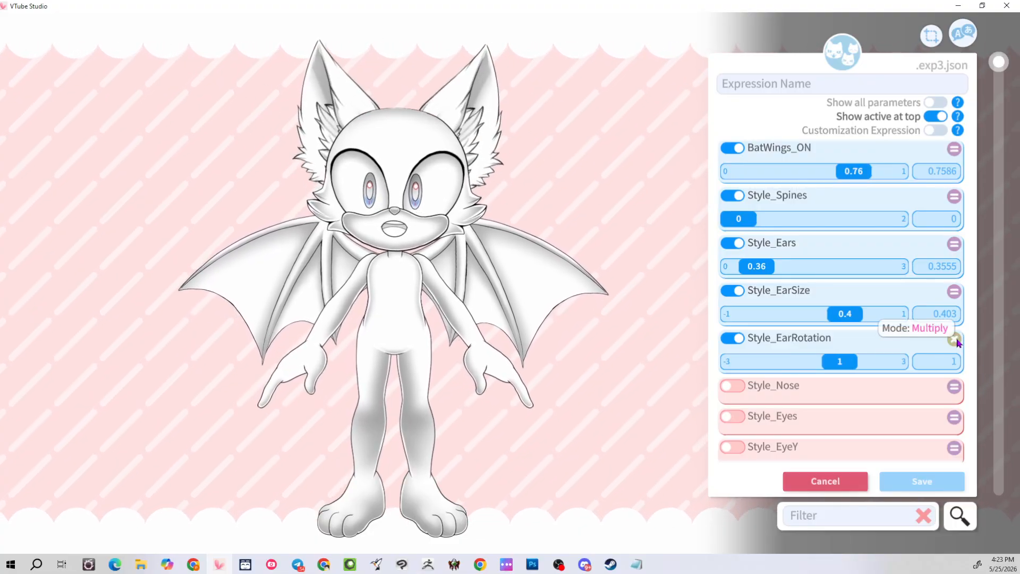
pyautogui.click(955, 340)
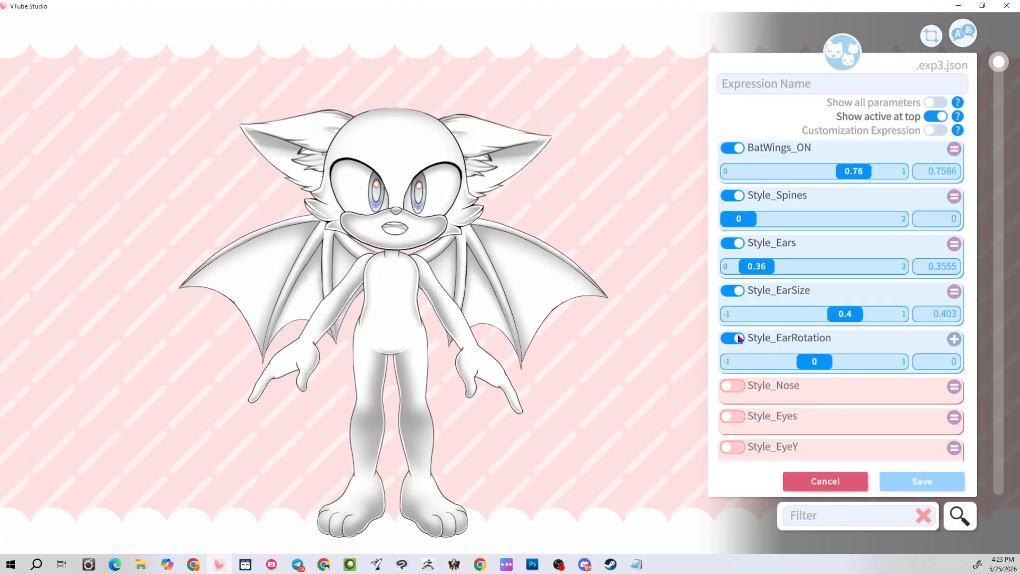
pyautogui.moveTo(829, 365)
pyautogui.mouseDown()
pyautogui.moveTo(720, 359)
pyautogui.moveTo(896, 359)
pyautogui.moveTo(675, 337)
pyautogui.moveTo(810, 361)
pyautogui.mouseUp()
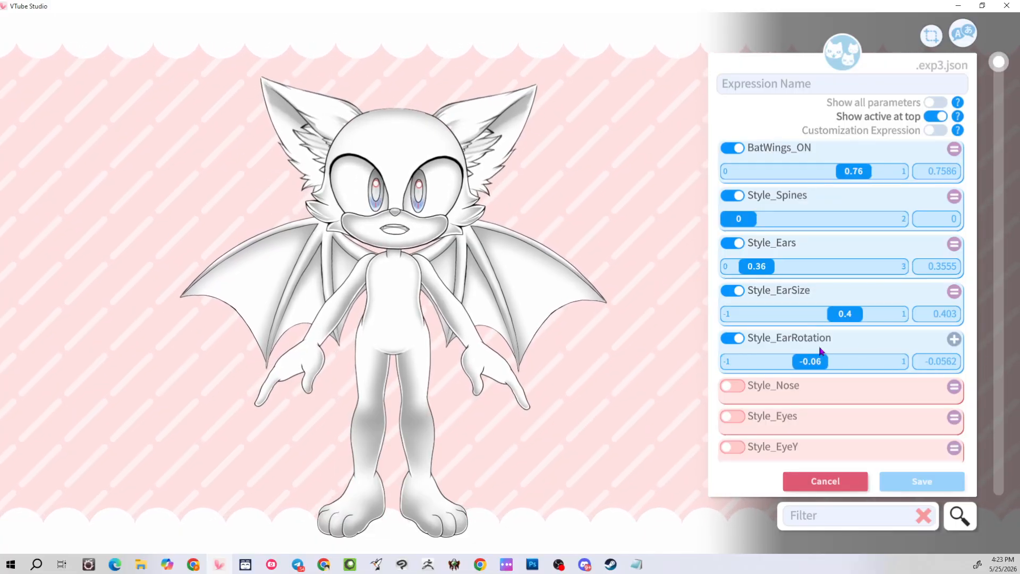
pyautogui.click(733, 338)
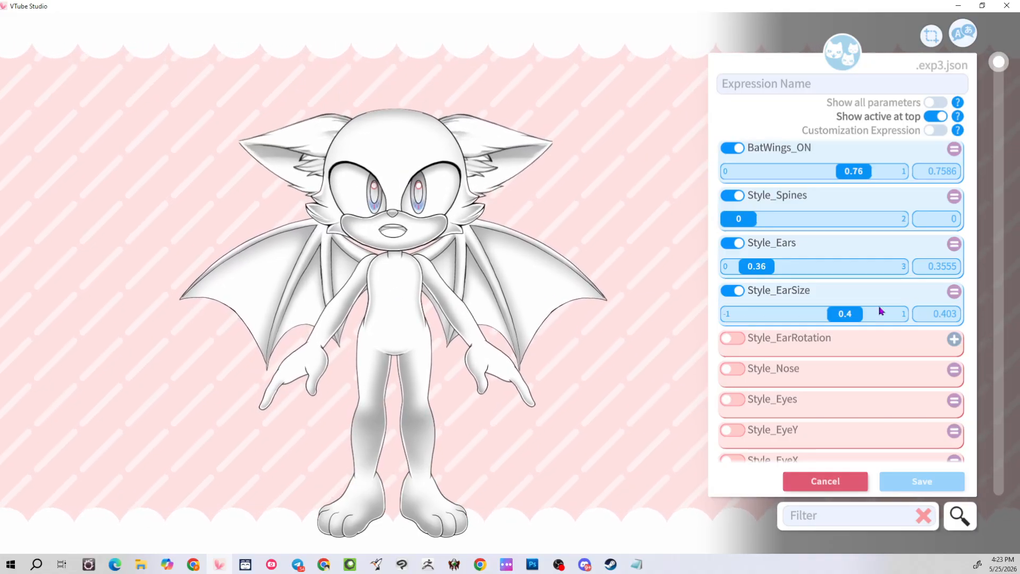
# Re-enable Style_EarRotation, preview Overwrite mode at 1, and switch its mode to Multiply
pyautogui.click(734, 338)
pyautogui.click(954, 339)
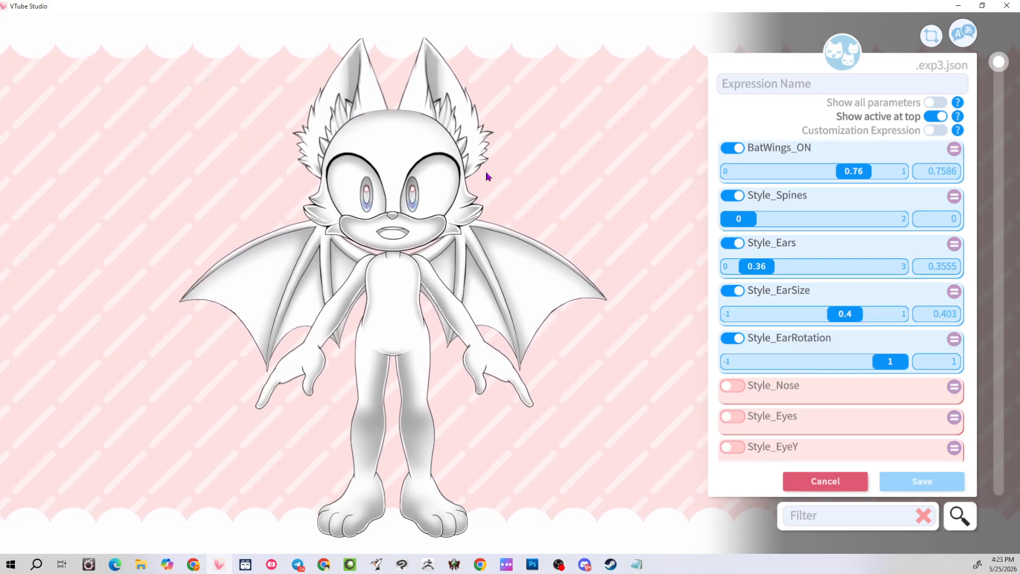
pyautogui.click(954, 339)
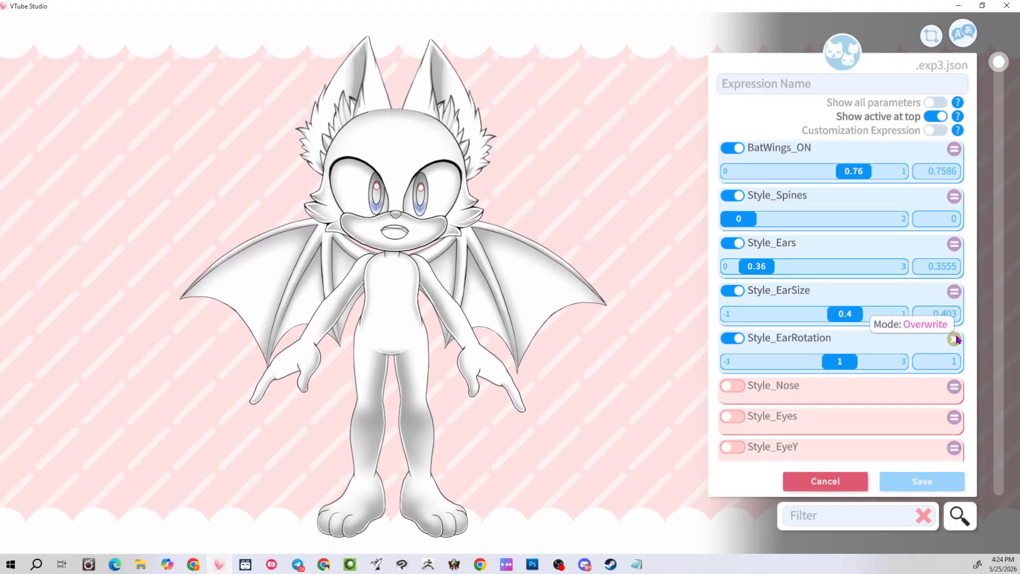
# Switch Style_EarRotation to Add mode, preview it at 1, and set the rotation to about 0.55
pyautogui.click(954, 339)
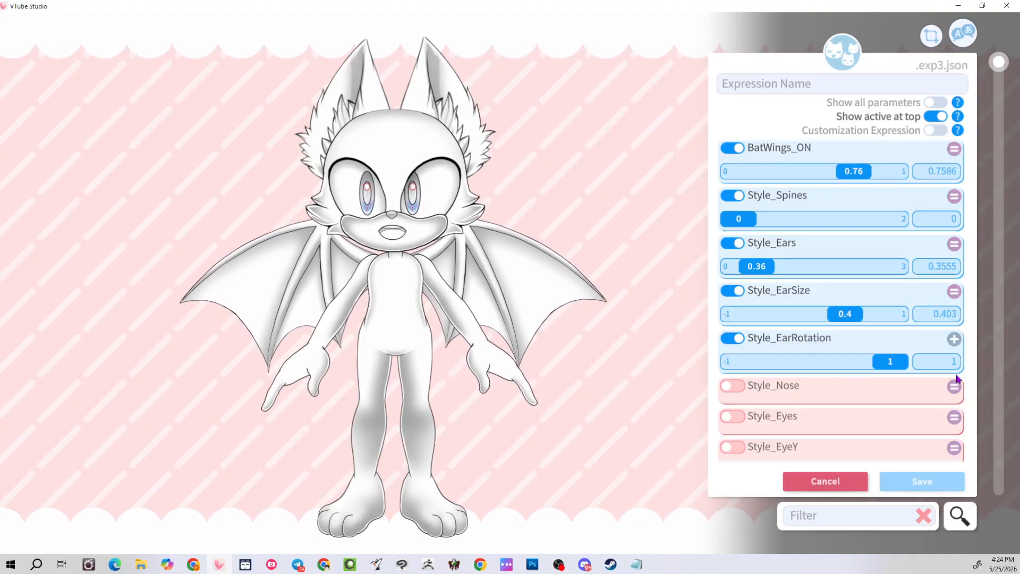
pyautogui.moveTo(891, 361); pyautogui.dragTo(913, 378)
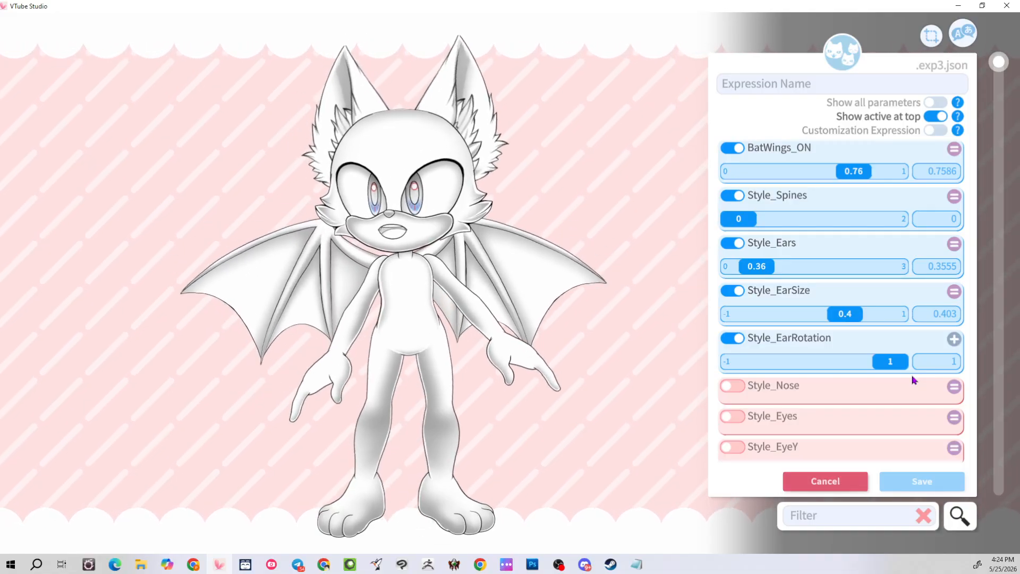
pyautogui.moveTo(913, 380); pyautogui.dragTo(865, 378)
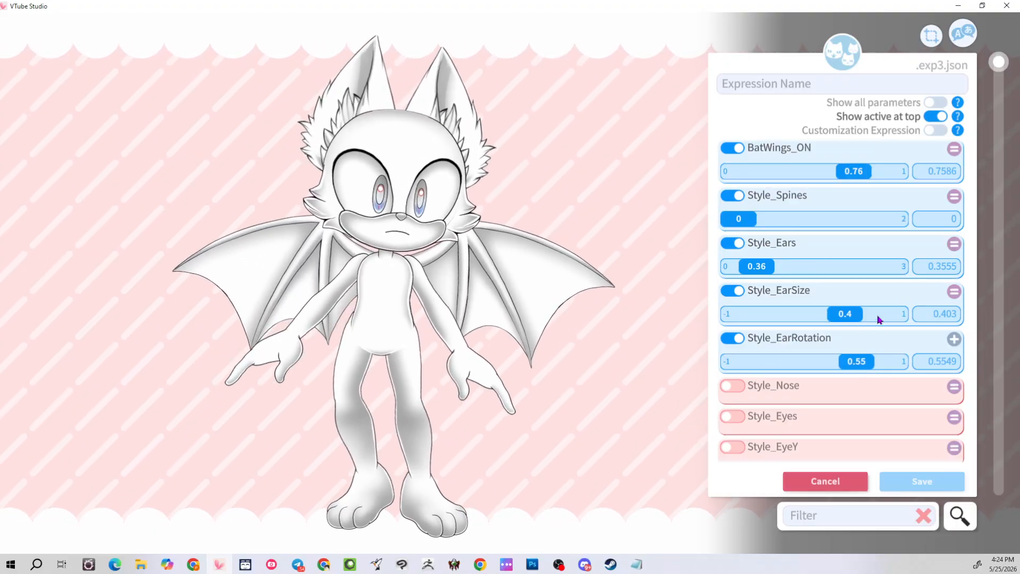
# Enable Style_Nose, preview the nose at about 0.7, and set it to 0
pyautogui.click(728, 386)
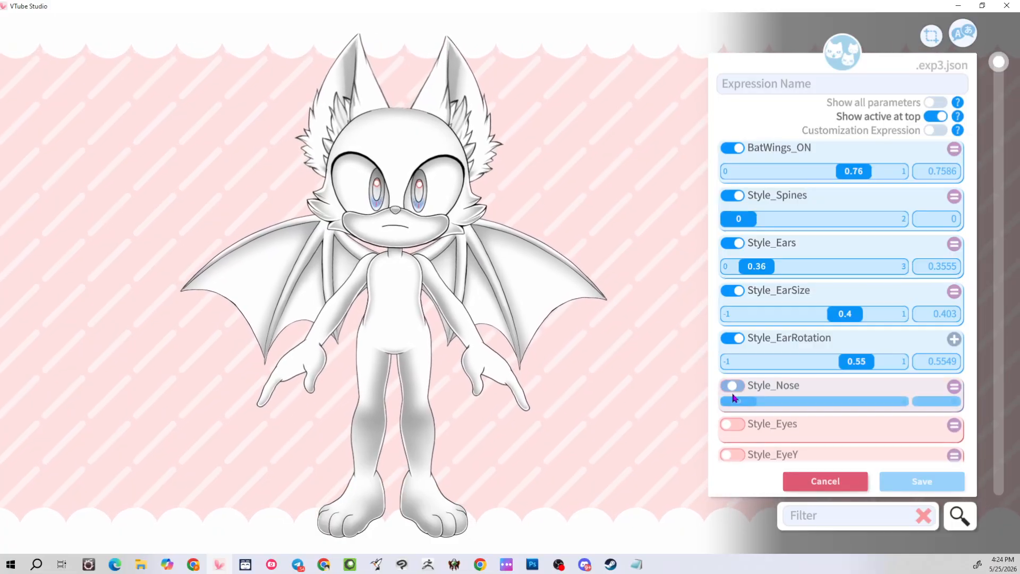
pyautogui.moveTo(747, 413)
pyautogui.mouseDown()
pyautogui.moveTo(801, 417)
pyautogui.moveTo(737, 413)
pyautogui.mouseUp()
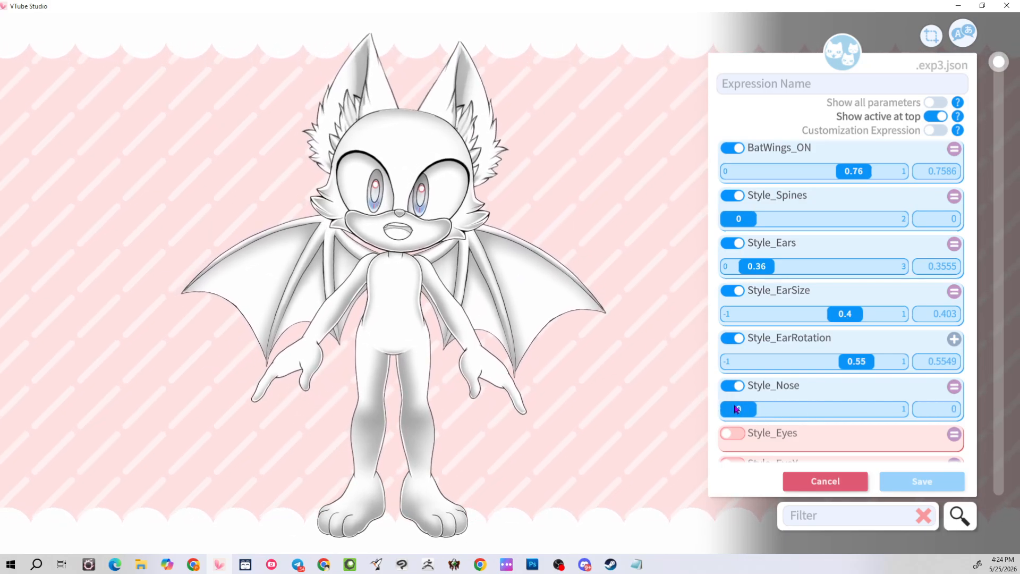
pyautogui.moveTo(738, 411); pyautogui.dragTo(849, 415)
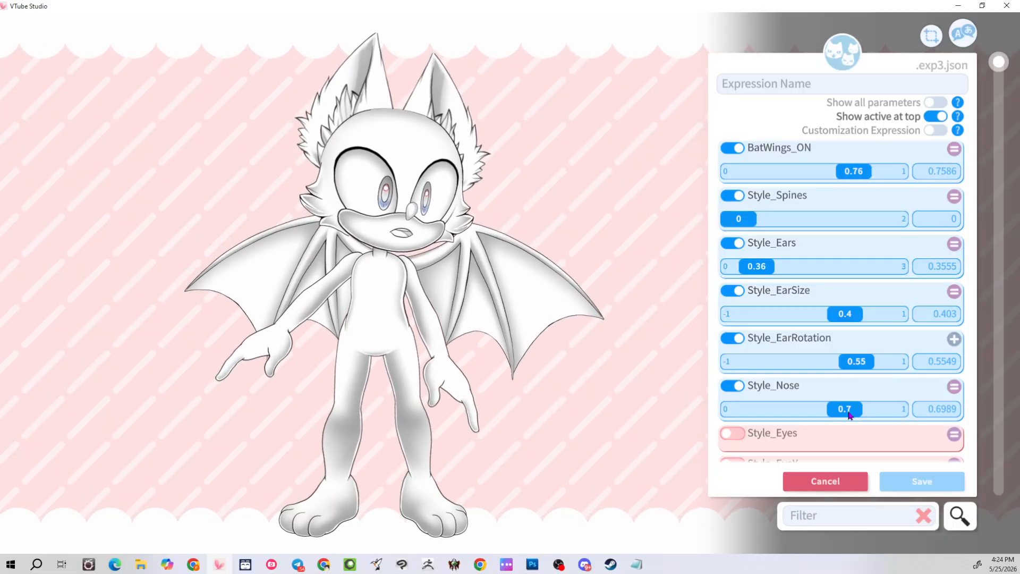
pyautogui.moveTo(842, 415); pyautogui.dragTo(738, 411)
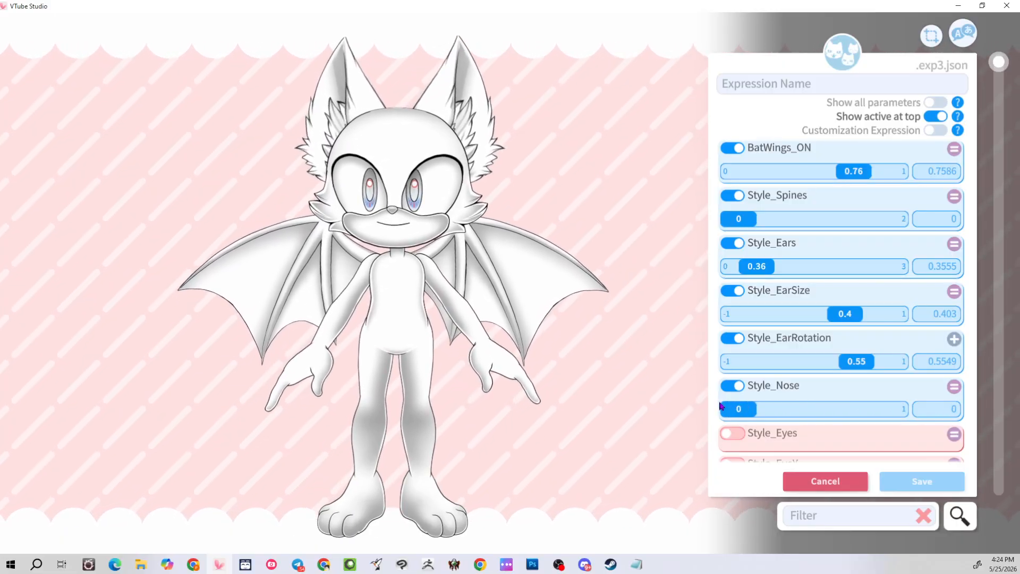
# Enable Style_Eyes, preview the eye style at about 0.65 and 1.05, and set it to about 1.14
pyautogui.click(739, 432)
pyautogui.scroll(-1, 744, 431)
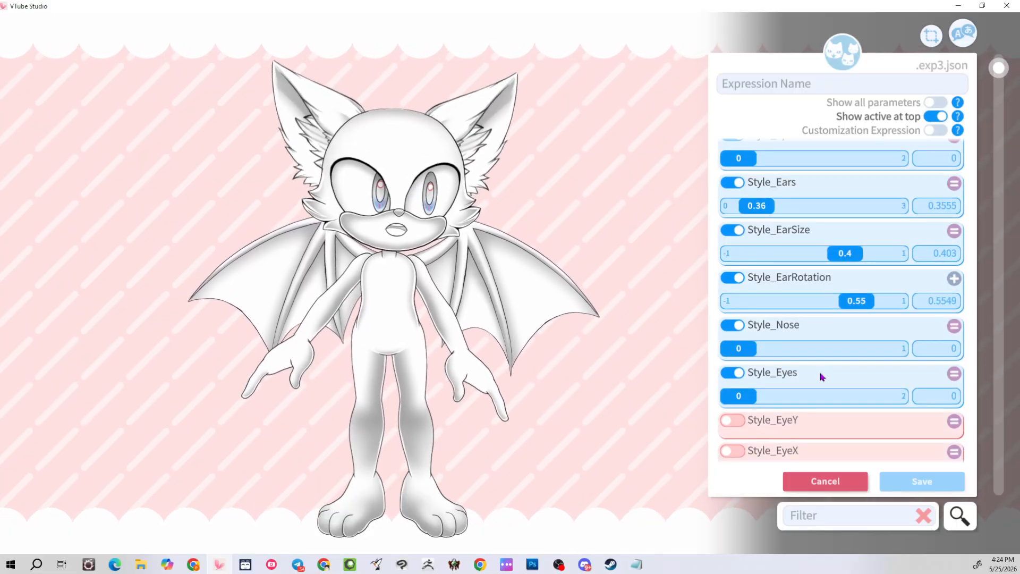
pyautogui.scroll(3, 550, 199)
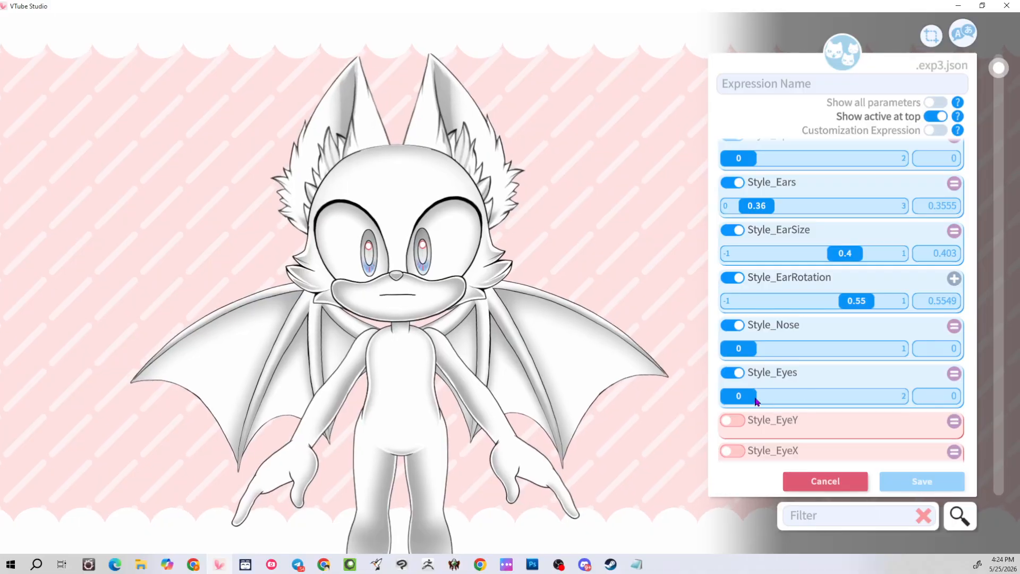
pyautogui.moveTo(744, 398); pyautogui.dragTo(798, 399)
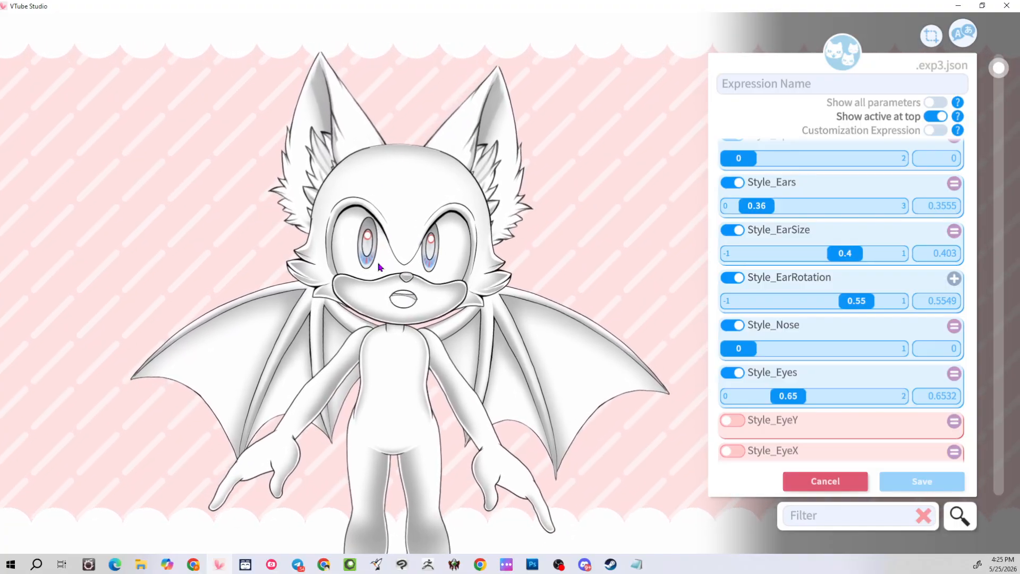
pyautogui.moveTo(784, 399); pyautogui.dragTo(836, 400)
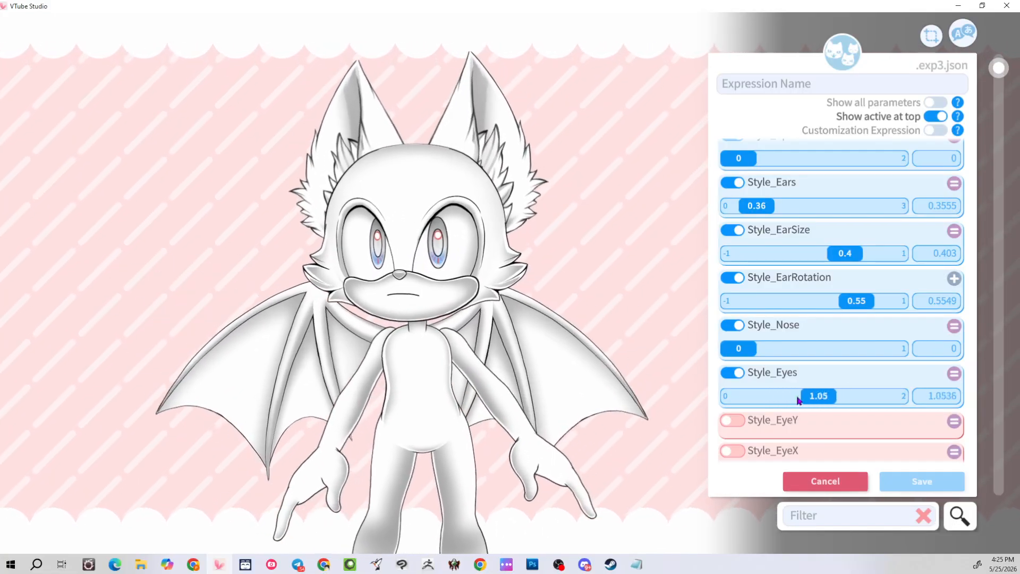
pyautogui.moveTo(797, 396); pyautogui.dragTo(826, 395)
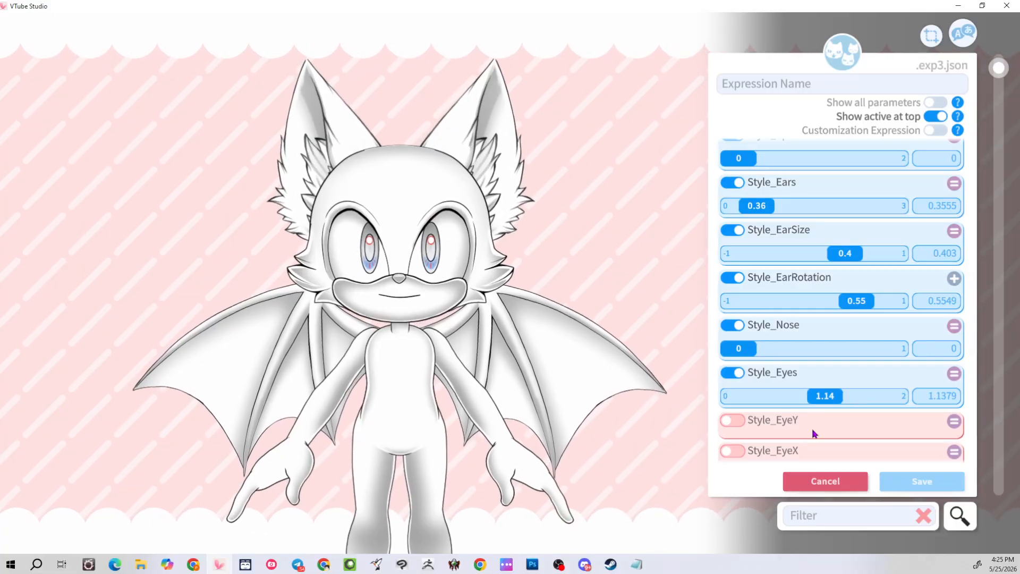
# Enable Style_EyeY at 0 and Style_EyeX at -2
pyautogui.scroll(-2, 820, 420)
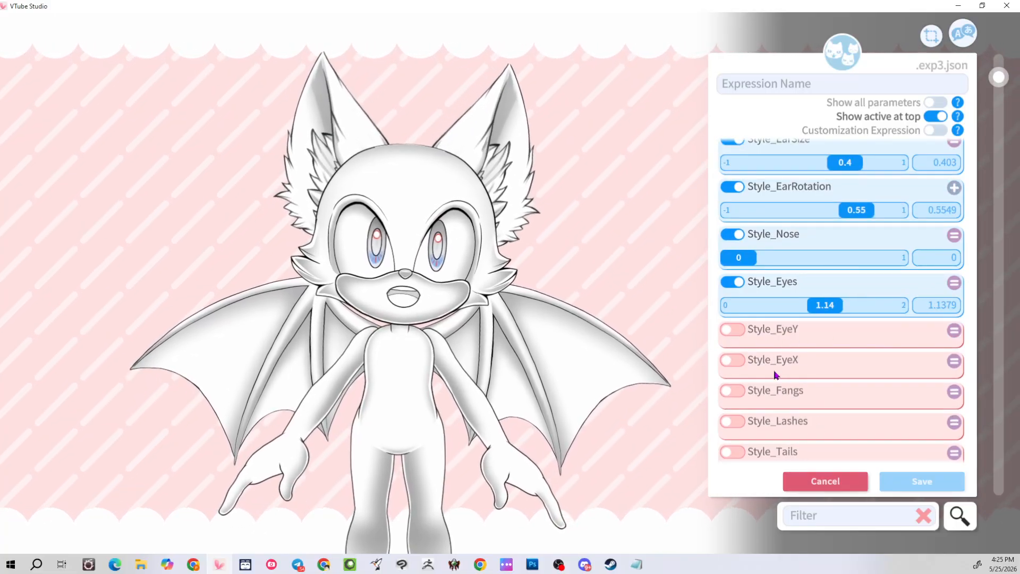
pyautogui.click(729, 331)
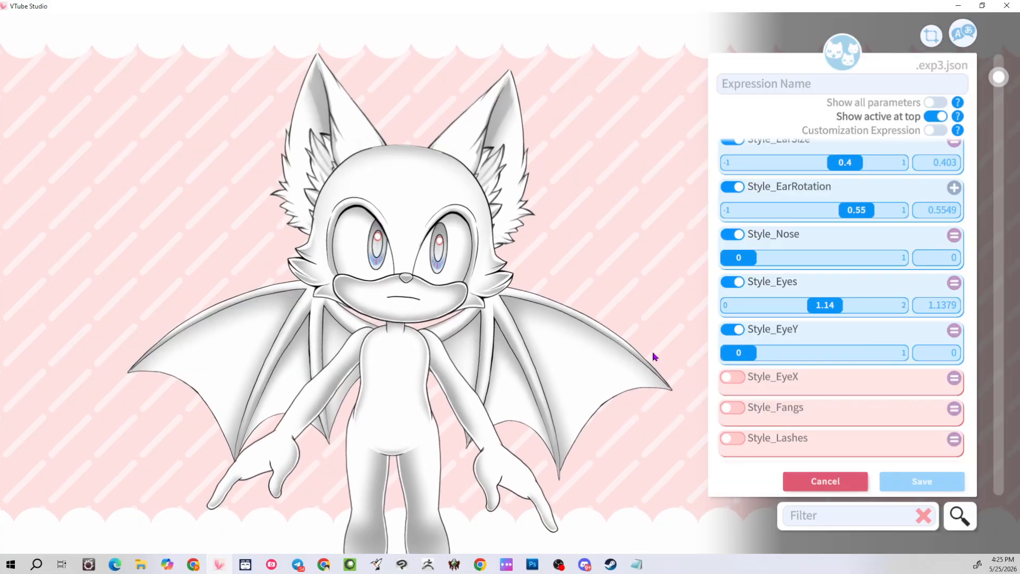
pyautogui.click(732, 330)
pyautogui.click(731, 361)
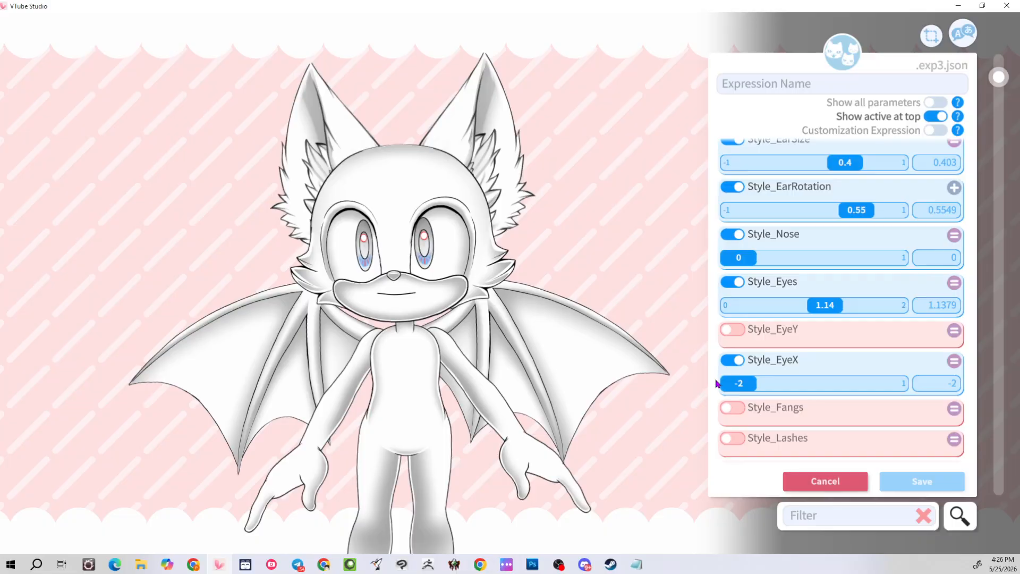
pyautogui.click(731, 332)
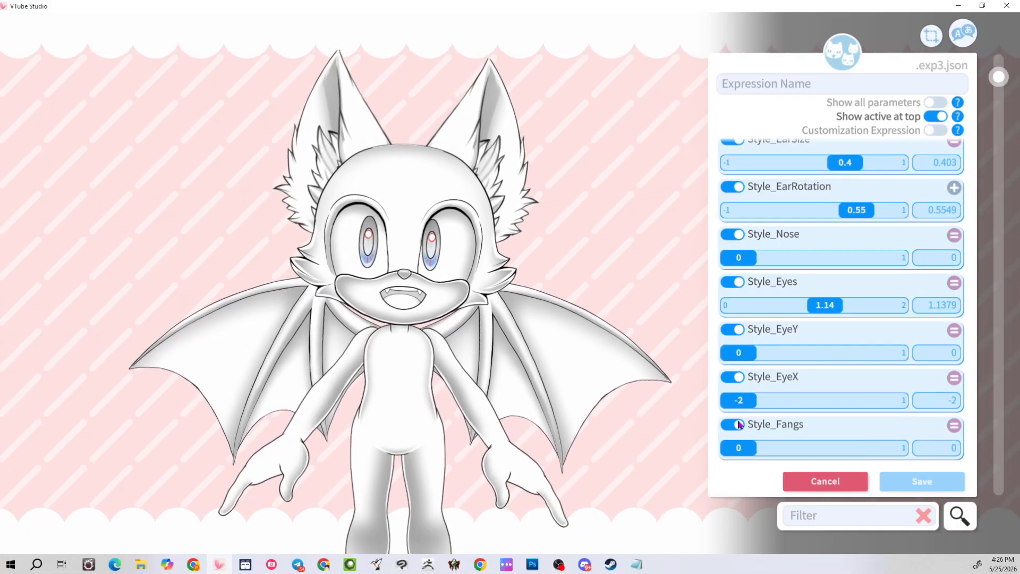
# Enable Style_Fangs and Style_Lashes, preview the lashes at 1, and set both parameters to 0
pyautogui.scroll(-3, 791, 354)
pyautogui.click(729, 352)
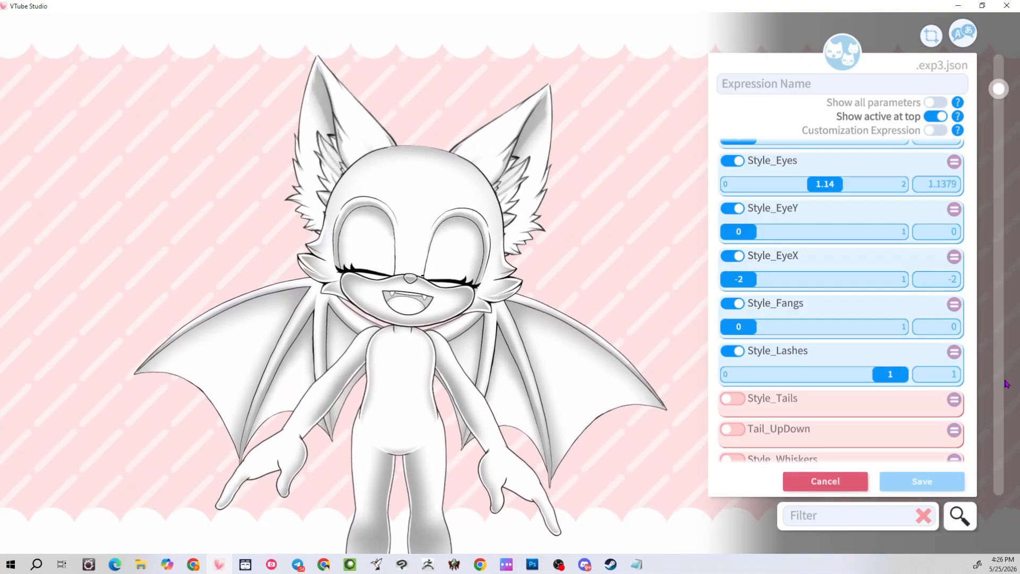
# Enable Style_Tails, preview the tails at about 0.8 and 1.06, and set the parameter to about 1.29
pyautogui.click(729, 399)
pyautogui.moveTo(619, 480); pyautogui.dragTo(619, 362)
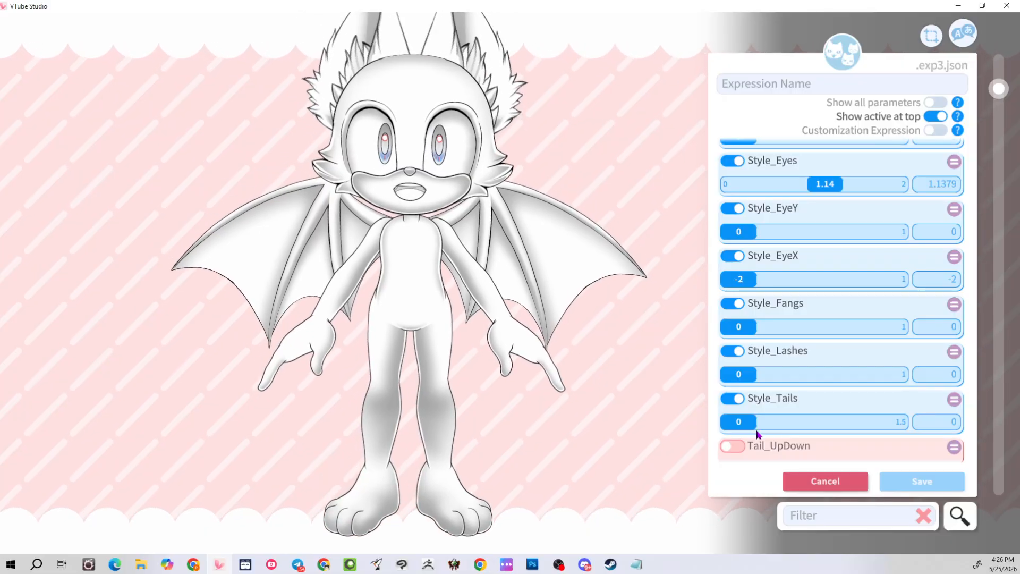
pyautogui.moveTo(751, 432); pyautogui.dragTo(827, 424)
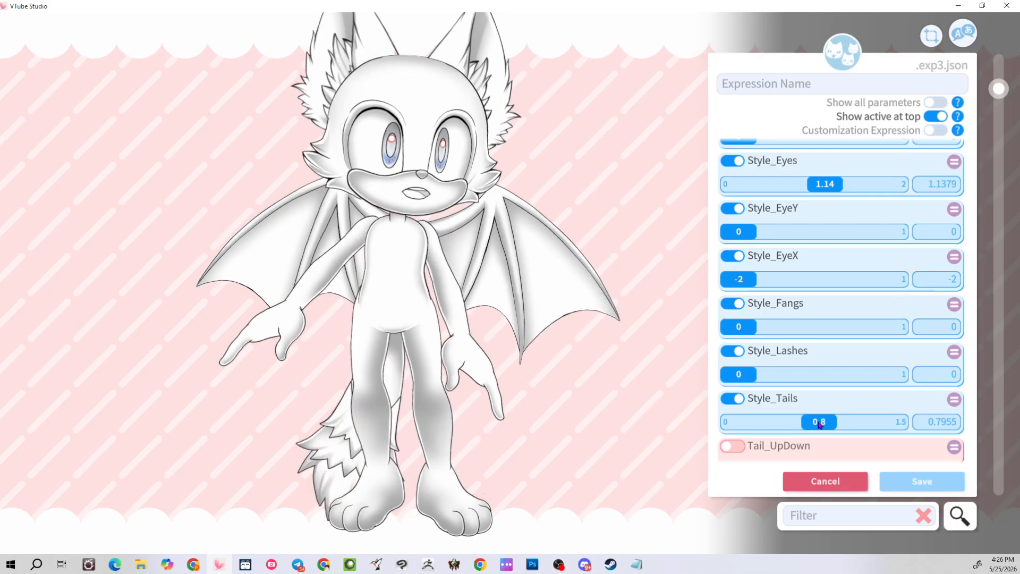
pyautogui.moveTo(820, 423); pyautogui.dragTo(850, 423)
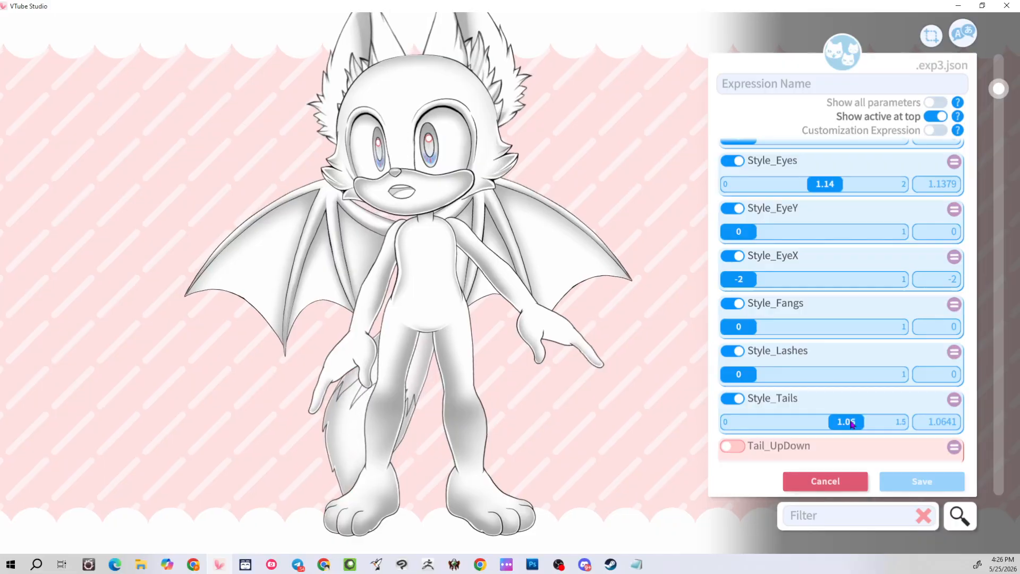
pyautogui.moveTo(849, 424); pyautogui.dragTo(877, 424)
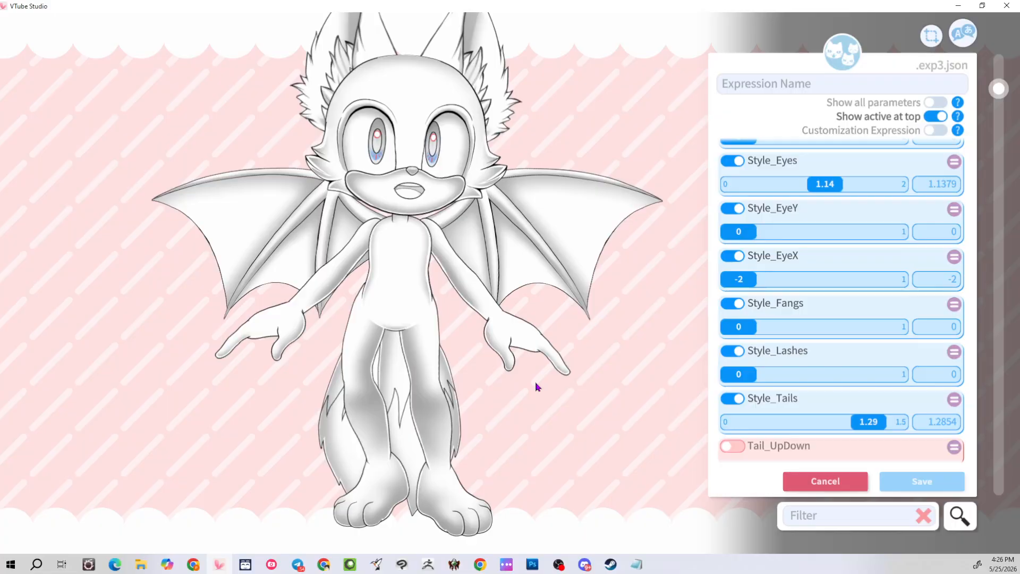
# Try out Tail_UpDown from 1 downward, set Style_Tails to about 0.97, and disable Tail_UpDown
pyautogui.scroll(-1, 796, 406)
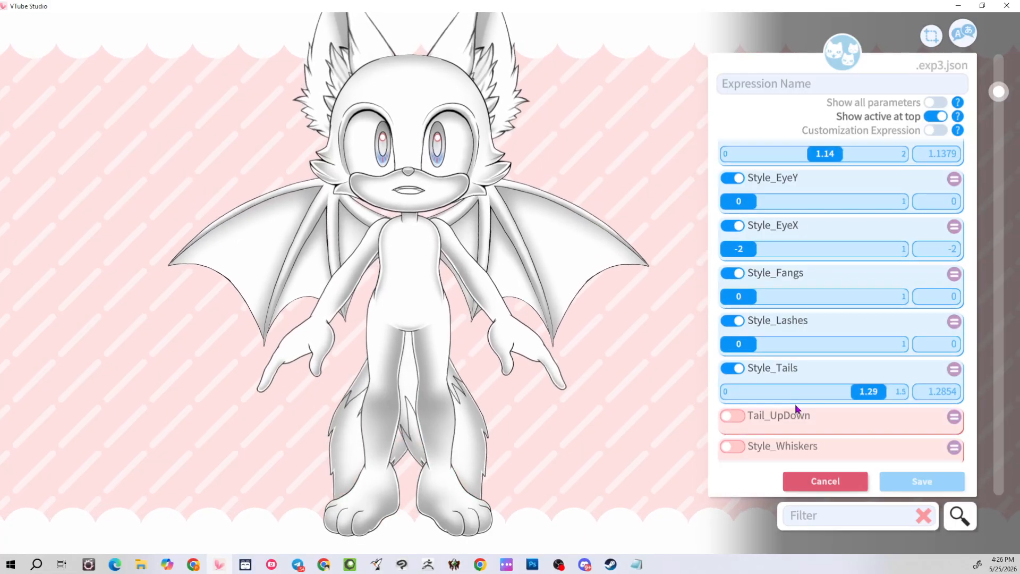
pyautogui.click(733, 416)
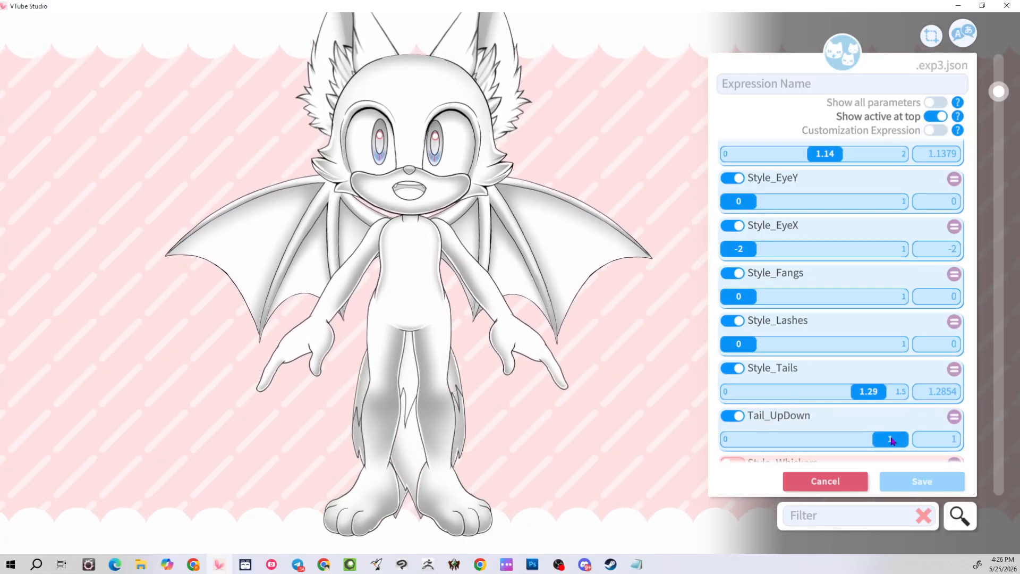
pyautogui.moveTo(891, 439); pyautogui.dragTo(752, 441)
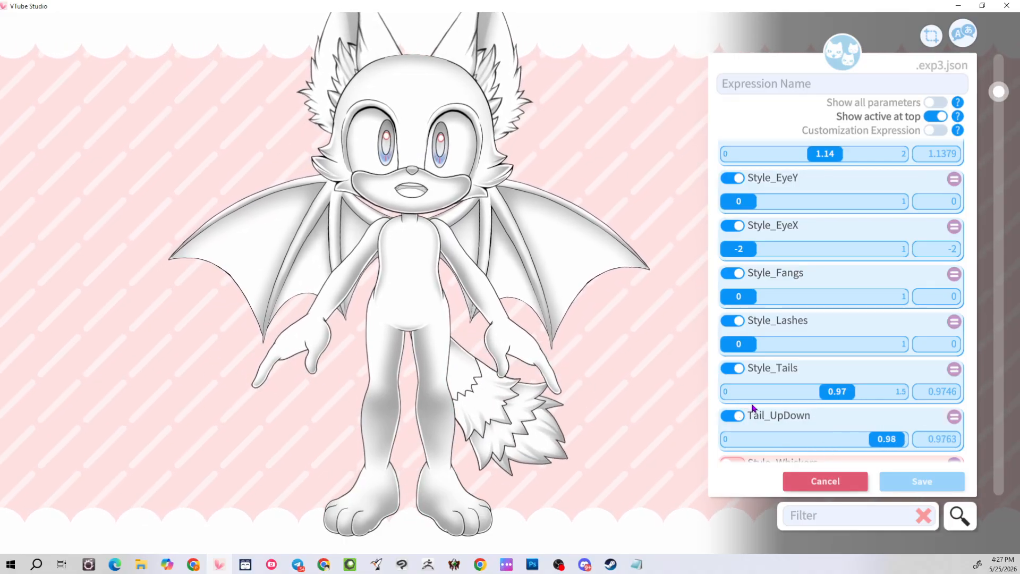
pyautogui.click(783, 409)
# Enable Style_Whiskers, preview the whiskers at 1, and set them to 0
pyautogui.scroll(-2, 783, 409)
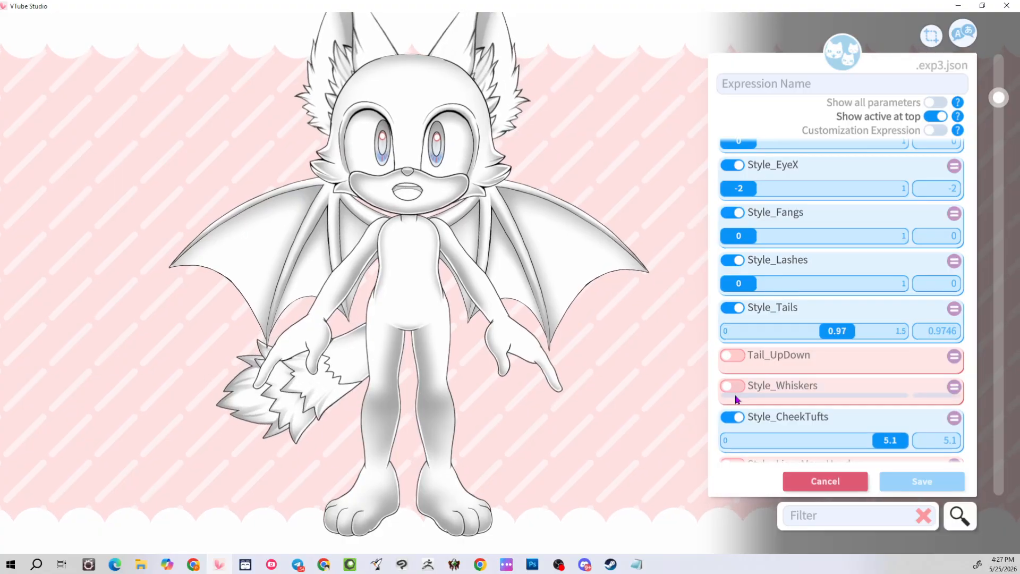
pyautogui.click(735, 394)
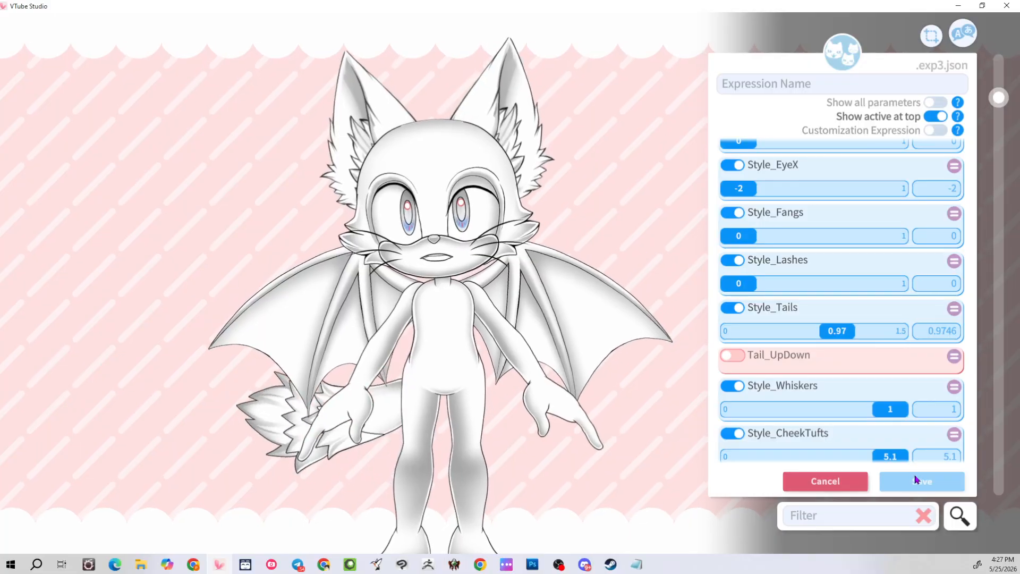
pyautogui.scroll(-1, 843, 412)
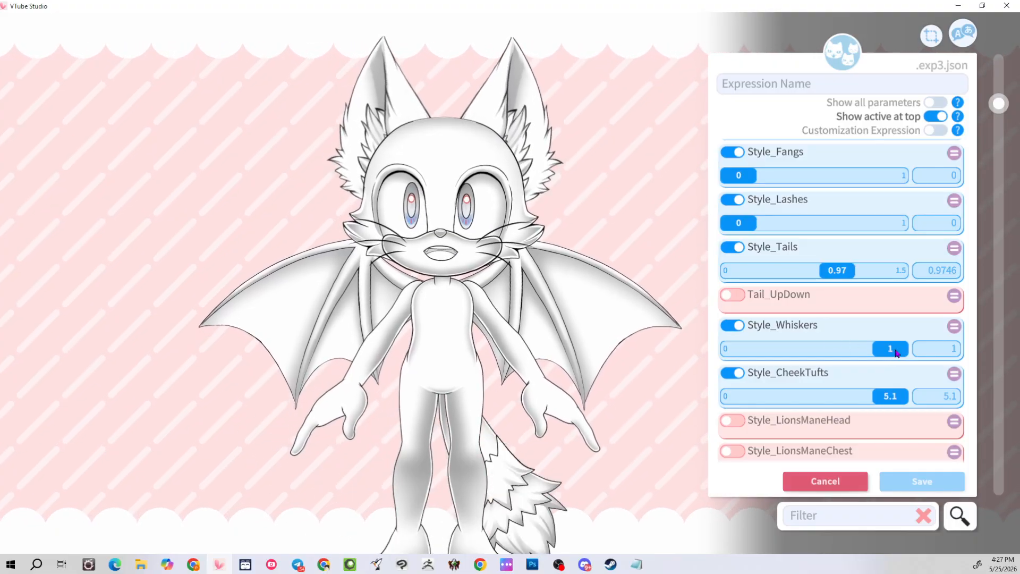
pyautogui.moveTo(888, 353); pyautogui.dragTo(729, 348)
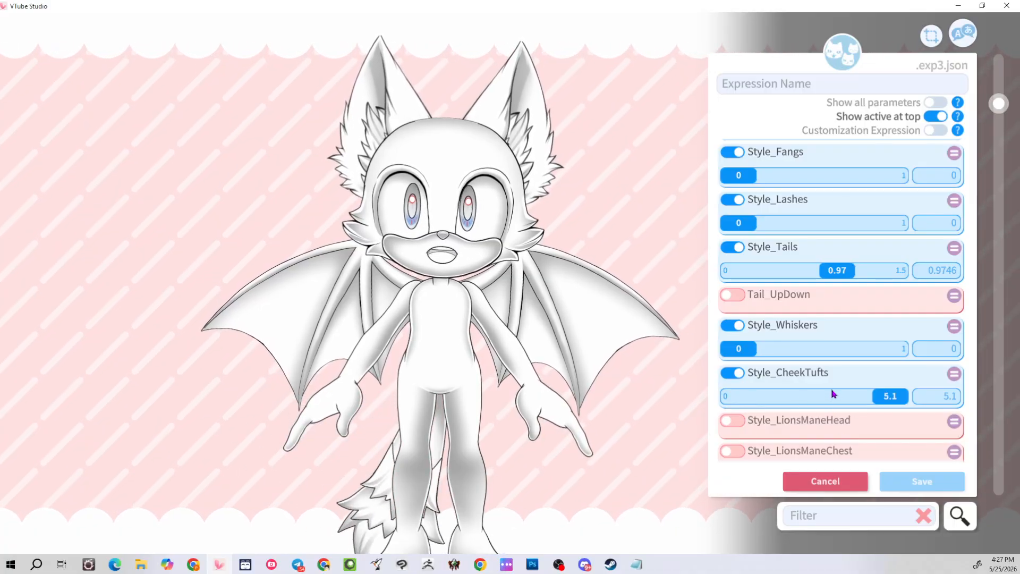
# Enable Style_LionsManeHead and set the head mane to about 0.32
pyautogui.scroll(-1, 815, 421)
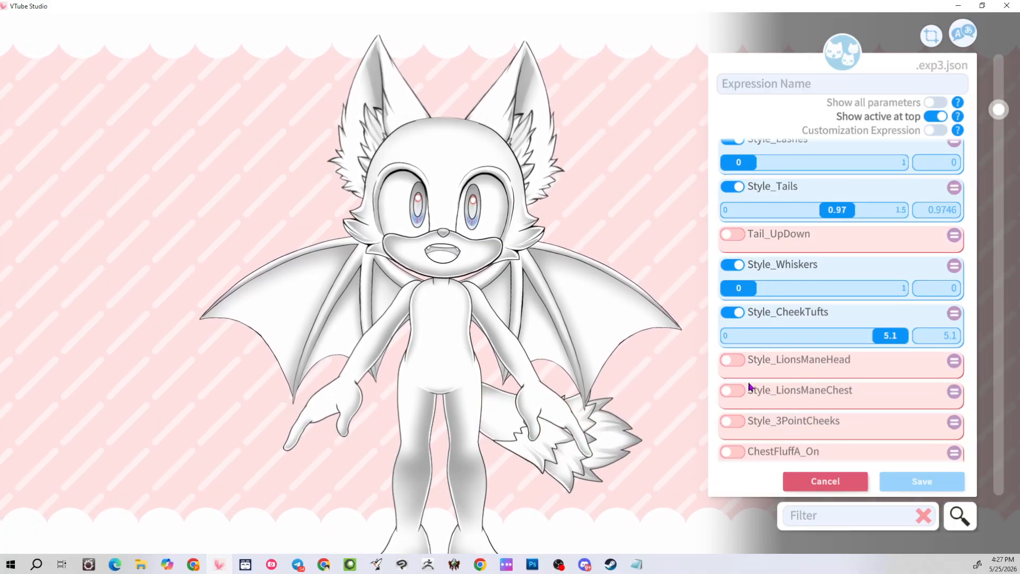
pyautogui.click(729, 360)
pyautogui.moveTo(739, 383); pyautogui.dragTo(788, 388)
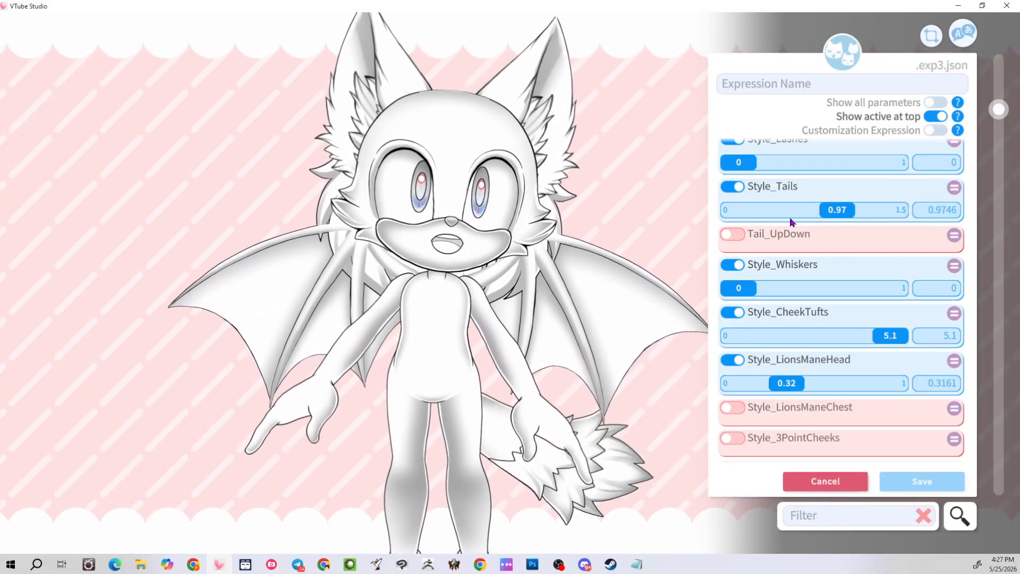
# Remove the bat wings by setting BatWings_ON to 0 and disabling the parameter
pyautogui.scroll(5, 789, 216)
pyautogui.scroll(4, 789, 217)
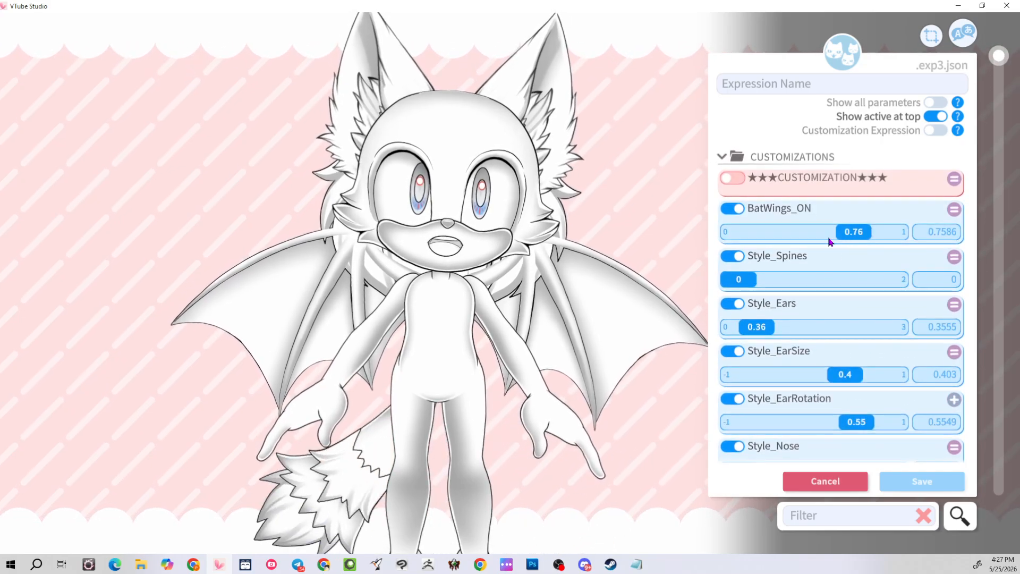
pyautogui.moveTo(745, 240); pyautogui.dragTo(688, 248)
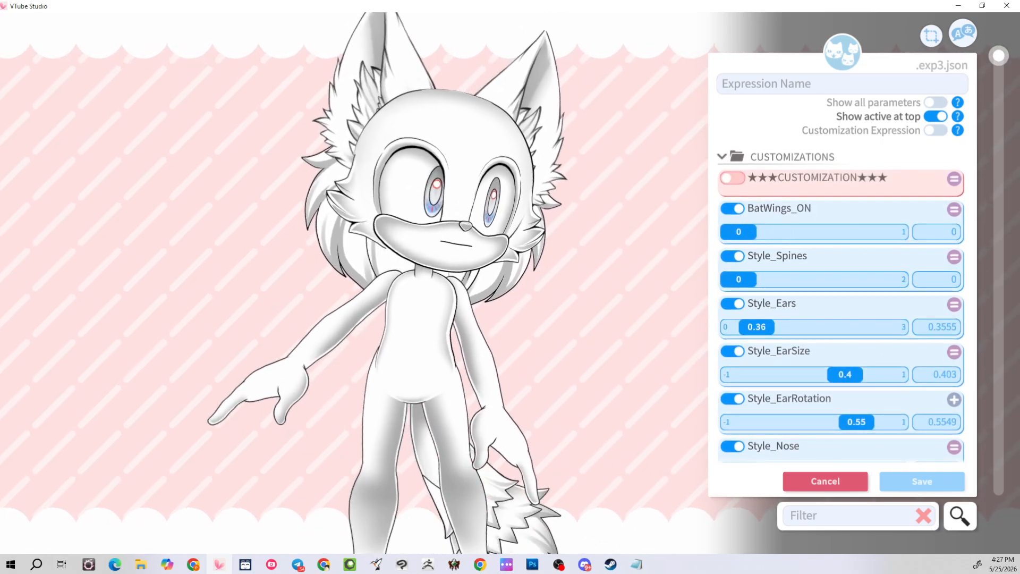
pyautogui.click(733, 208)
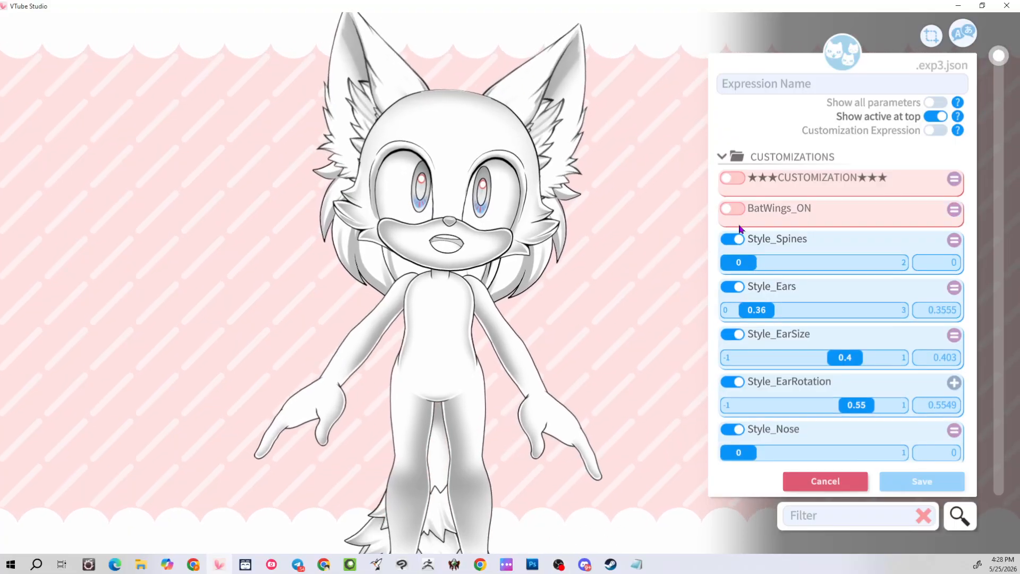
pyautogui.scroll(-6, 881, 303)
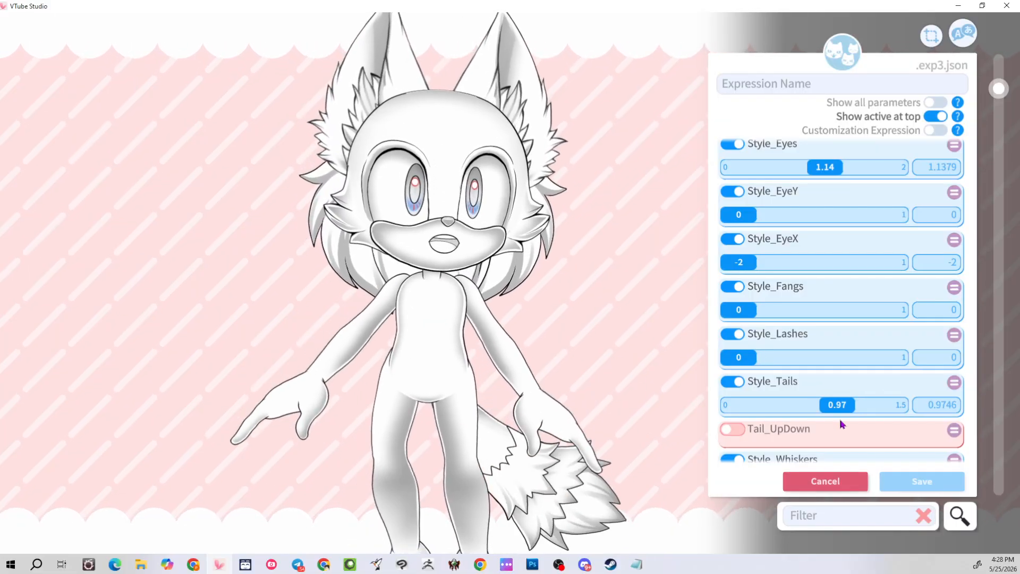
pyautogui.scroll(-3, 841, 423)
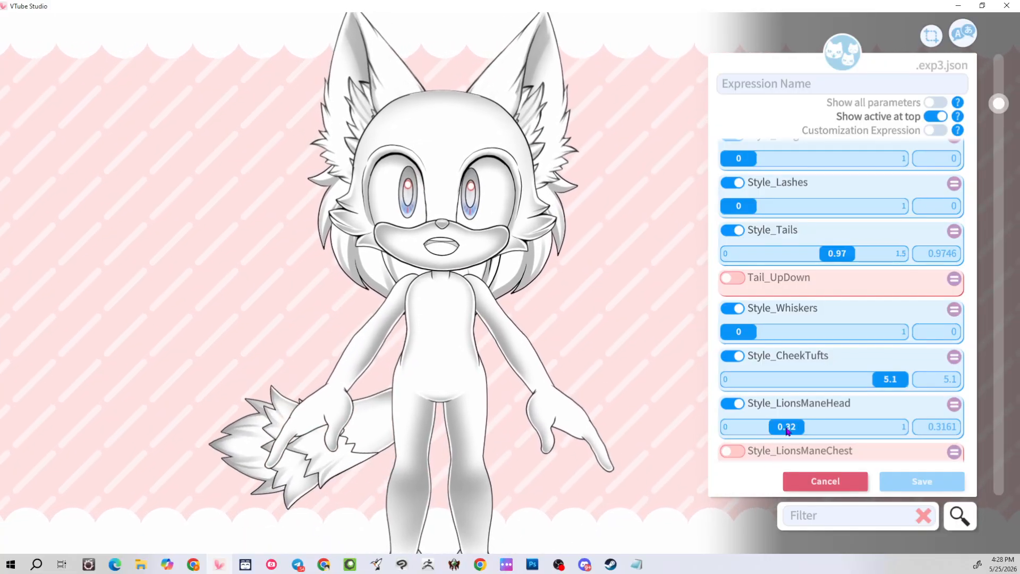
# Try out Style_LionsManeHead and Style_LionsManeChest at 1 each, and disable both mane parameters
pyautogui.moveTo(796, 428); pyautogui.dragTo(839, 430)
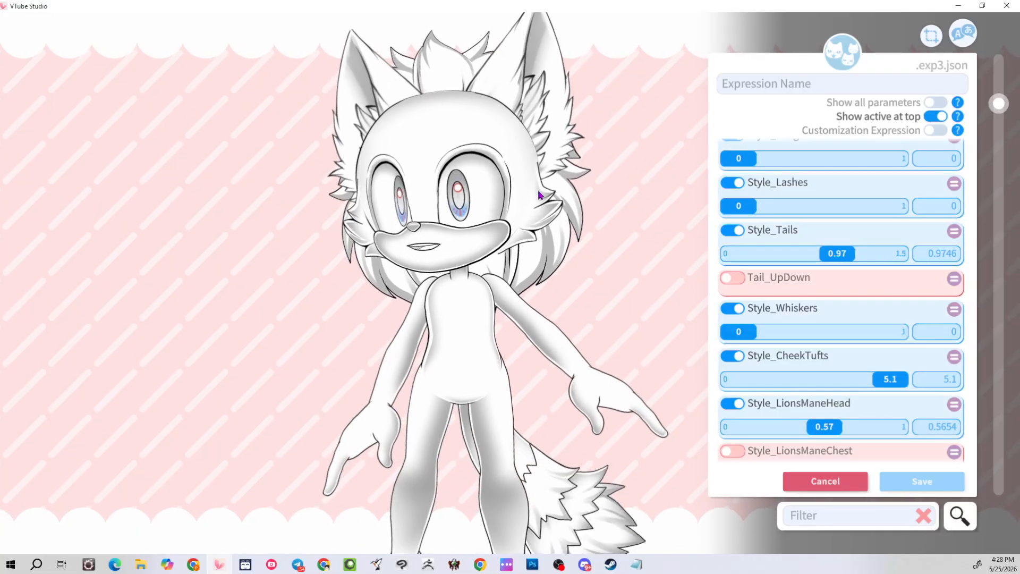
pyautogui.moveTo(822, 433); pyautogui.dragTo(917, 423)
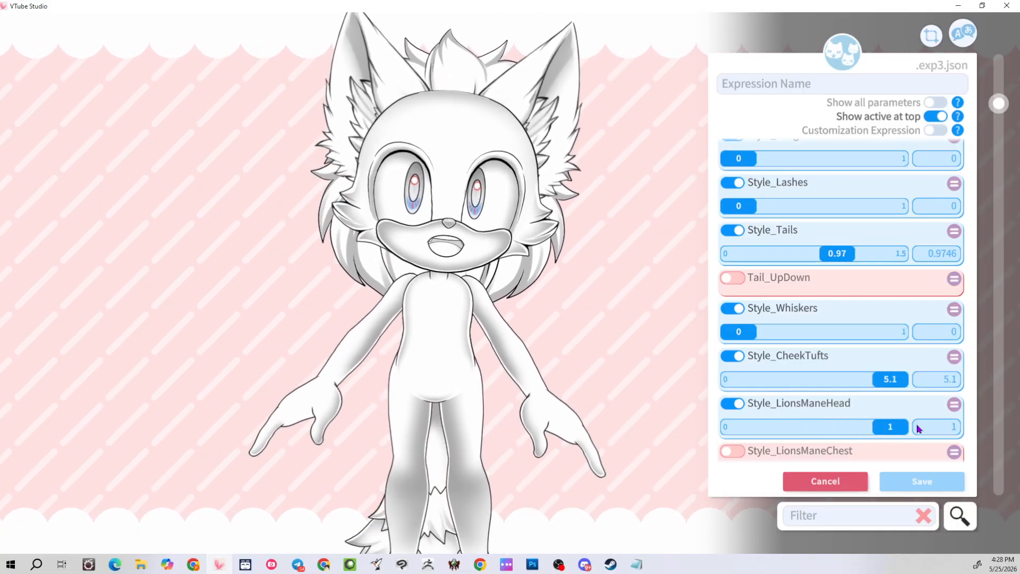
pyautogui.scroll(-1, 741, 417)
pyautogui.click(731, 390)
pyautogui.moveTo(740, 412); pyautogui.dragTo(909, 416)
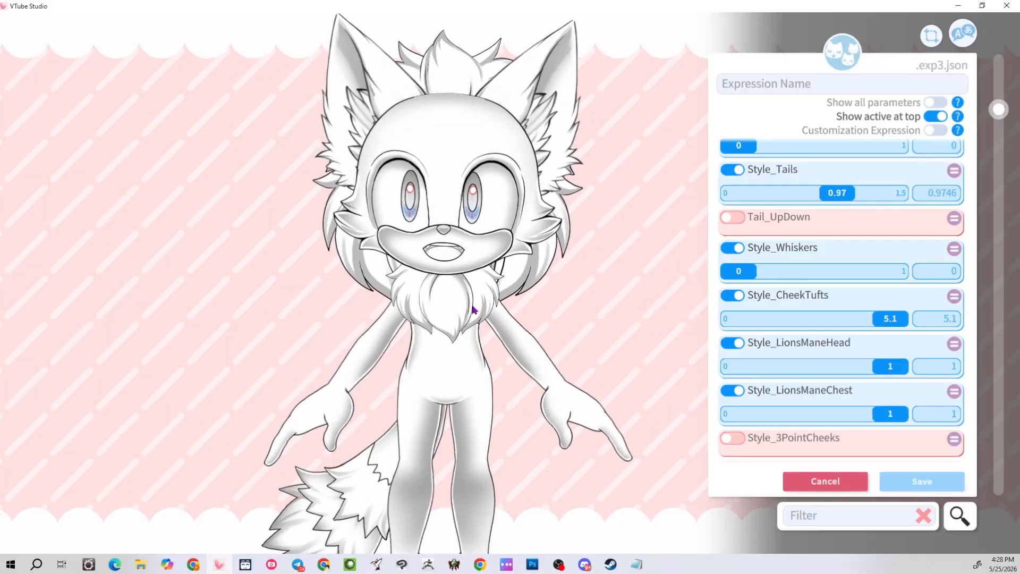
pyautogui.click(734, 344)
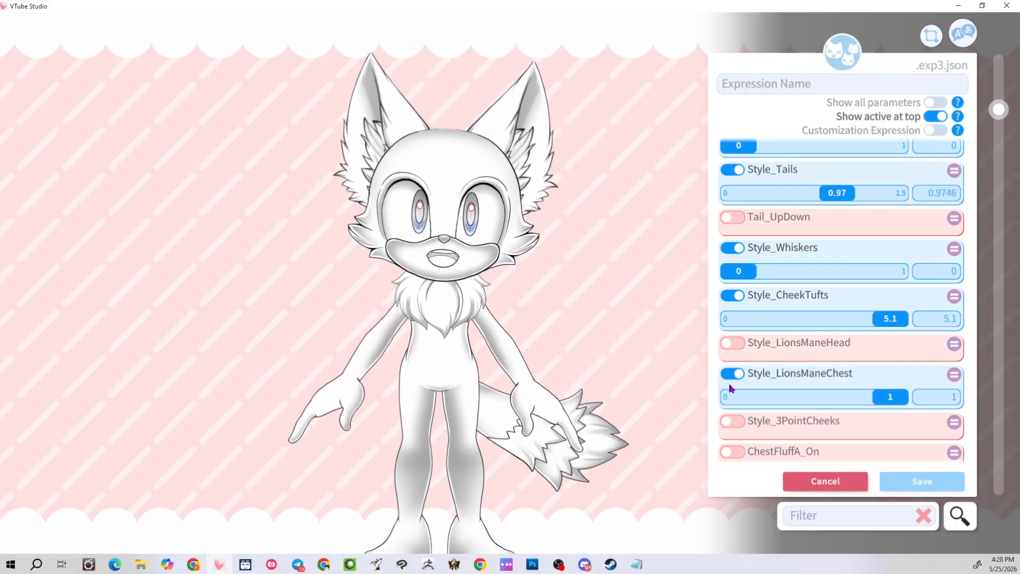
pyautogui.click(732, 375)
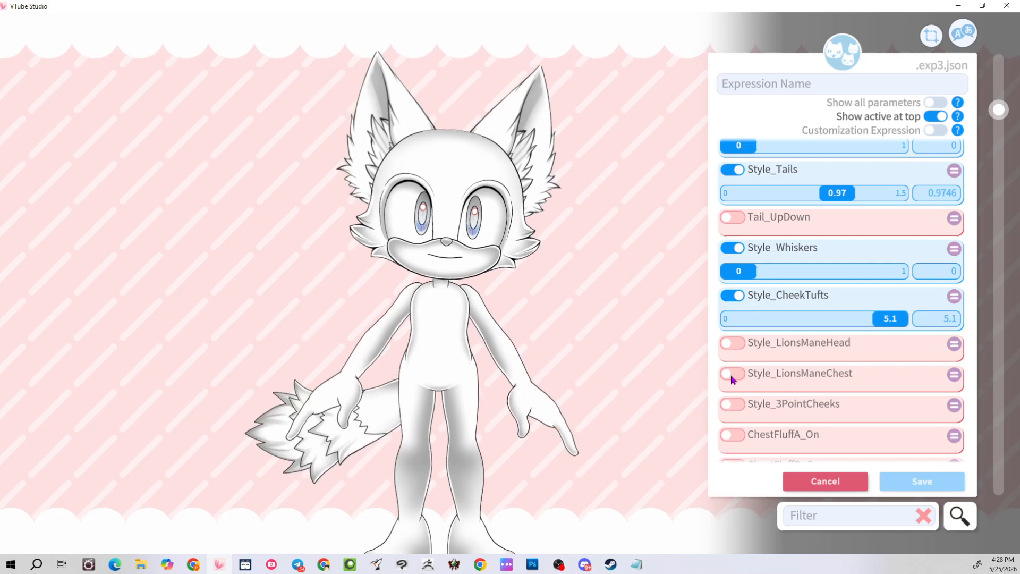
# Try out Style_3PointCheeks at 1 and 0, and disable it
pyautogui.click(730, 405)
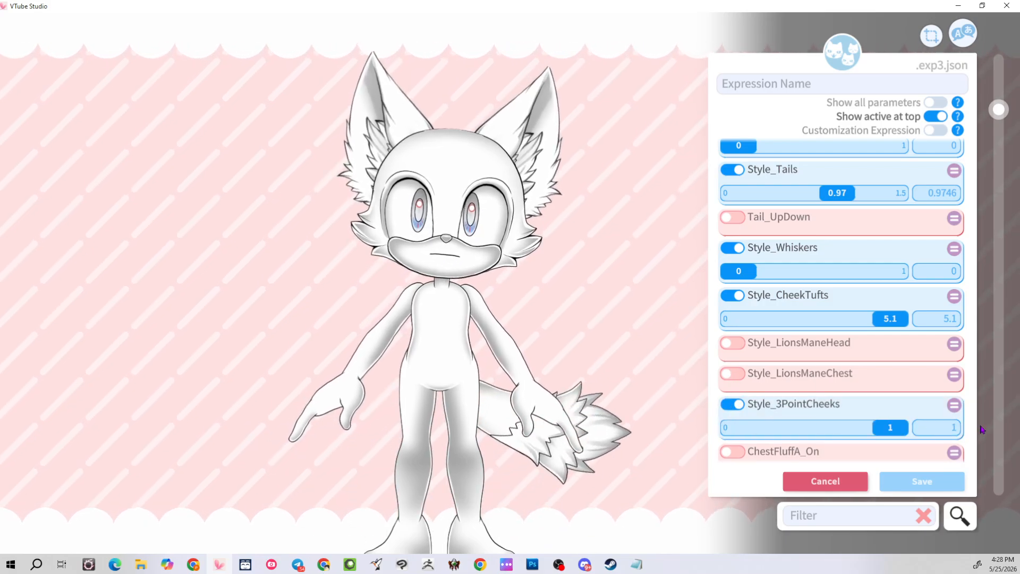
pyautogui.moveTo(663, 435); pyautogui.dragTo(749, 413)
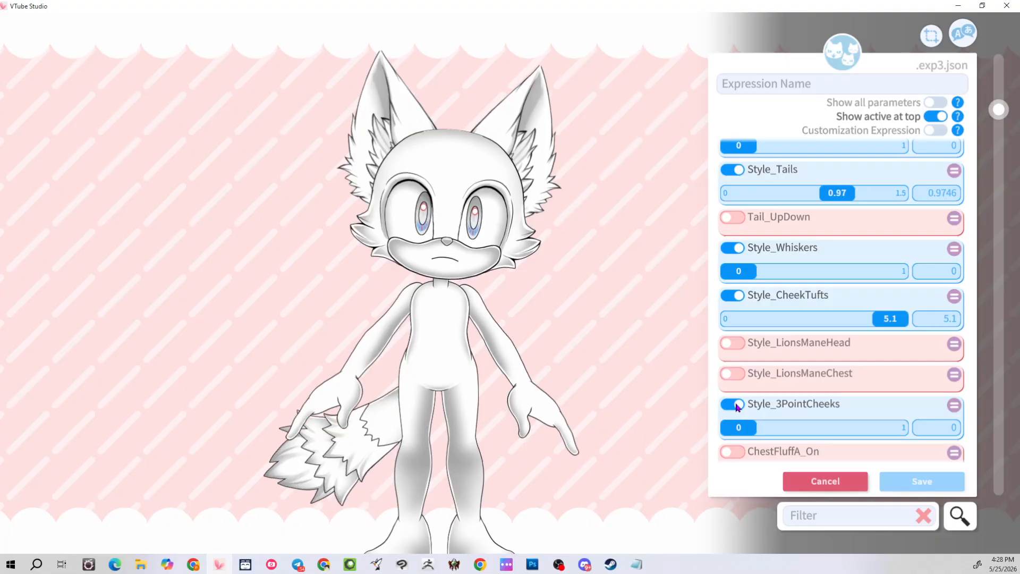
pyautogui.click(736, 405)
# Try out ChestFluffA_On at 1 with ChestFluff_Size lowered to 0, and disable both parameters
pyautogui.scroll(-1, 772, 404)
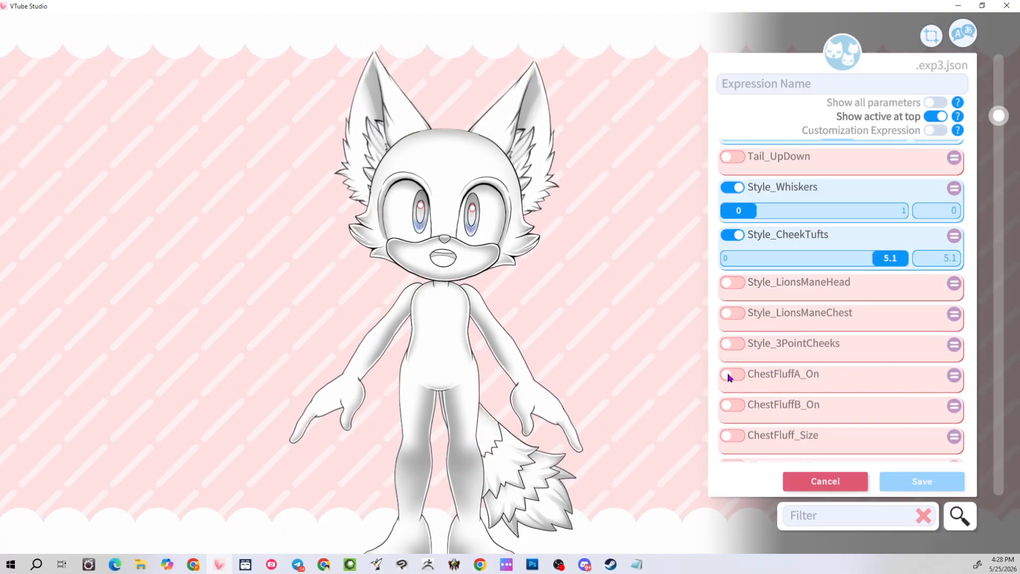
pyautogui.click(729, 375)
pyautogui.moveTo(888, 399); pyautogui.dragTo(1013, 399)
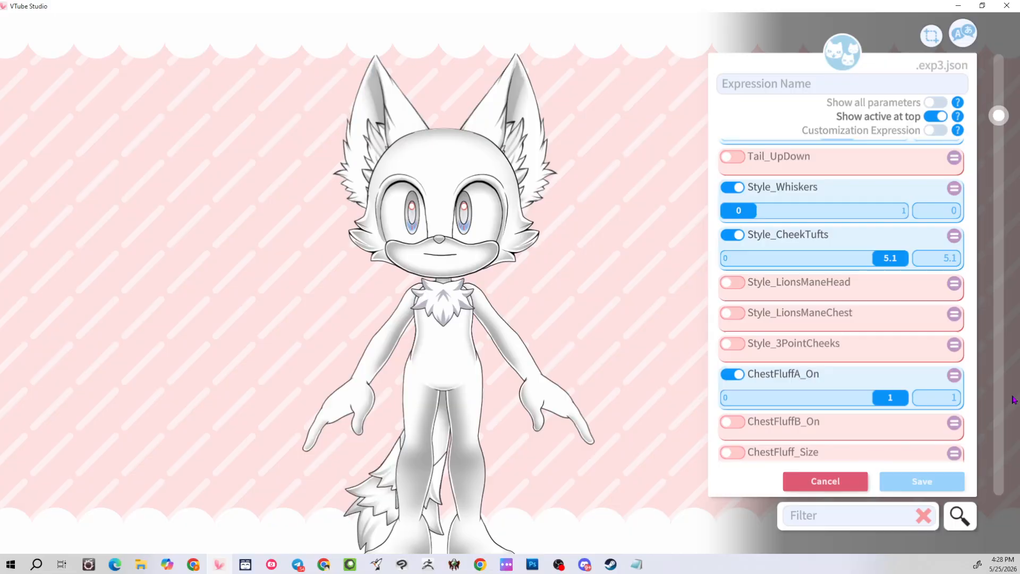
pyautogui.scroll(-2, 731, 372)
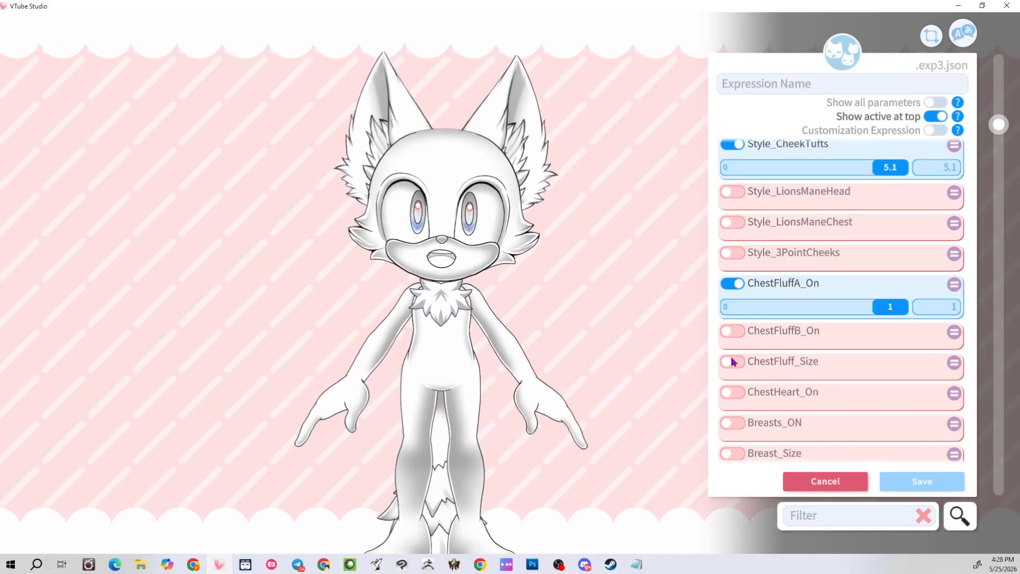
pyautogui.click(732, 361)
pyautogui.moveTo(881, 387); pyautogui.dragTo(671, 388)
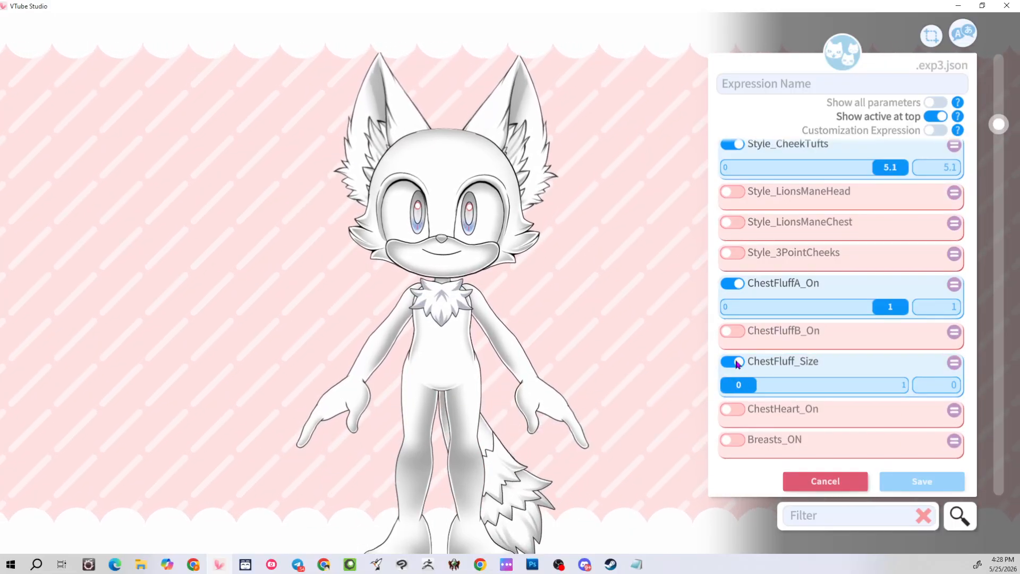
pyautogui.click(737, 363)
pyautogui.click(732, 284)
# Try out ChestFluffB_On at 1 and then Breasts_ON, disabling each one after its preview
pyautogui.click(730, 315)
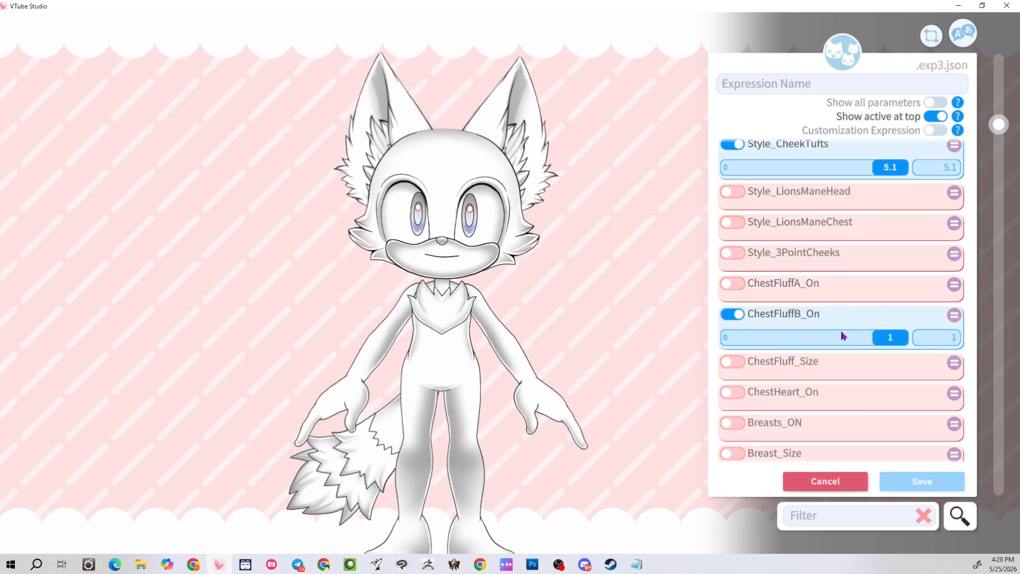
pyautogui.click(737, 314)
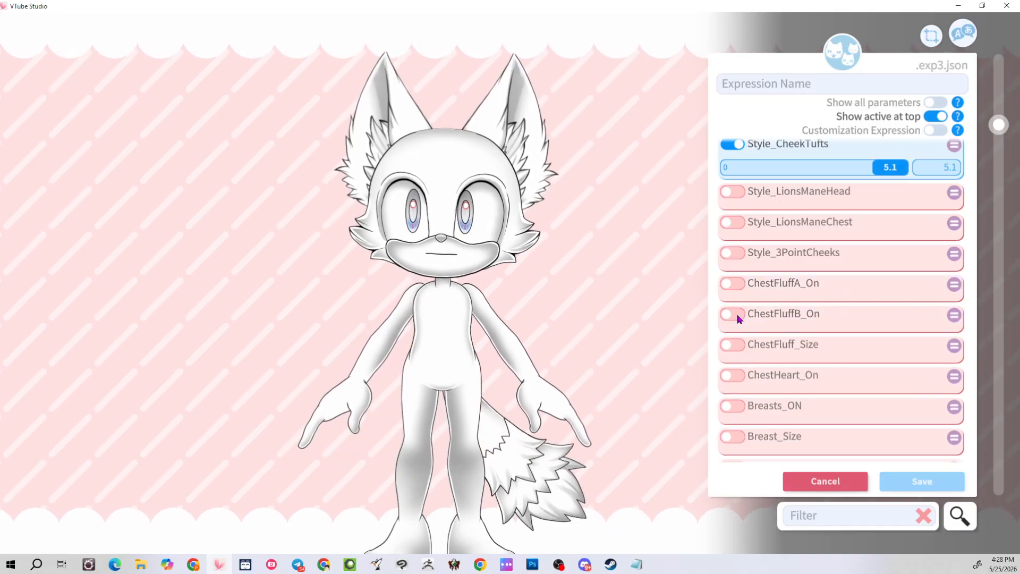
pyautogui.click(728, 406)
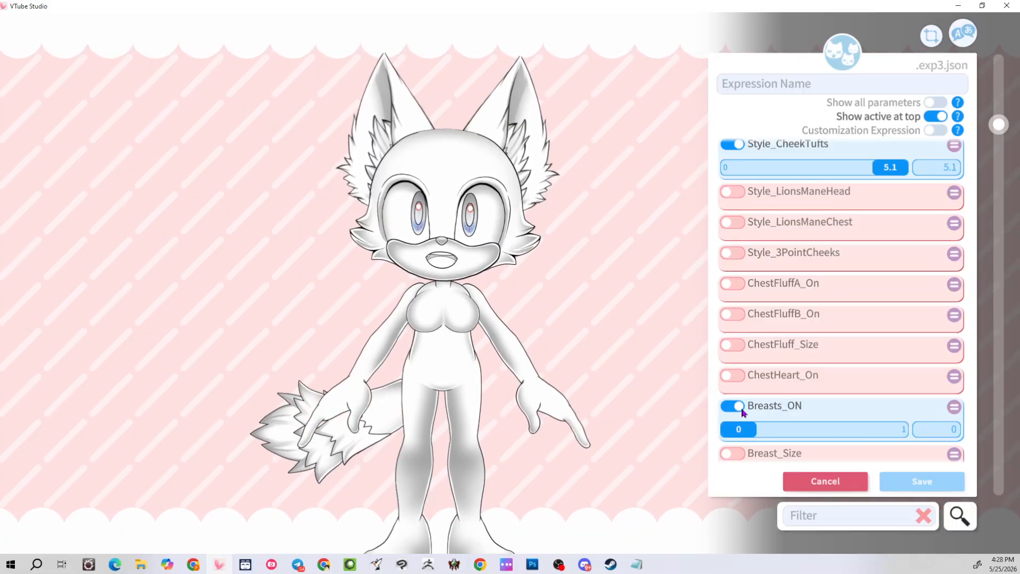
pyautogui.click(742, 413)
# Enable Body_Hips, preview the hips at 1, and set them to -1
pyautogui.scroll(-4, 780, 355)
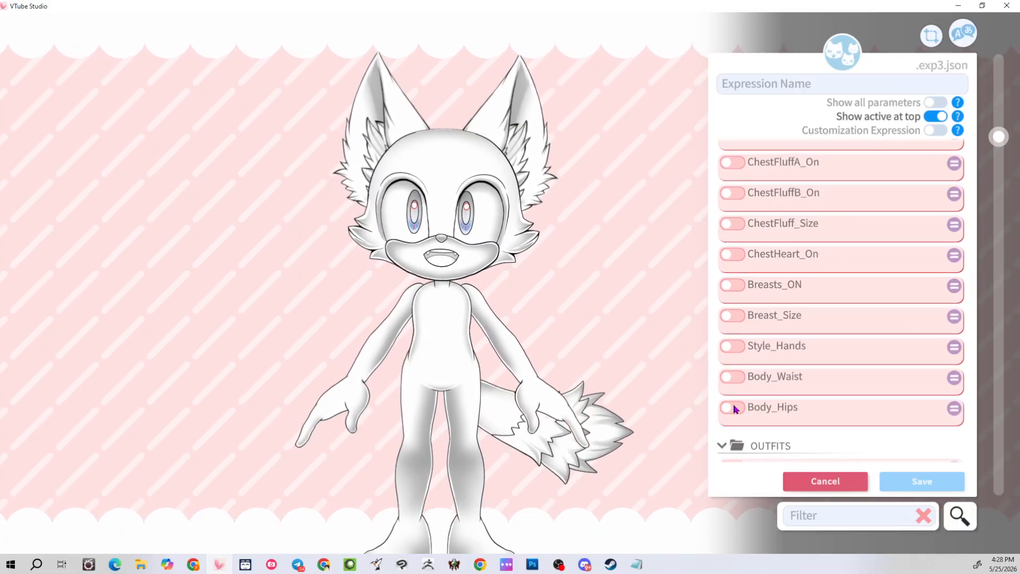
pyautogui.click(733, 407)
pyautogui.moveTo(770, 431); pyautogui.dragTo(923, 423)
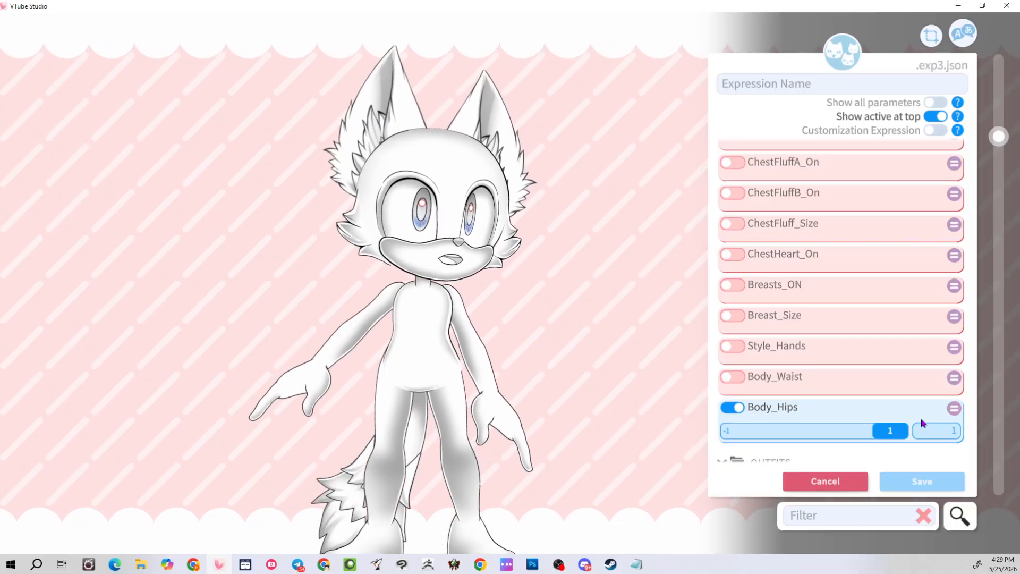
pyautogui.moveTo(923, 424); pyautogui.dragTo(703, 428)
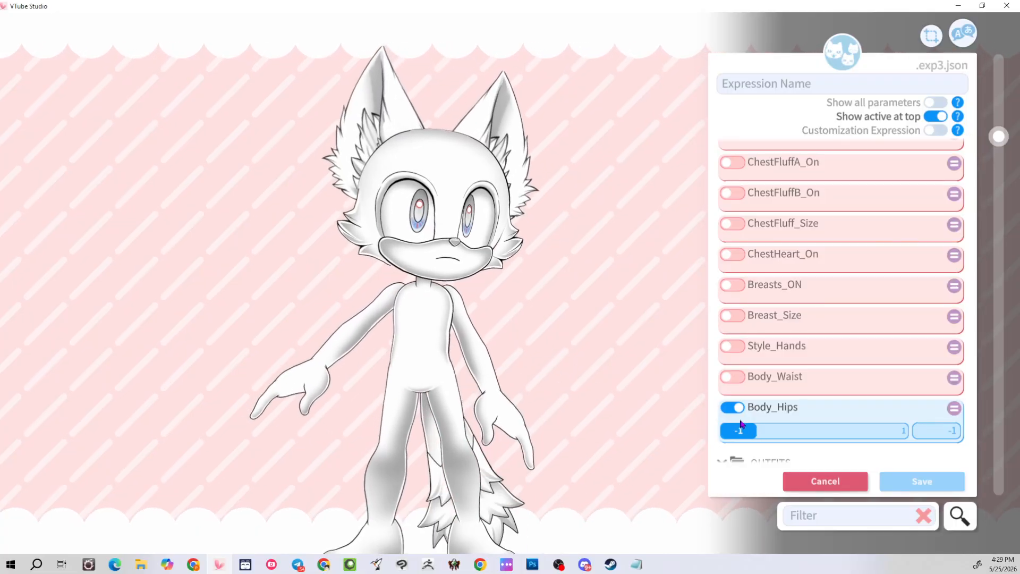
# Try out the front hairstyle parameters FoxAhoge_On at 1 and HairBangsAnimeTuft_On, and disable both
pyautogui.scroll(-4, 823, 360)
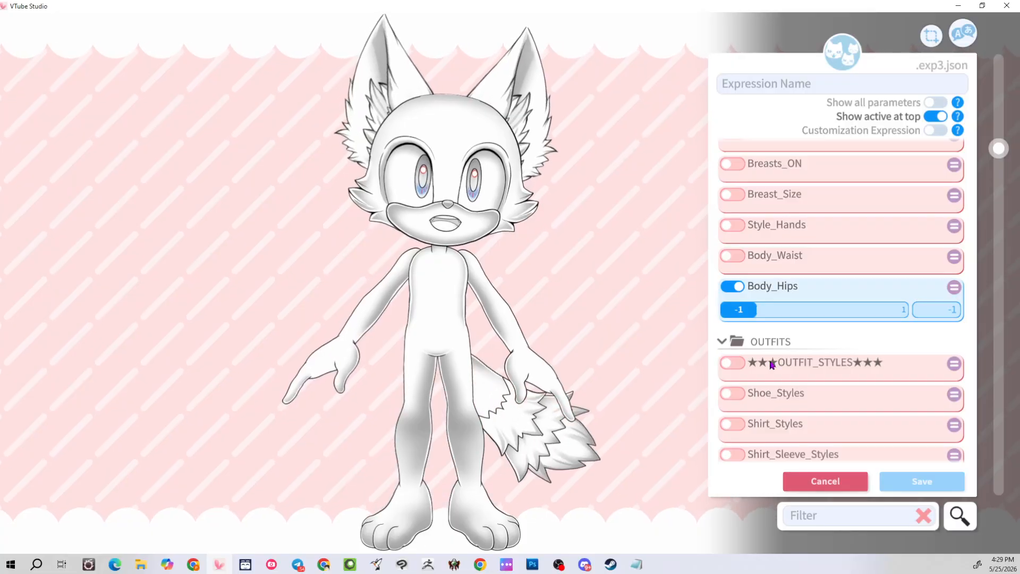
pyautogui.scroll(-3, 775, 262)
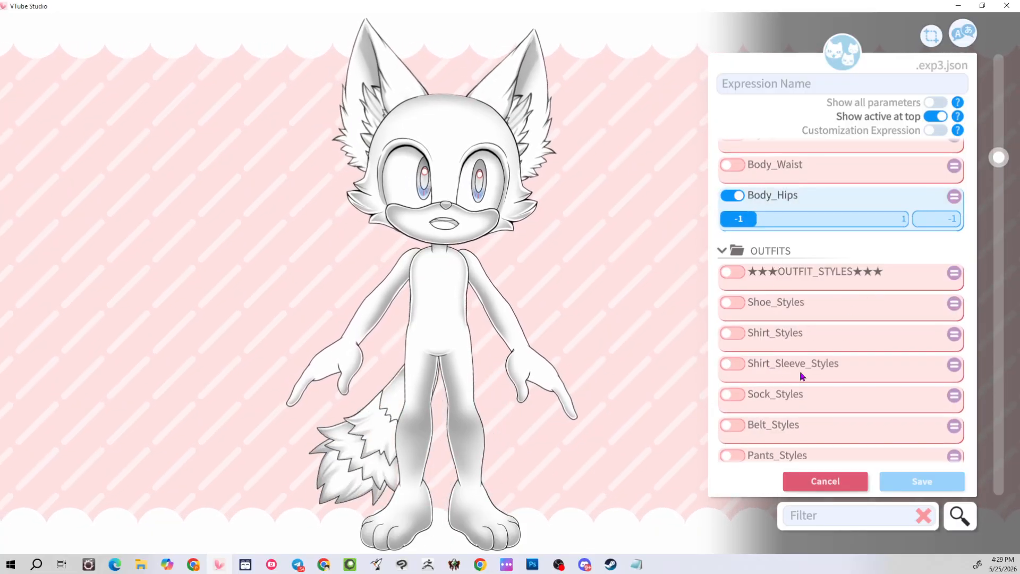
pyautogui.scroll(-8, 754, 393)
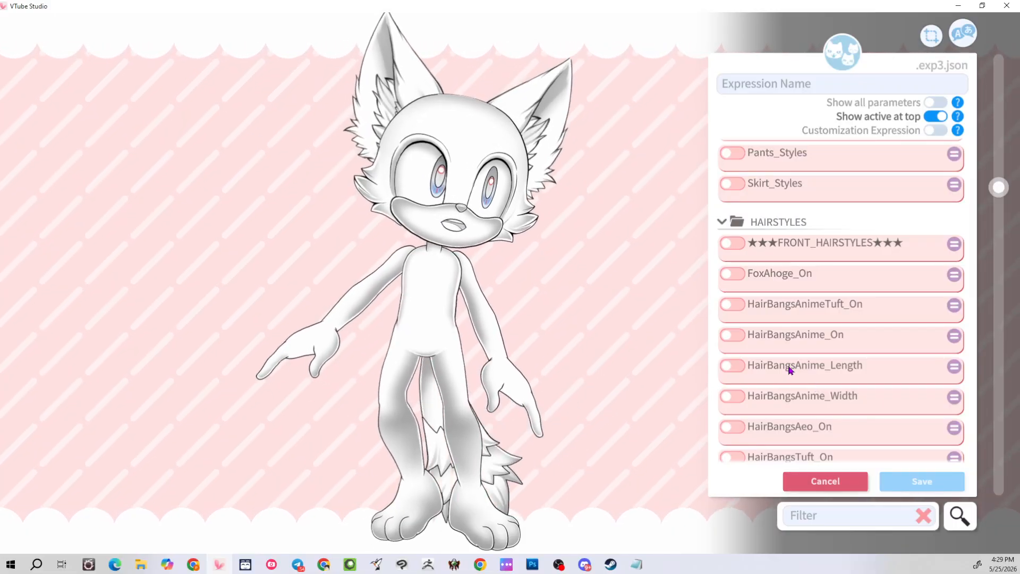
pyautogui.scroll(2, 792, 276)
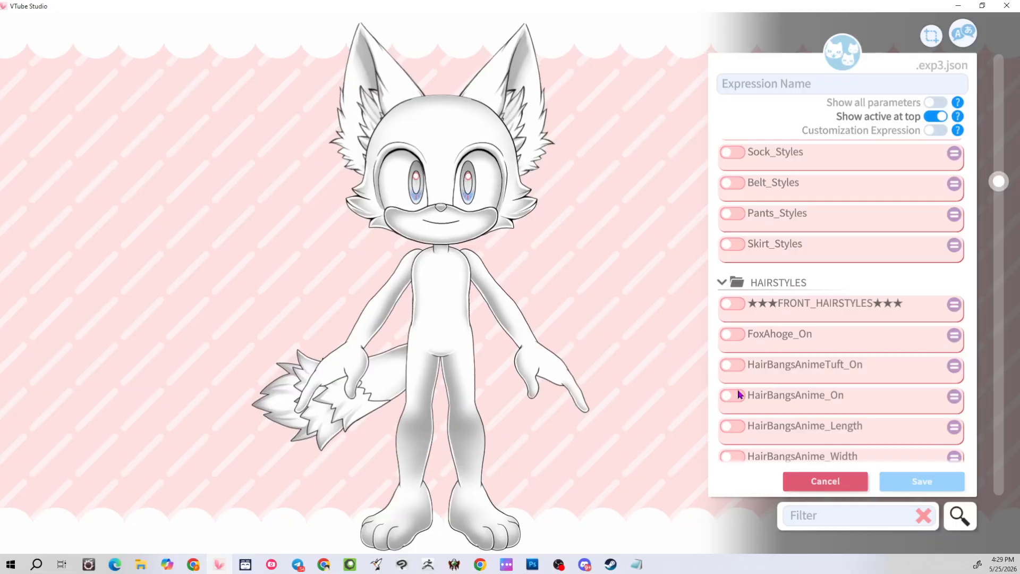
pyautogui.click(727, 335)
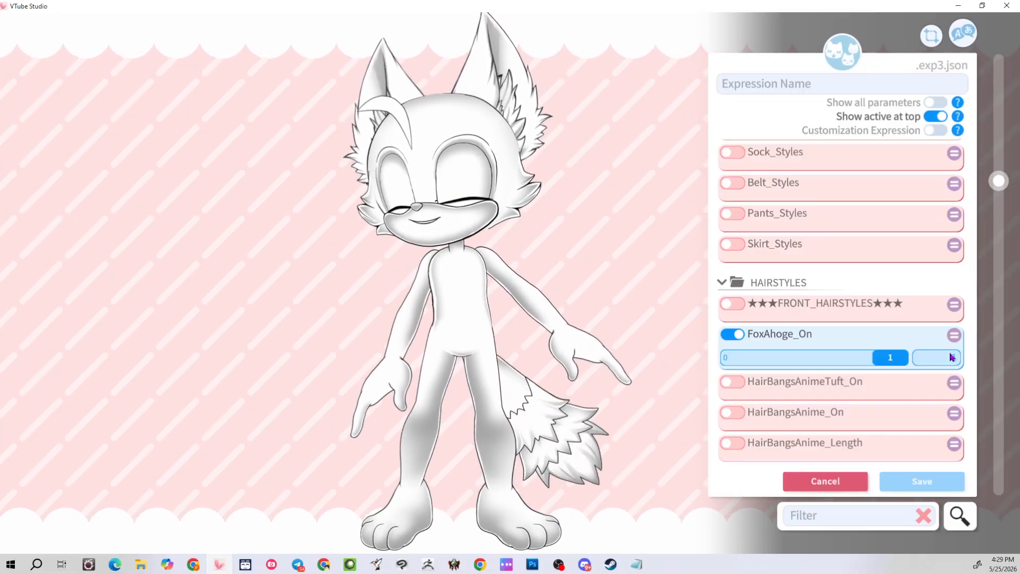
pyautogui.moveTo(890, 357); pyautogui.dragTo(736, 387)
pyautogui.click(734, 335)
pyautogui.click(728, 366)
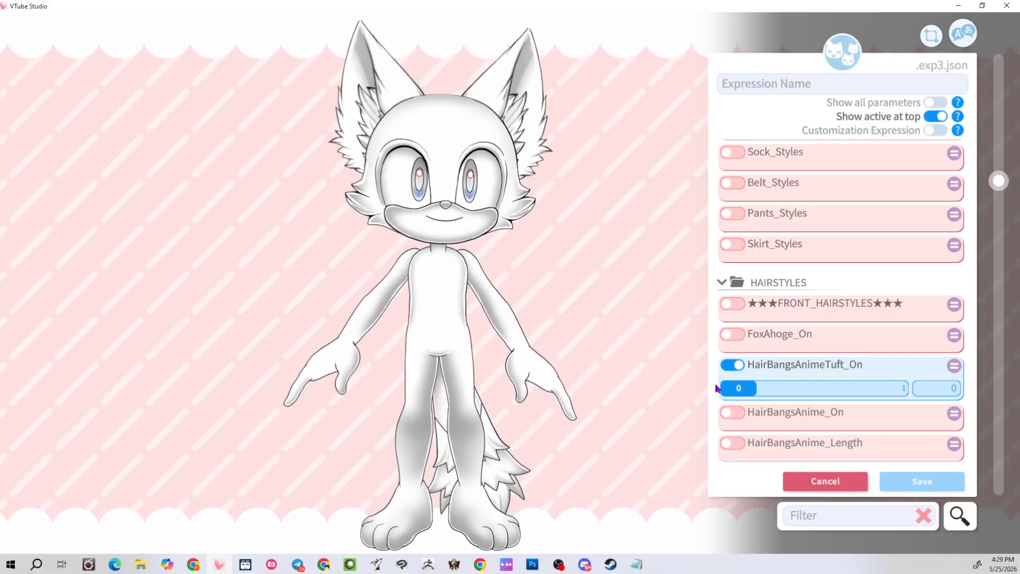
pyautogui.click(732, 365)
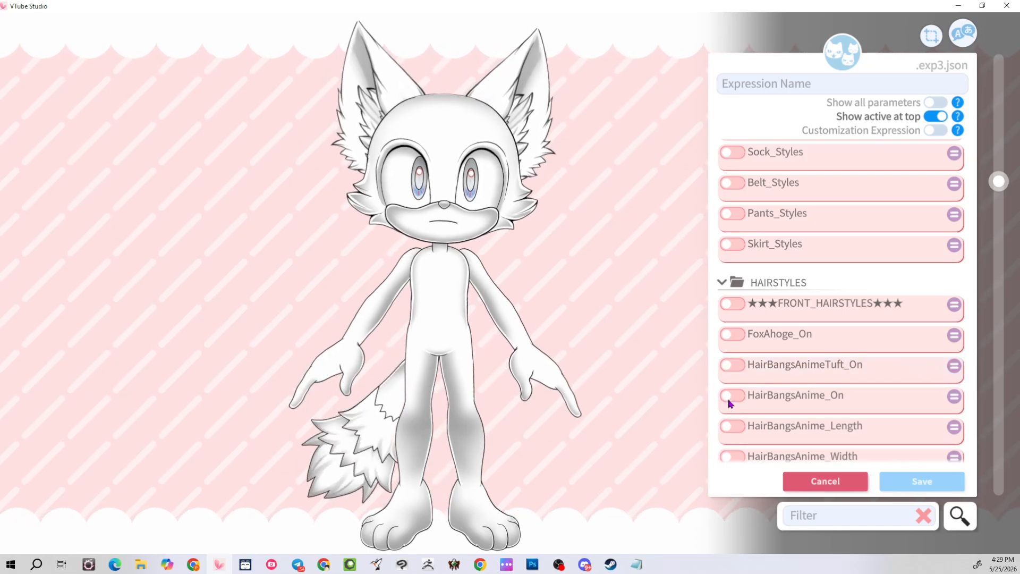
# Enable HairBangsAnime_On at 1 and set both HairBangsAnime_Length and HairBangsAnime_Width to -1
pyautogui.click(729, 399)
pyautogui.moveTo(733, 418); pyautogui.dragTo(961, 425)
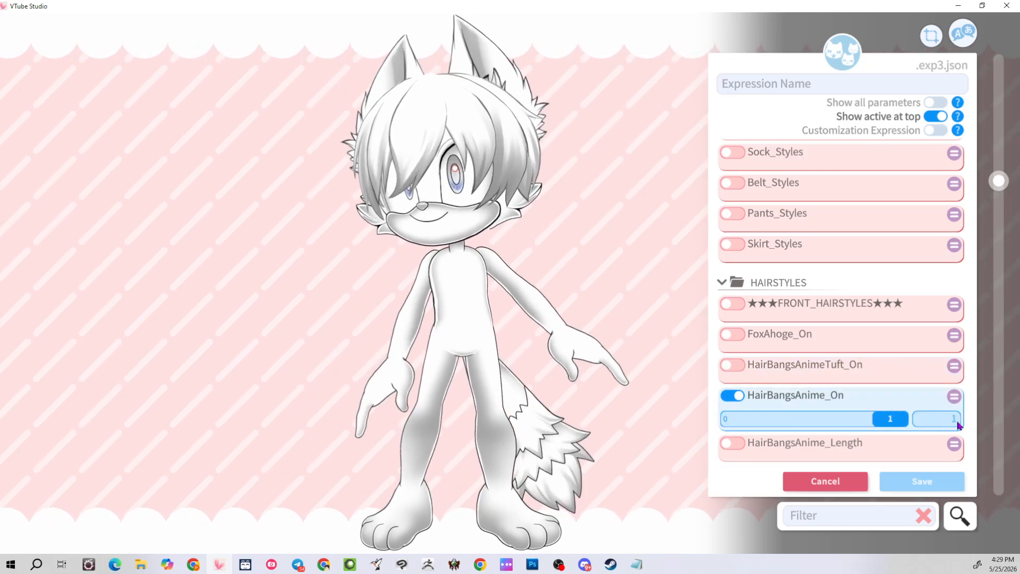
pyautogui.scroll(-1, 781, 407)
pyautogui.click(731, 414)
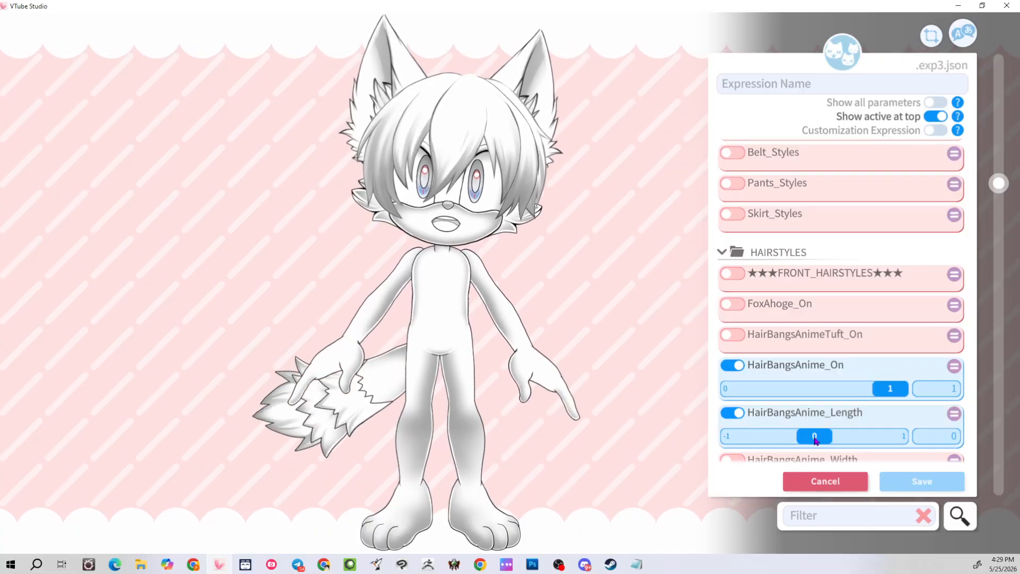
pyautogui.moveTo(816, 441); pyautogui.dragTo(704, 448)
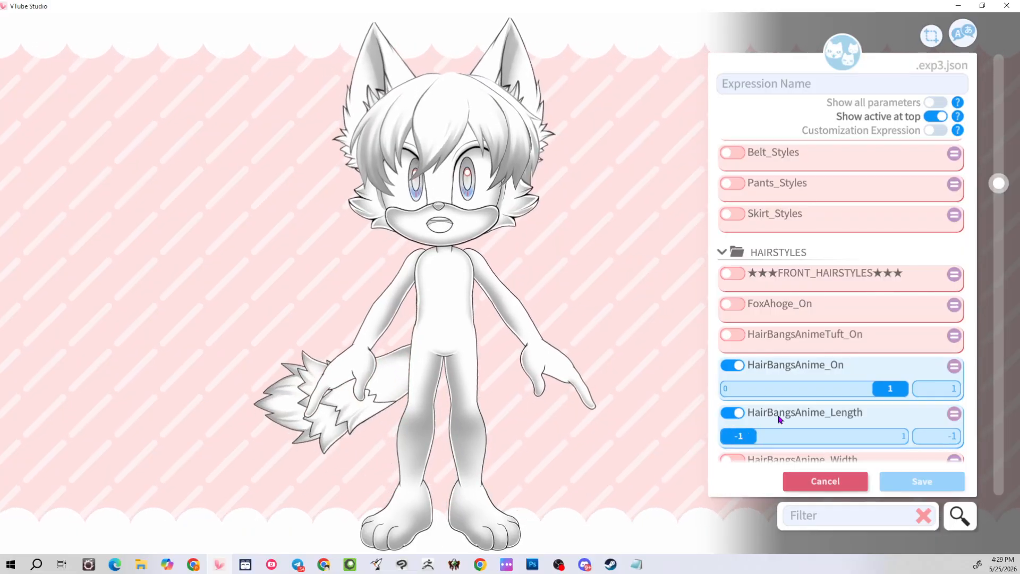
pyautogui.scroll(-1, 759, 422)
pyautogui.click(731, 430)
pyautogui.moveTo(829, 458); pyautogui.dragTo(706, 453)
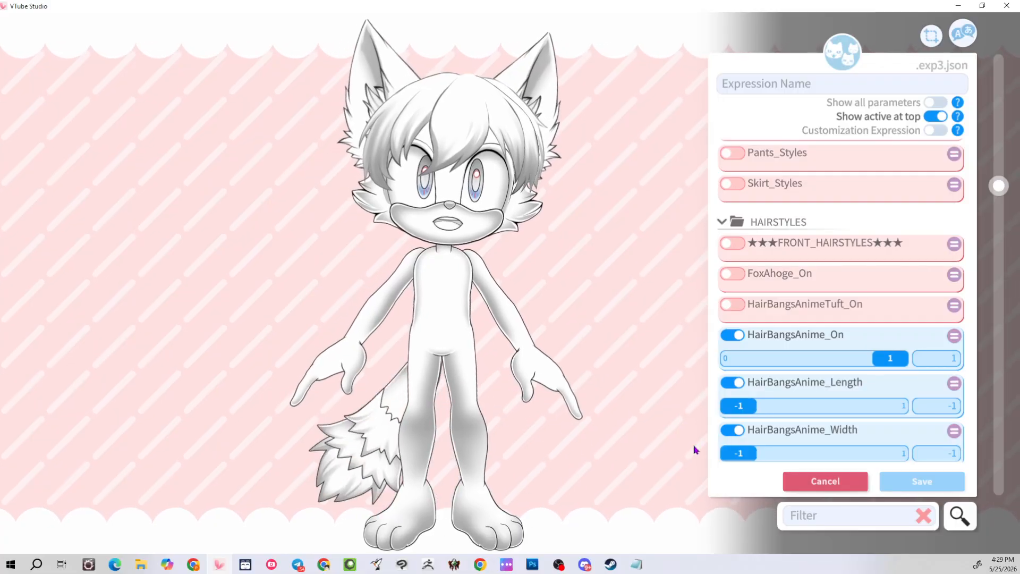
# Disable HairBangsAnime_On, HairBangsAnime_Length and HairBangsAnime_Width
pyautogui.scroll(-3, 763, 399)
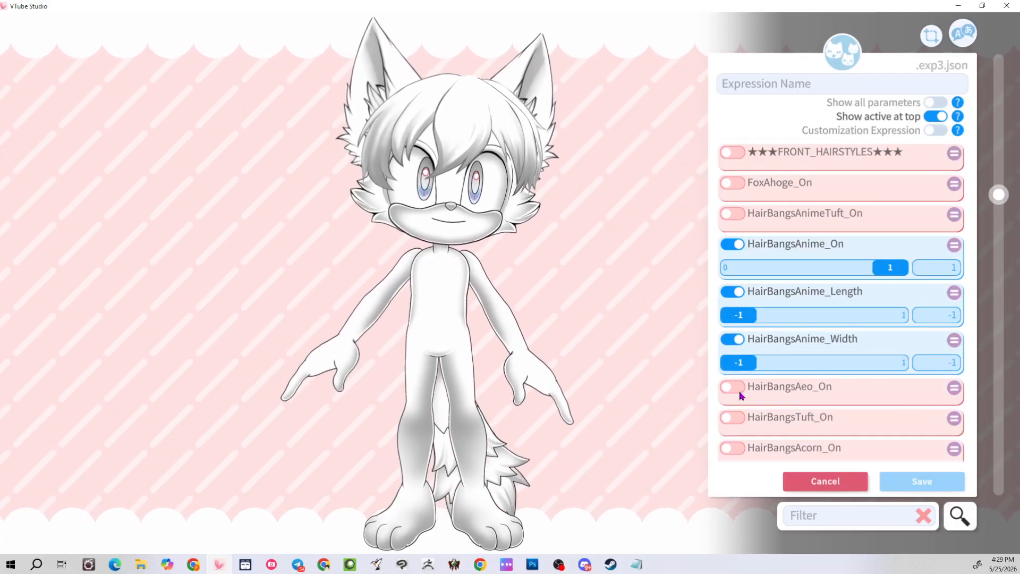
pyautogui.click(732, 244)
pyautogui.click(732, 274)
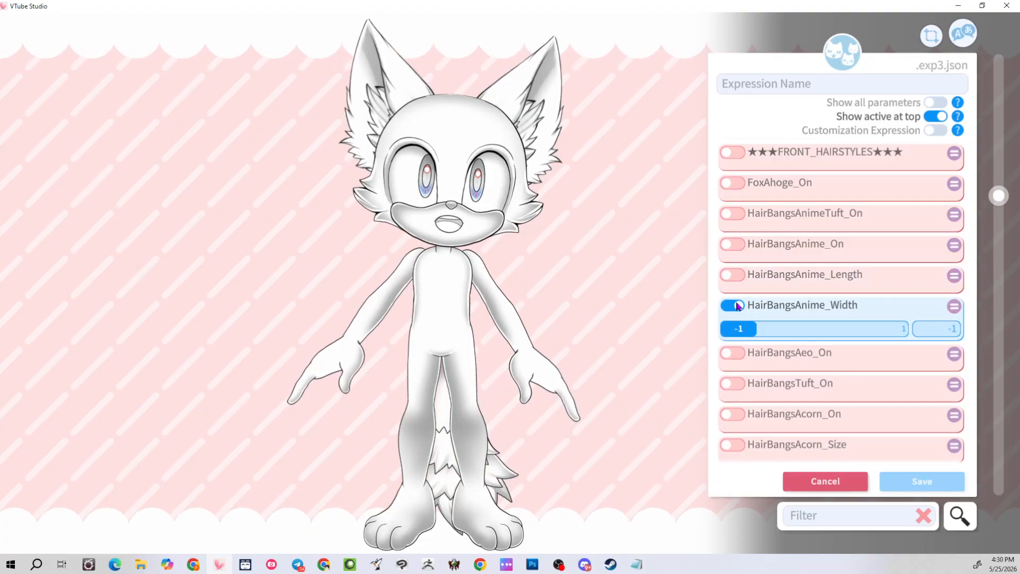
pyautogui.click(735, 306)
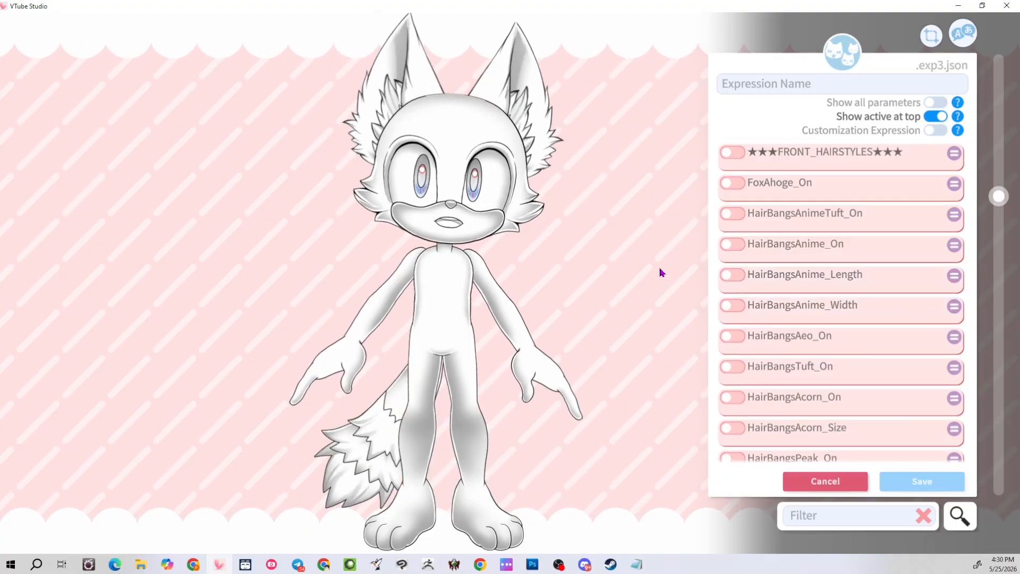
# Try out HairBangsAeo_On, disable it, and enable HairBangsTuft_On
pyautogui.click(731, 337)
pyautogui.moveTo(738, 359); pyautogui.dragTo(698, 392)
pyautogui.click(732, 335)
pyautogui.click(732, 367)
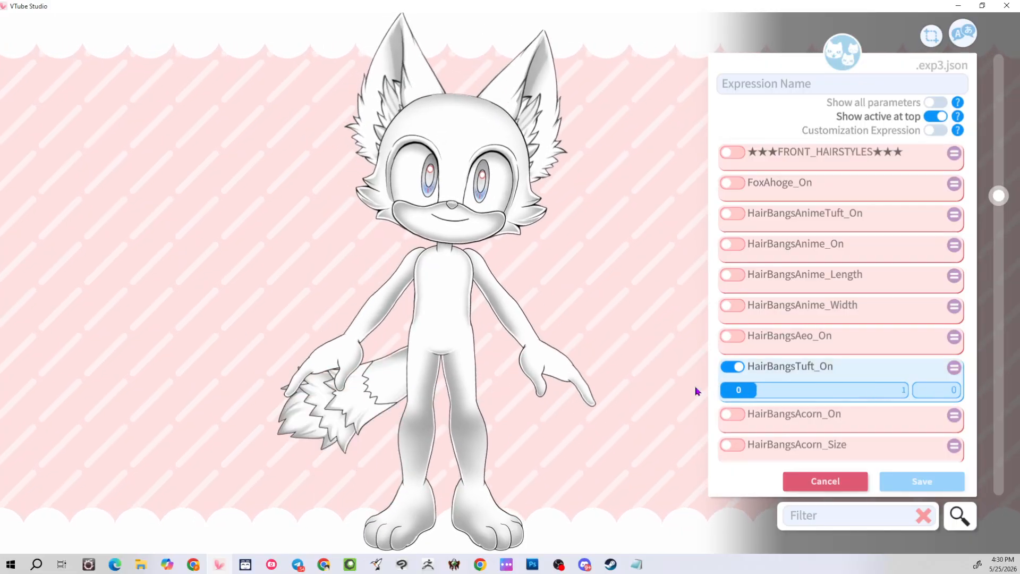
# Replace HairBangsTuft_On with HairBangsAcorn_On set to 1, and enable HairBangsAcorn_Size
pyautogui.click(732, 414)
pyautogui.click(732, 366)
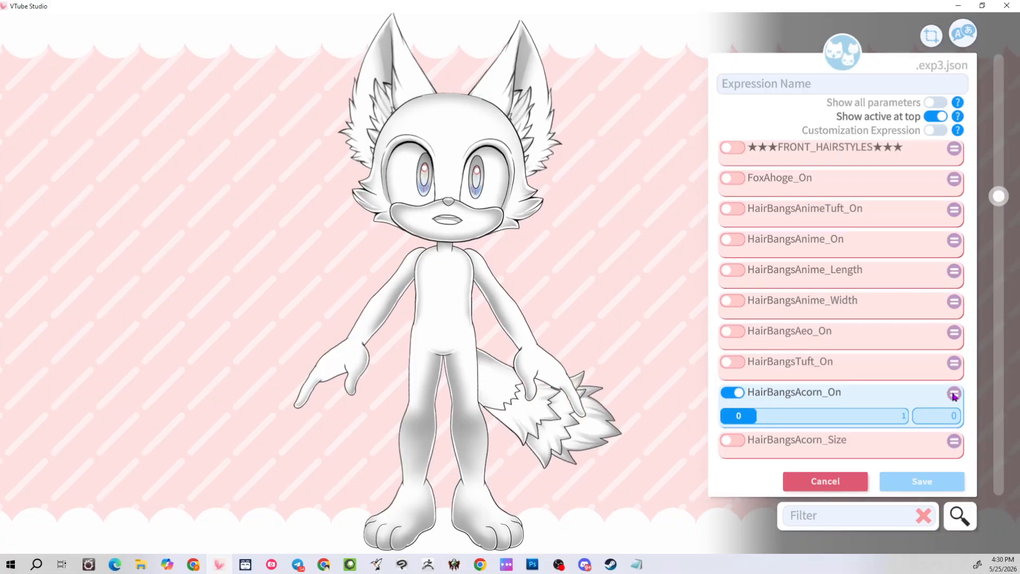
pyautogui.moveTo(738, 415); pyautogui.dragTo(898, 417)
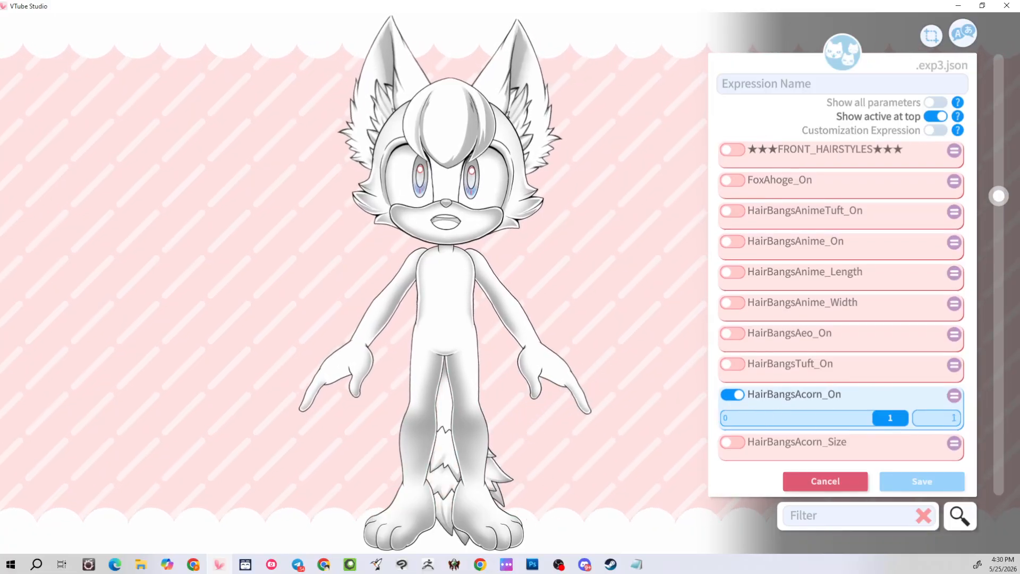
pyautogui.click(732, 445)
pyautogui.scroll(-3, 787, 414)
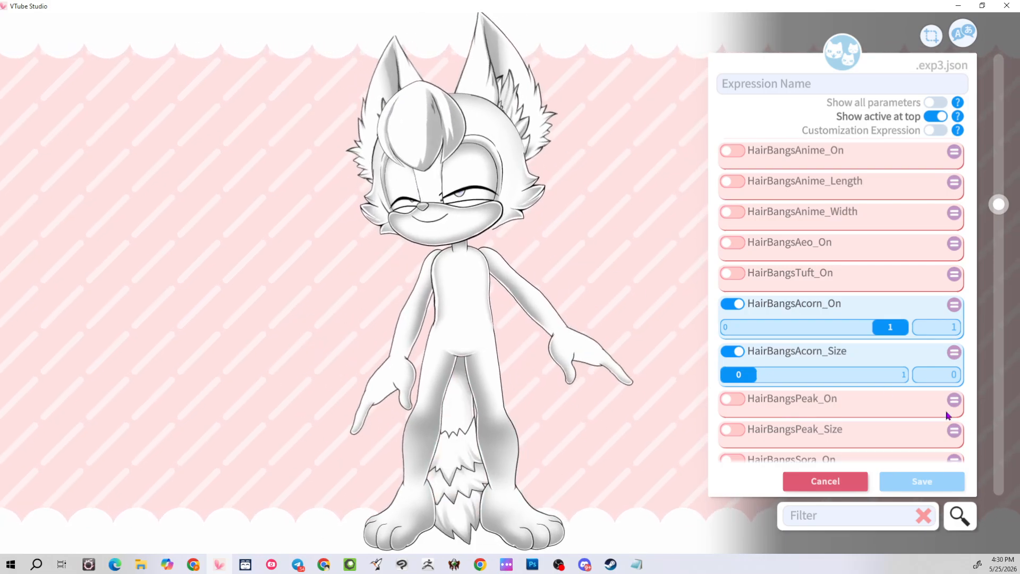
# Set HairBangsAcorn_Size to 1, and disable both HairBangsAcorn_Size and HairBangsAcorn_On
pyautogui.moveTo(738, 372); pyautogui.dragTo(1004, 374)
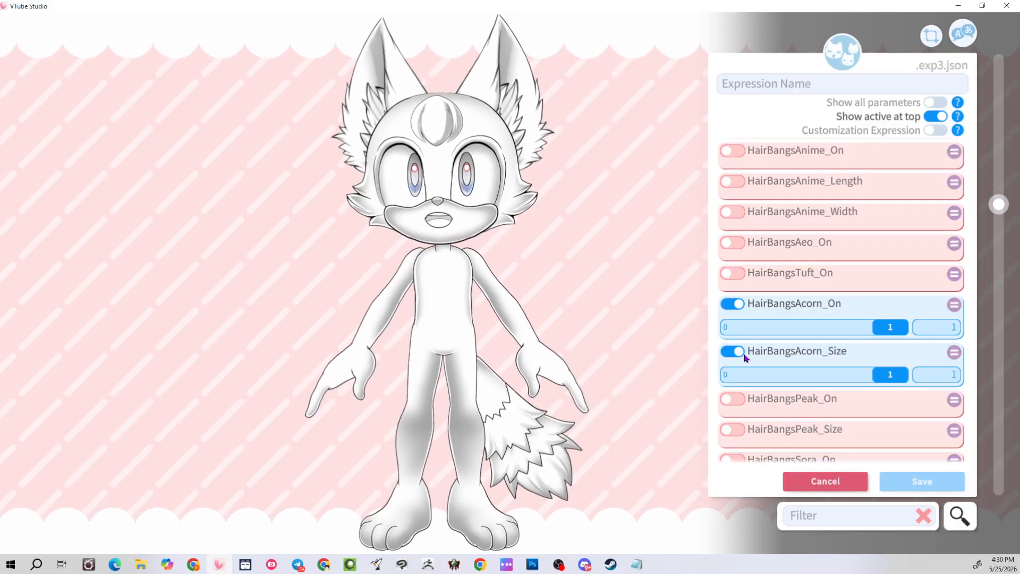
pyautogui.click(732, 351)
pyautogui.click(732, 304)
# Try HairBangsPeak_On at 1 with HairBangsPeak_Size at -1 and at 1, and disable both parameters
pyautogui.click(732, 364)
pyautogui.moveTo(740, 387); pyautogui.dragTo(960, 387)
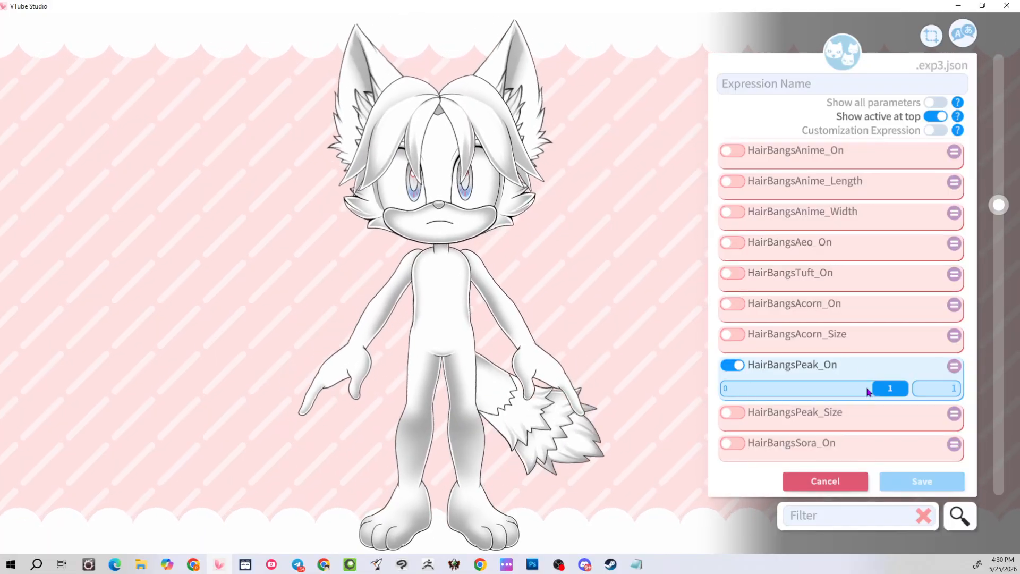
pyautogui.click(735, 412)
pyautogui.moveTo(805, 440); pyautogui.dragTo(356, 442)
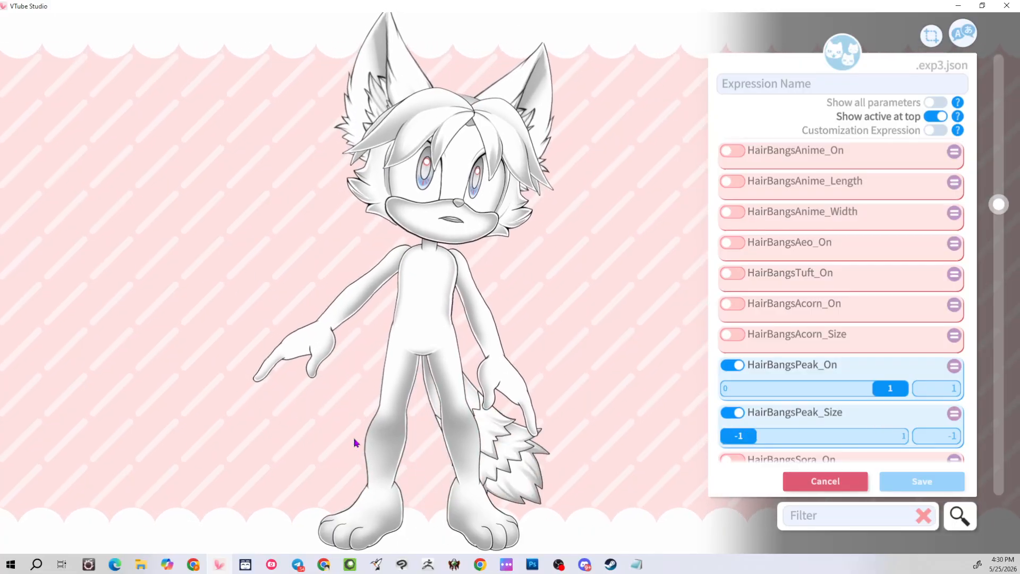
pyautogui.moveTo(425, 440); pyautogui.dragTo(935, 441)
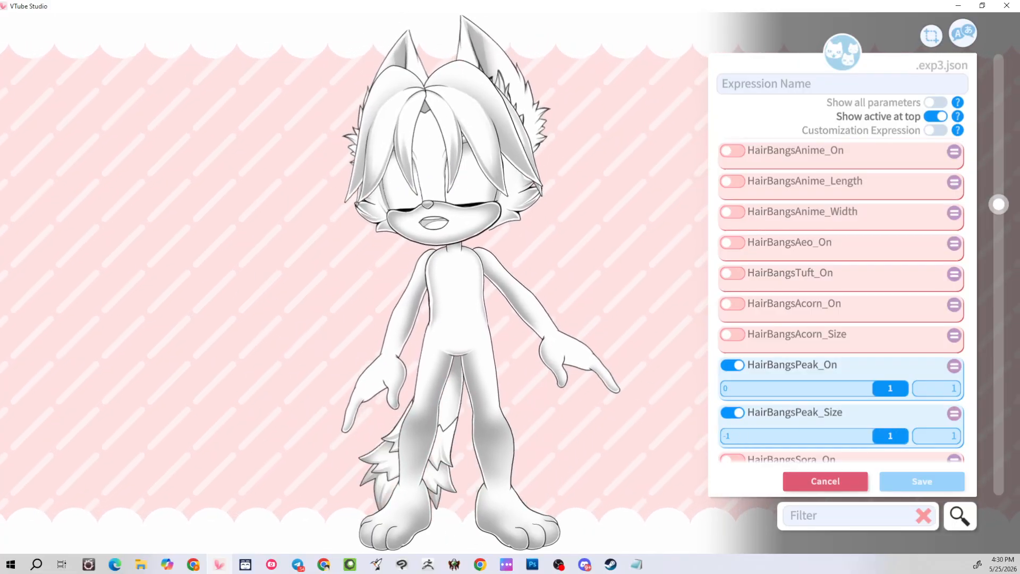
pyautogui.click(732, 366)
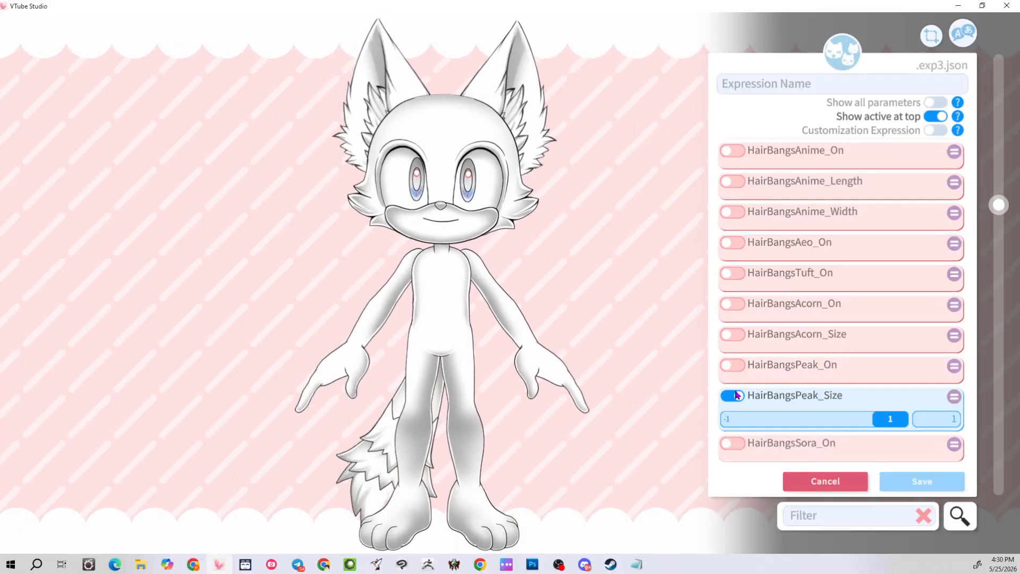
pyautogui.click(736, 395)
# Try HairBangsSora_On at 1 together with HairBangsSora_Rotate at 1 and HairBangsSora_Size, and disable all three
pyautogui.scroll(-2, 760, 396)
pyautogui.click(734, 336)
pyautogui.moveTo(745, 357); pyautogui.dragTo(998, 350)
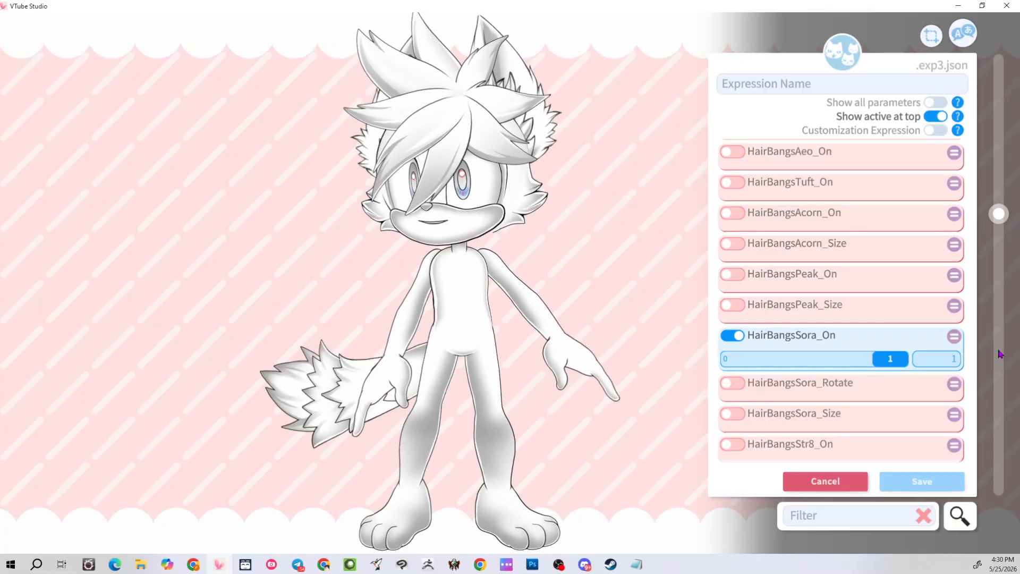
pyautogui.click(732, 384)
pyautogui.moveTo(738, 406); pyautogui.dragTo(922, 406)
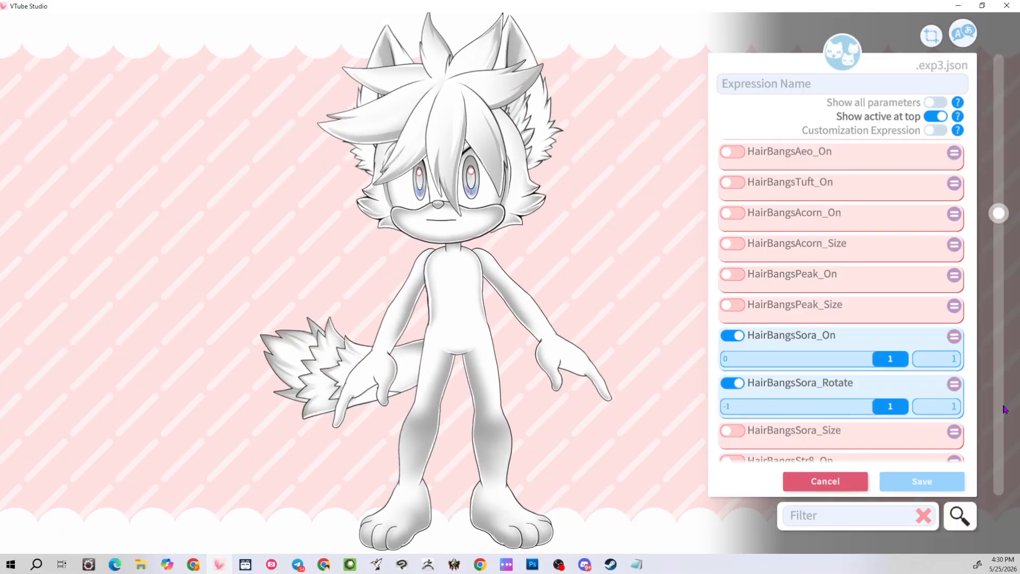
pyautogui.click(726, 431)
pyautogui.moveTo(776, 452); pyautogui.dragTo(725, 452)
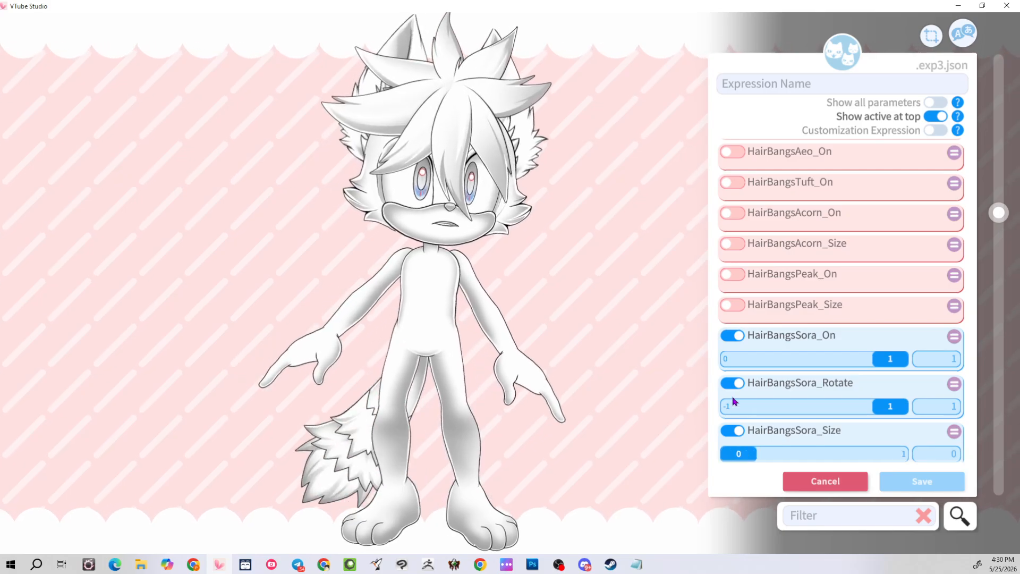
pyautogui.click(732, 383)
pyautogui.click(732, 336)
pyautogui.click(732, 396)
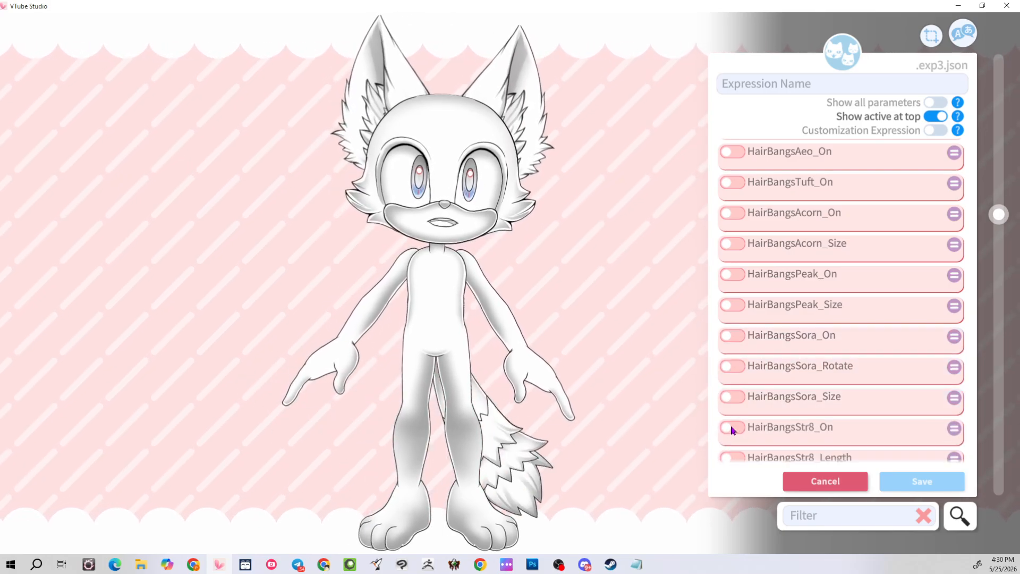
# Try HairBangsStr8_On at 1 with HairBangsStr8_Length at -1, and disable both parameters
pyautogui.click(732, 423)
pyautogui.moveTo(757, 361); pyautogui.dragTo(934, 350)
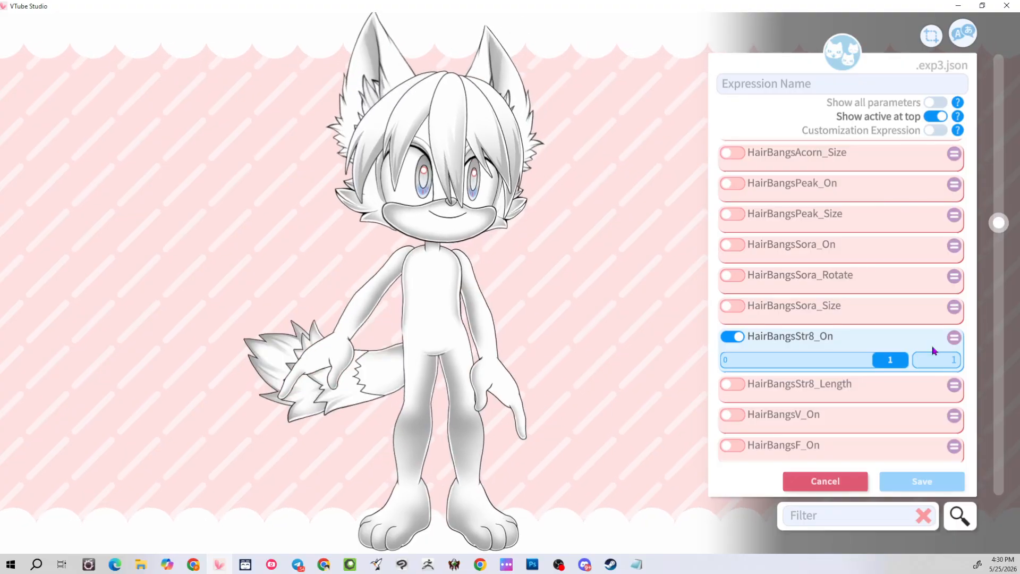
pyautogui.click(731, 383)
pyautogui.moveTo(773, 408); pyautogui.dragTo(699, 399)
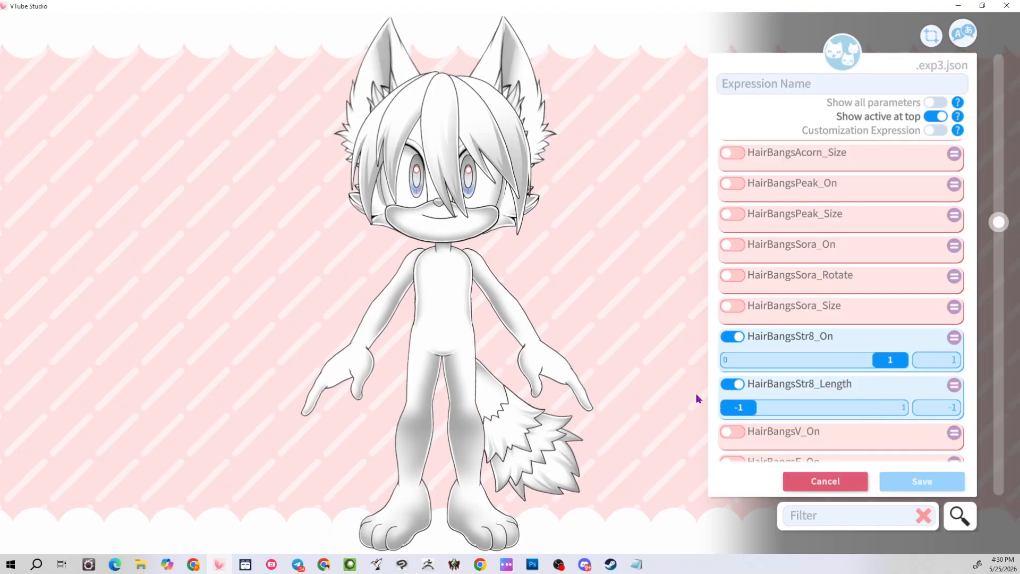
pyautogui.click(732, 383)
pyautogui.click(732, 335)
# Try HairBangsV_On and HairBangsF_On at 1, one at a time, disabling each after its trial
pyautogui.click(732, 398)
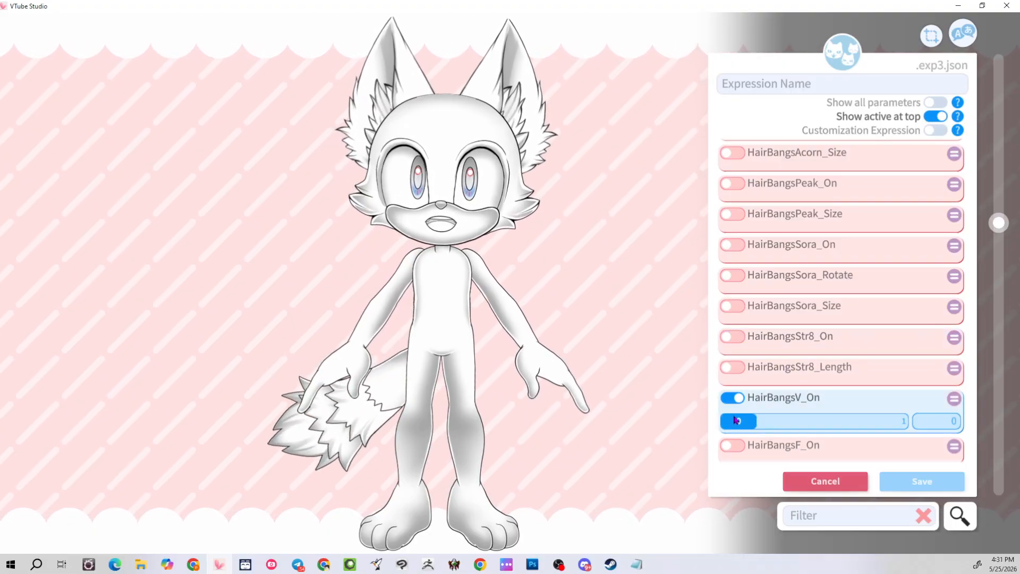
pyautogui.moveTo(742, 424); pyautogui.dragTo(944, 425)
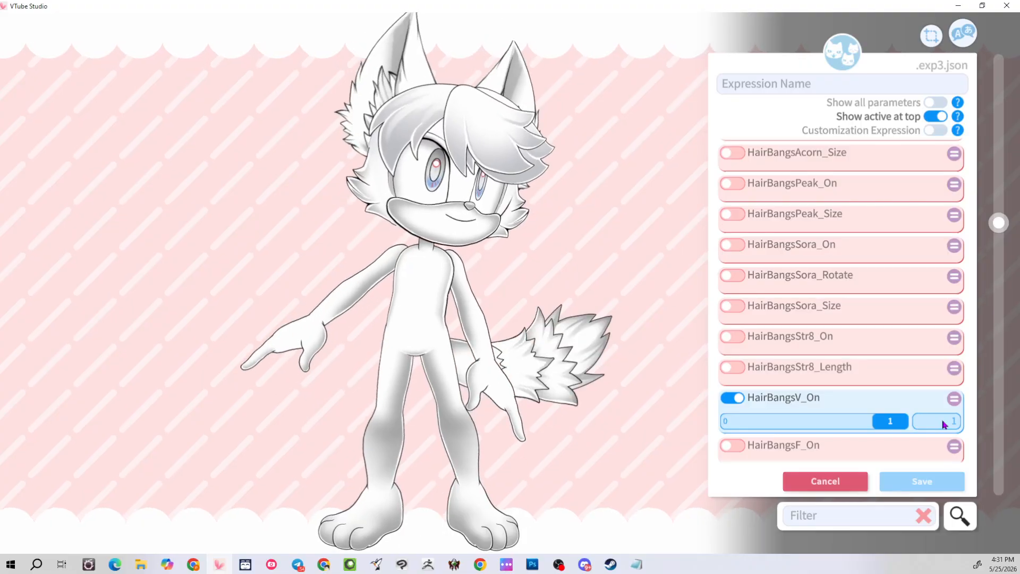
pyautogui.moveTo(855, 427); pyautogui.dragTo(992, 445)
pyautogui.click(732, 399)
pyautogui.click(736, 427)
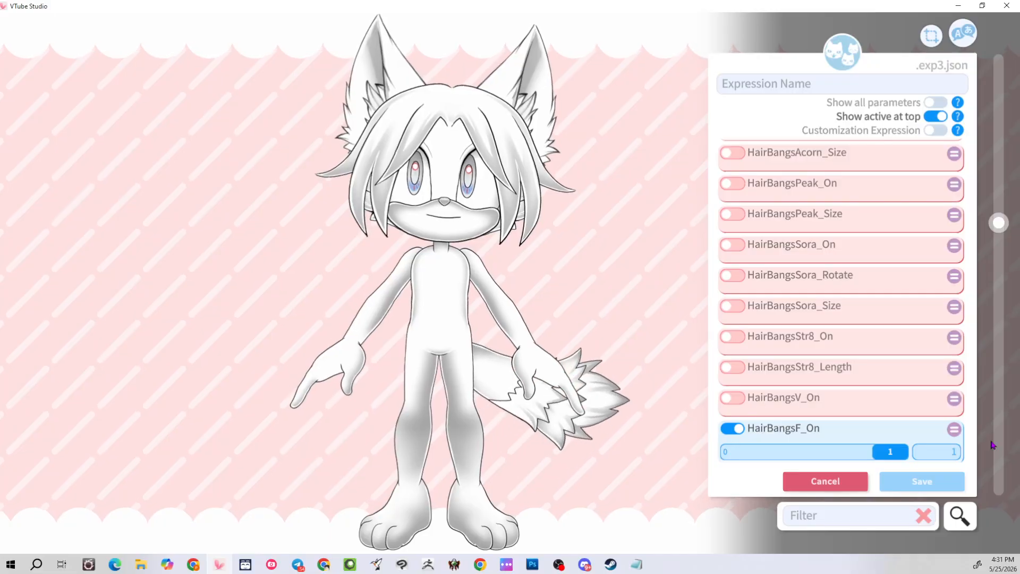
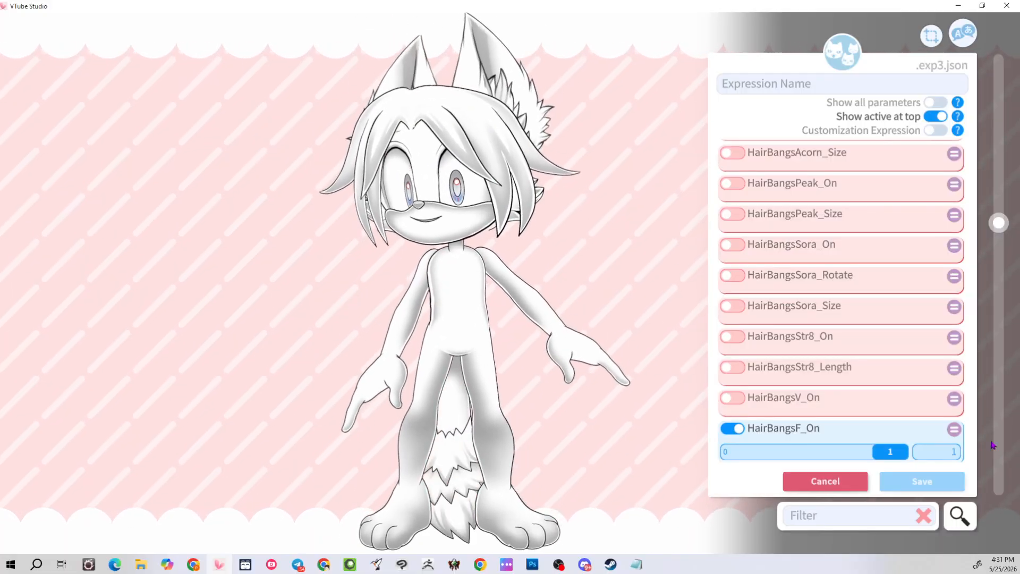
pyautogui.moveTo(992, 446); pyautogui.dragTo(587, 430)
pyautogui.scroll(-3, 763, 350)
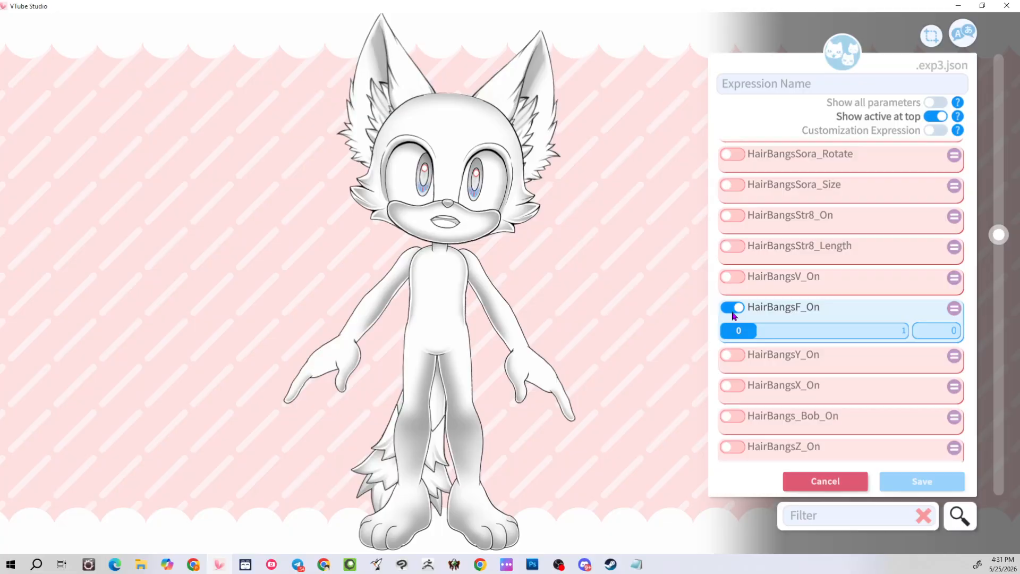
pyautogui.click(733, 314)
# Try HairBangsY_On and HairBangsX_On at 1, one at a time, disabling each after its trial
pyautogui.click(729, 336)
pyautogui.moveTo(739, 361); pyautogui.dragTo(1017, 364)
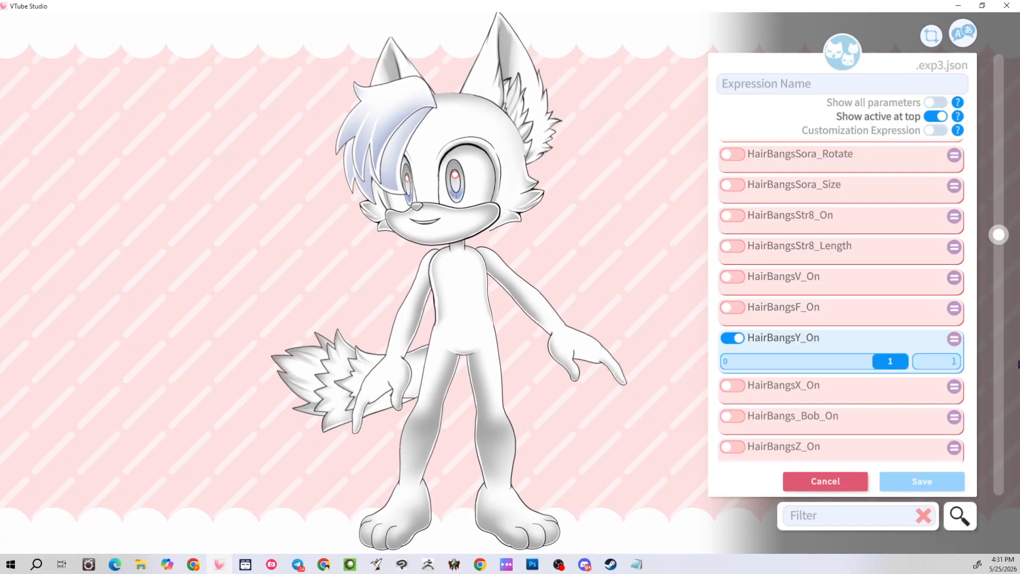
pyautogui.click(733, 338)
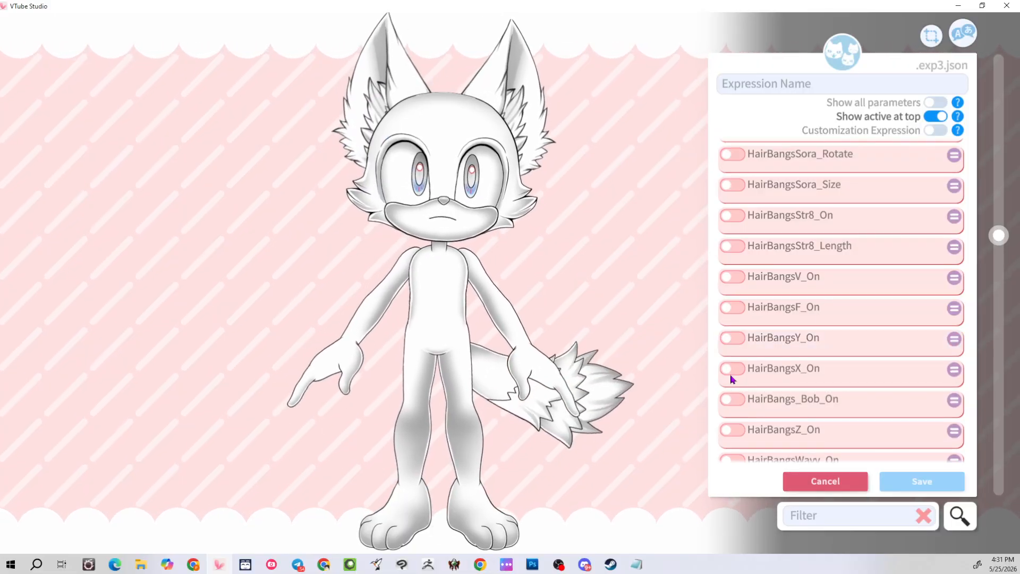
pyautogui.click(731, 369)
pyautogui.moveTo(735, 392); pyautogui.dragTo(1015, 394)
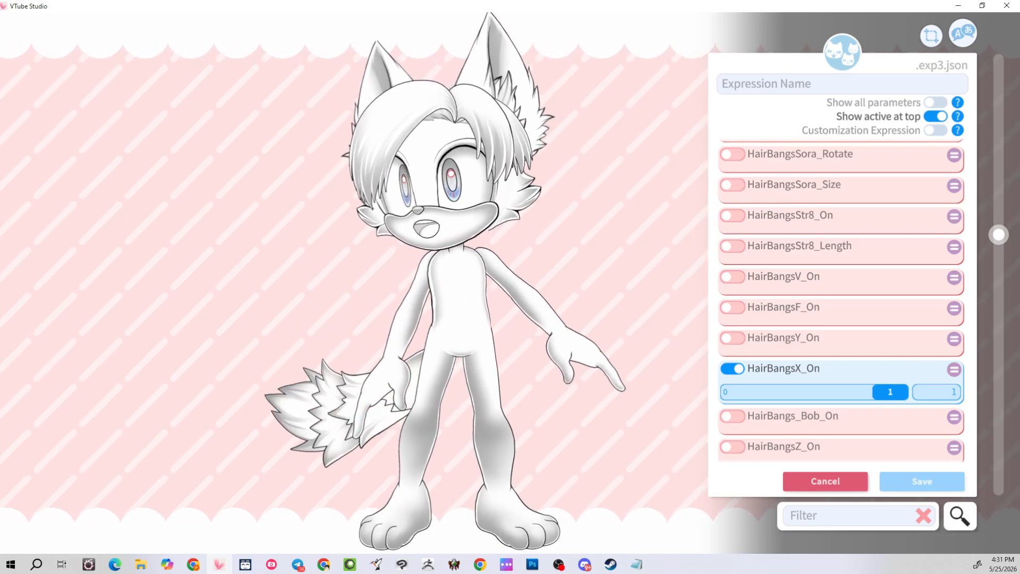
pyautogui.moveTo(891, 392); pyautogui.dragTo(953, 433)
pyautogui.click(740, 367)
# Try HairBangs_Bob_On and HairBangsZ_On at 1, one at a time, disabling each after its trial
pyautogui.click(726, 400)
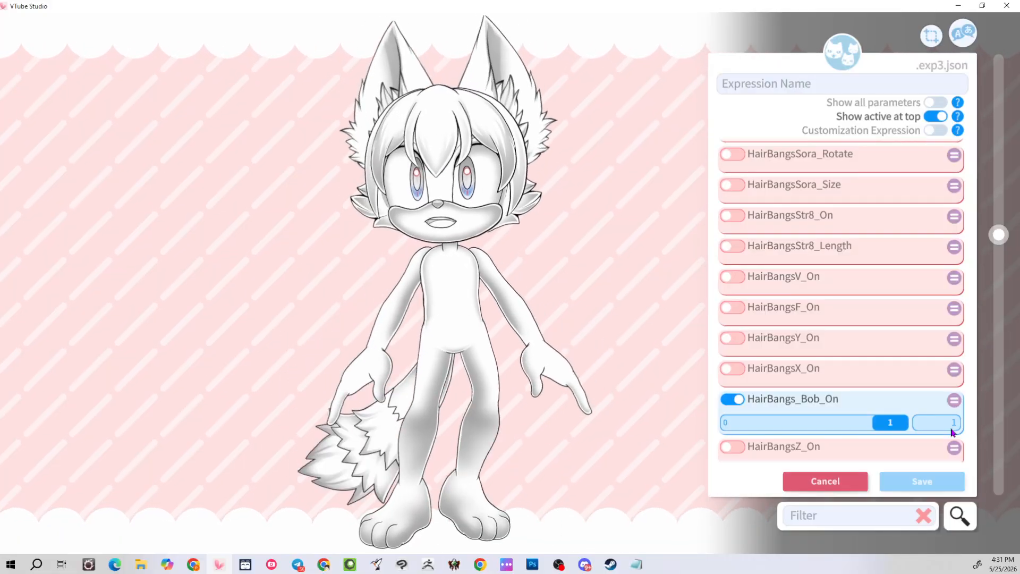
pyautogui.moveTo(890, 422); pyautogui.dragTo(689, 414)
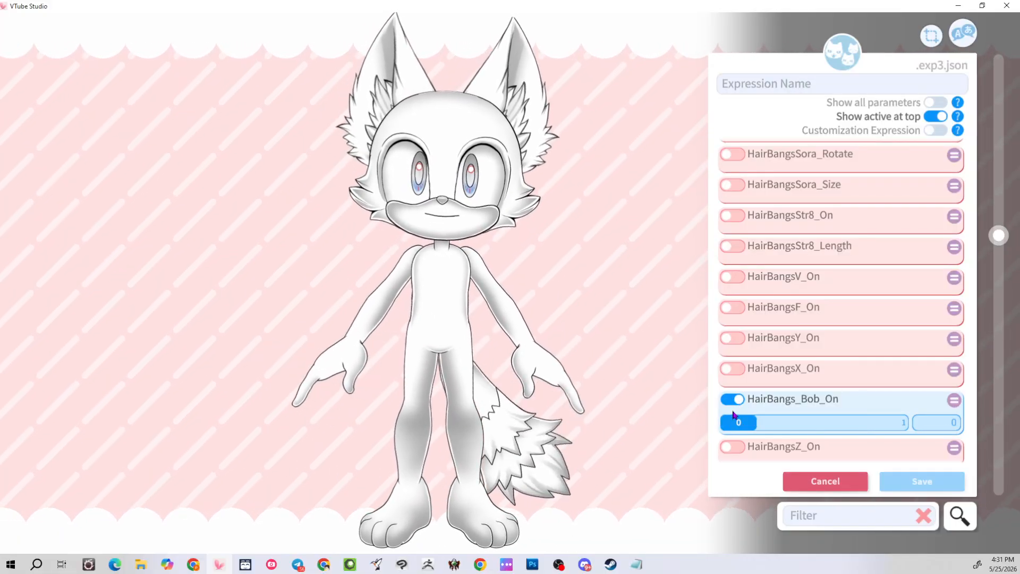
pyautogui.click(732, 399)
pyautogui.click(731, 430)
pyautogui.moveTo(739, 452); pyautogui.dragTo(890, 453)
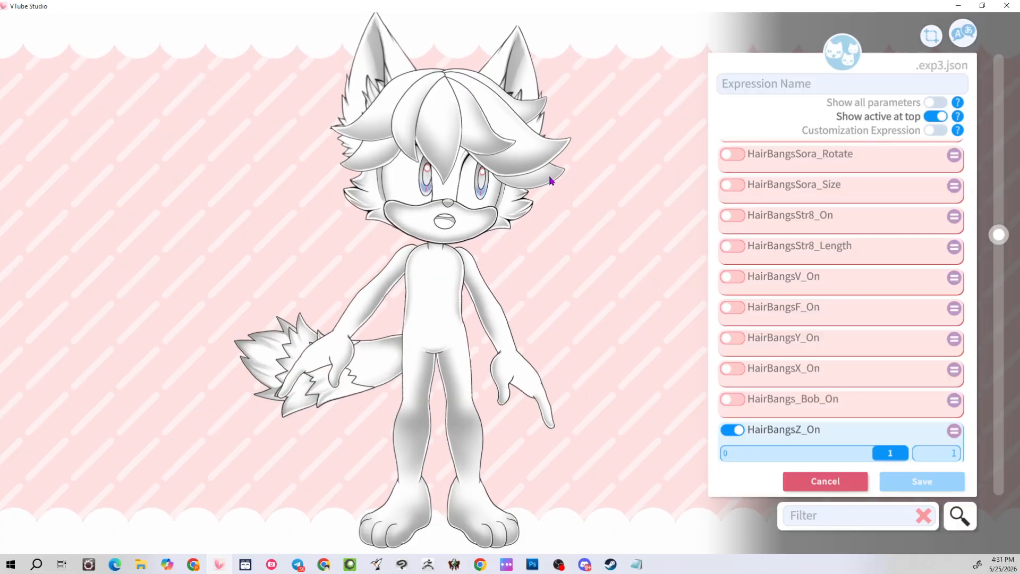
pyautogui.scroll(-2, 807, 335)
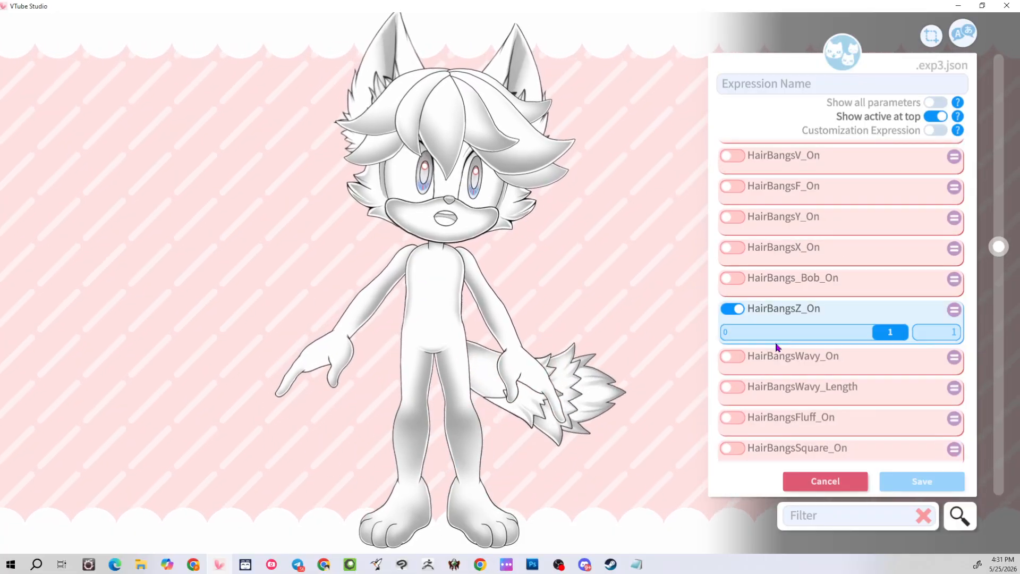
pyautogui.click(730, 310)
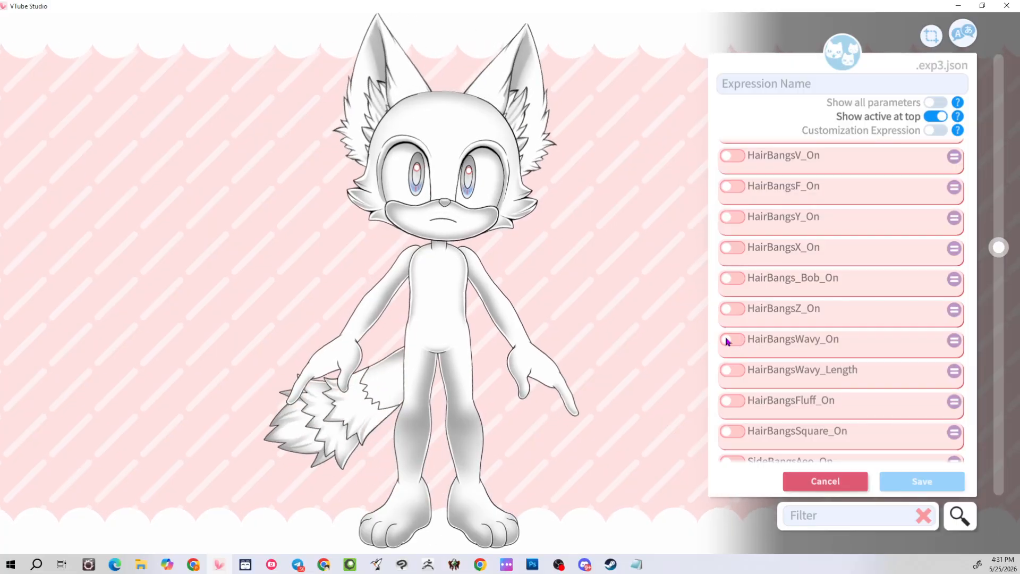
# Try HairBangsWavy_On at 1 with HairBangsWavy_Length at -1, and disable both parameters
pyautogui.click(731, 340)
pyautogui.moveTo(743, 371); pyautogui.dragTo(928, 348)
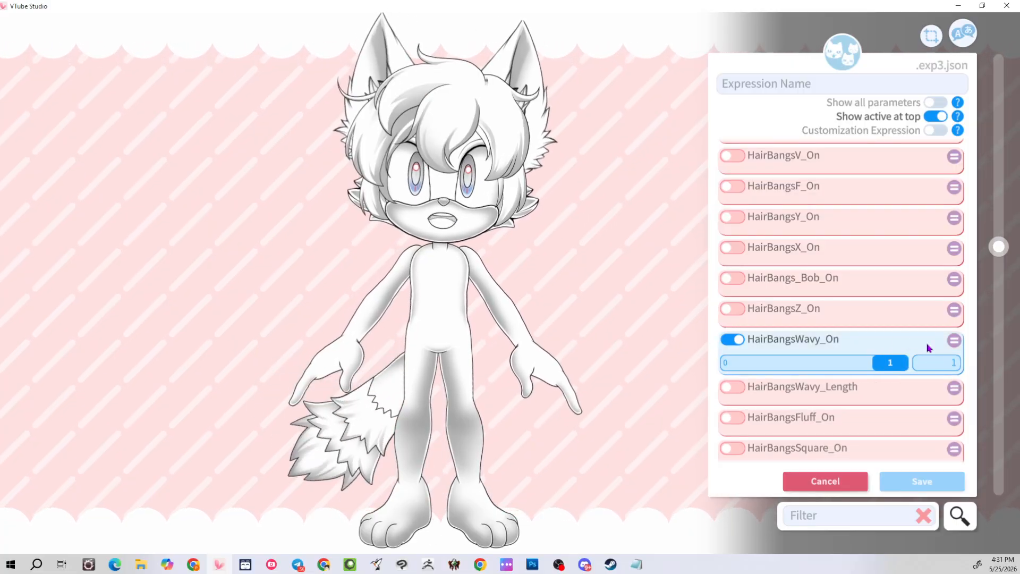
pyautogui.click(728, 390)
pyautogui.moveTo(721, 413)
pyautogui.mouseDown()
pyautogui.moveTo(936, 414)
pyautogui.moveTo(594, 407)
pyautogui.mouseUp()
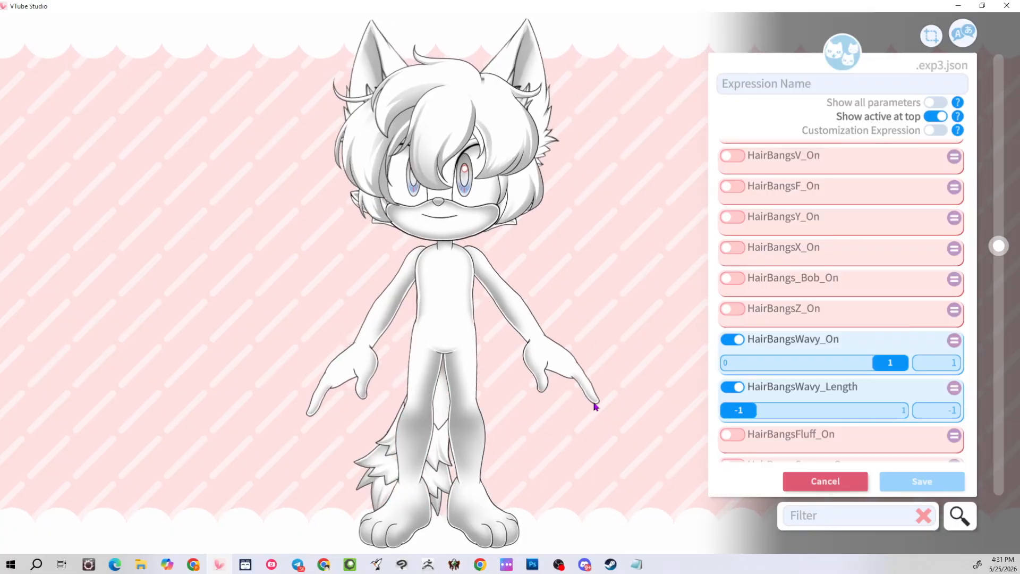
pyautogui.moveTo(667, 408)
pyautogui.mouseDown()
pyautogui.moveTo(874, 423)
pyautogui.moveTo(682, 363)
pyautogui.moveTo(685, 405)
pyautogui.mouseUp()
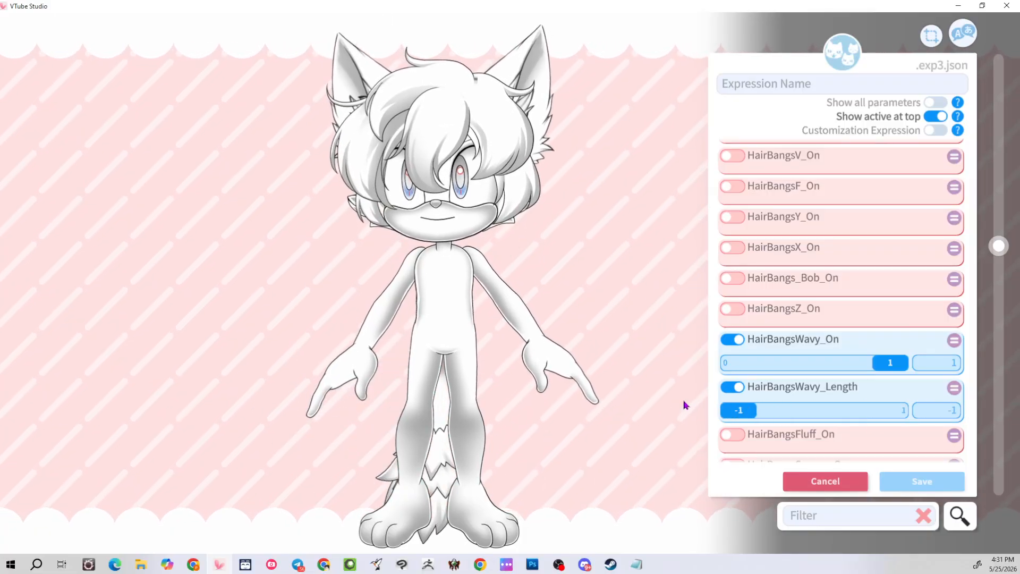
pyautogui.click(735, 389)
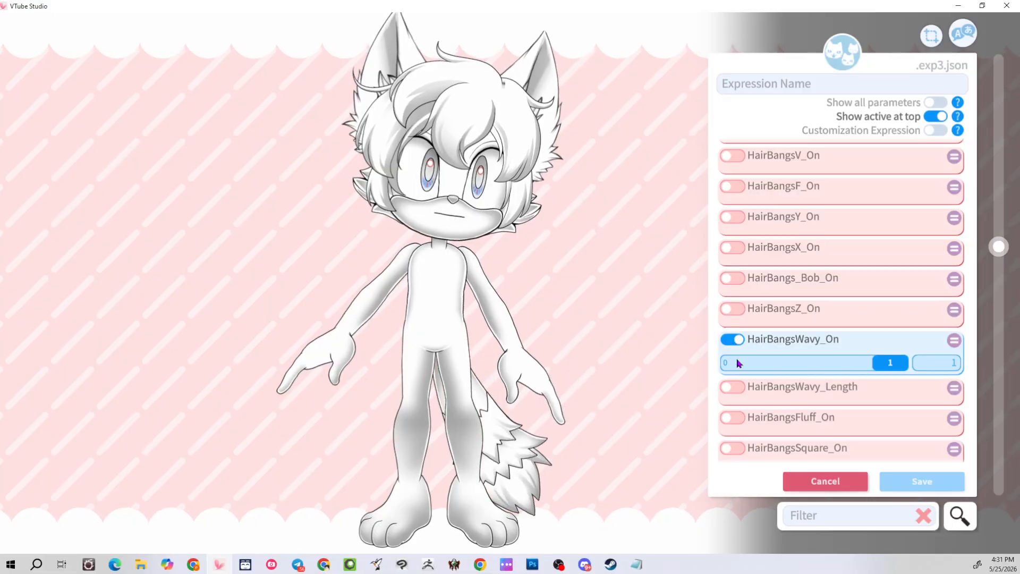
pyautogui.click(732, 339)
# Try HairBangsFluff_On at 1 and HairBangsSquare_On, one at a time, disabling each after its trial
pyautogui.click(727, 399)
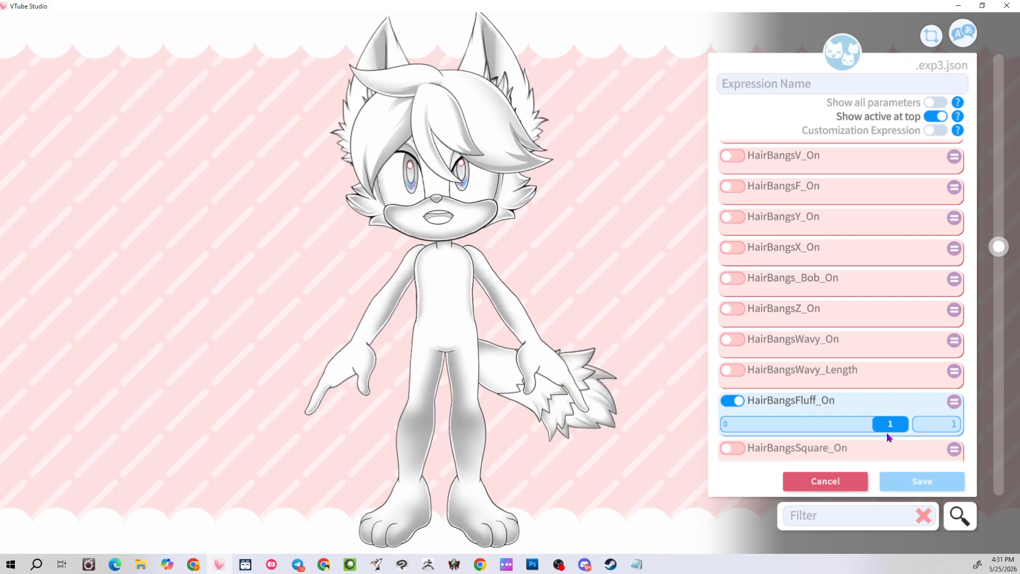
pyautogui.moveTo(888, 429); pyautogui.dragTo(733, 424)
pyautogui.click(732, 400)
pyautogui.click(730, 432)
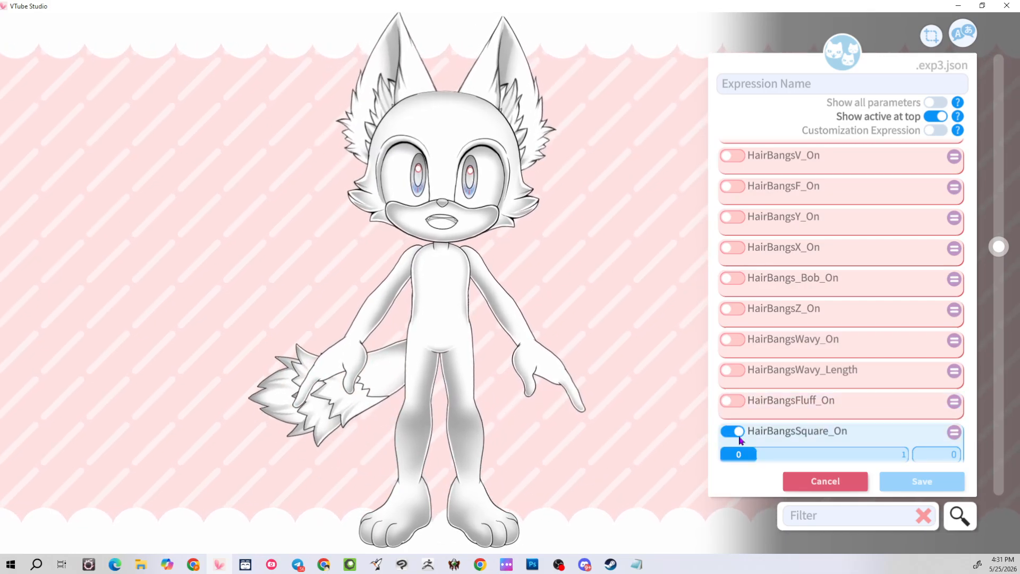
pyautogui.moveTo(765, 460); pyautogui.dragTo(735, 454)
pyautogui.scroll(-3, 755, 396)
pyautogui.click(737, 341)
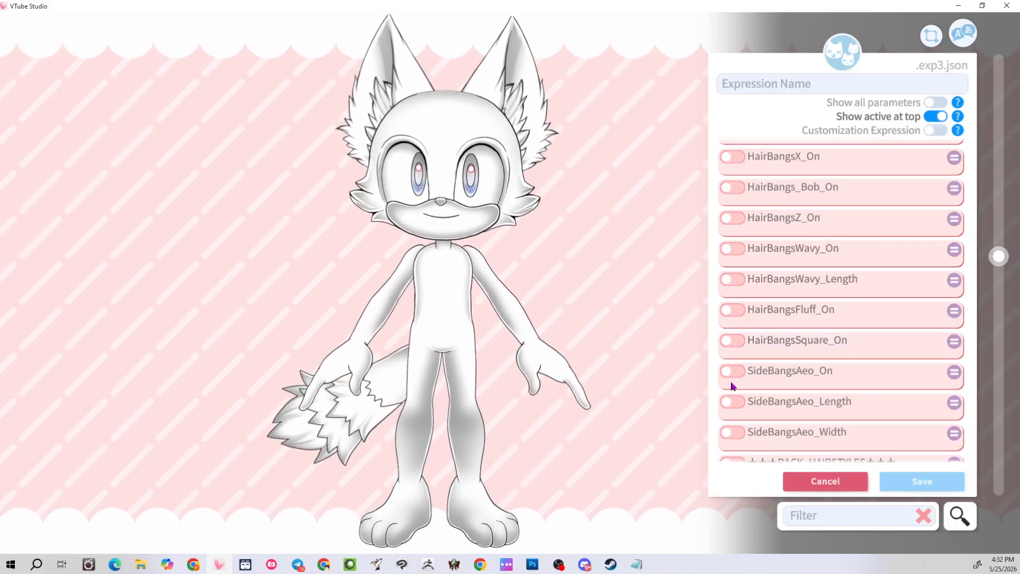
# Try SideBangsAeo_On at 1, alone and combined with HairBangs_Bob_On at 1, and disable both parameters
pyautogui.click(731, 373)
pyautogui.moveTo(739, 394); pyautogui.dragTo(891, 394)
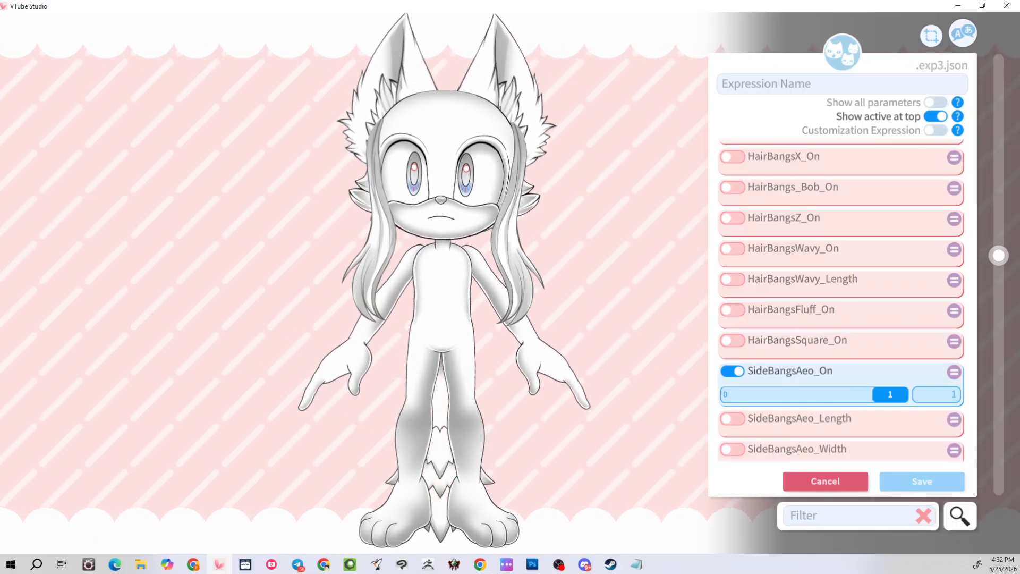
pyautogui.click(740, 192)
pyautogui.moveTo(742, 213); pyautogui.dragTo(1008, 232)
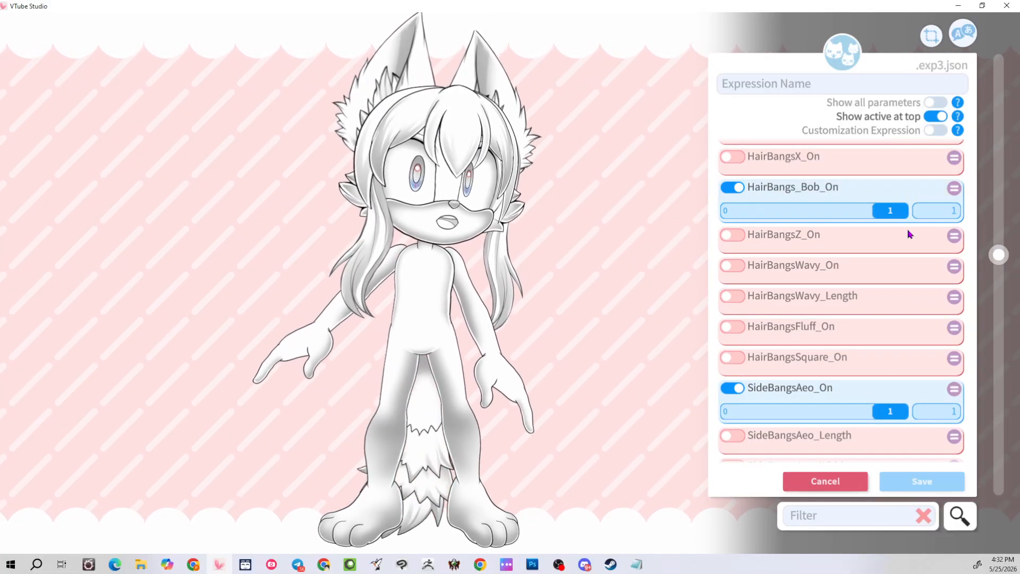
pyautogui.moveTo(890, 210); pyautogui.dragTo(710, 237)
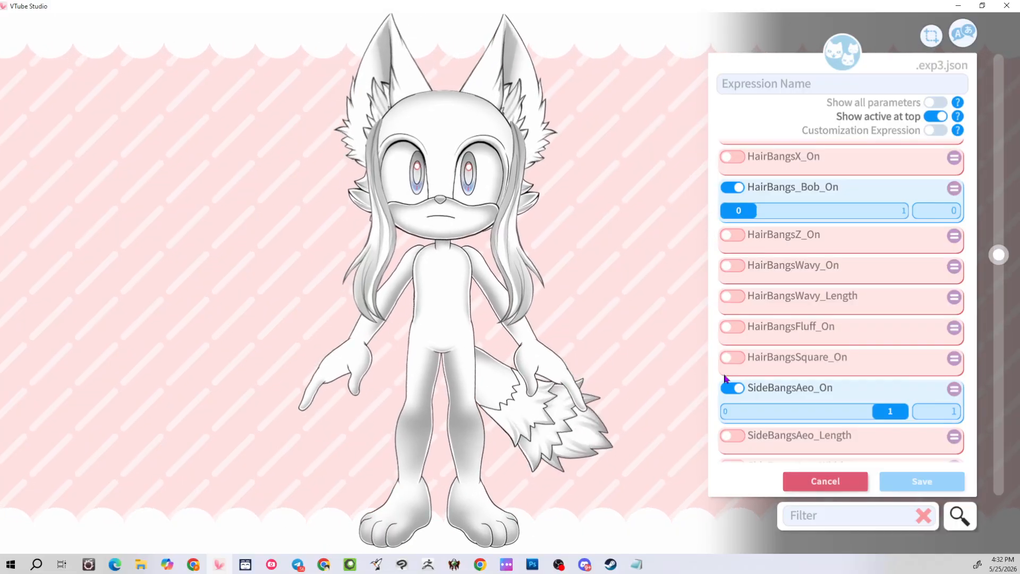
pyautogui.click(732, 187)
pyautogui.click(732, 370)
# Try SideBangsAeo_On at 1 with SideBangsAeo_Length at 1 and SideBangsAeo_Width at -1, and disable all three parameters
pyautogui.click(733, 401)
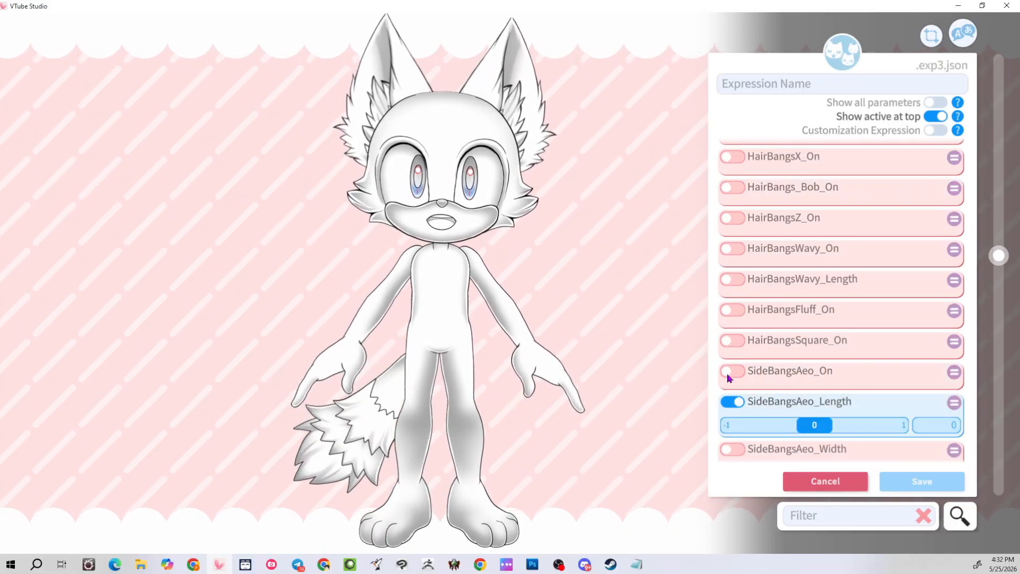
pyautogui.click(729, 372)
pyautogui.moveTo(814, 442); pyautogui.dragTo(903, 425)
pyautogui.scroll(-2, 735, 416)
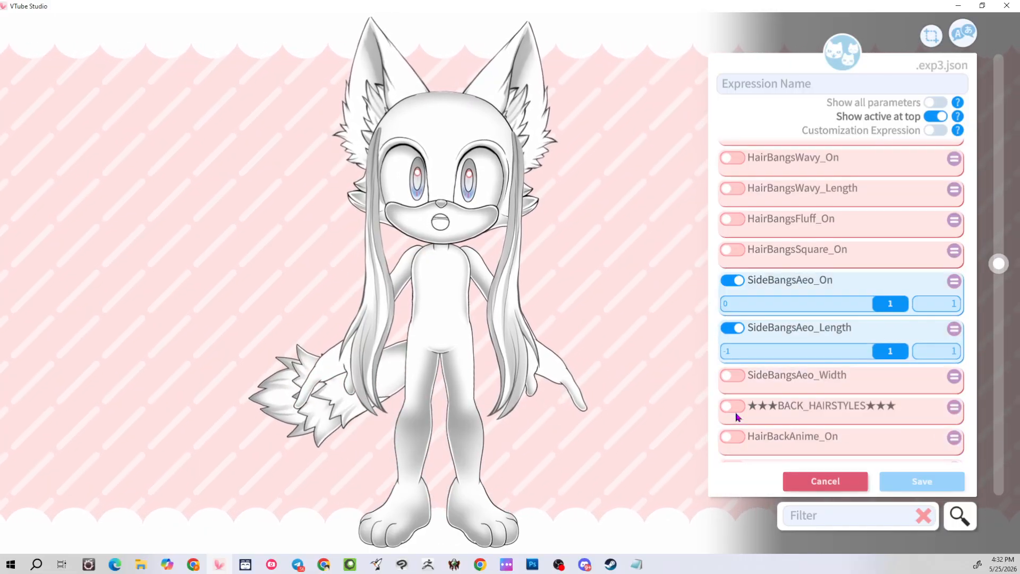
pyautogui.click(732, 374)
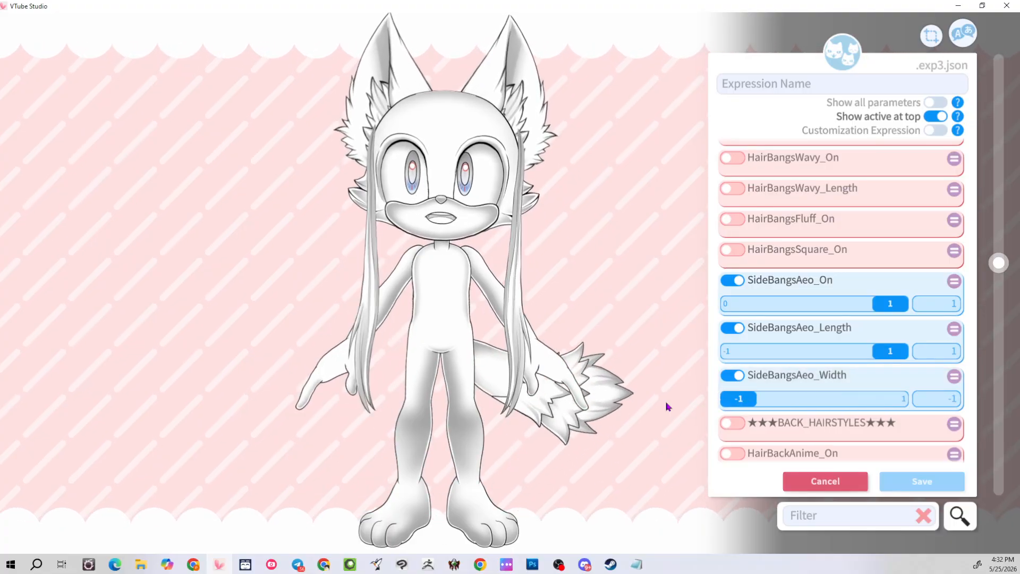
pyautogui.click(731, 375)
pyautogui.click(737, 329)
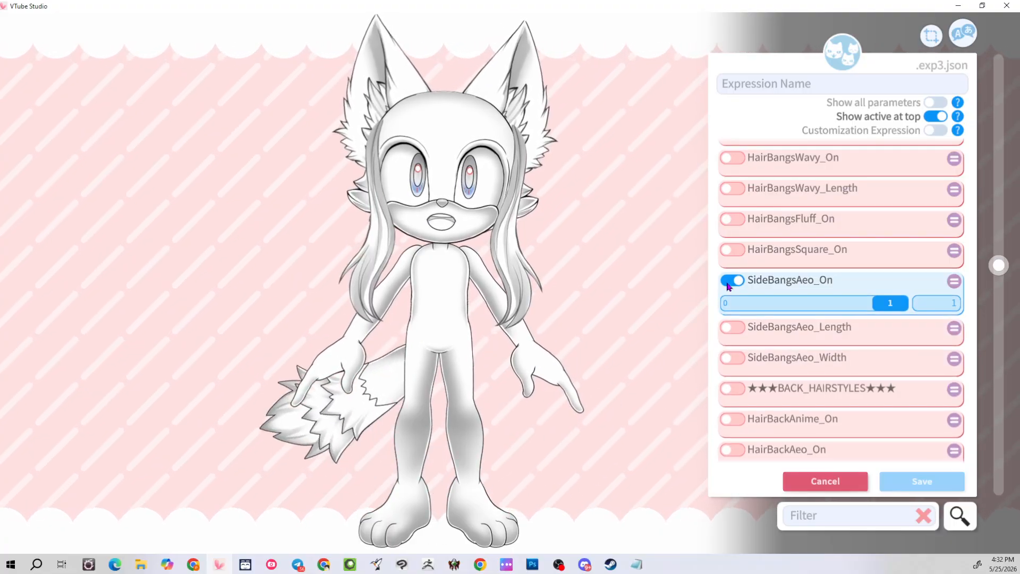
pyautogui.click(732, 280)
# Try the HairBackAnime_On back hairstyle, leave it at 0, and set HairBackAeo_On to 1
pyautogui.click(728, 403)
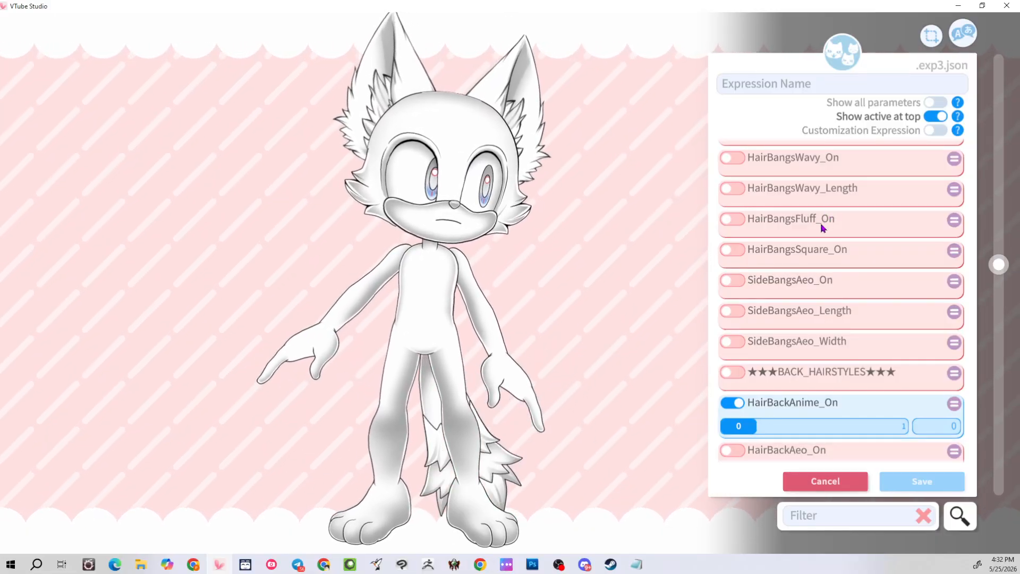
pyautogui.scroll(10, 816, 220)
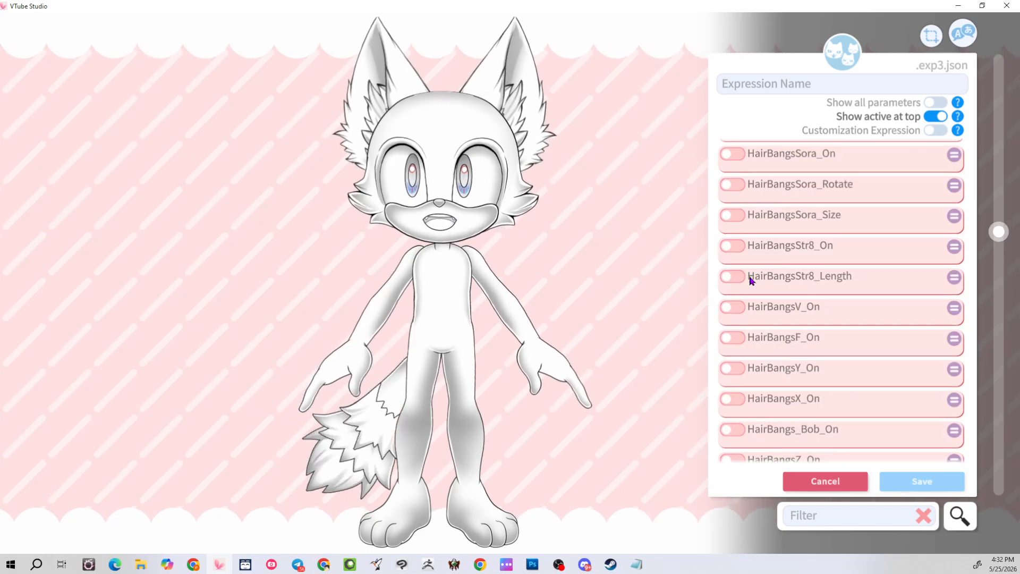
pyautogui.scroll(-10, 772, 298)
pyautogui.scroll(-5, 755, 378)
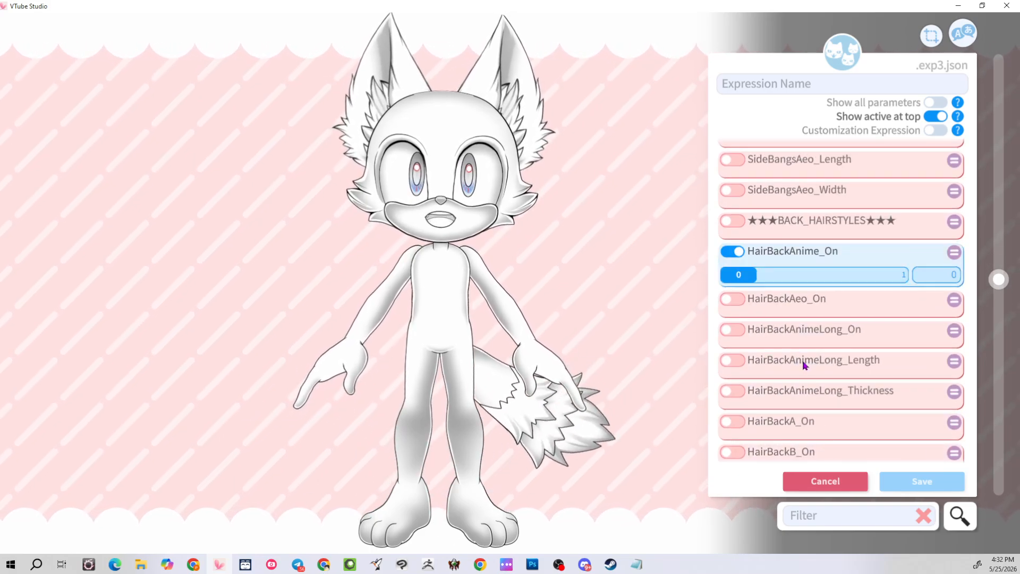
pyautogui.click(729, 301)
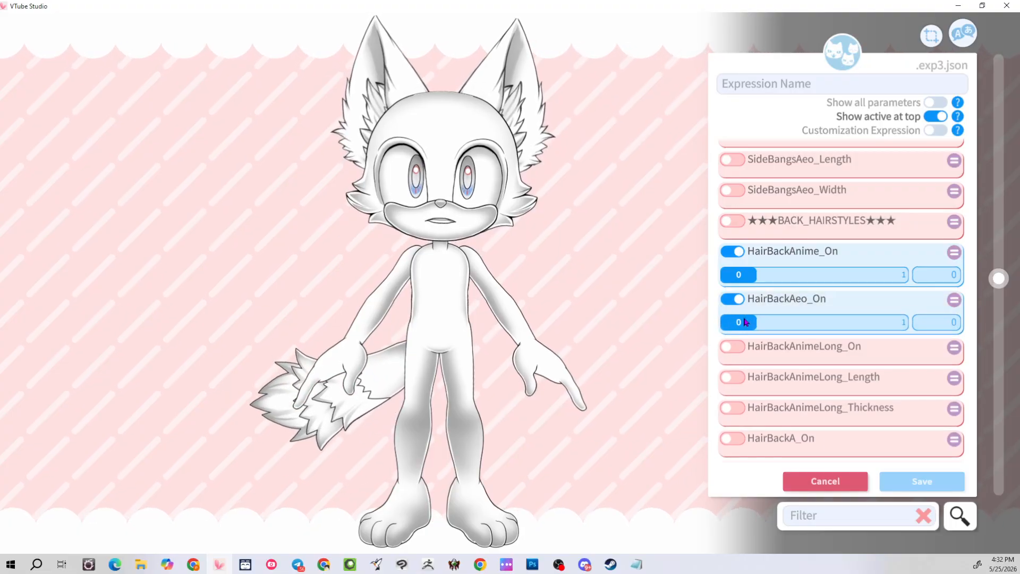
pyautogui.moveTo(744, 322); pyautogui.dragTo(966, 341)
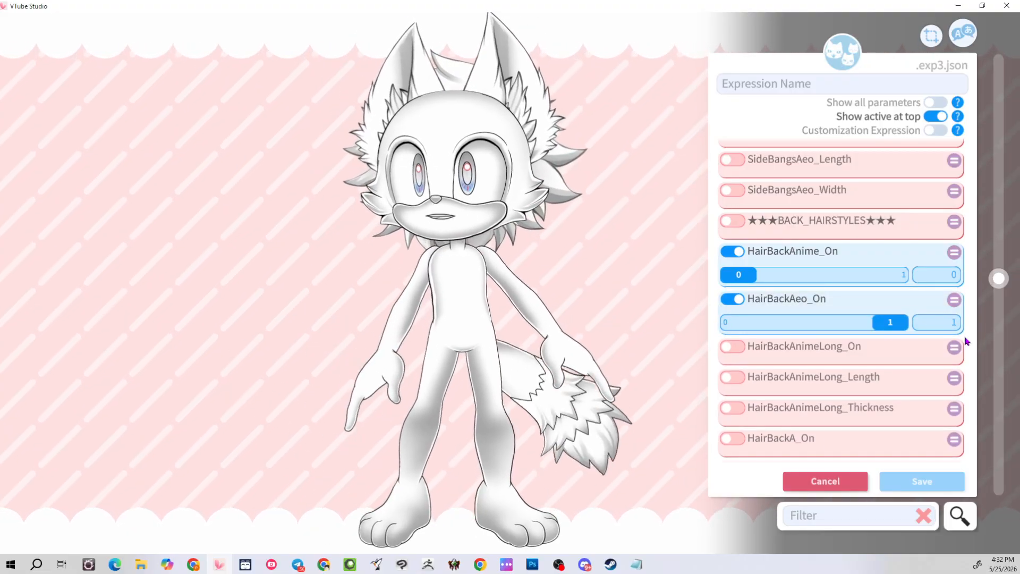
# Try HairBangsAeo_On together with the HairBackAeo_On back hair, and return the bangs to 0
pyautogui.scroll(5, 786, 205)
pyautogui.scroll(6, 777, 202)
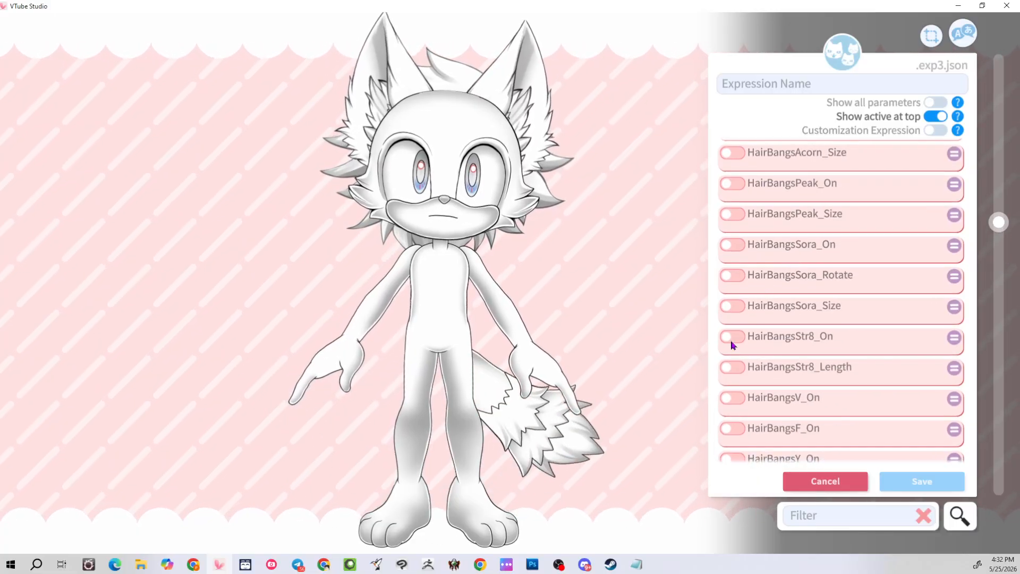
pyautogui.scroll(8, 747, 313)
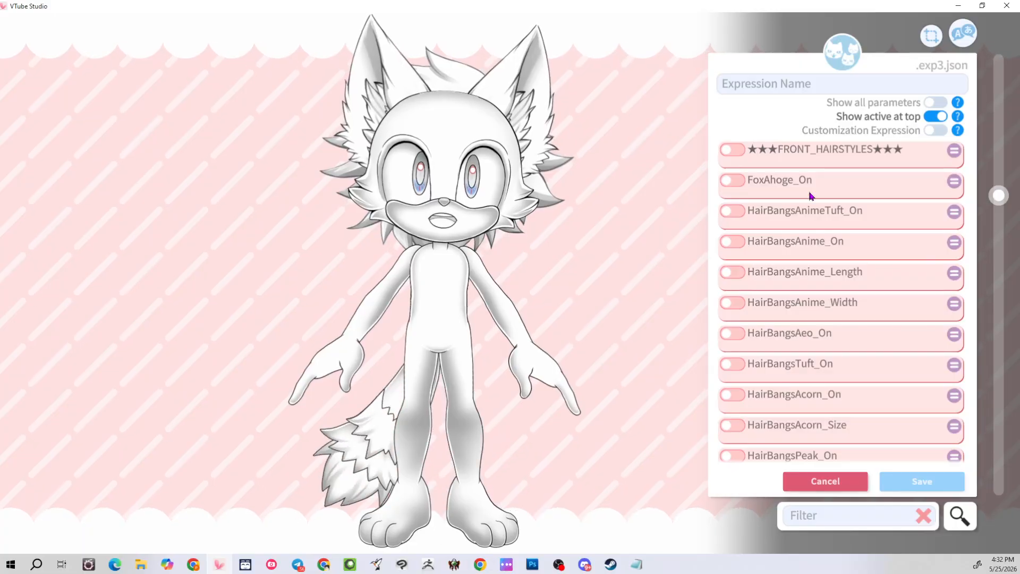
pyautogui.click(732, 333)
pyautogui.moveTo(736, 357)
pyautogui.mouseDown()
pyautogui.moveTo(968, 365)
pyautogui.moveTo(728, 359)
pyautogui.mouseUp()
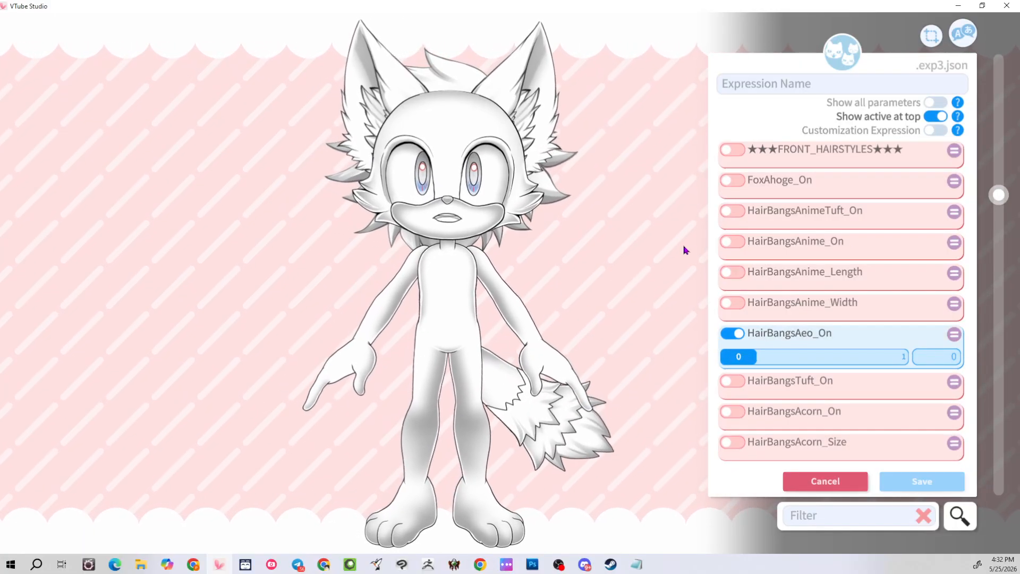
# Try HairBangsAnime_On at 1 with HairBangsAnime_Length at -1, and disable both along with HairBangsAeo_On
pyautogui.click(730, 242)
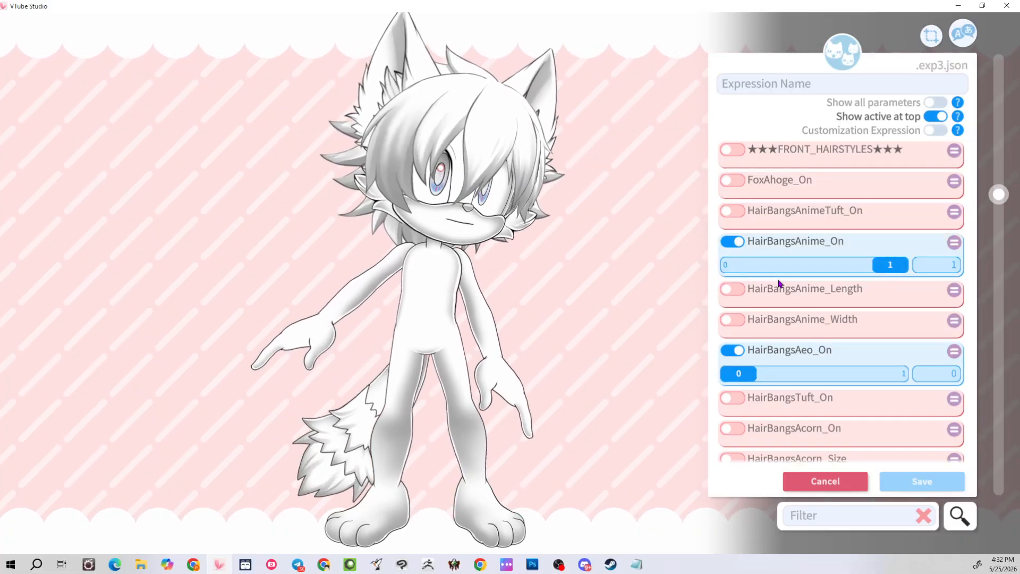
pyautogui.click(738, 293)
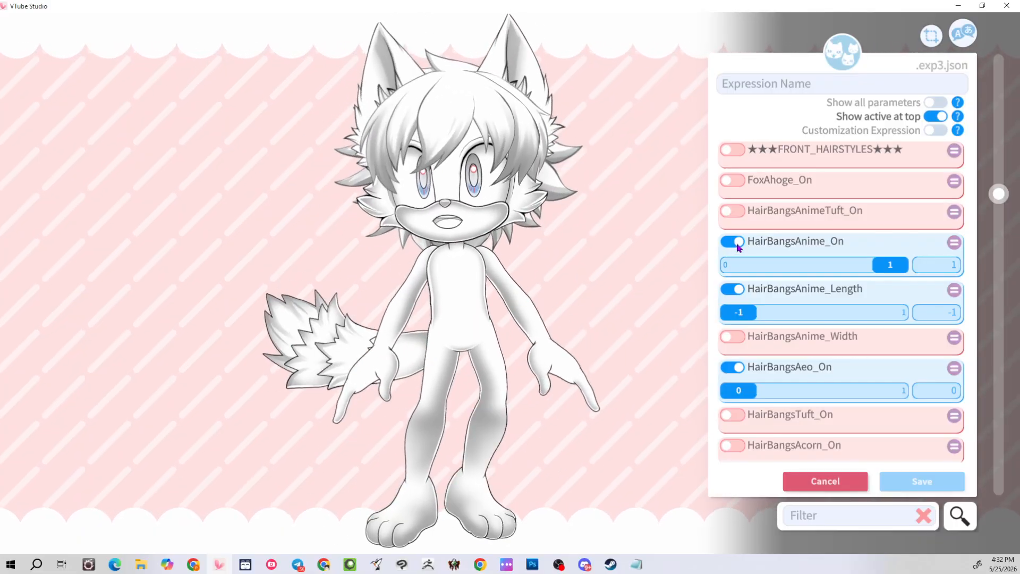
pyautogui.click(738, 243)
pyautogui.click(732, 272)
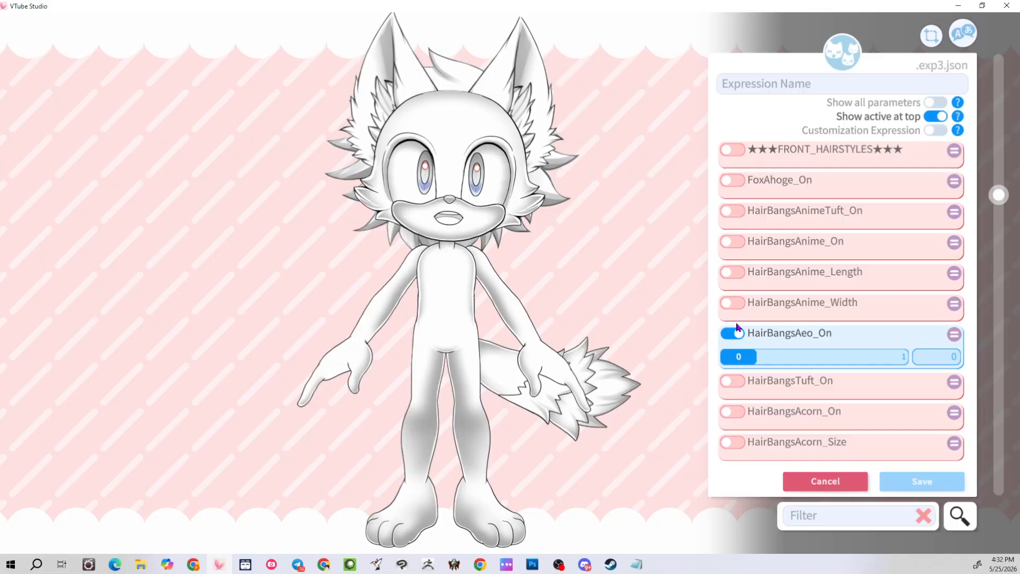
pyautogui.click(732, 334)
# Disable the HairBackAnime_On and HairBackAeo_On back hairstyle parameters
pyautogui.scroll(-3, 789, 318)
pyautogui.scroll(-20, 789, 321)
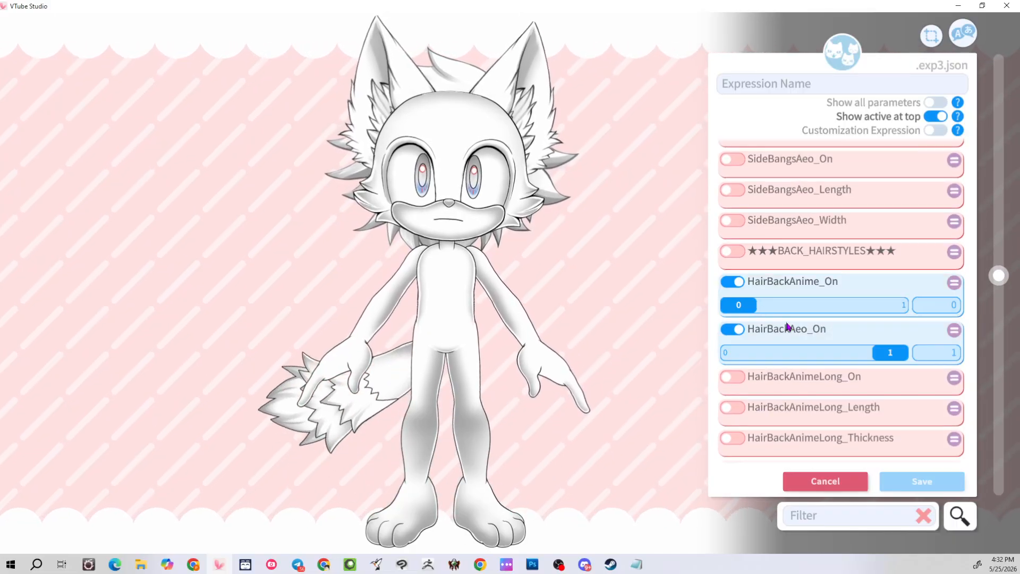
pyautogui.click(733, 282)
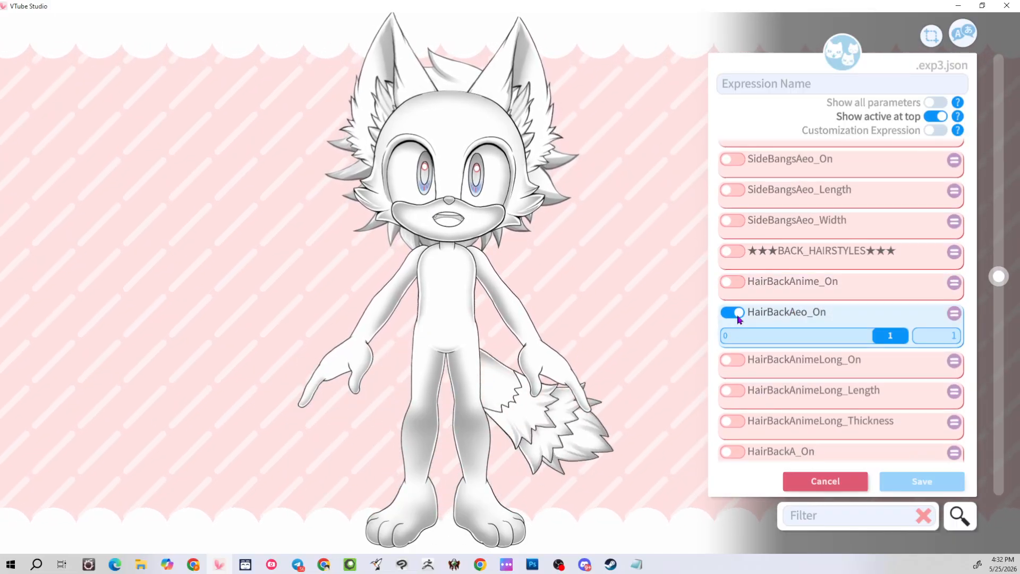
pyautogui.click(732, 312)
# Set HairBackAnimeLong_On to 1, try HairBackAnimeLong_Length at -1 and about 0.32, and raise HairBackAnimeLong_Thickness to its maximum
pyautogui.click(732, 343)
pyautogui.moveTo(739, 366); pyautogui.dragTo(904, 378)
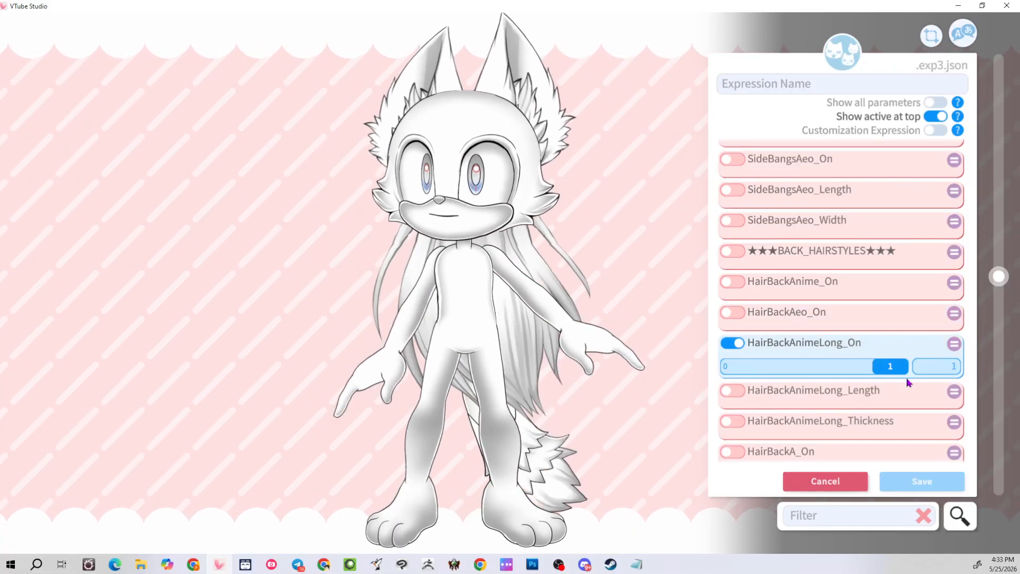
pyautogui.click(739, 391)
pyautogui.moveTo(814, 413); pyautogui.dragTo(724, 430)
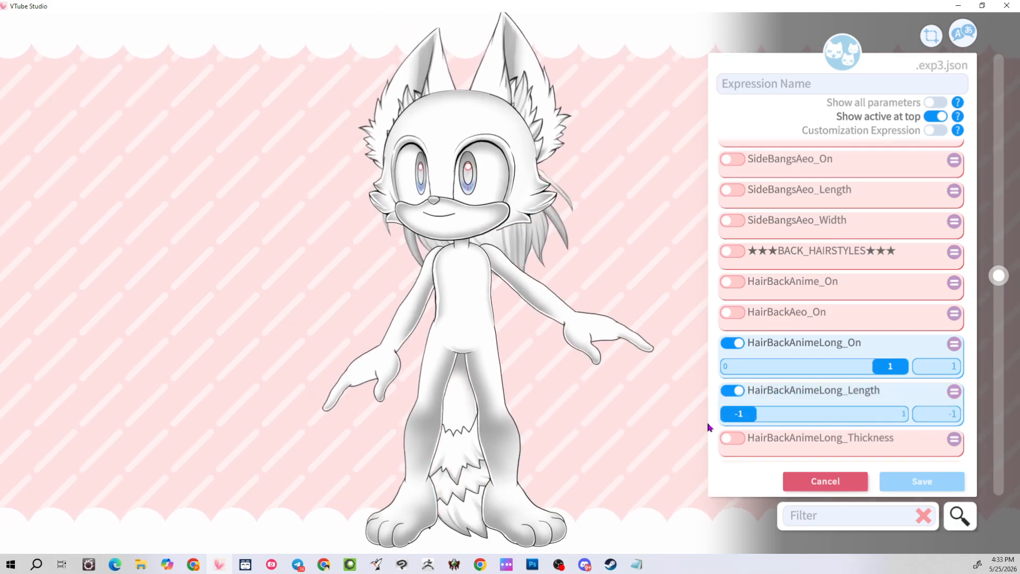
pyautogui.click(732, 439)
pyautogui.moveTo(739, 413); pyautogui.dragTo(838, 414)
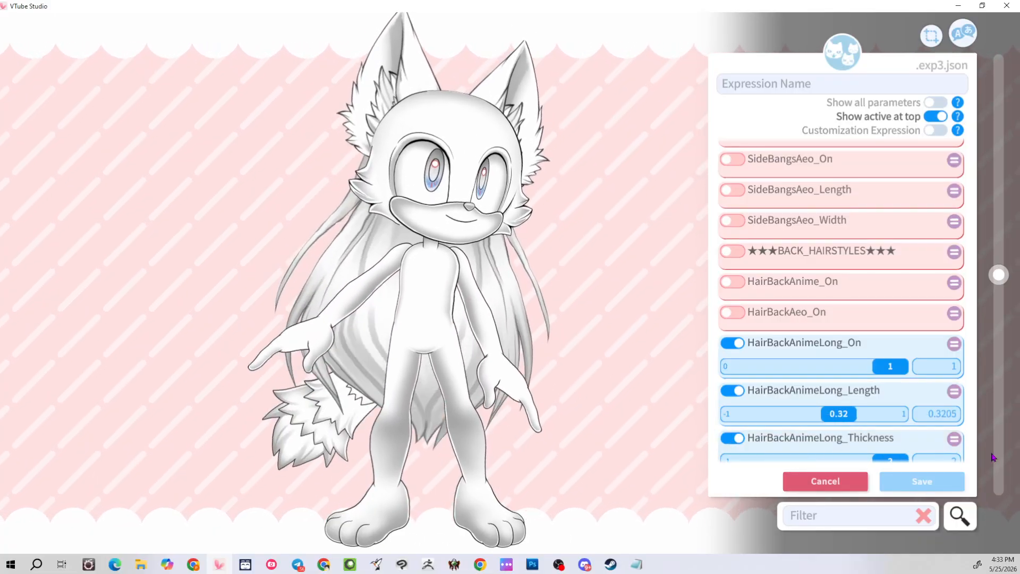
# Disable the HairBackAnimeLong_On, HairBackAnimeLong_Length and HairBackAnimeLong_Thickness parameters in the expression
pyautogui.moveTo(970, 457); pyautogui.dragTo(731, 452)
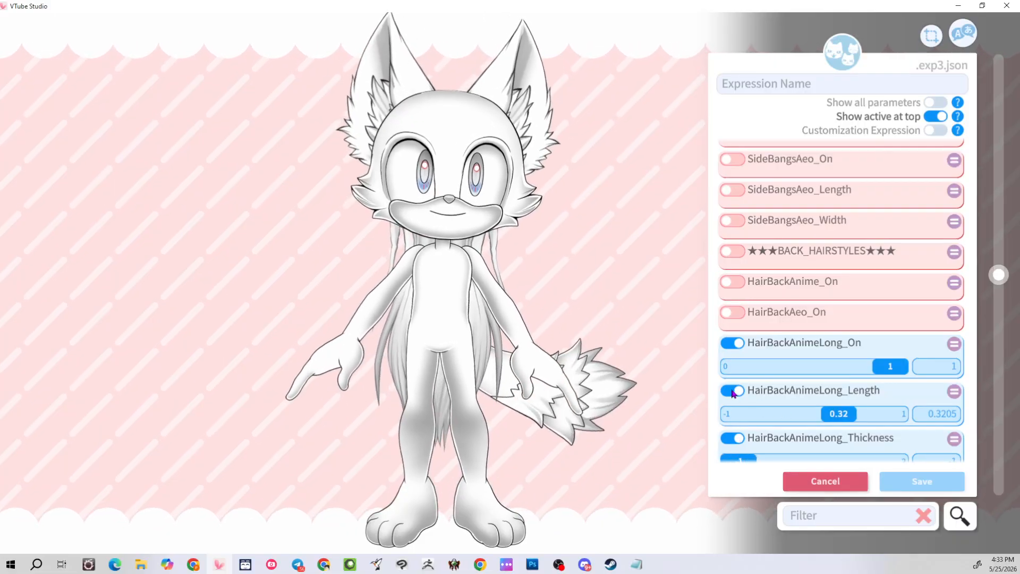
pyautogui.click(732, 391)
pyautogui.click(732, 343)
pyautogui.click(731, 402)
pyautogui.scroll(-1, 765, 381)
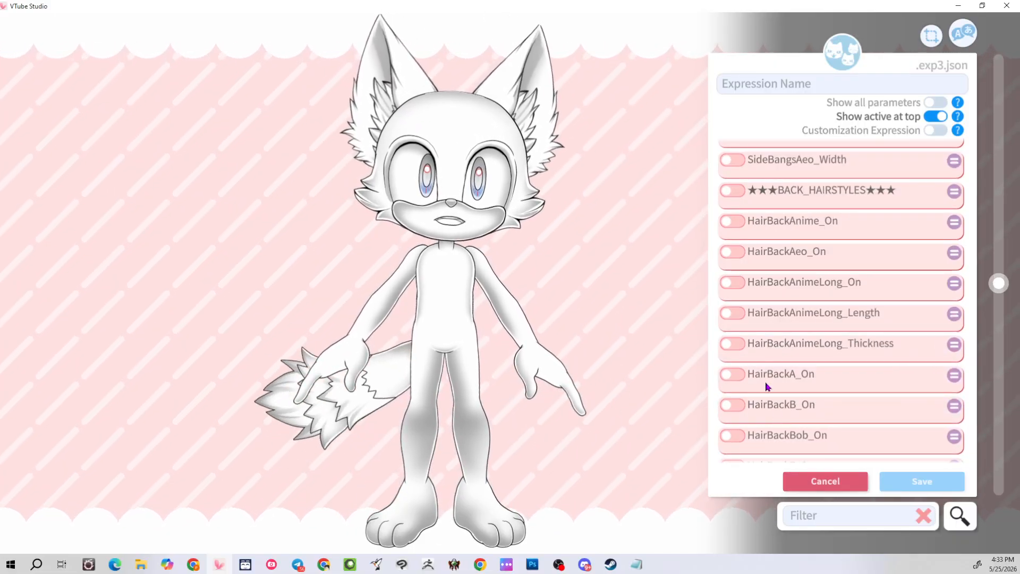
# Try the HairBackA_On and HairBackB_On back hairstyles one at a time and disable each again
pyautogui.click(732, 373)
pyautogui.moveTo(746, 404); pyautogui.dragTo(715, 379)
pyautogui.click(732, 374)
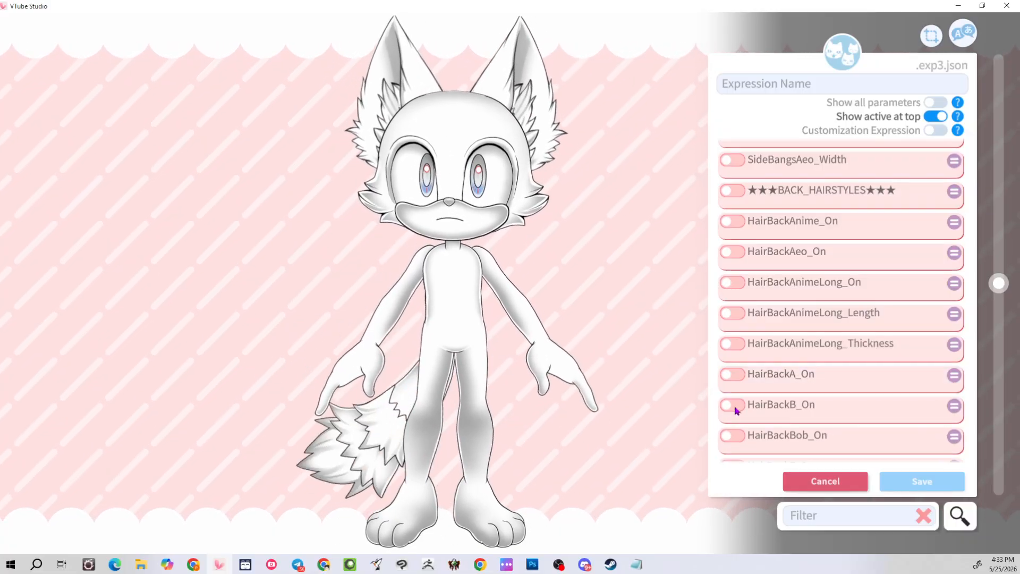
pyautogui.click(729, 409)
pyautogui.moveTo(740, 423); pyautogui.dragTo(903, 398)
pyautogui.click(739, 408)
# Try HairBackBob_On at values of about 0.55 and 1.5, and disable it again
pyautogui.scroll(-1, 747, 404)
pyautogui.click(732, 375)
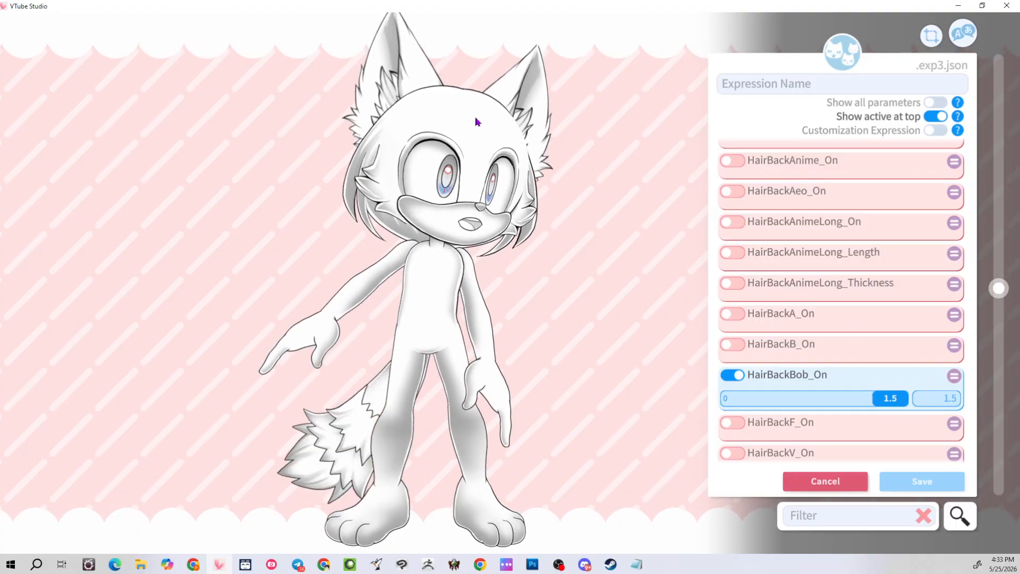
pyautogui.click(807, 397)
pyautogui.moveTo(806, 397)
pyautogui.mouseDown()
pyautogui.moveTo(699, 402)
pyautogui.moveTo(794, 402)
pyautogui.mouseUp()
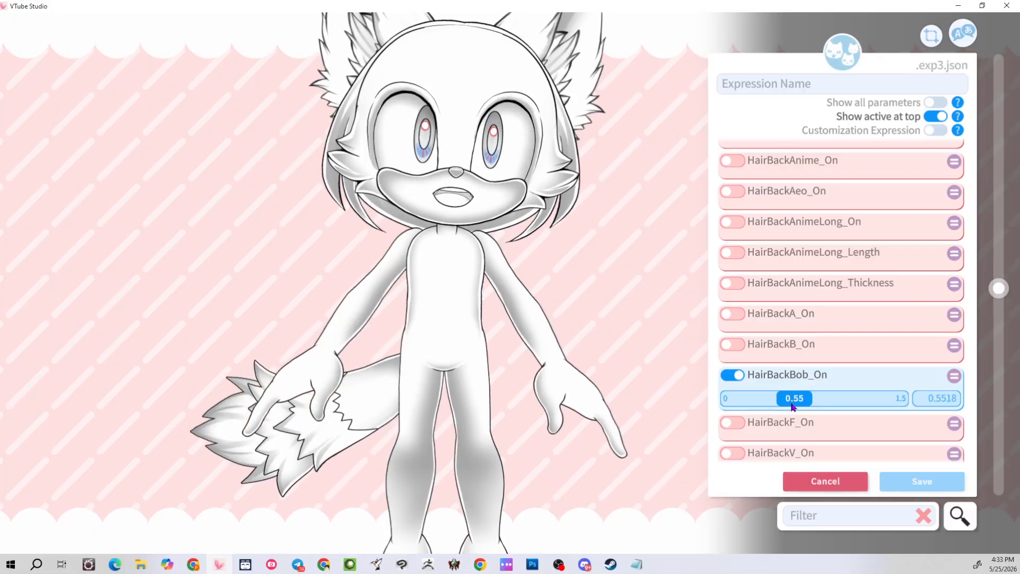
pyautogui.moveTo(795, 402); pyautogui.dragTo(1014, 423)
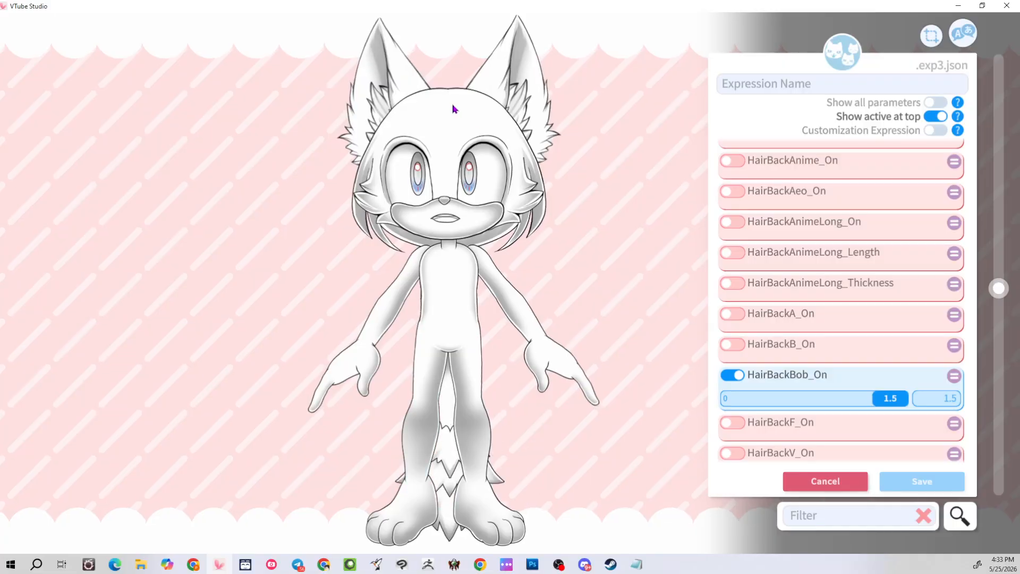
pyautogui.click(734, 375)
# Try the HairBackF_On hairstyle at 1 and the HairBackV_On hairstyle, disabling each again
pyautogui.click(731, 406)
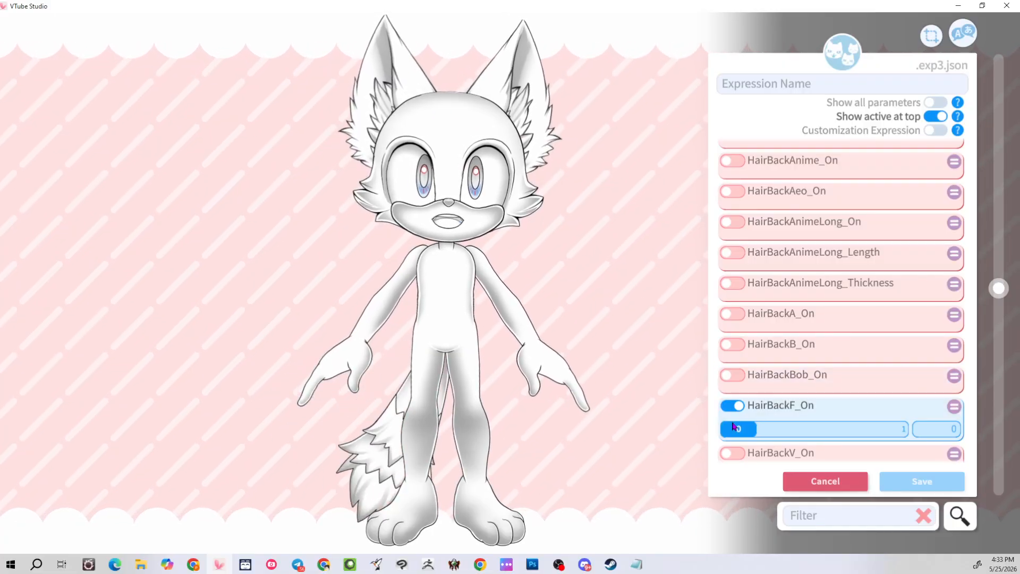
pyautogui.moveTo(732, 429); pyautogui.dragTo(912, 431)
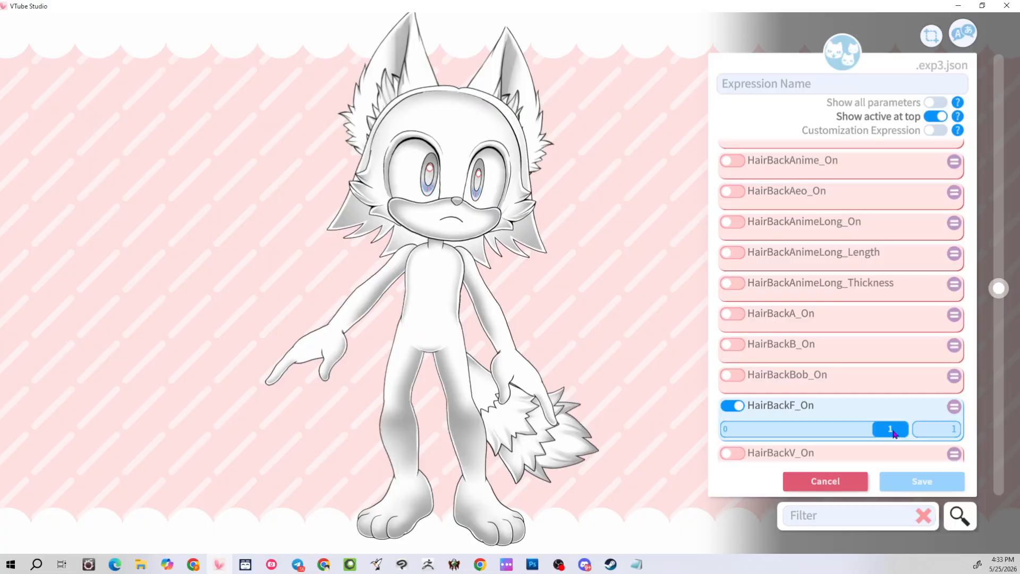
pyautogui.click(733, 406)
pyautogui.click(735, 435)
pyautogui.scroll(-3, 778, 361)
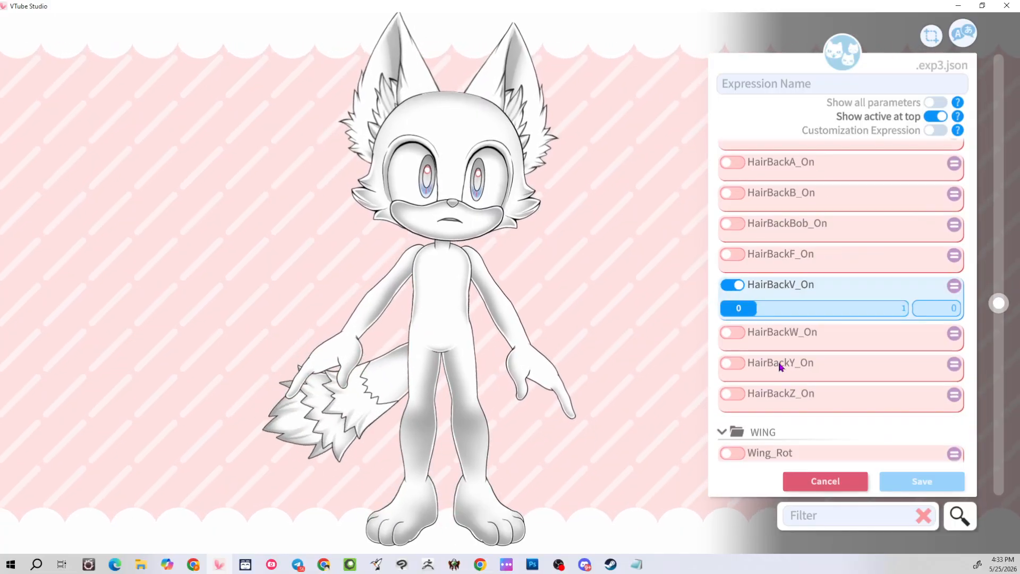
pyautogui.moveTo(733, 307)
pyautogui.mouseDown()
pyautogui.moveTo(887, 307)
pyautogui.moveTo(723, 309)
pyautogui.mouseUp()
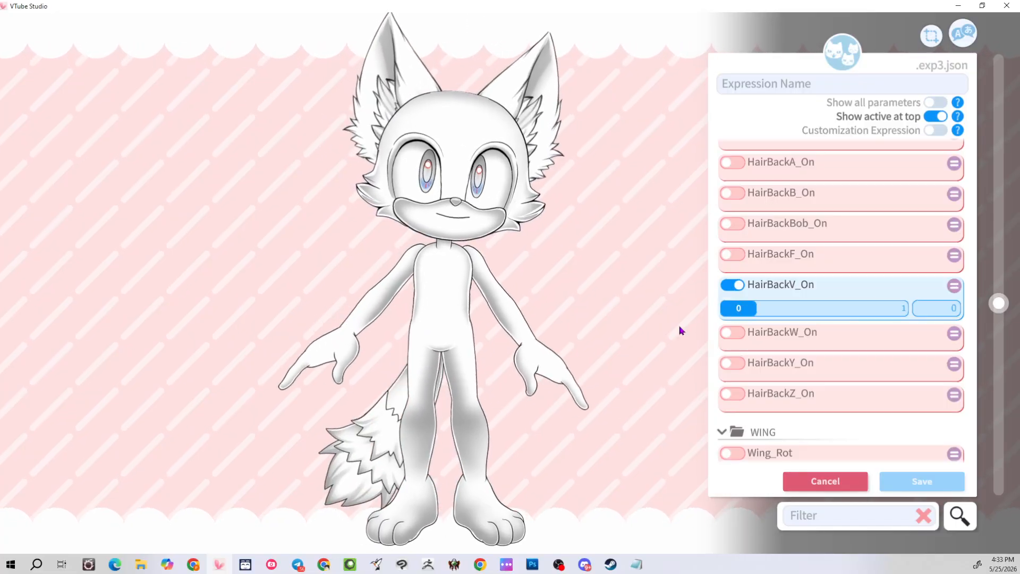
pyautogui.click(732, 286)
# Try the HairBackW_On, HairBackY_On and HairBackZ_On back hairstyles one at a time, disabling each again
pyautogui.click(732, 316)
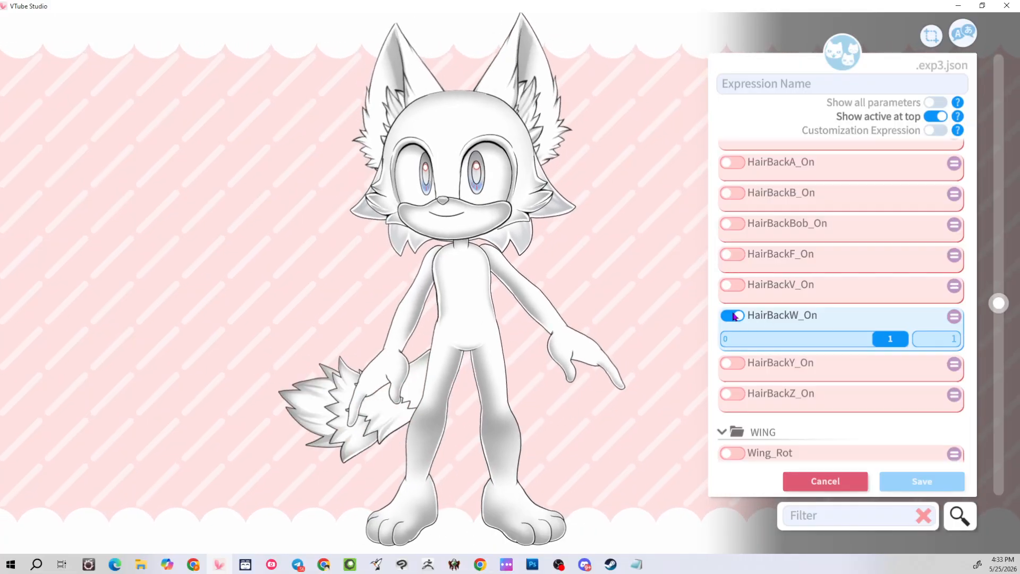
pyautogui.click(733, 315)
pyautogui.click(736, 347)
pyautogui.moveTo(745, 373); pyautogui.dragTo(1012, 401)
pyautogui.click(739, 346)
pyautogui.click(732, 376)
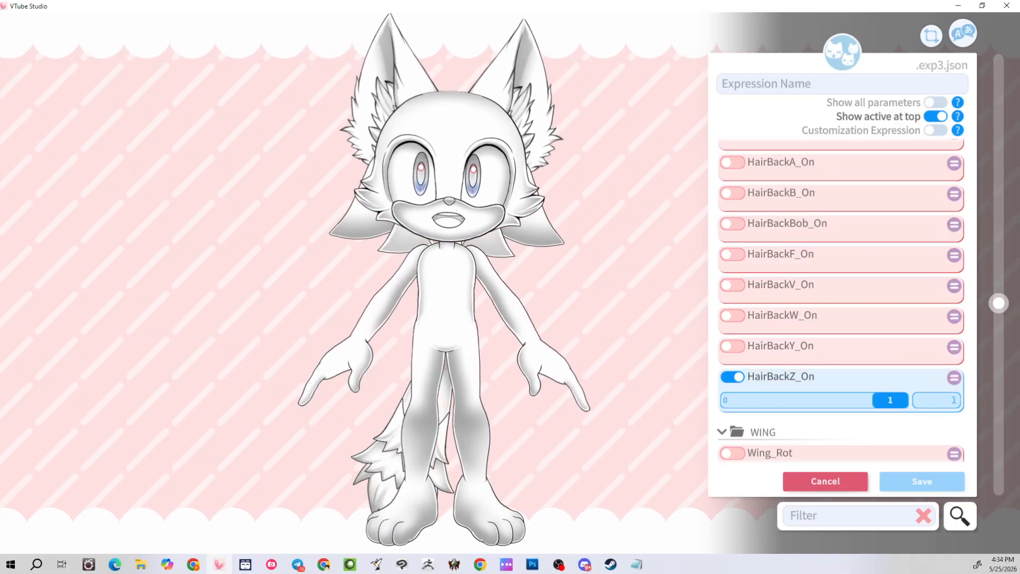
pyautogui.moveTo(891, 400); pyautogui.dragTo(720, 392)
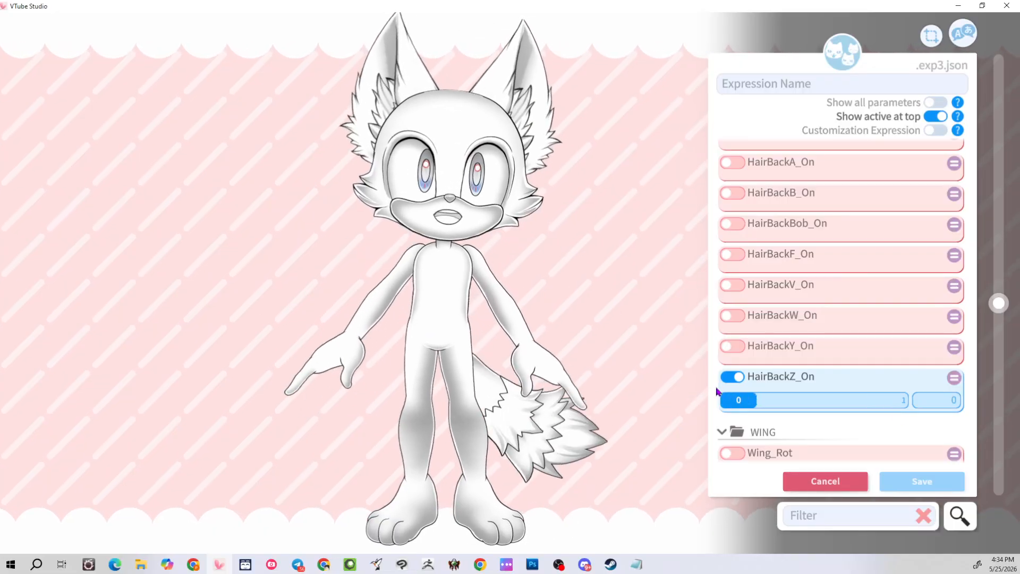
pyautogui.click(732, 377)
# Enable the HairBackW_On back hairstyle with a value of 1
pyautogui.click(732, 316)
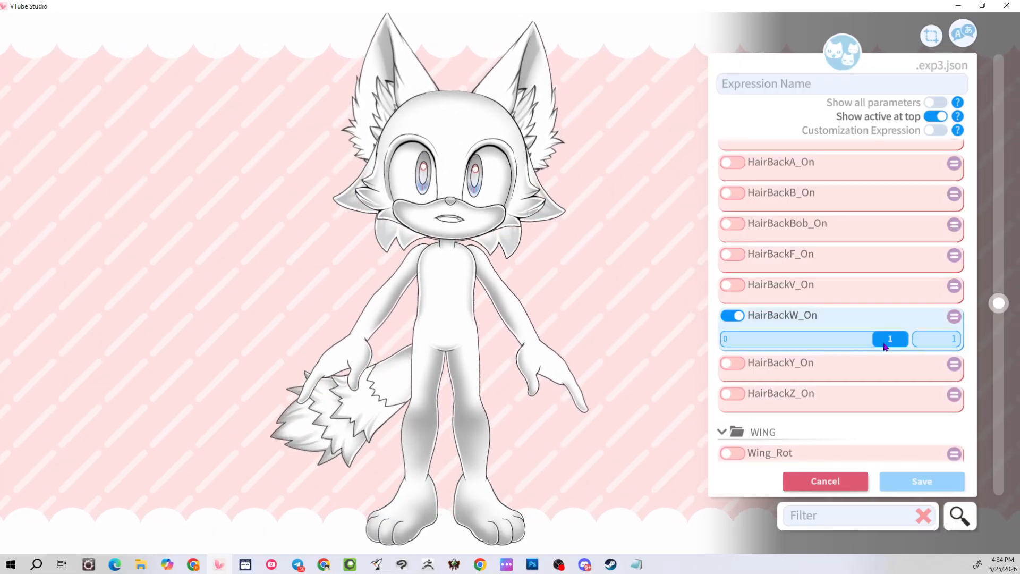
# Try the HairBangsZ_On and HairBangs_Bob_On bangs at 1, disabling each again
pyautogui.scroll(10, 807, 267)
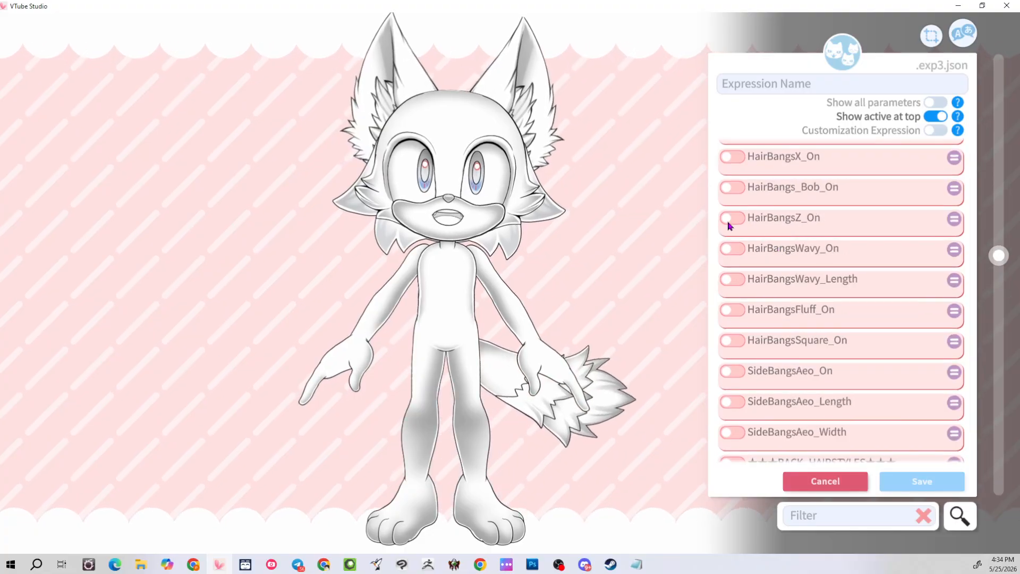
pyautogui.click(731, 219)
pyautogui.moveTo(885, 242)
pyautogui.mouseDown()
pyautogui.moveTo(735, 241)
pyautogui.moveTo(903, 239)
pyautogui.mouseUp()
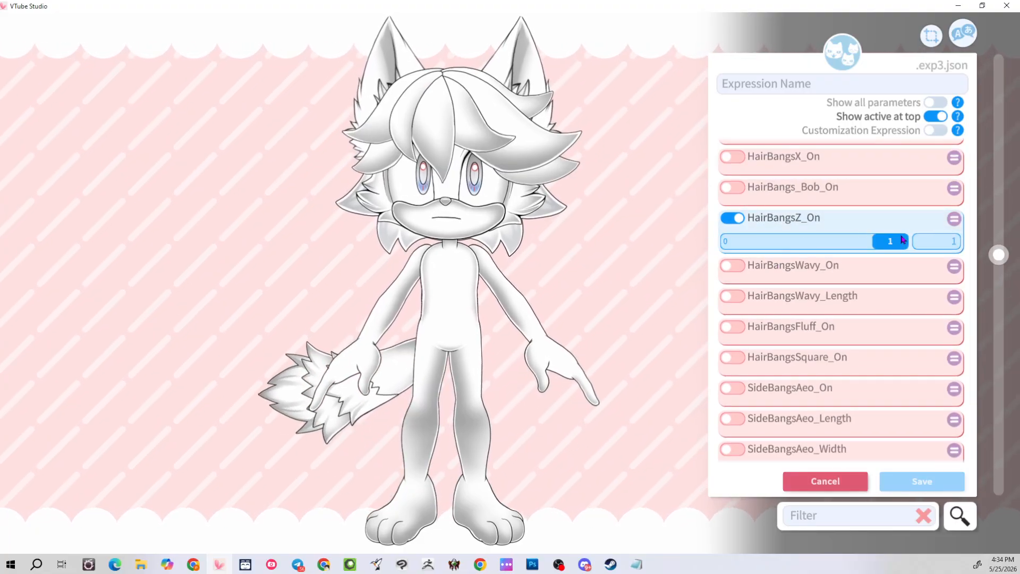
pyautogui.click(733, 187)
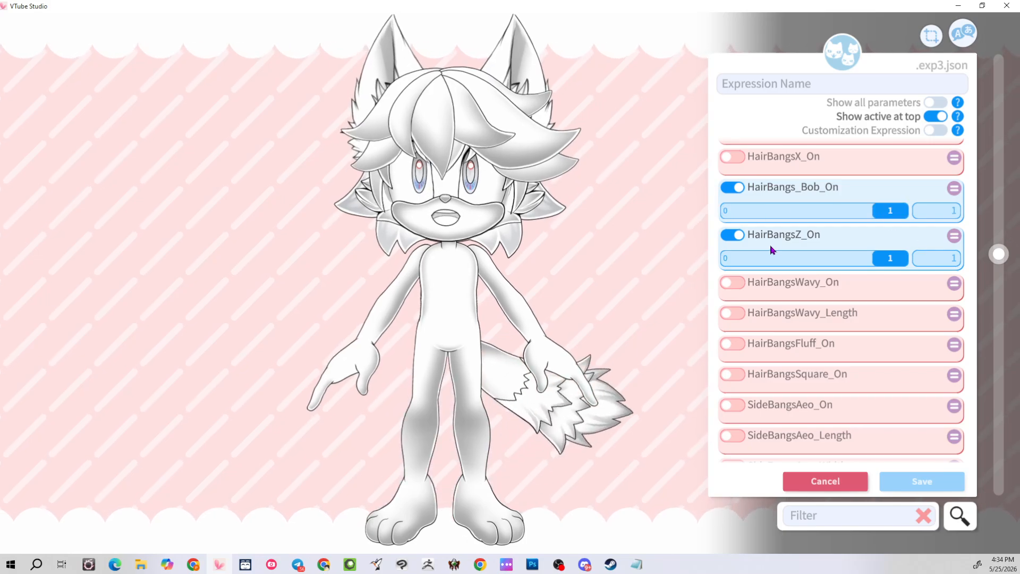
pyautogui.click(740, 236)
pyautogui.scroll(3, 745, 229)
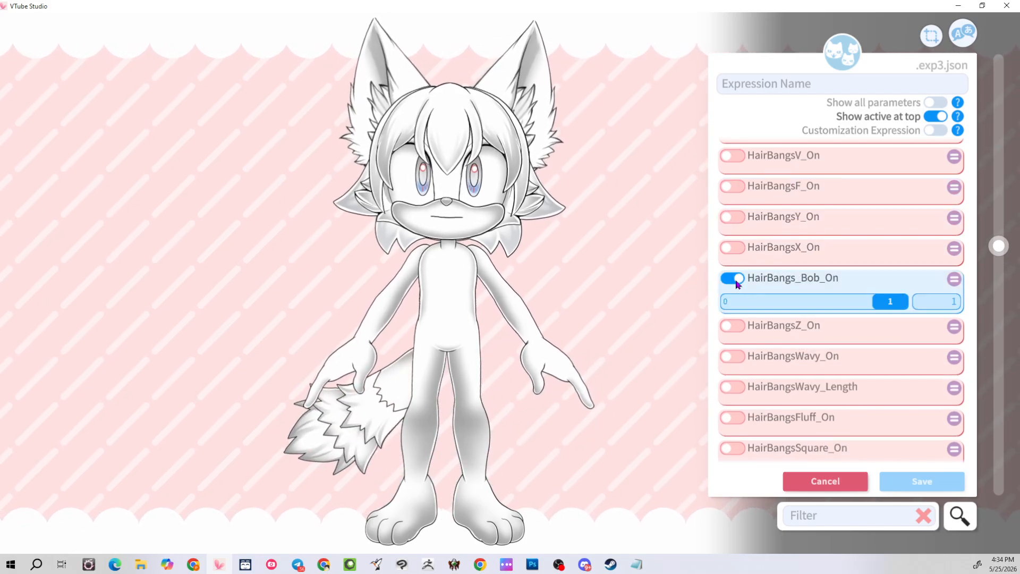
pyautogui.click(737, 281)
# Try the HairBangsX_On and HairBangsY_On bangs at 1 and disable both again
pyautogui.click(733, 249)
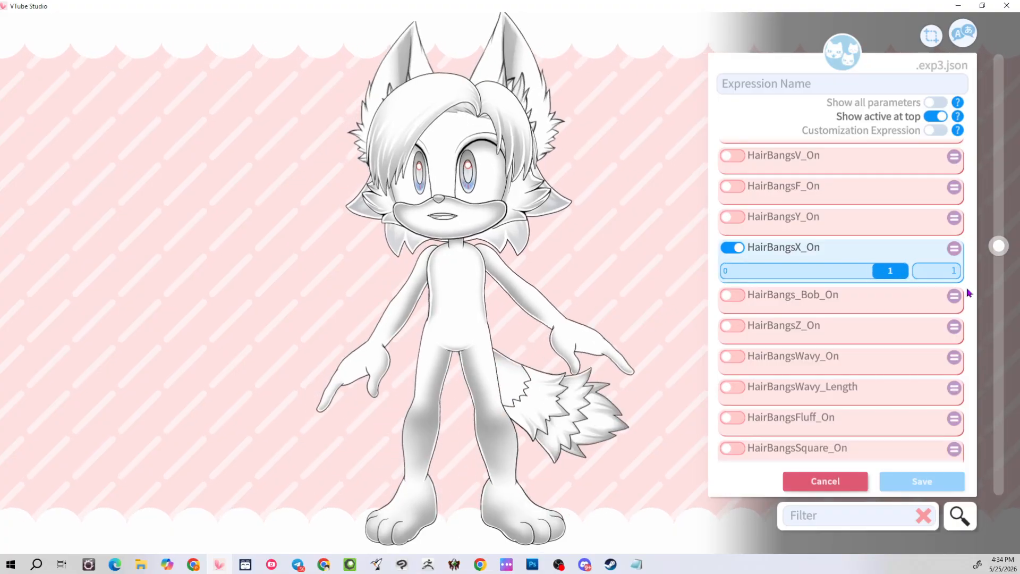
pyautogui.moveTo(835, 278); pyautogui.dragTo(697, 242)
pyautogui.click(733, 219)
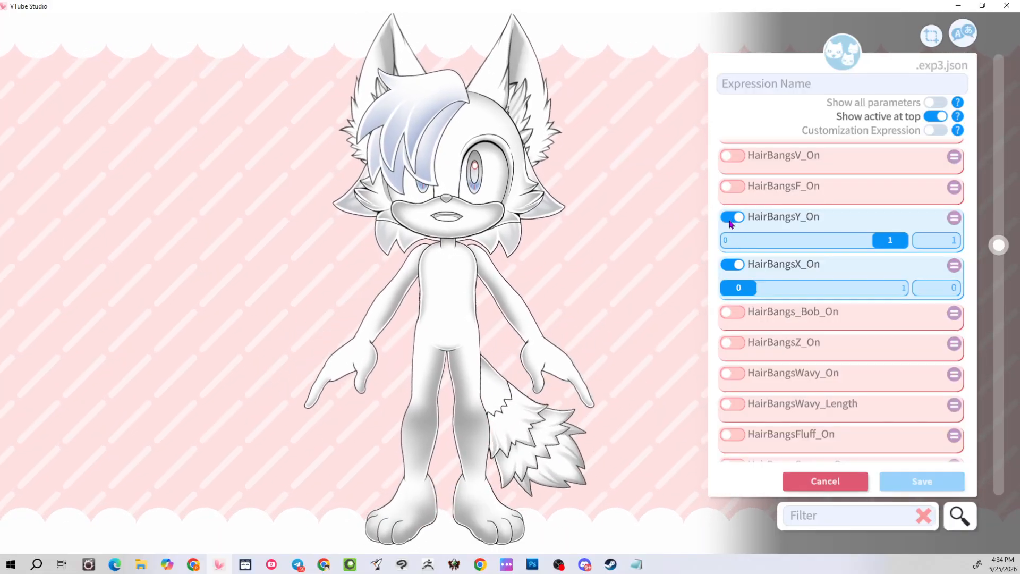
pyautogui.click(732, 218)
pyautogui.click(732, 248)
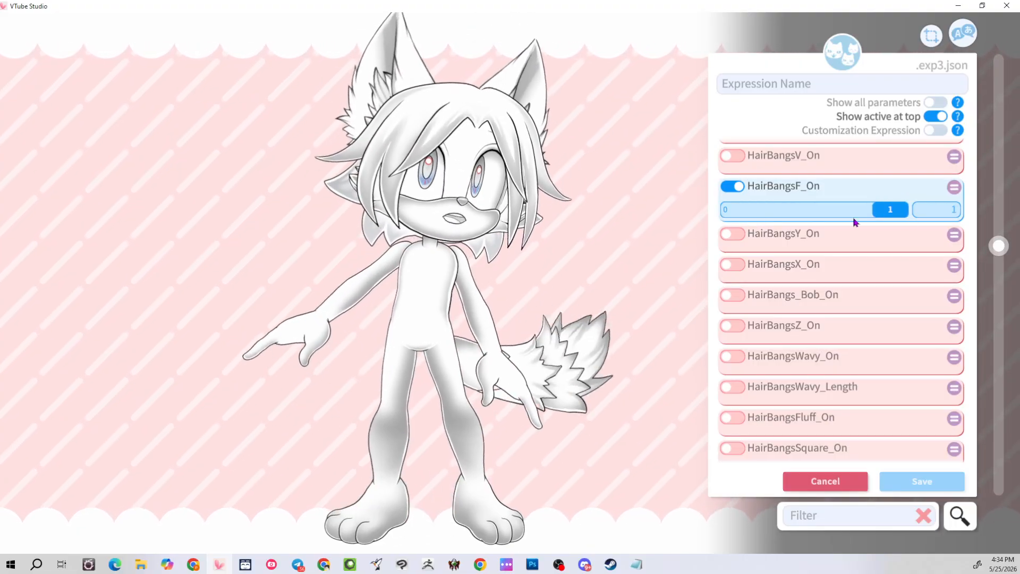
# Disable HairBangsF_On, try the HairBangsV_On bangs at 1, and disable them again
pyautogui.click(737, 187)
pyautogui.click(729, 156)
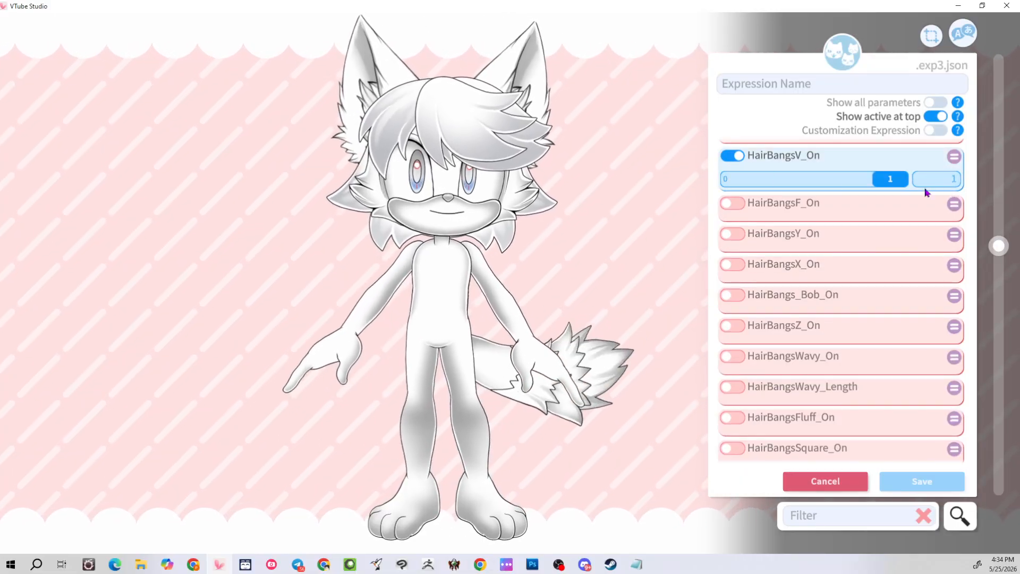
pyautogui.moveTo(927, 192); pyautogui.dragTo(736, 186)
pyautogui.scroll(2, 830, 234)
pyautogui.click(734, 188)
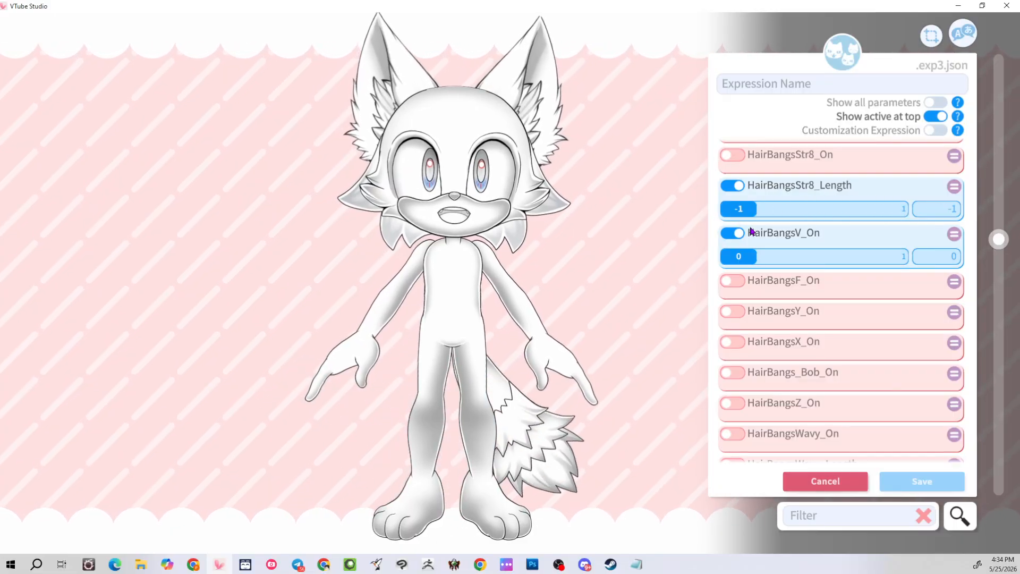
pyautogui.click(733, 233)
pyautogui.click(737, 186)
# Enable the HairBangsStr8_On bangs at 1 and set HairBangsStr8_Length to 1
pyautogui.click(735, 154)
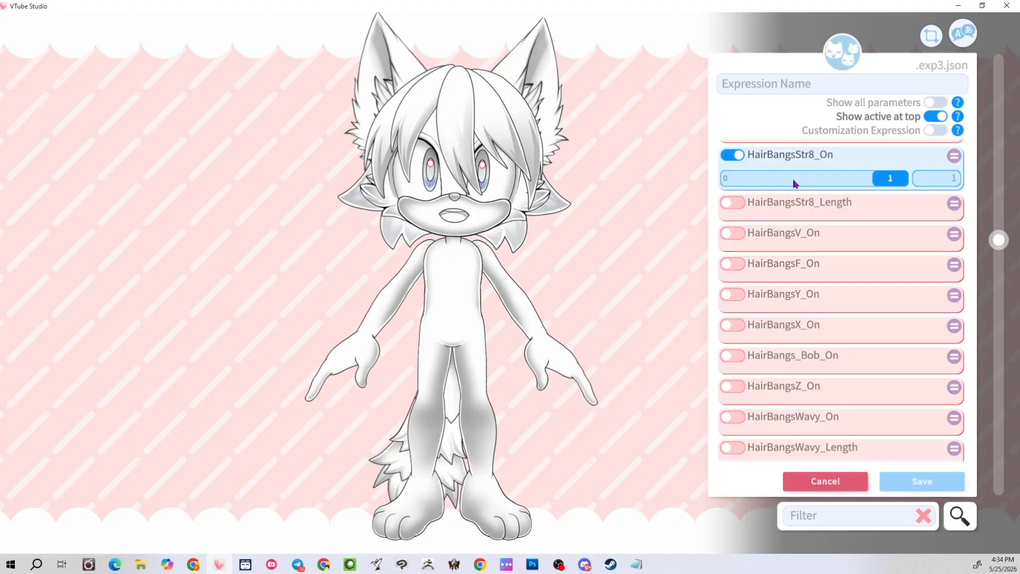
pyautogui.click(738, 203)
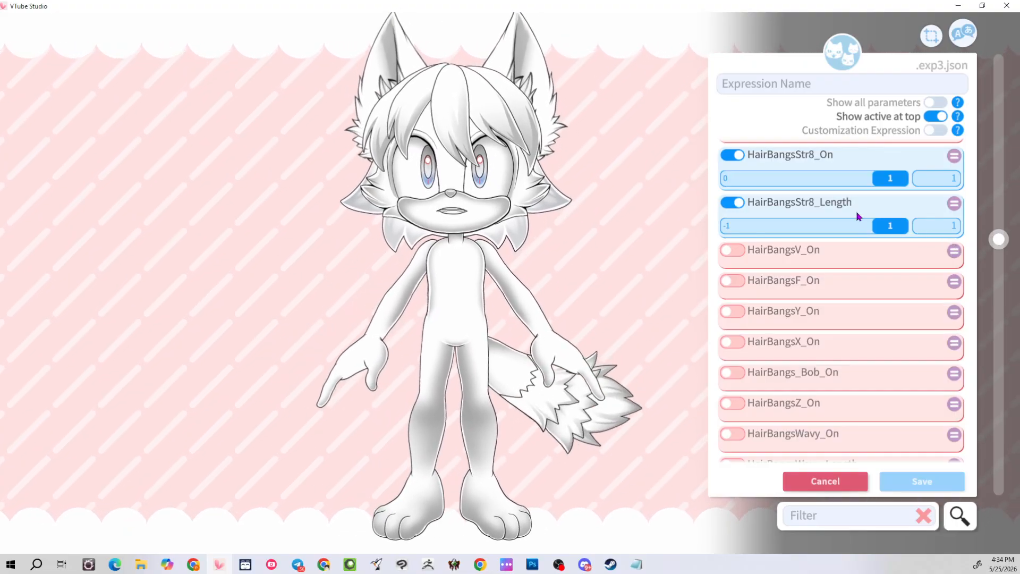
# Collapse the HAIRSTYLES parameter group
pyautogui.scroll(-10, 857, 216)
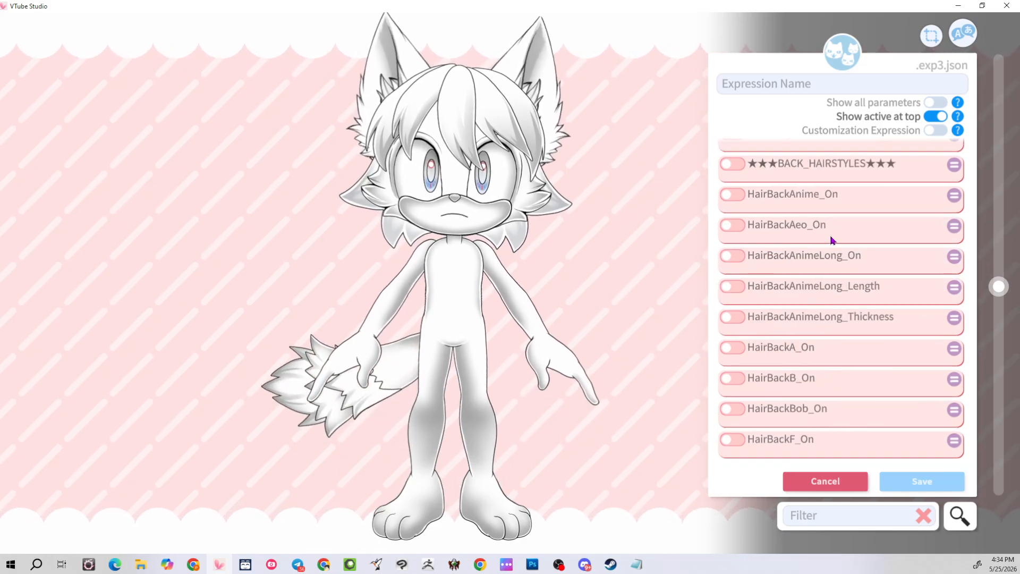
pyautogui.scroll(12, 832, 240)
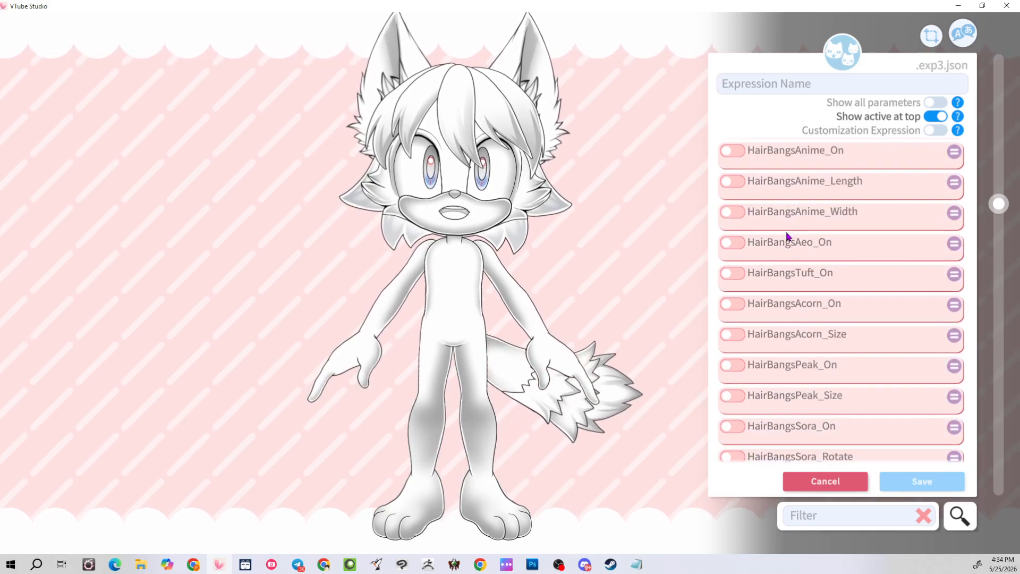
pyautogui.scroll(3, 776, 231)
pyautogui.click(728, 220)
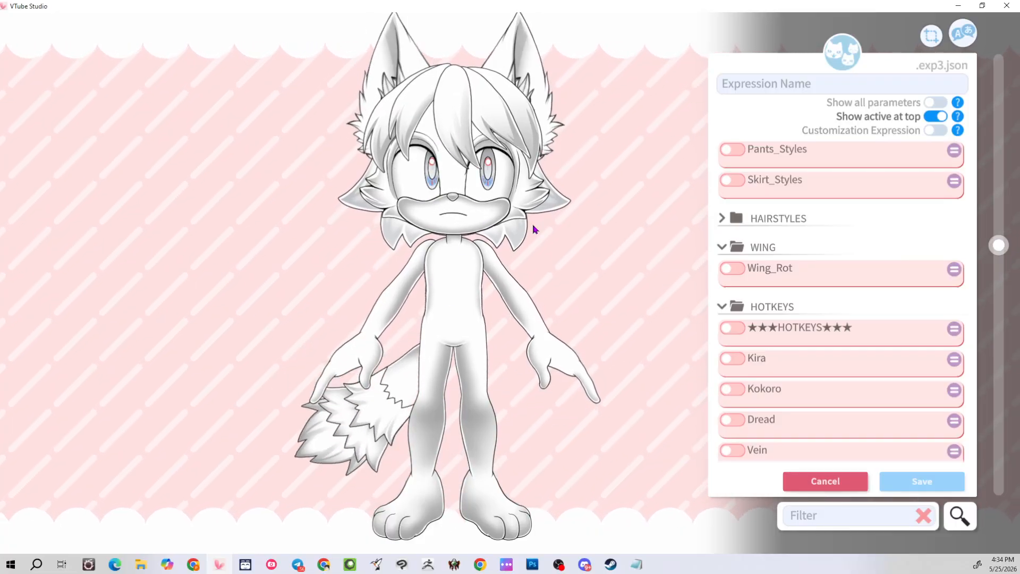
# Mark the expression as a Customization Expression, name it OC_Jeff and save it
pyautogui.click(931, 131)
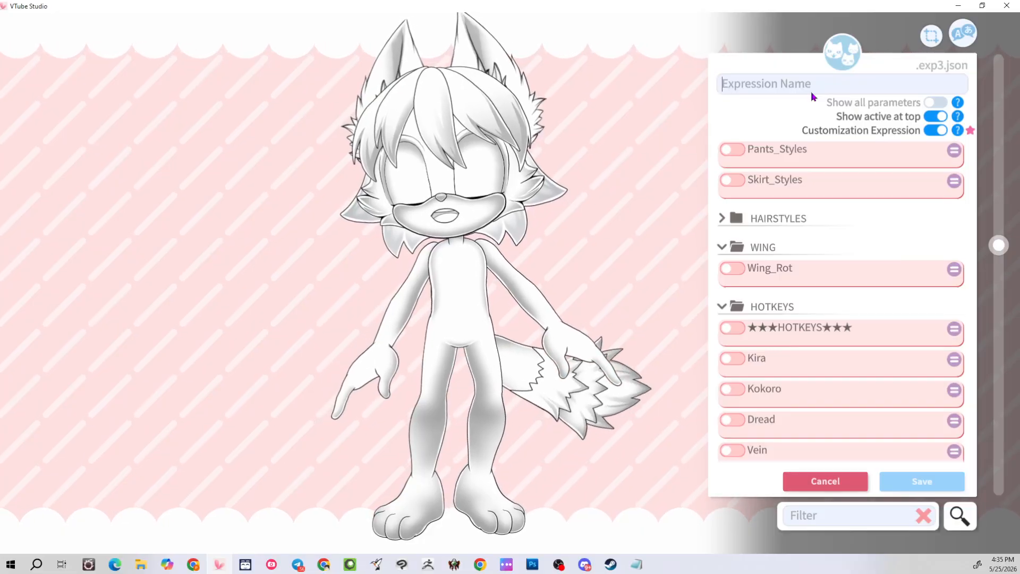
pyautogui.write('OC_')
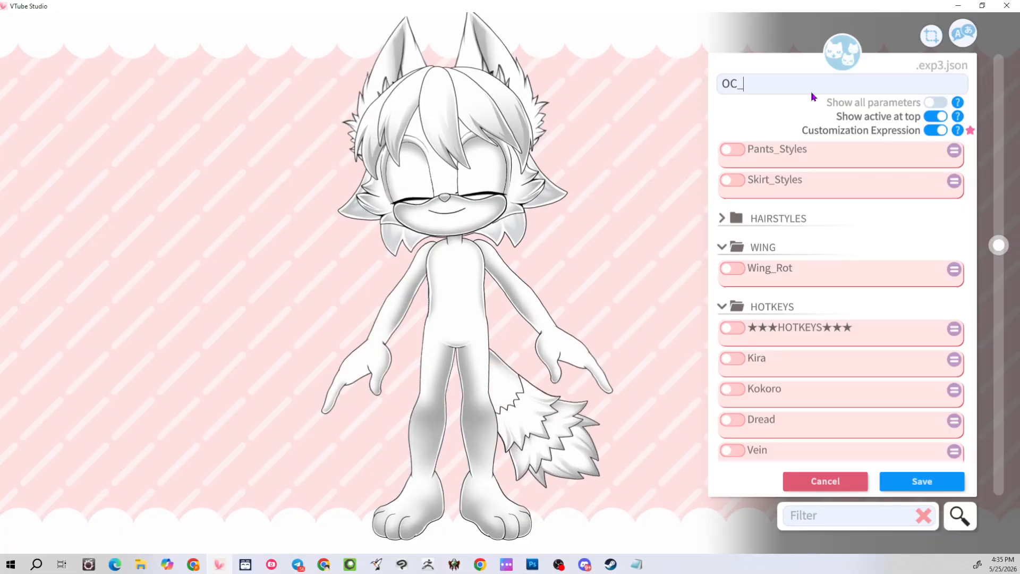
pyautogui.write('Jeff')
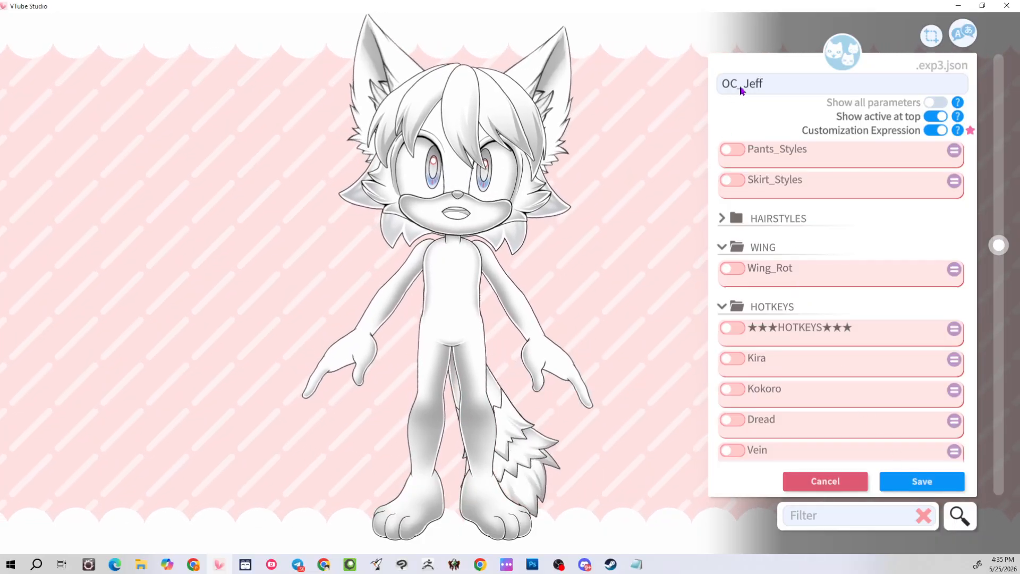
pyautogui.click(918, 483)
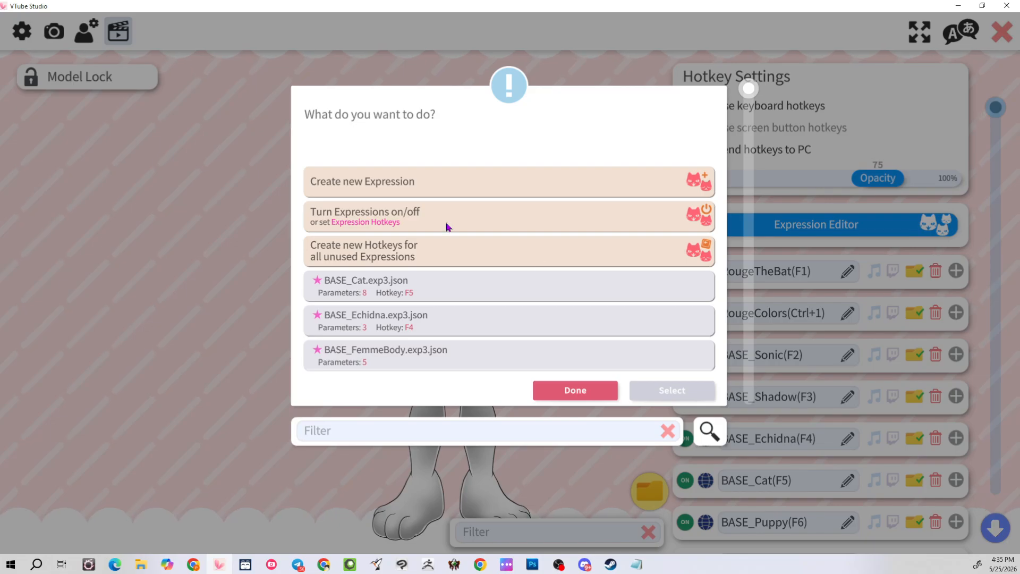
# Check the expression list for OC_Jeff.exp3.json and close the Expression Editor dialog
pyautogui.scroll(-5, 542, 345)
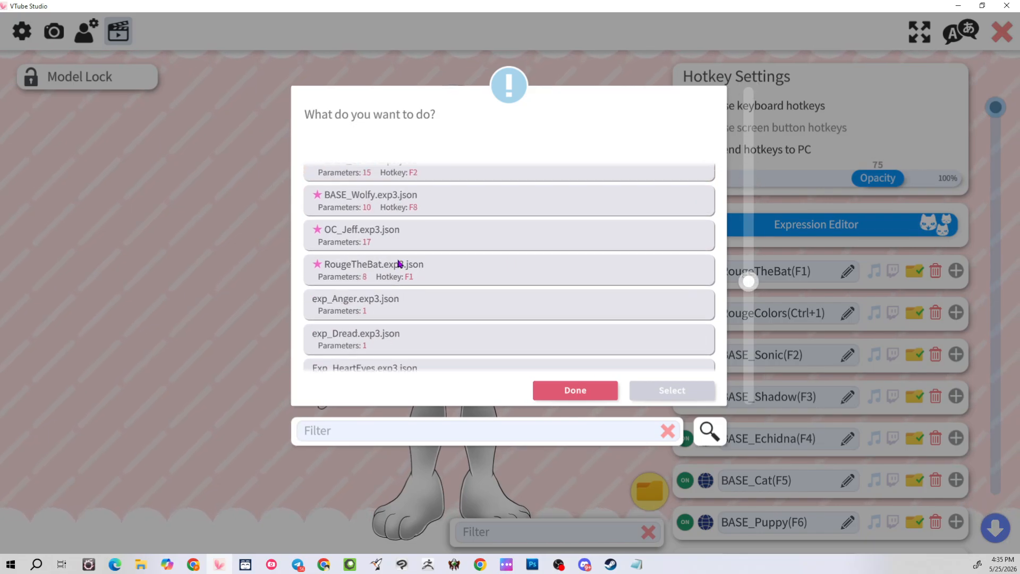
pyautogui.scroll(5, 396, 264)
pyautogui.scroll(-10, 418, 318)
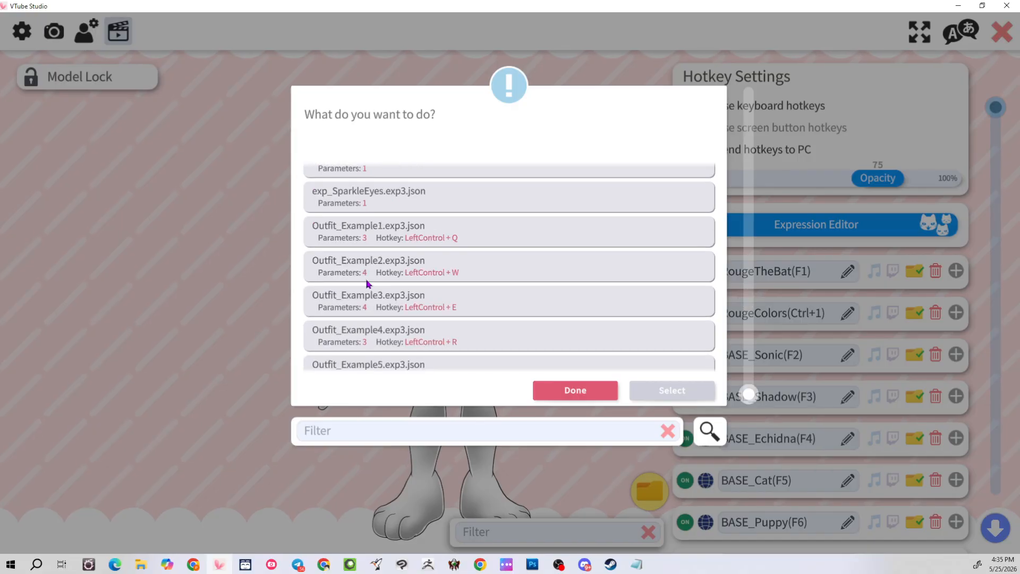
pyautogui.click(577, 394)
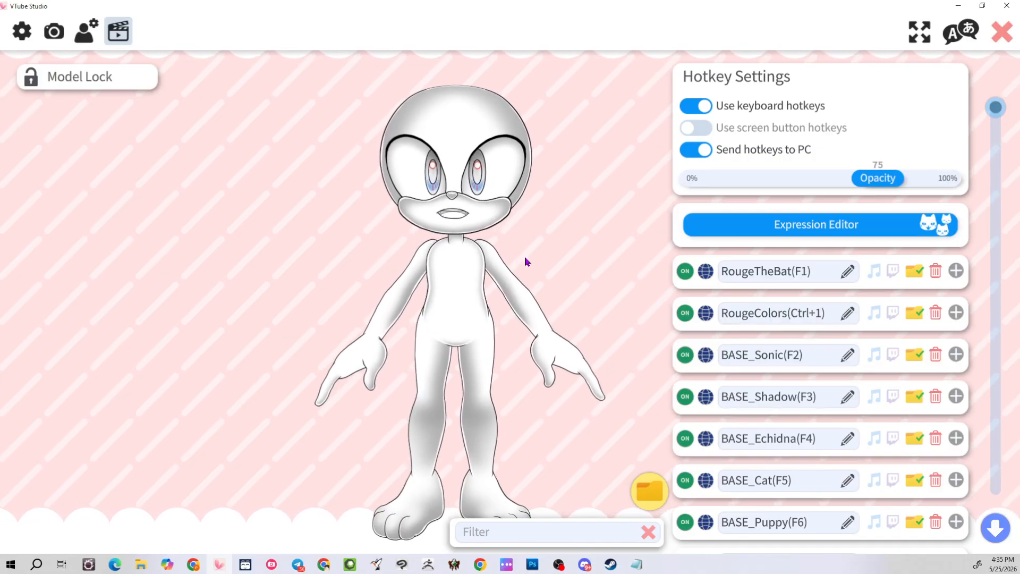
# Add a new hotkey at the end of the hotkey list and name it OCJeff(F10)
pyautogui.scroll(-1, 765, 303)
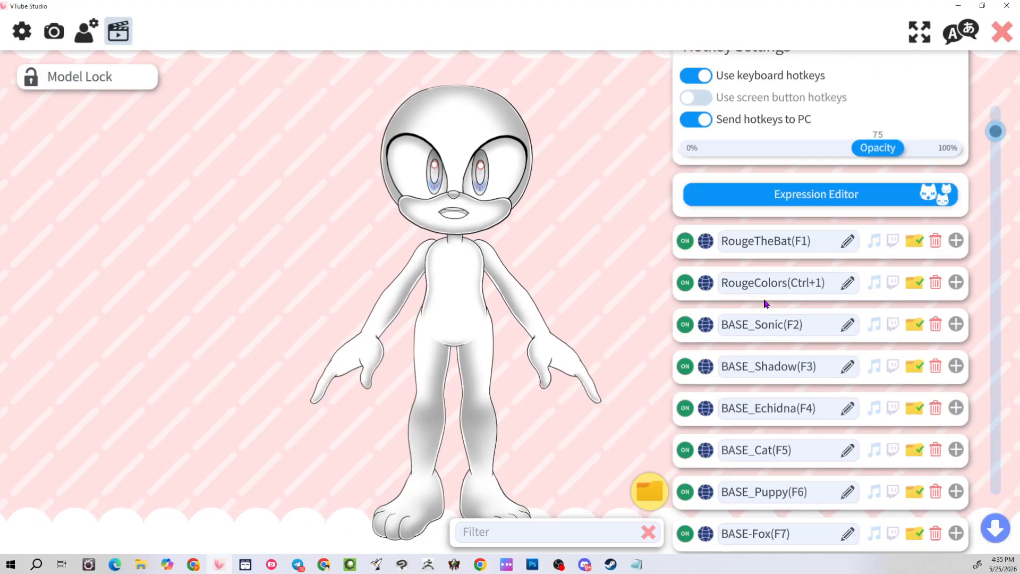
pyautogui.scroll(-8, 765, 306)
pyautogui.scroll(9, 781, 369)
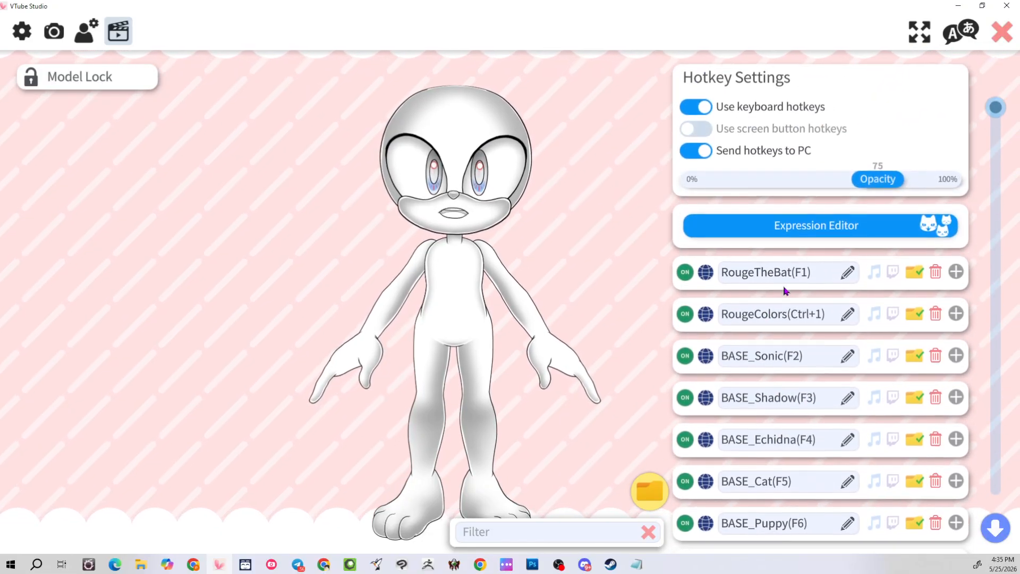
pyautogui.scroll(-10, 785, 291)
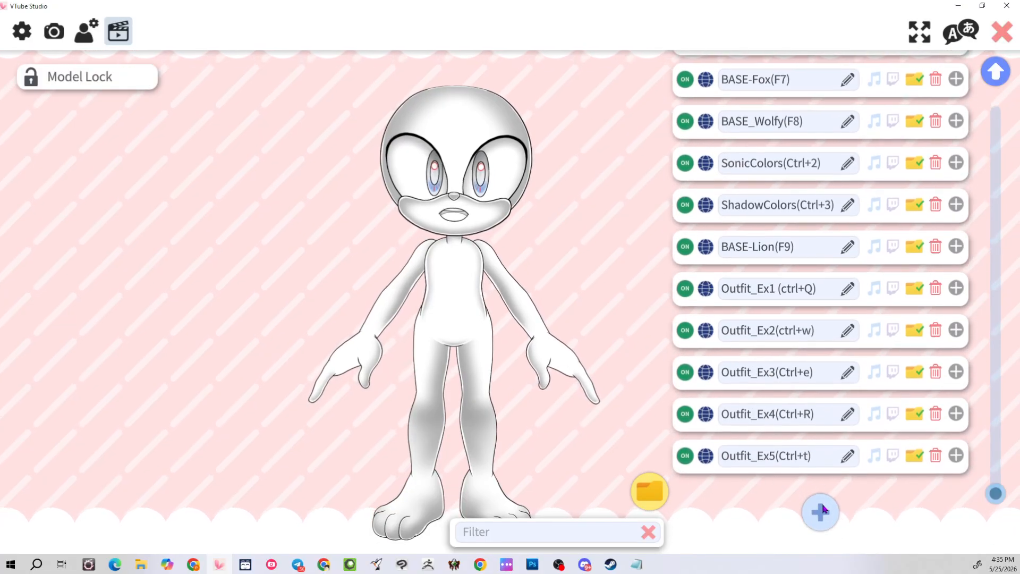
pyautogui.click(821, 510)
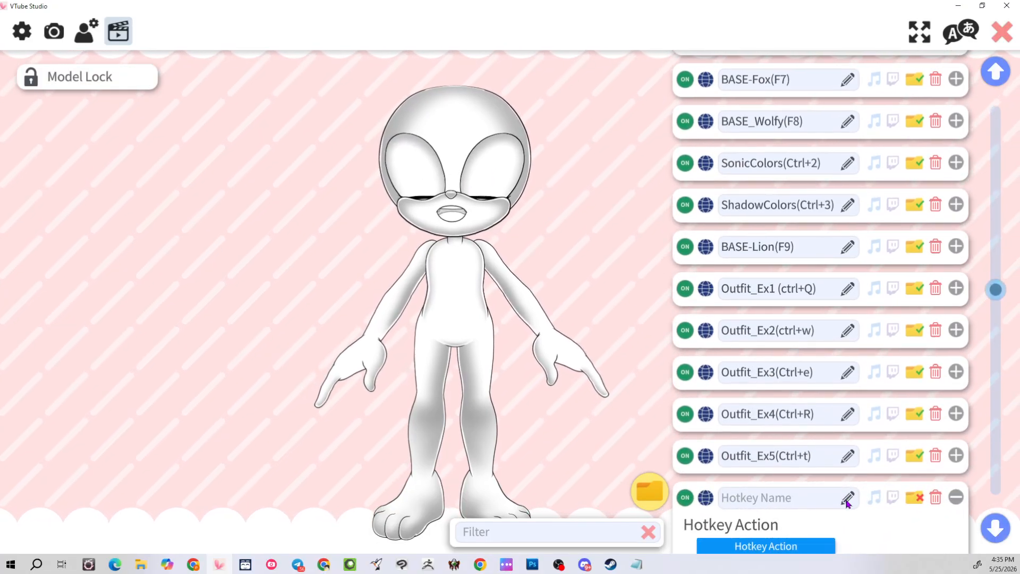
pyautogui.write('OCJeff(')
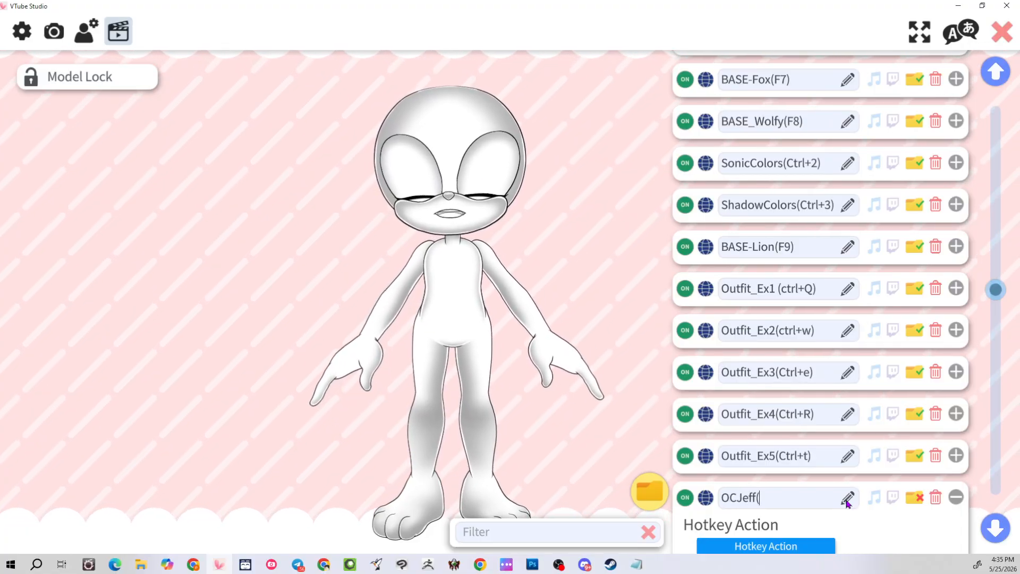
pyautogui.write('C')
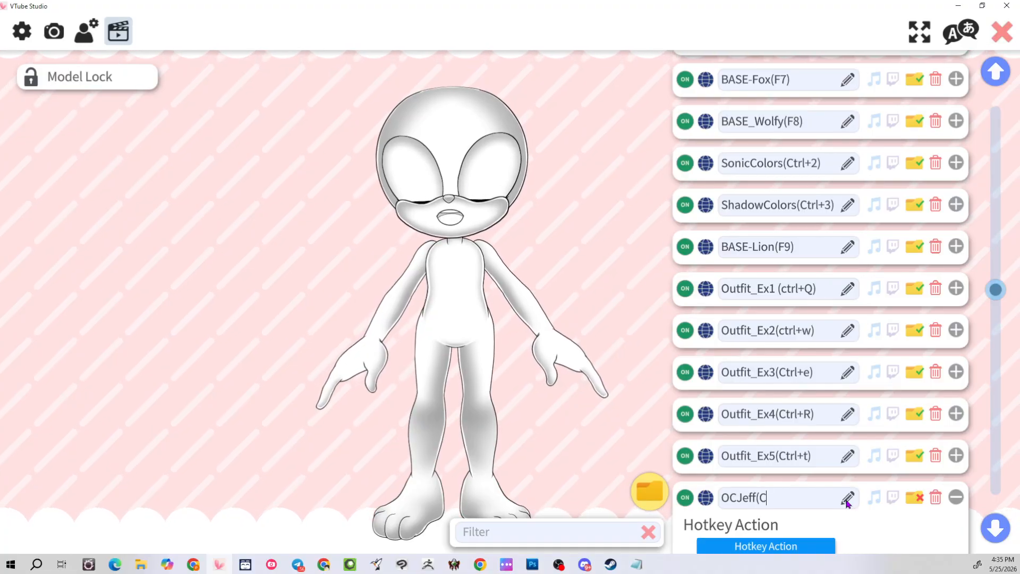
pyautogui.write('trl+')
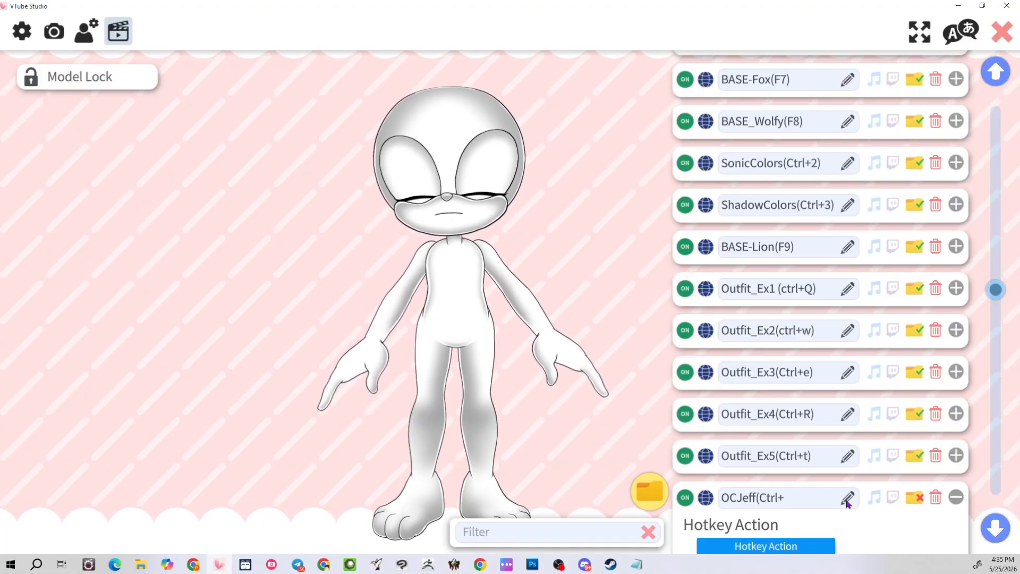
pyautogui.press('BackSpace')
pyautogui.press('BackSpace')
pyautogui.press('BackSpace')
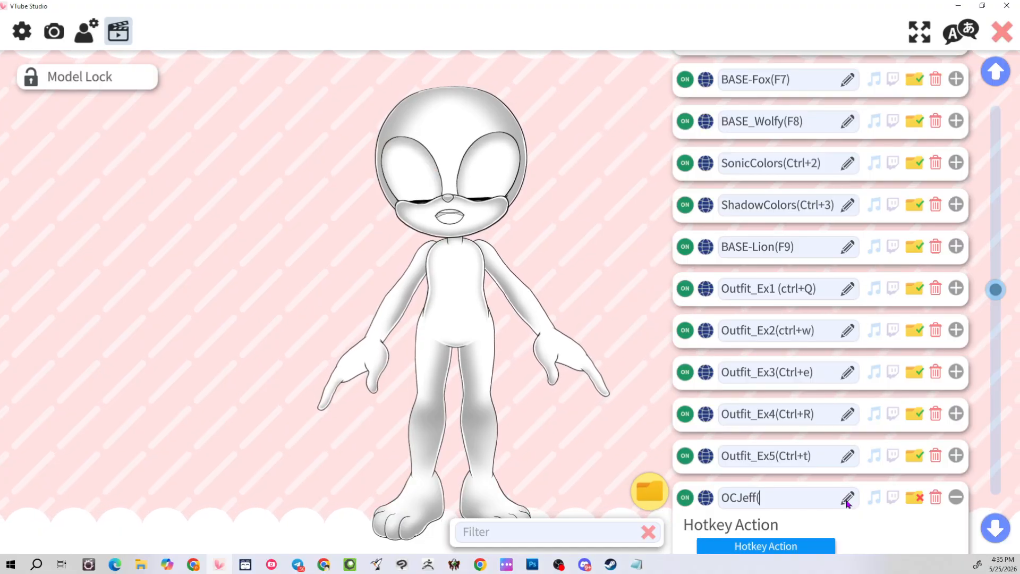
pyautogui.write('F10)')
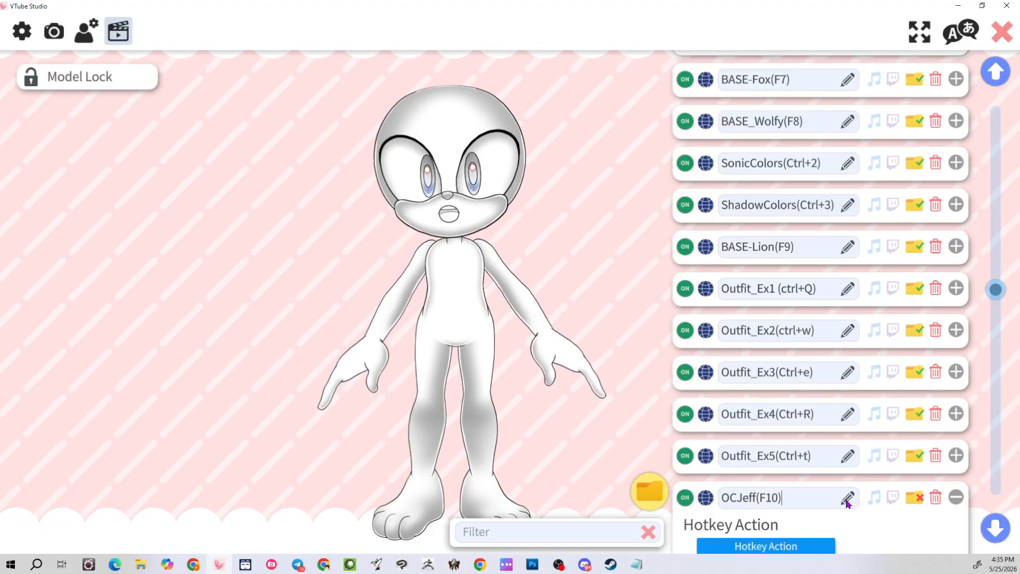
# Set the OCJeff(F10) hotkey's action to Set/Unset Expression (exp3) and choose the OC_Jeff expression
pyautogui.scroll(-3, 839, 497)
pyautogui.click(769, 462)
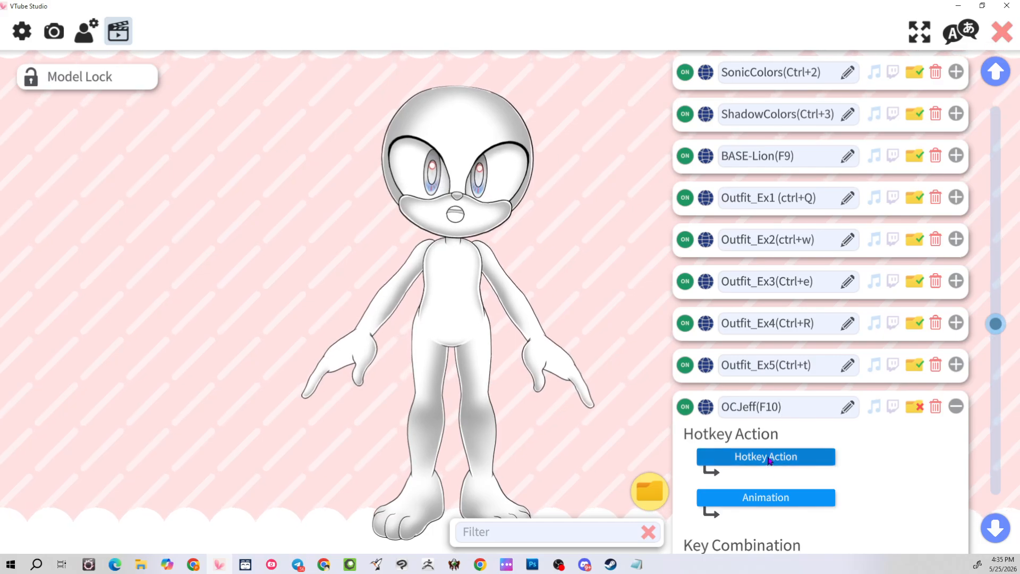
pyautogui.click(442, 250)
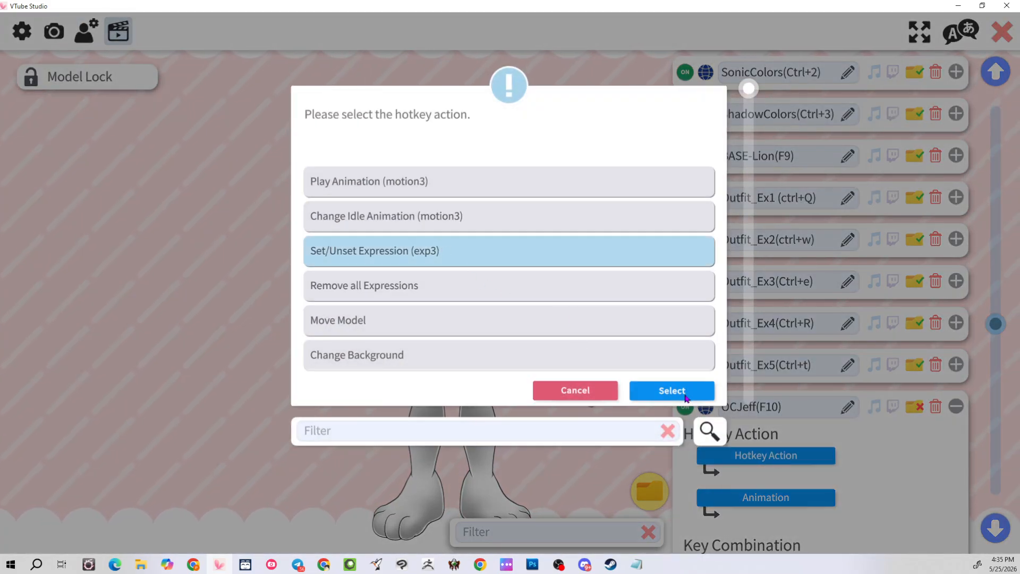
pyautogui.click(672, 391)
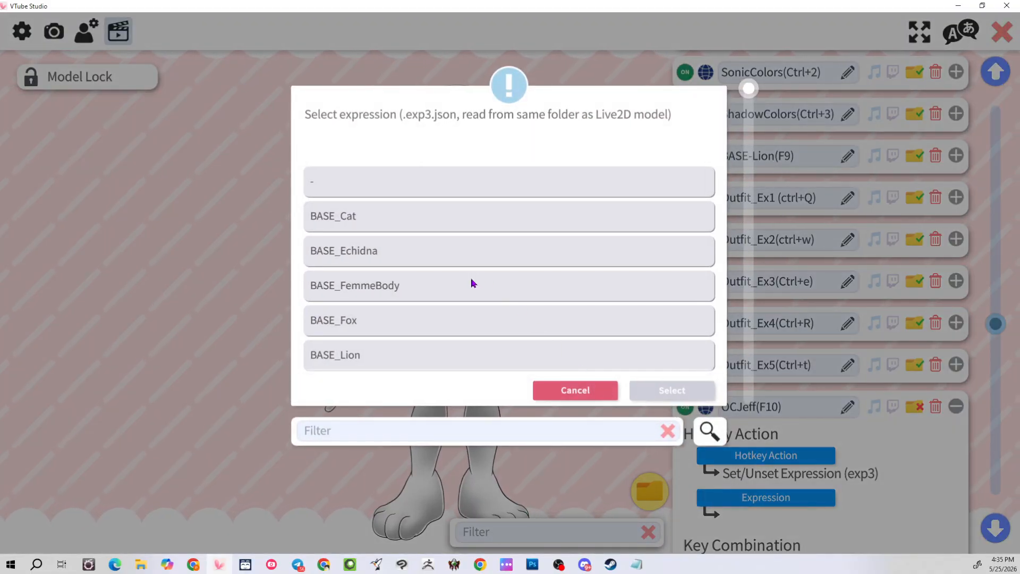
pyautogui.scroll(-6, 472, 283)
pyautogui.click(364, 314)
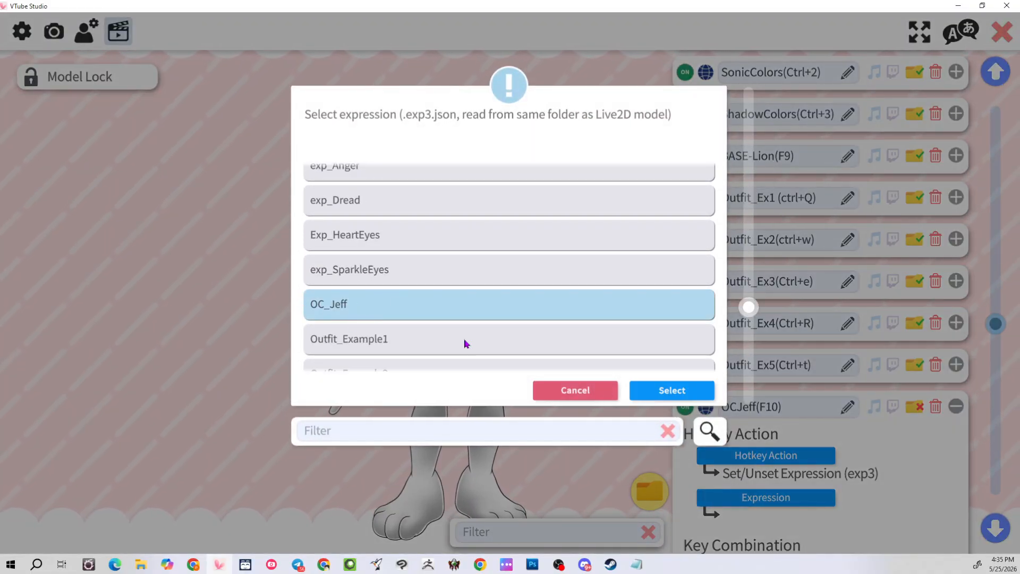
pyautogui.click(672, 391)
# Set the OCJeff(F10) hotkey's fade time to 0.01 seconds and record F10 as its key combination
pyautogui.scroll(-5, 848, 446)
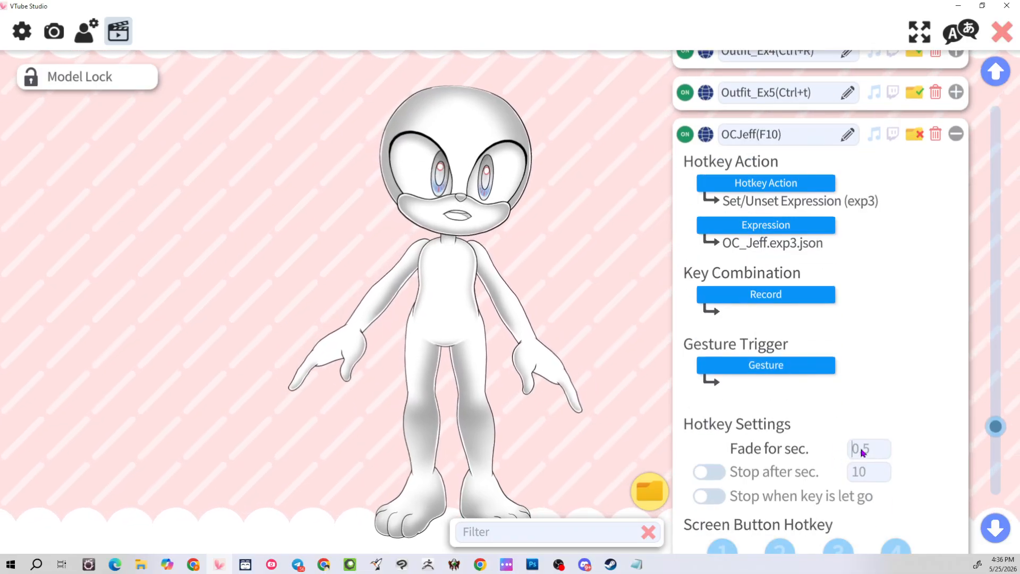
pyautogui.write('0')
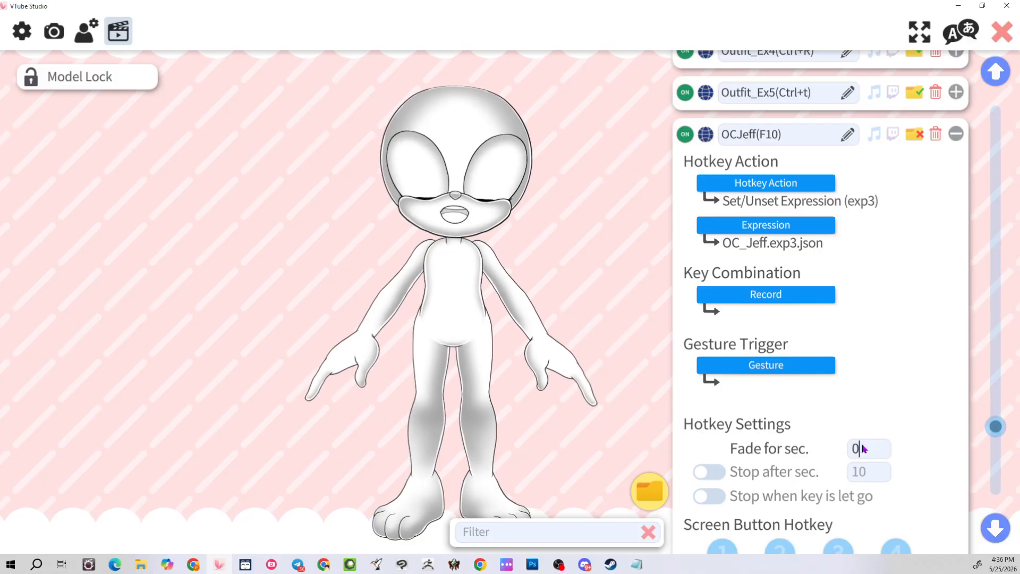
pyautogui.write('0.01')
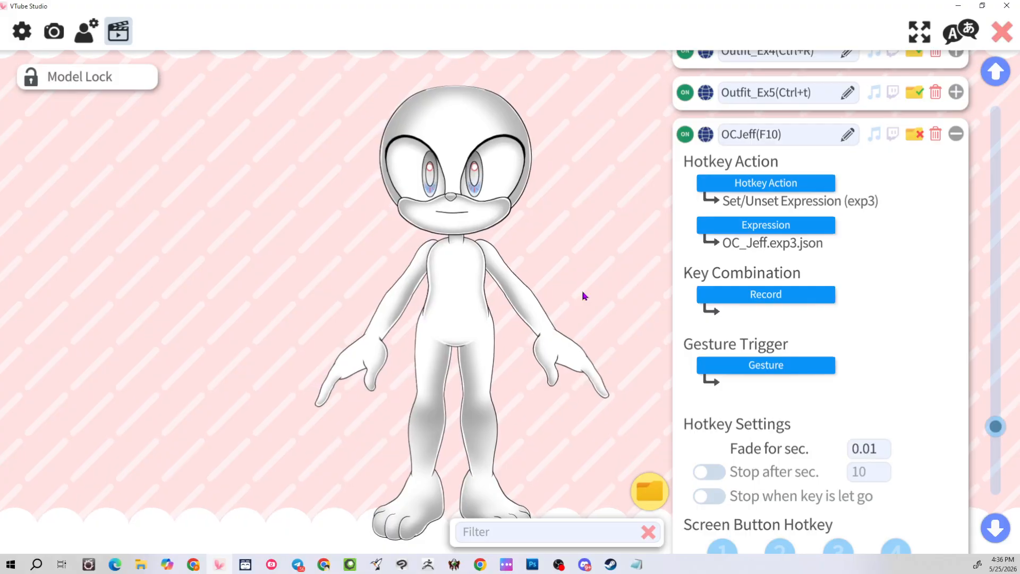
pyautogui.click(788, 299)
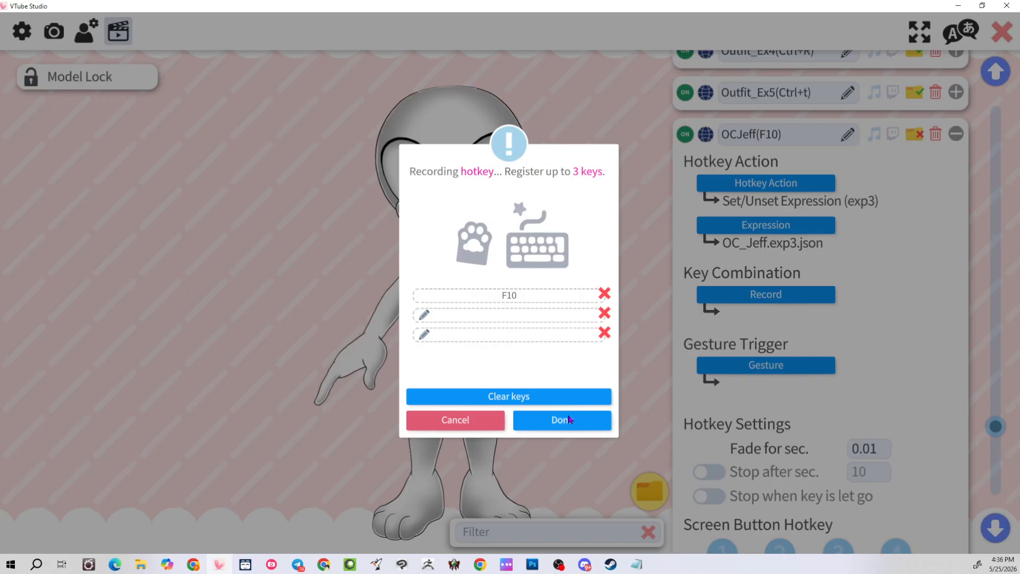
pyautogui.click(569, 420)
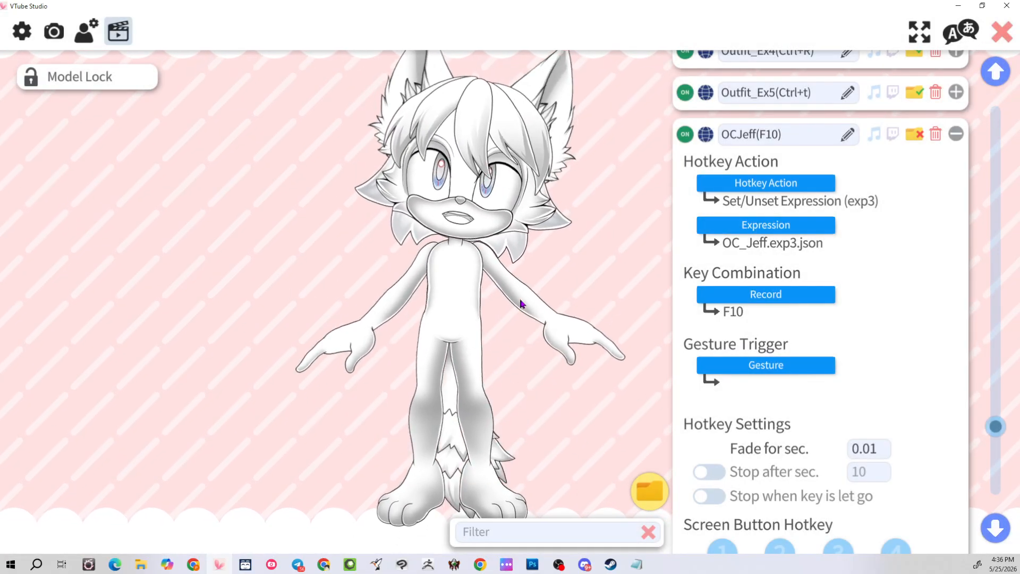
# Assign the OCJeff(F10) hotkey to the Customizations folder
pyautogui.click(915, 136)
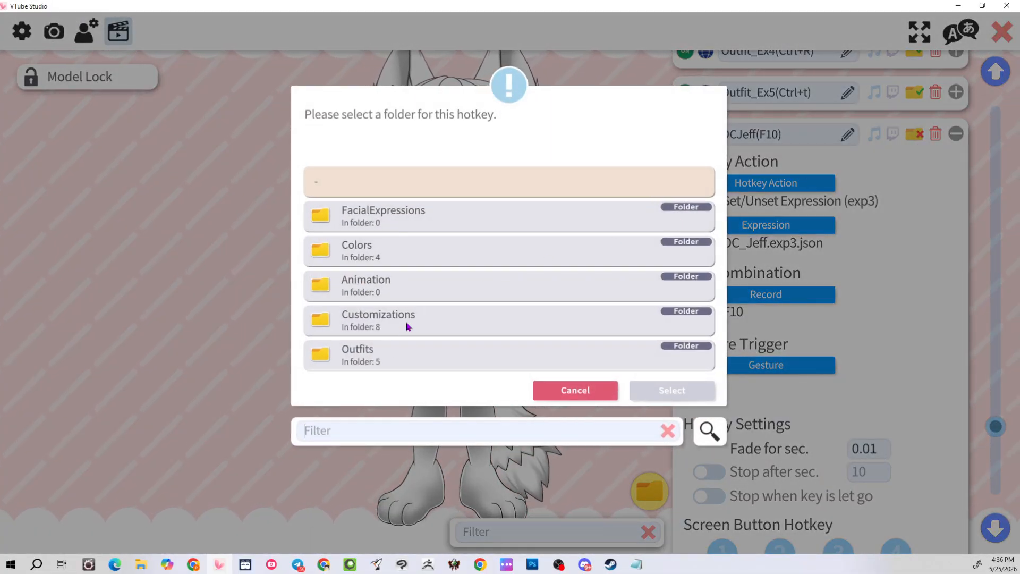
pyautogui.click(673, 390)
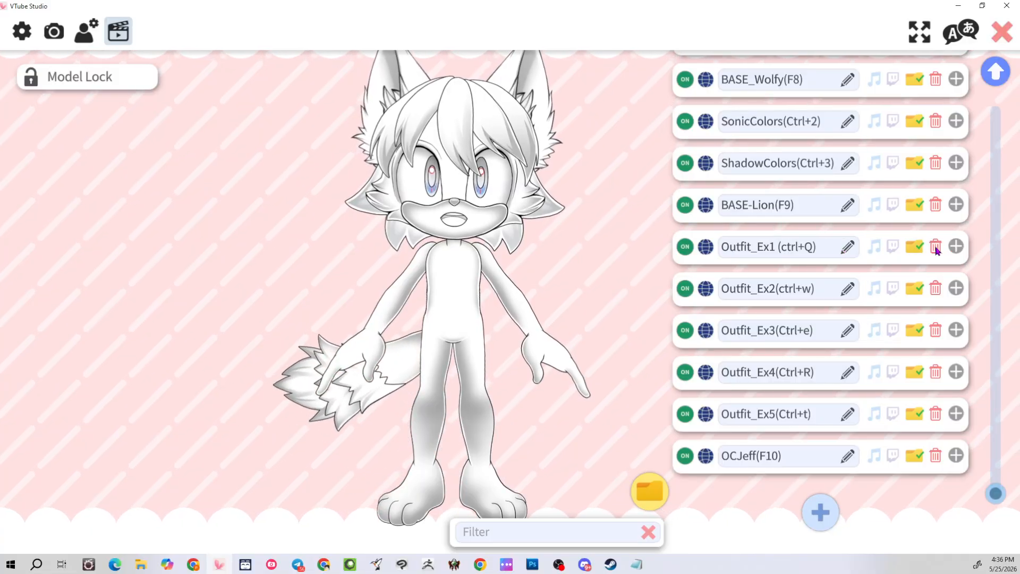
pyautogui.click(956, 246)
pyautogui.click(956, 246)
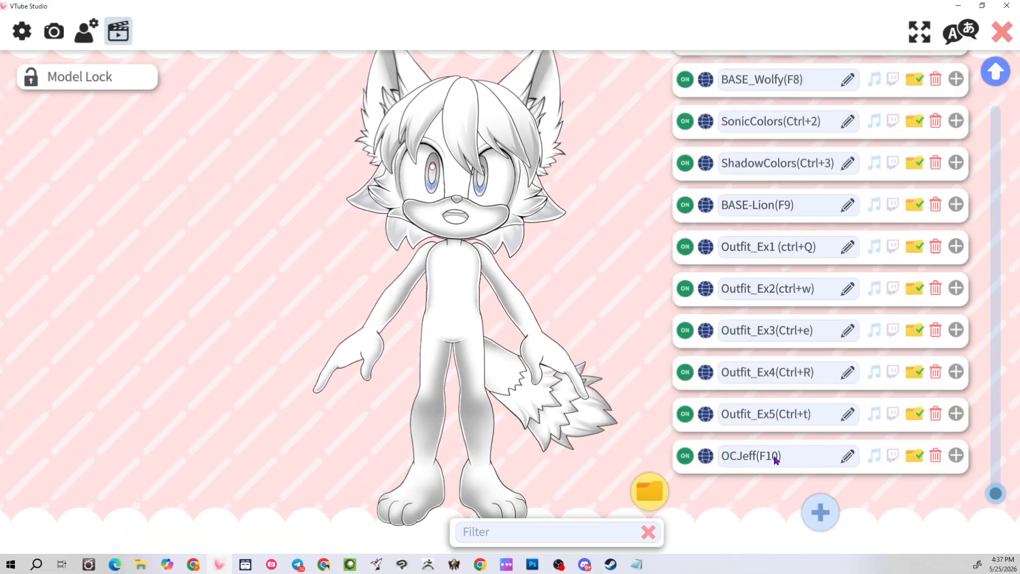
# Look through the hotkey list and its folders, and show only the hotkeys in the Colors folder
pyautogui.scroll(10, 795, 393)
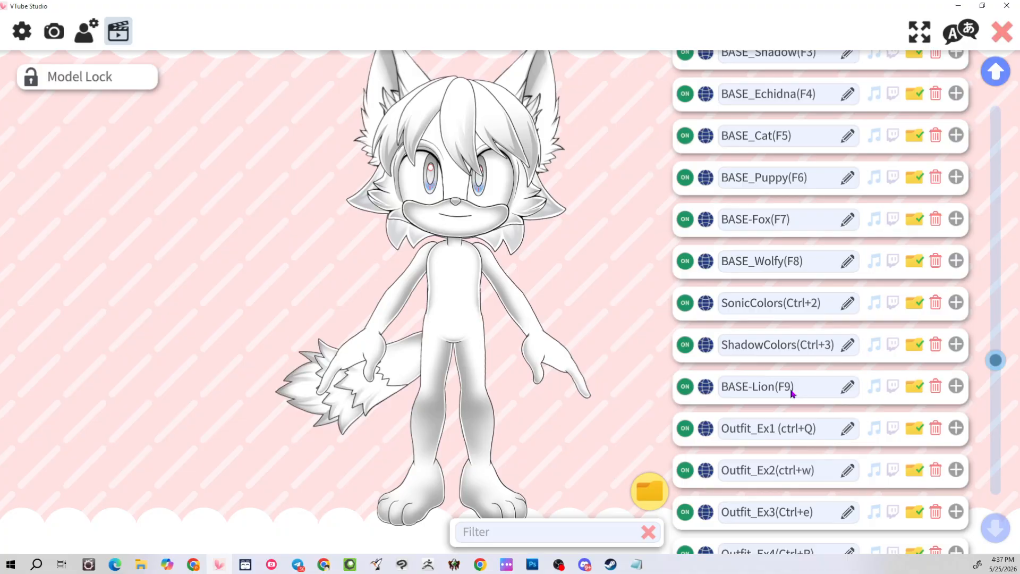
pyautogui.scroll(-3, 767, 298)
pyautogui.scroll(-3, 767, 298)
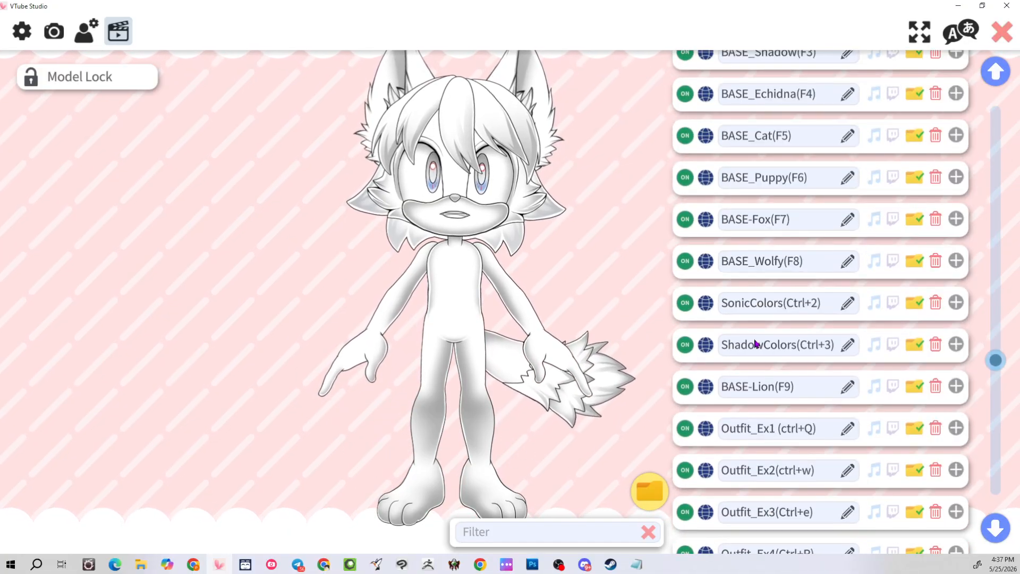
pyautogui.click(649, 490)
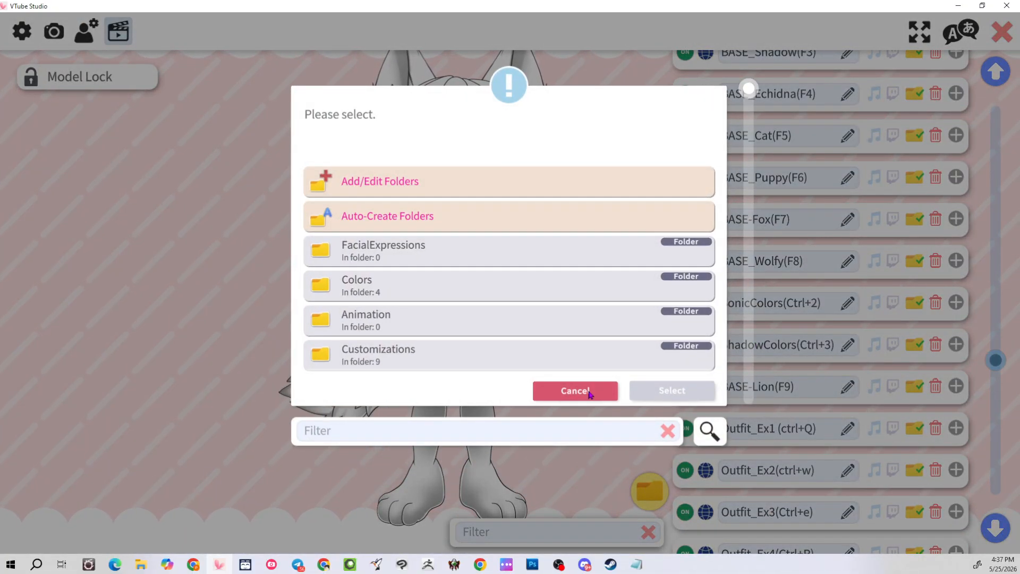
pyautogui.click(575, 391)
pyautogui.moveTo(647, 499)
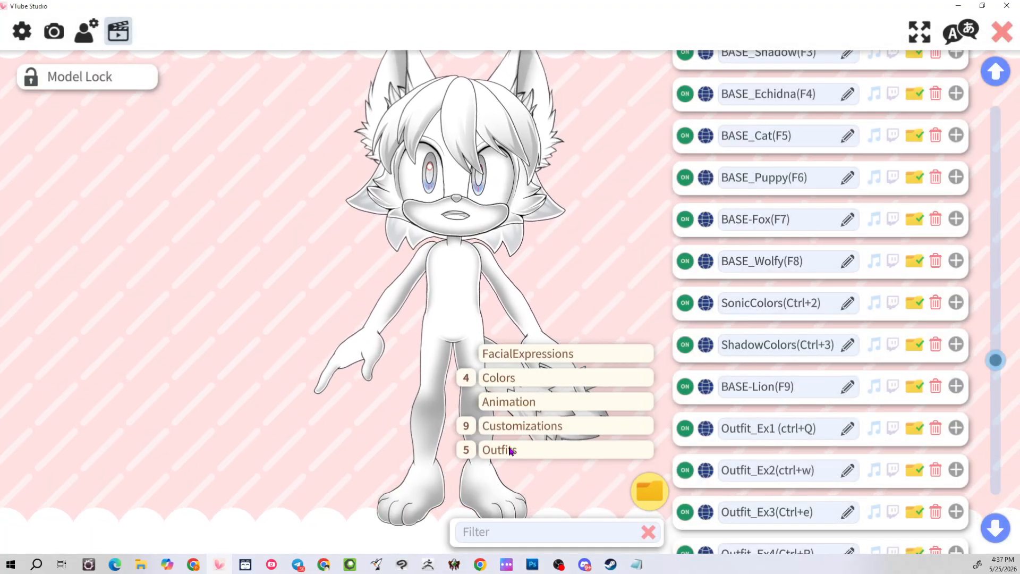
pyautogui.click(496, 377)
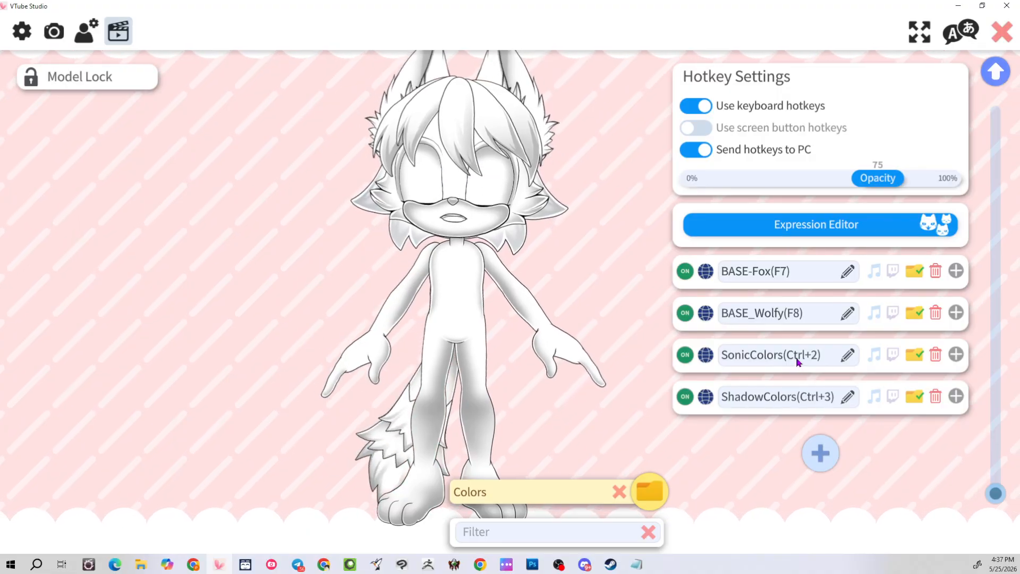
# Preview the SonicColors and ShadowColors color hotkeys on the character, viewing it close up
pyautogui.hotkey('ctrl', '2')
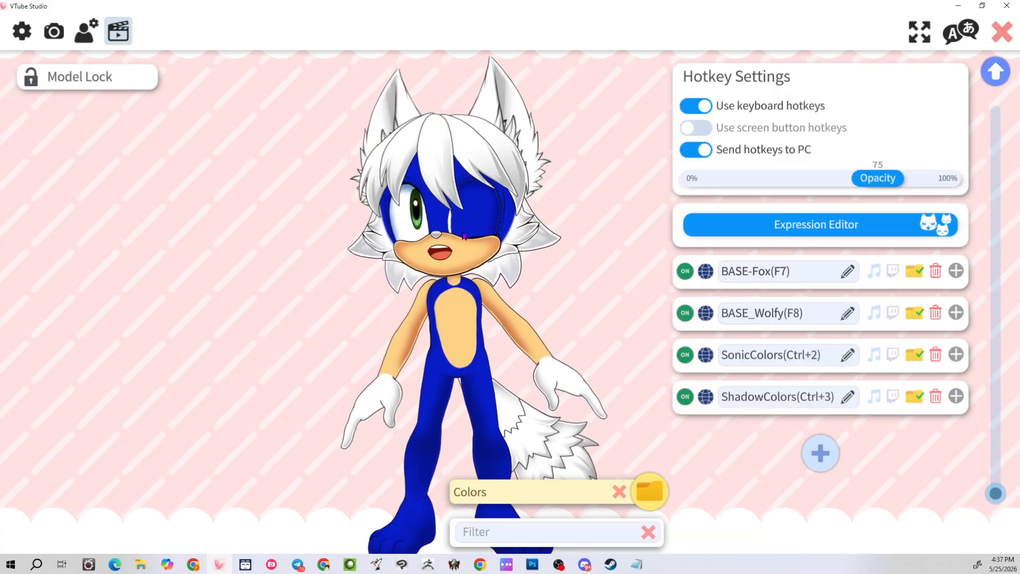
pyautogui.scroll(8, 458, 230)
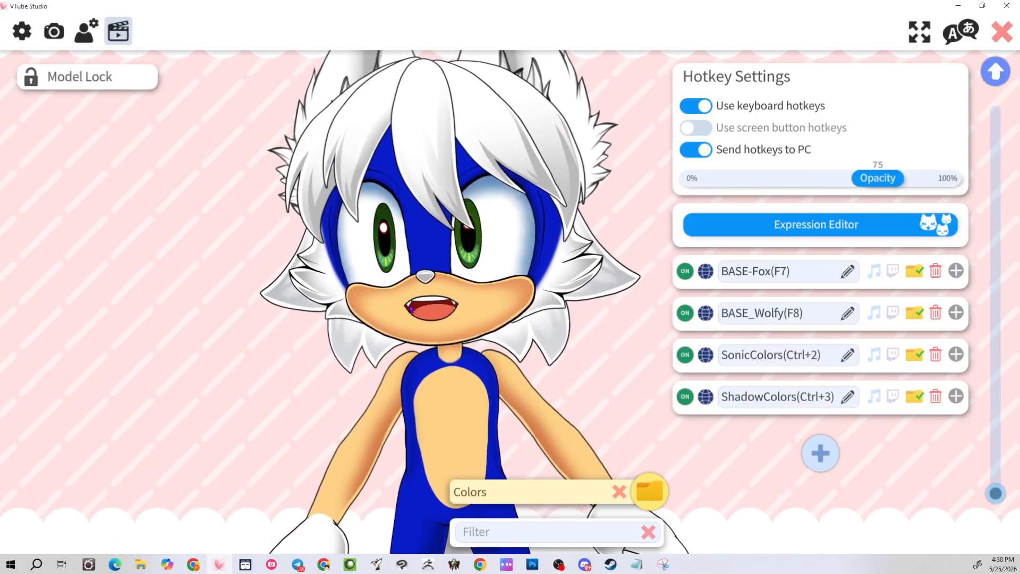
pyautogui.hotkey('ctrl', '3')
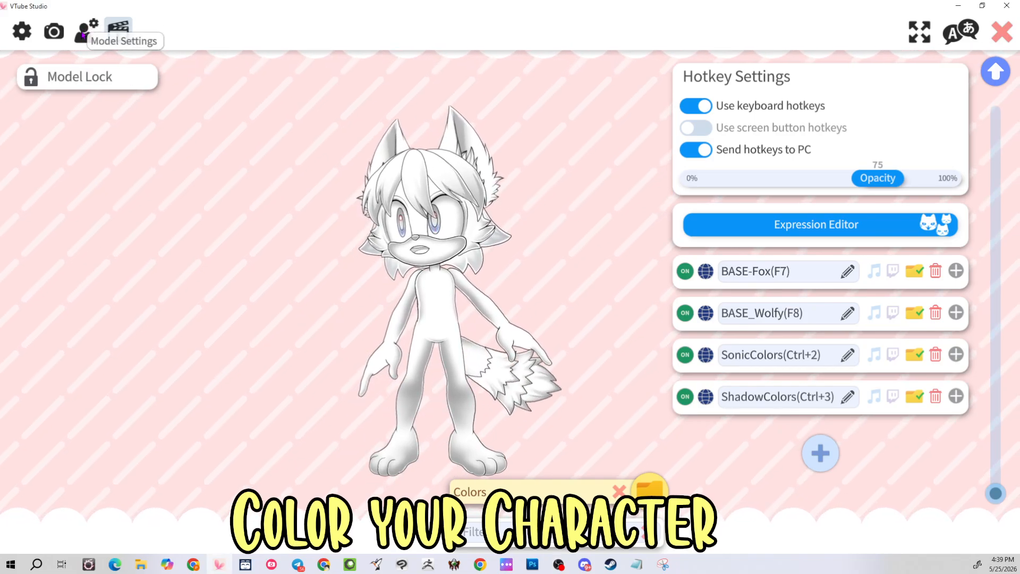
# Open the model customization for multiply/screen color of ArtMeshes and view the start of the ArtMesh list
pyautogui.click(83, 35)
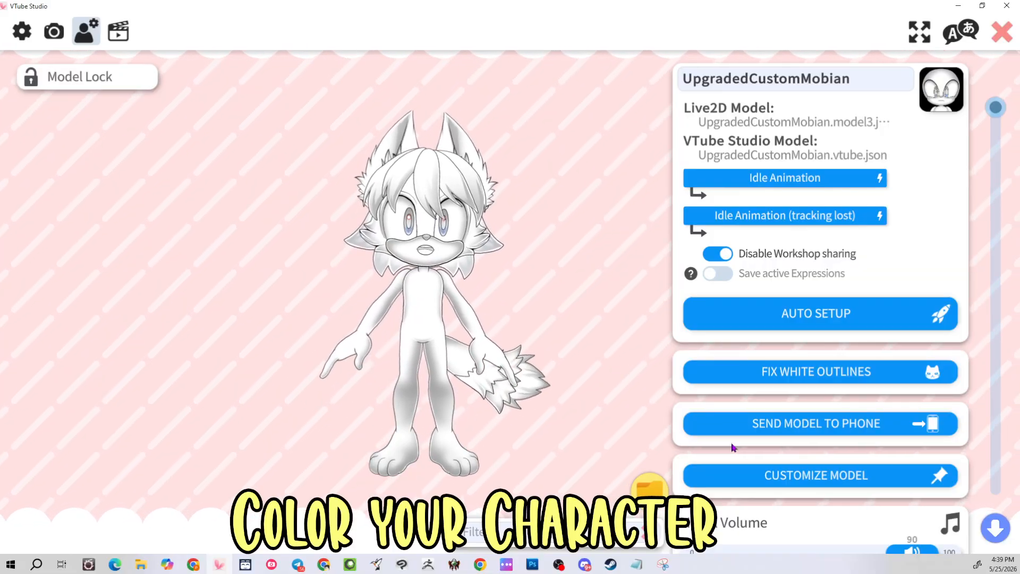
pyautogui.scroll(-3, 784, 409)
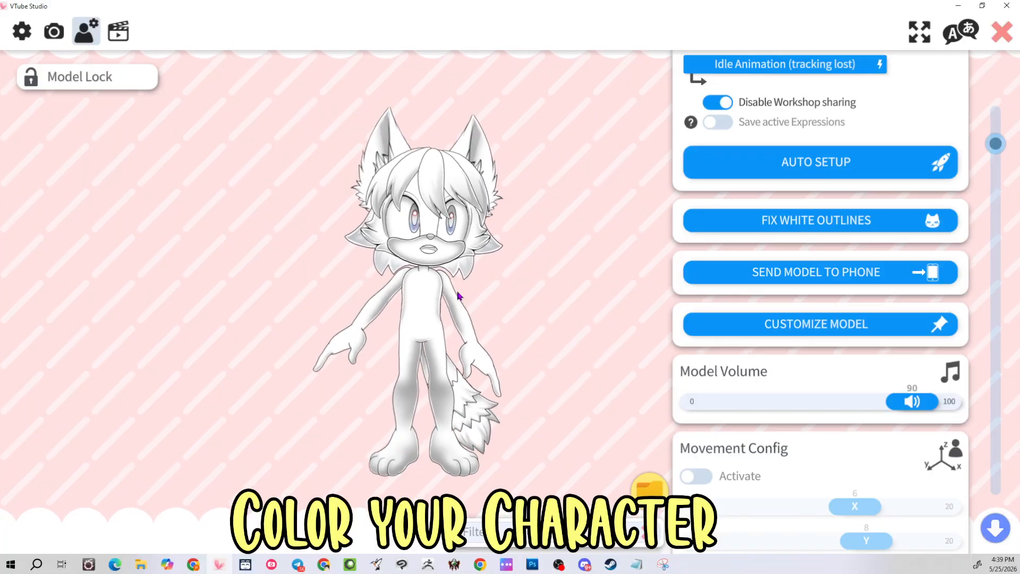
pyautogui.click(776, 326)
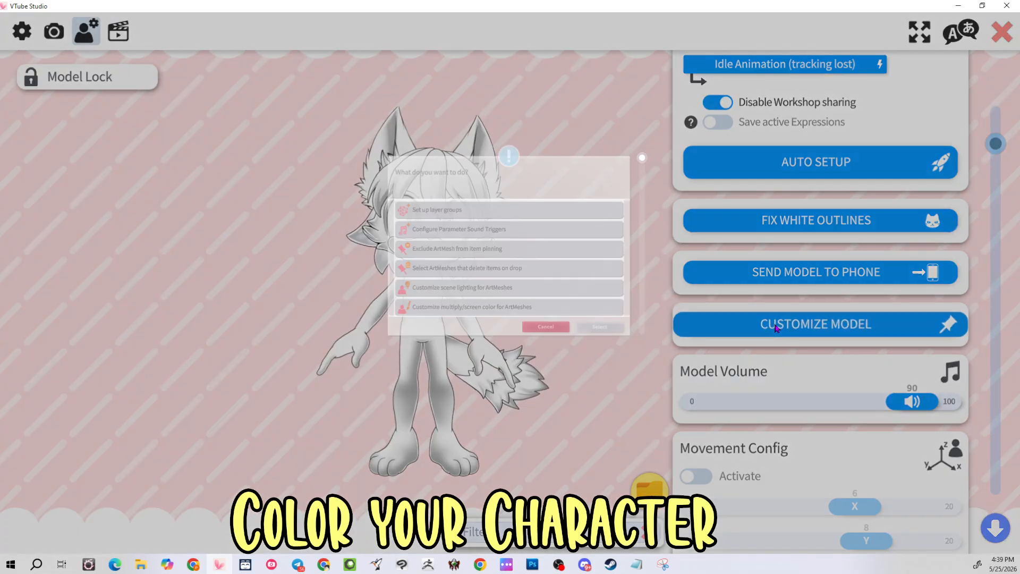
pyautogui.scroll(-3, 546, 330)
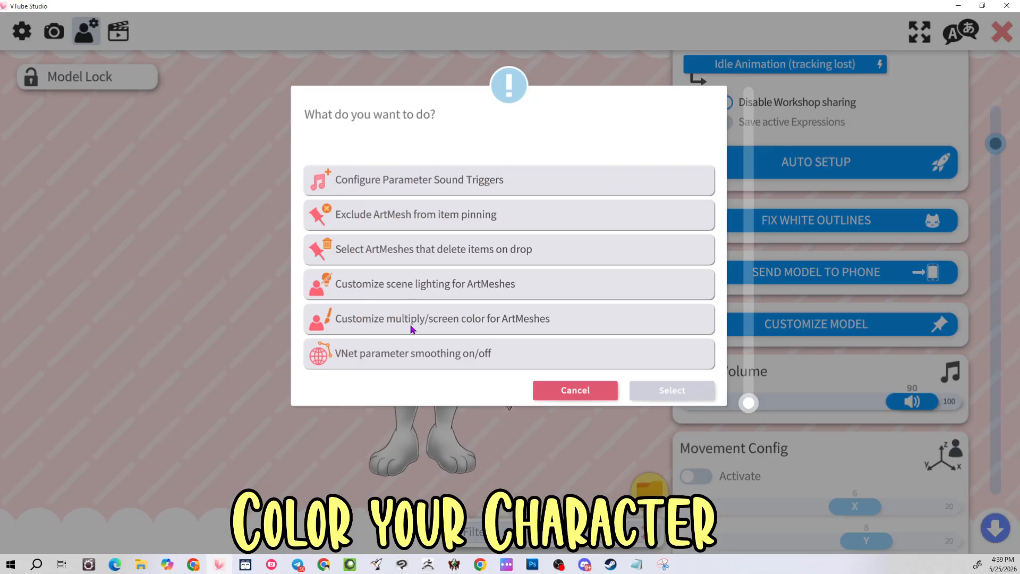
pyautogui.click(533, 321)
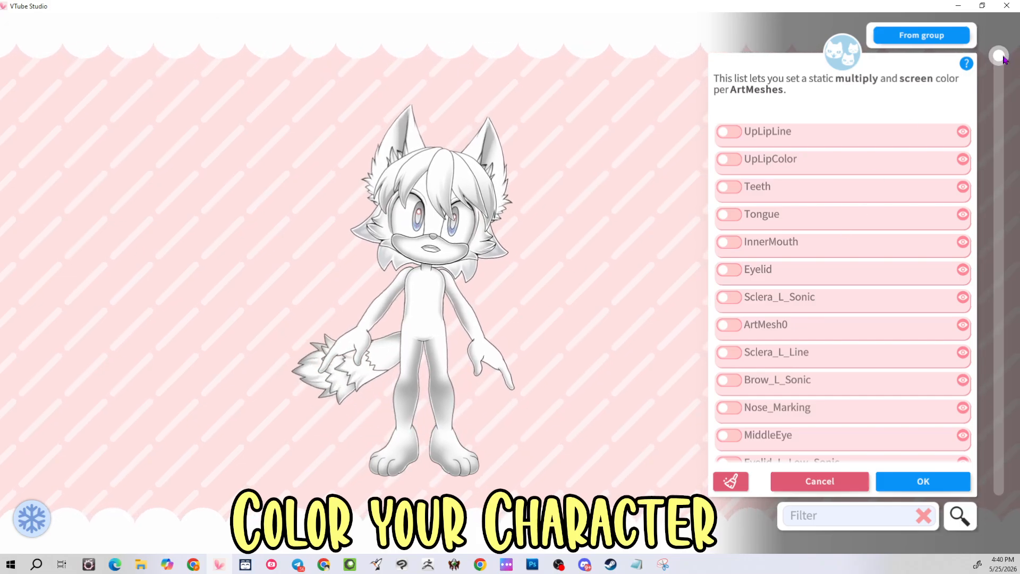
pyautogui.moveTo(1000, 55); pyautogui.dragTo(975, 34)
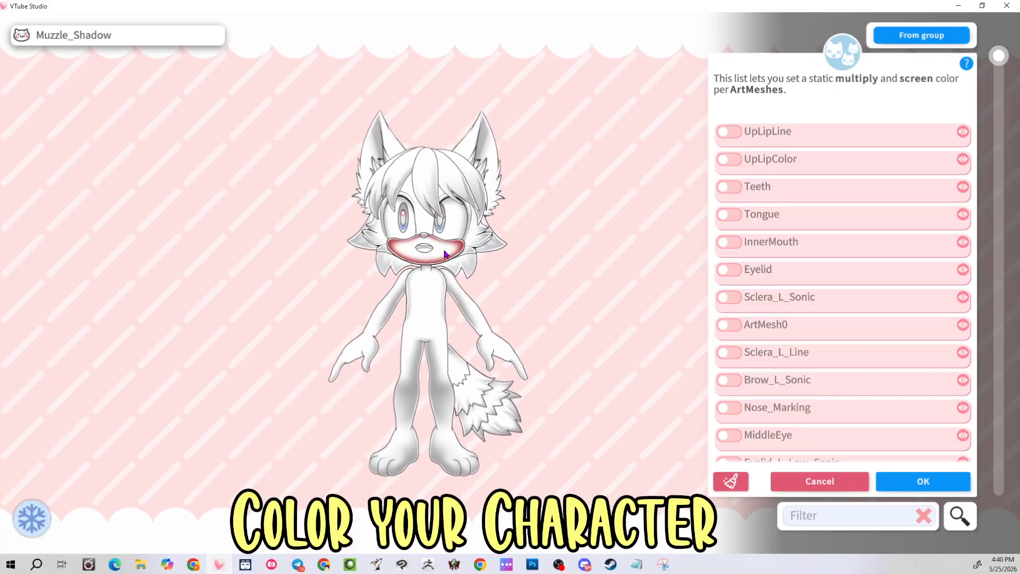
# Turn on the multiply color for the torso's Base_Body ArtMesh and set it to blue #1DB2E1, leaving the screen color black
pyautogui.scroll(5, 403, 255)
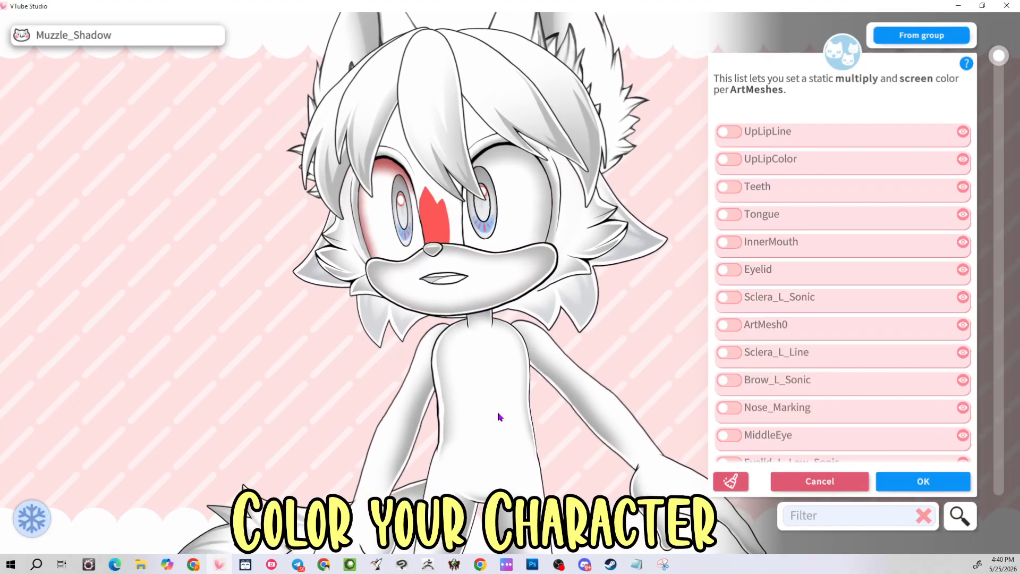
pyautogui.click(478, 351)
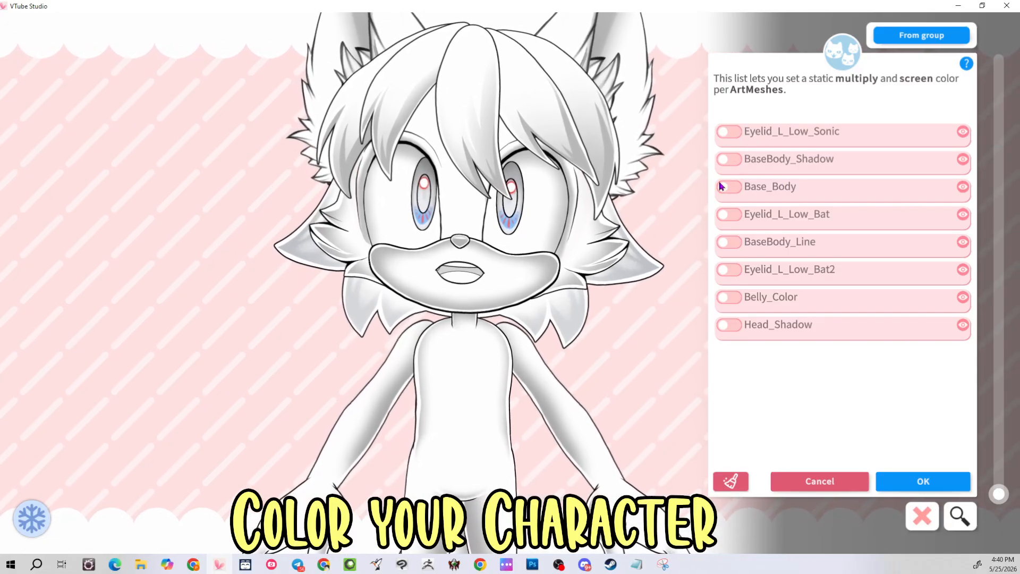
pyautogui.click(729, 188)
pyautogui.moveTo(834, 239); pyautogui.dragTo(924, 171)
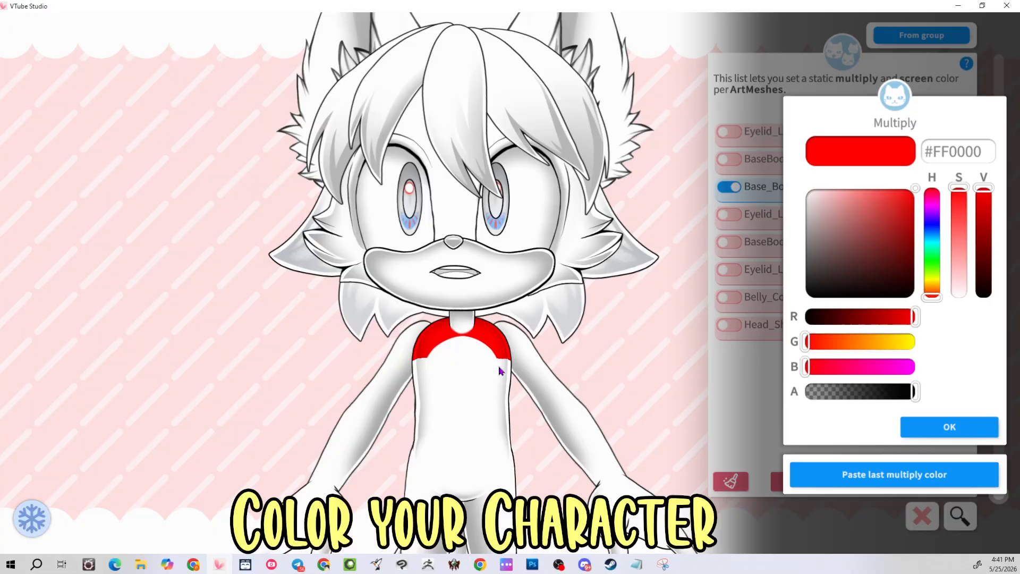
pyautogui.moveTo(896, 257)
pyautogui.mouseDown()
pyautogui.moveTo(802, 198)
pyautogui.moveTo(804, 254)
pyautogui.mouseUp()
pyautogui.click(881, 367)
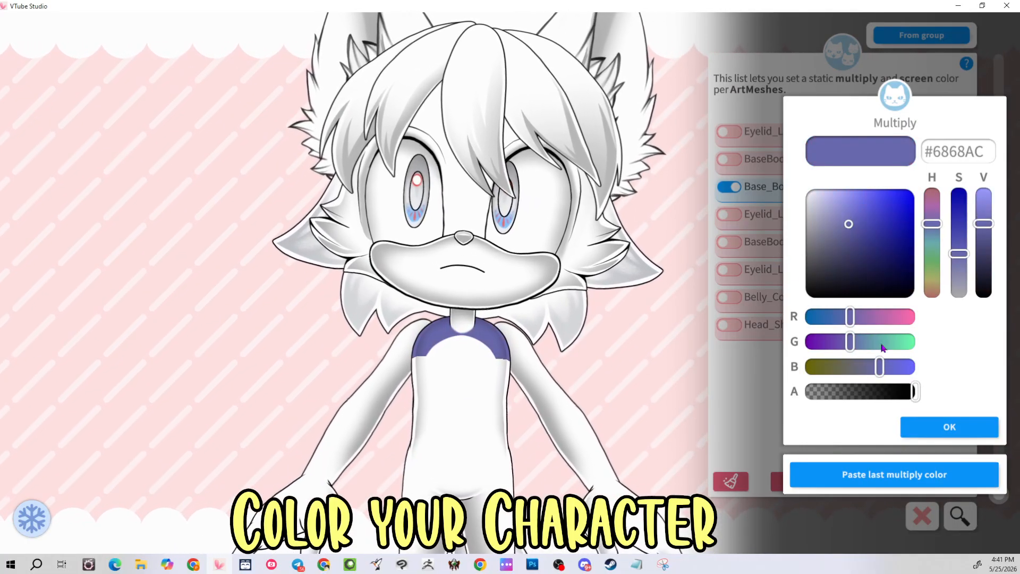
pyautogui.click(875, 208)
pyautogui.click(879, 217)
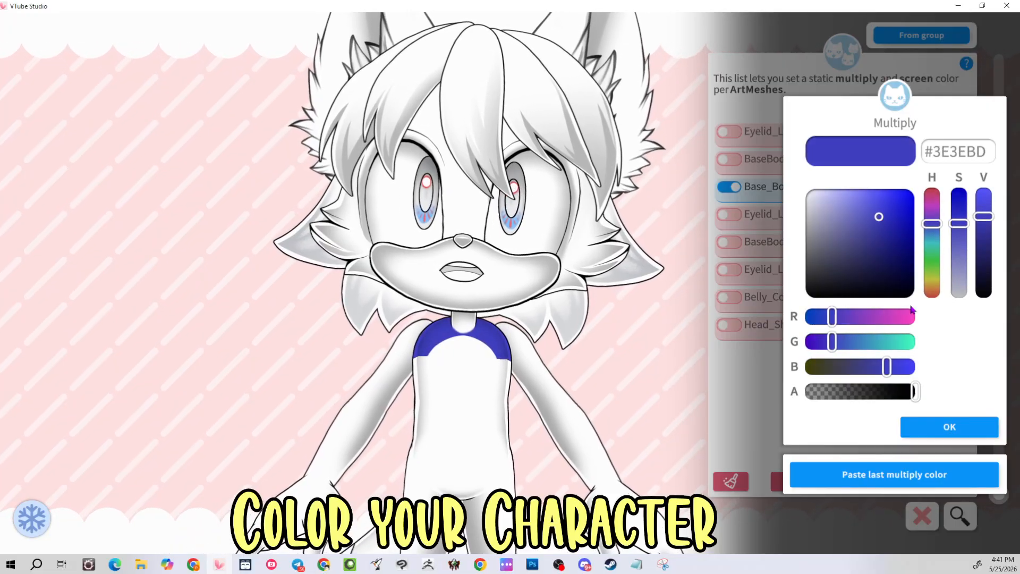
pyautogui.moveTo(833, 341); pyautogui.dragTo(874, 341)
pyautogui.click(894, 197)
pyautogui.moveTo(911, 190)
pyautogui.mouseDown()
pyautogui.moveTo(886, 225)
pyautogui.moveTo(901, 200)
pyautogui.mouseUp()
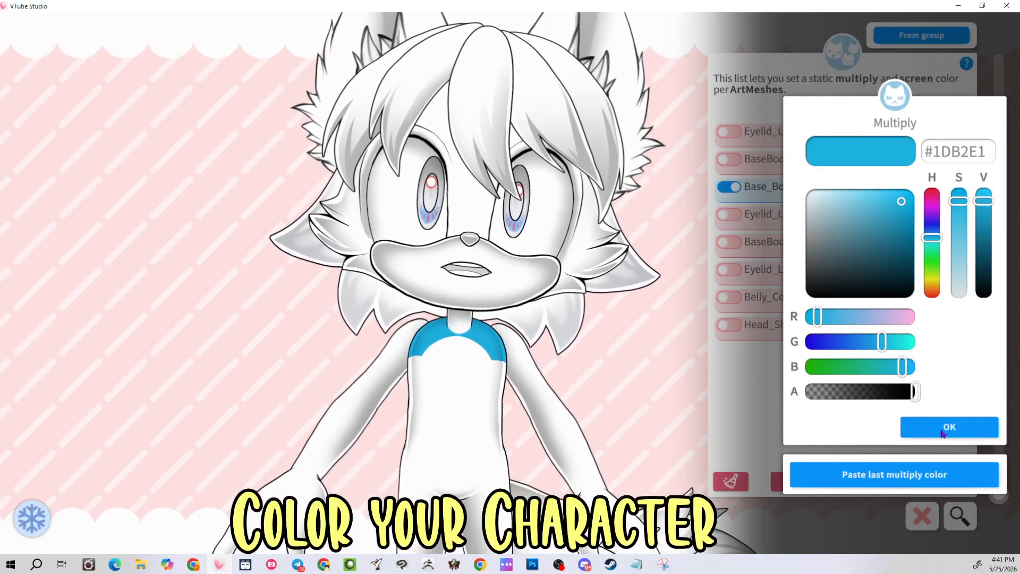
pyautogui.click(945, 429)
pyautogui.click(948, 427)
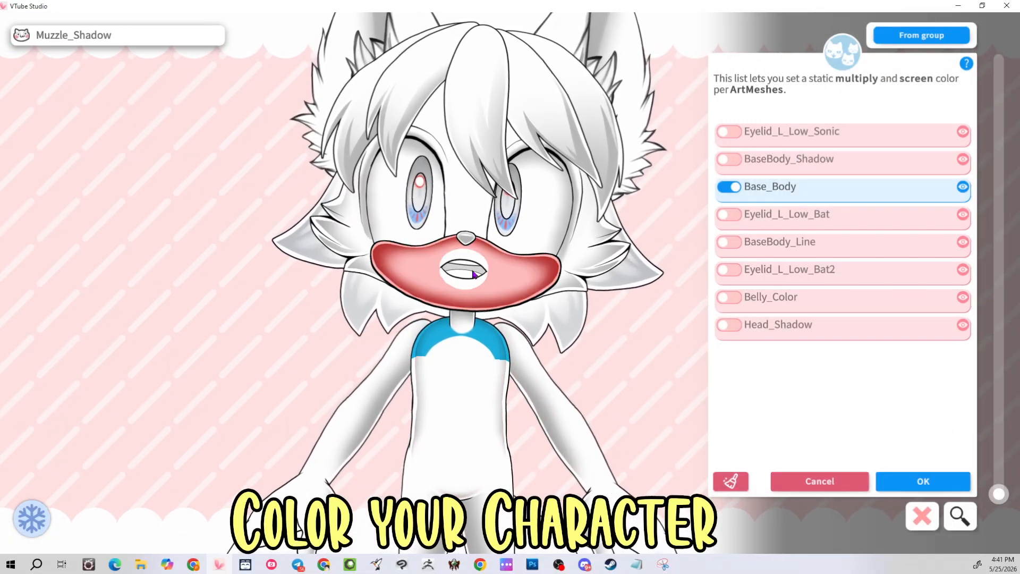
# Enable coloring for the BatLeg ArtMesh and paste the last multiply color onto it
pyautogui.click(471, 518)
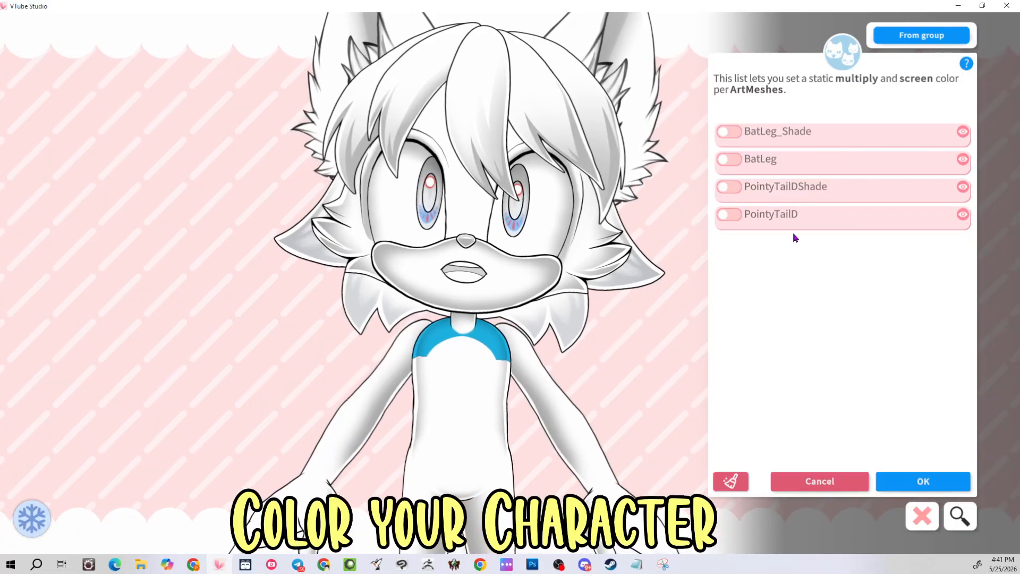
pyautogui.click(733, 159)
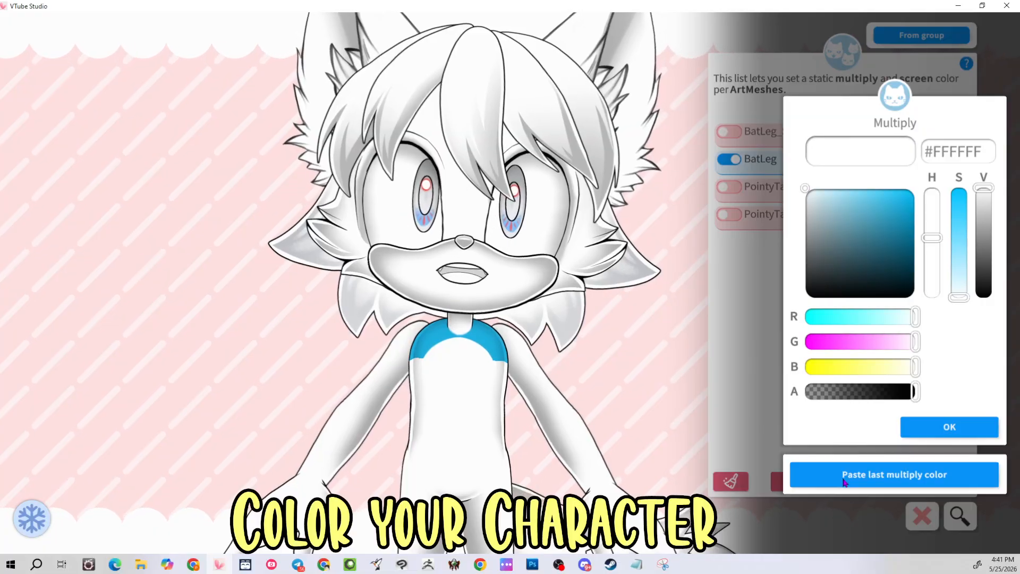
pyautogui.click(844, 482)
pyautogui.click(912, 431)
pyautogui.click(912, 440)
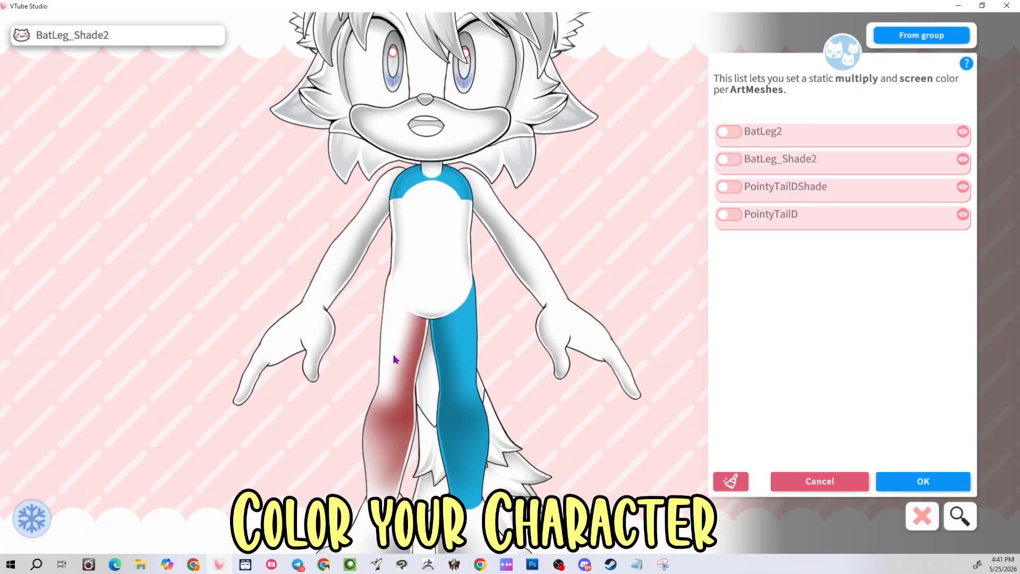
pyautogui.click(728, 161)
pyautogui.click(856, 468)
pyautogui.click(949, 426)
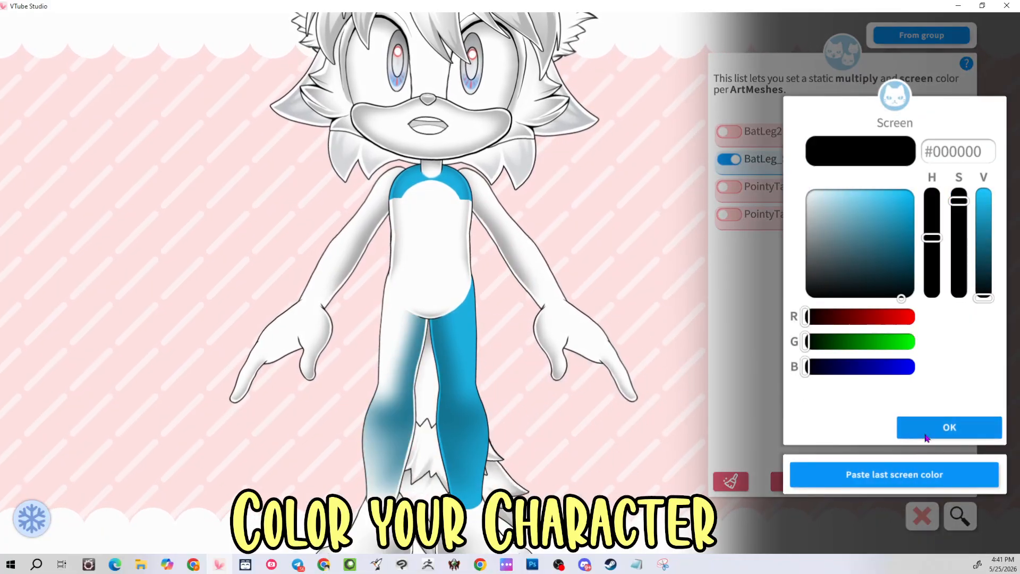
pyautogui.click(935, 425)
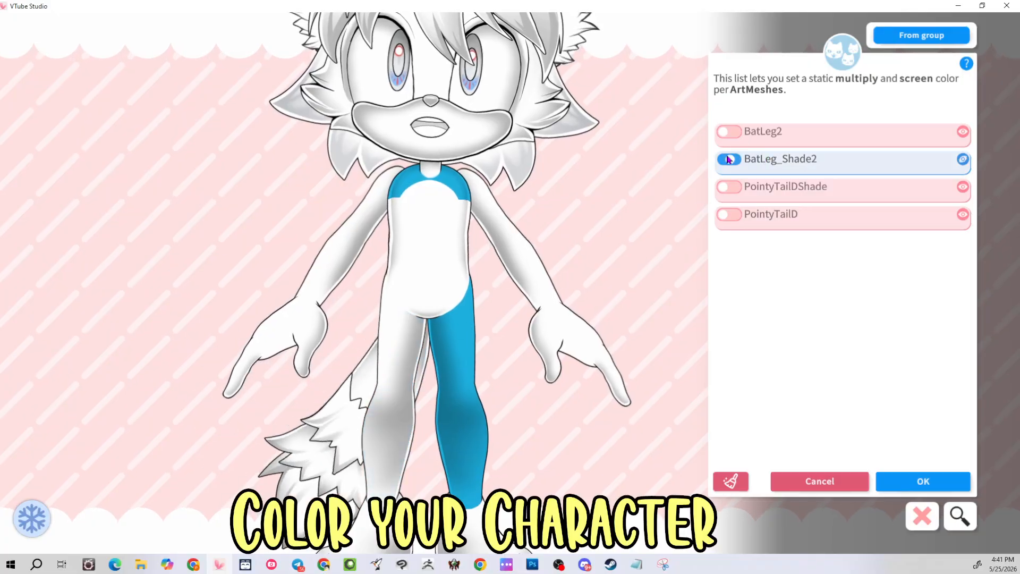
# Enable coloring for the BatLeg2 ArtMesh with the same blue multiply color as the other leg
pyautogui.click(729, 132)
pyautogui.click(949, 426)
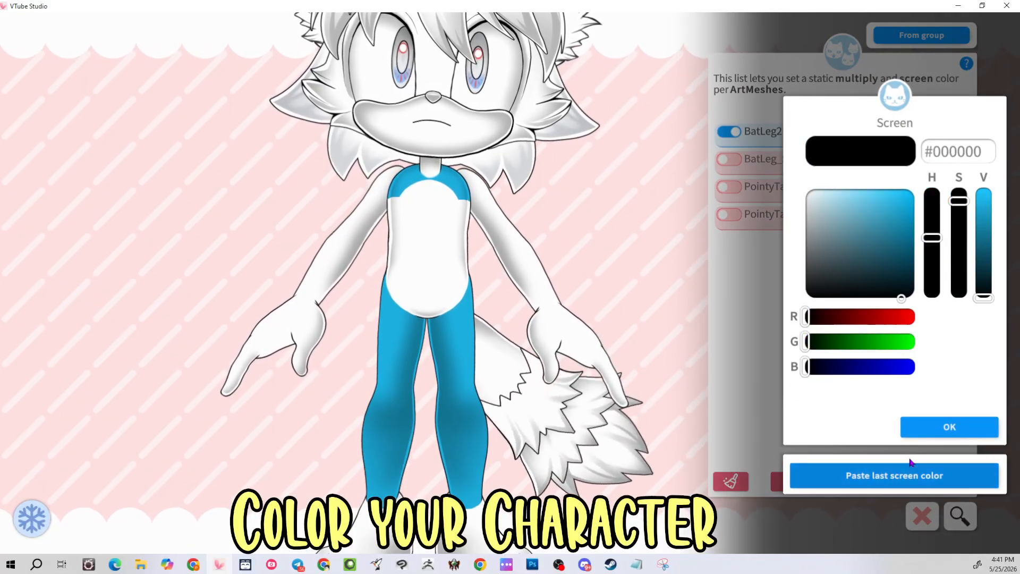
pyautogui.click(949, 426)
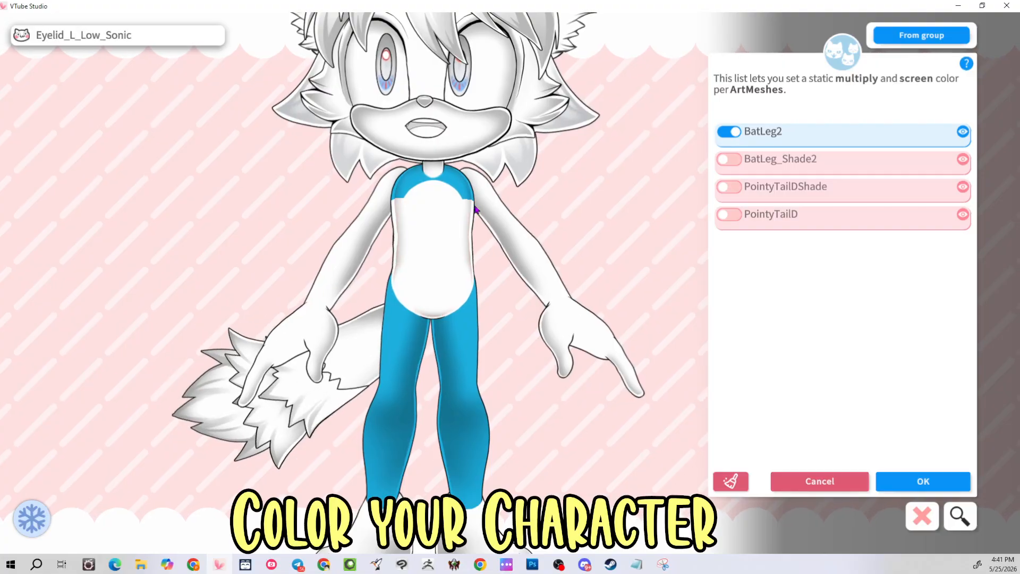
# Hide the BaseBody_TubeTop ArtMesh on the torso by turning on its multiply color and reducing the alpha to fully transparent
pyautogui.click(463, 247)
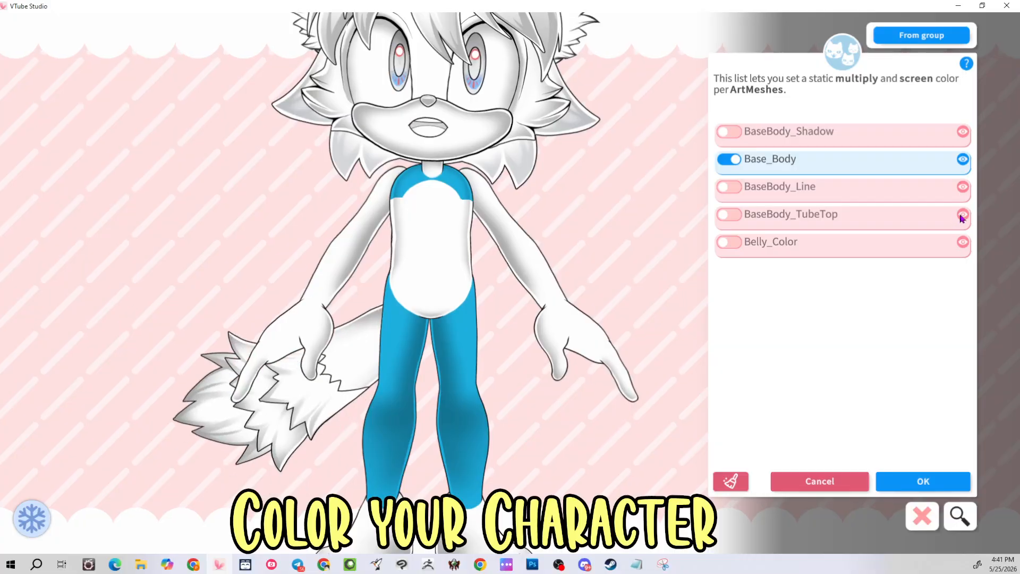
pyautogui.click(729, 214)
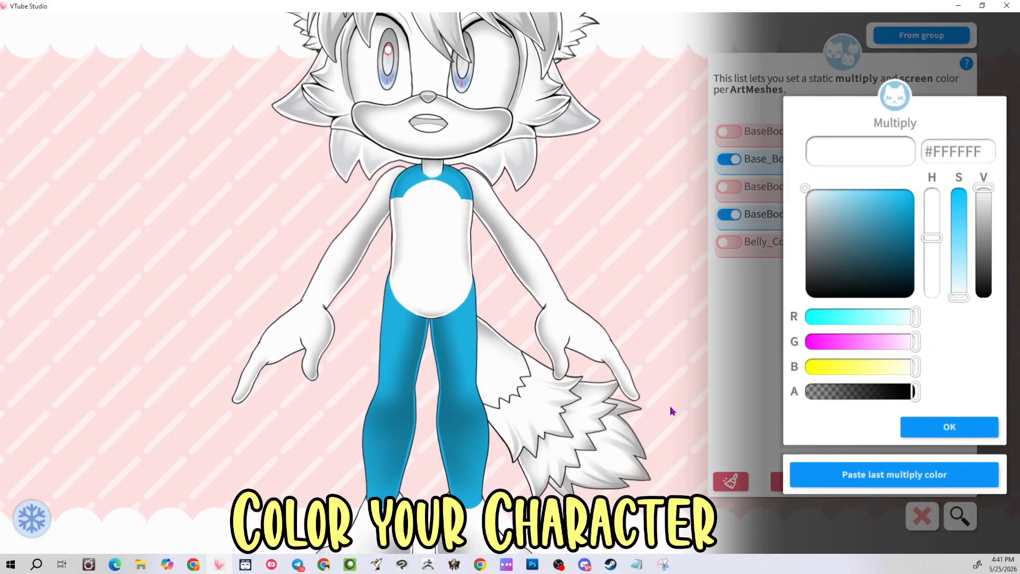
pyautogui.moveTo(910, 392); pyautogui.dragTo(658, 397)
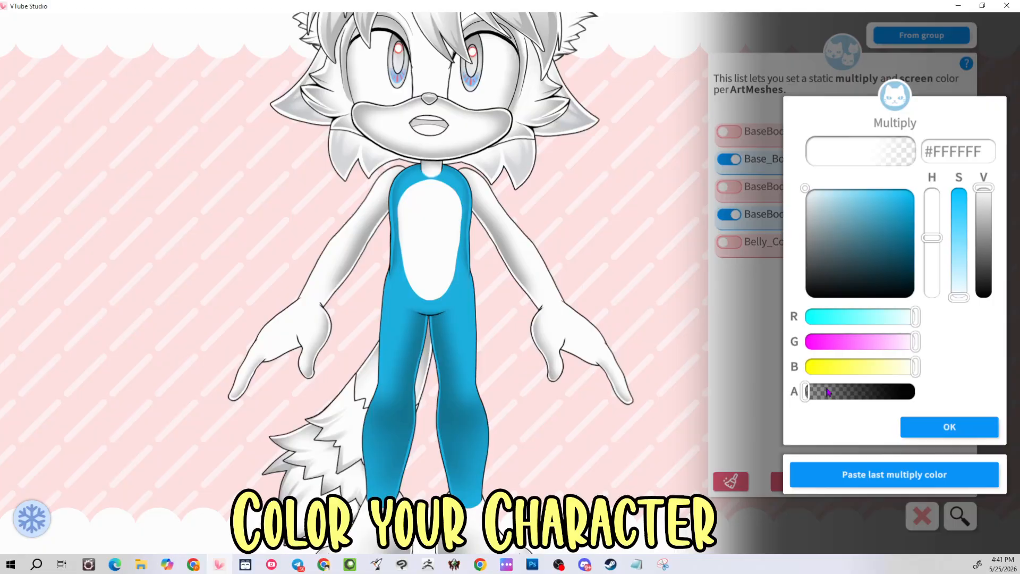
pyautogui.click(918, 425)
pyautogui.click(934, 428)
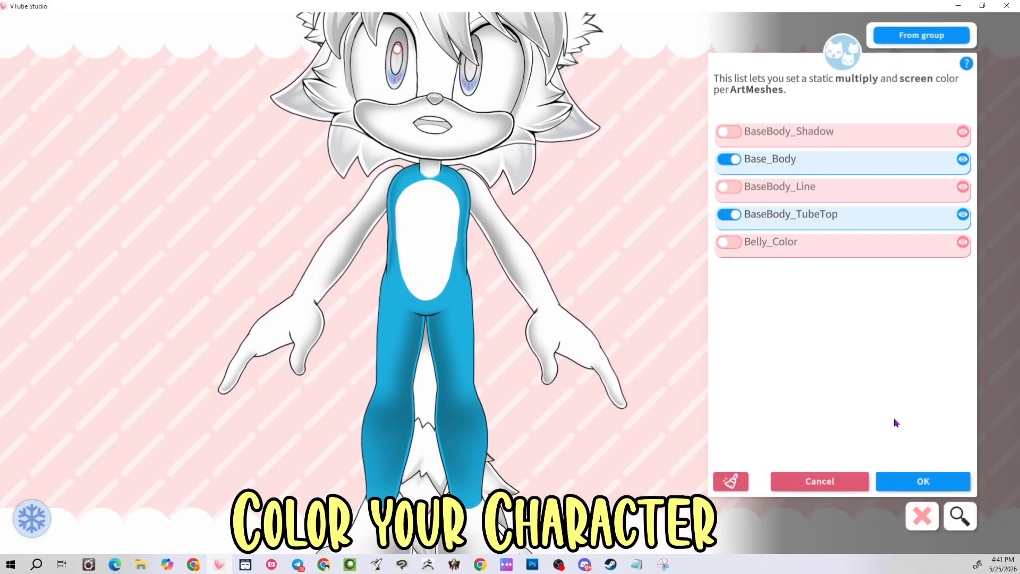
pyautogui.click(436, 174)
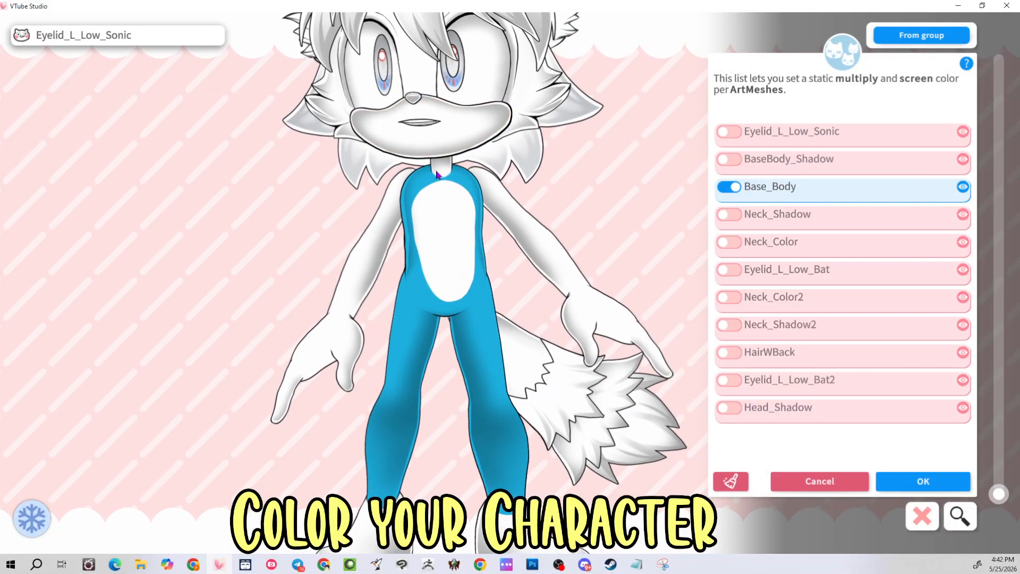
pyautogui.click(421, 186)
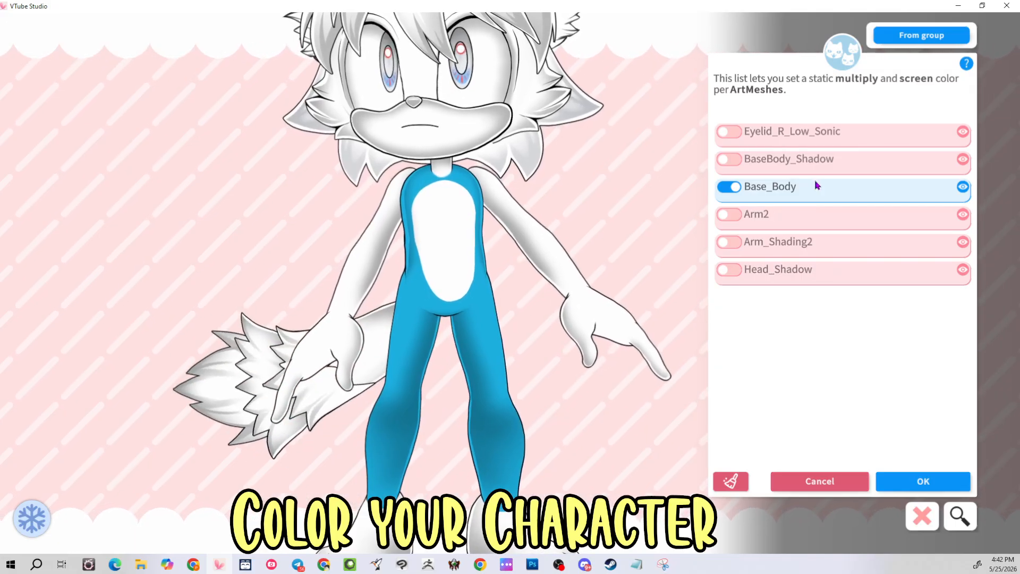
pyautogui.click(816, 185)
pyautogui.click(949, 428)
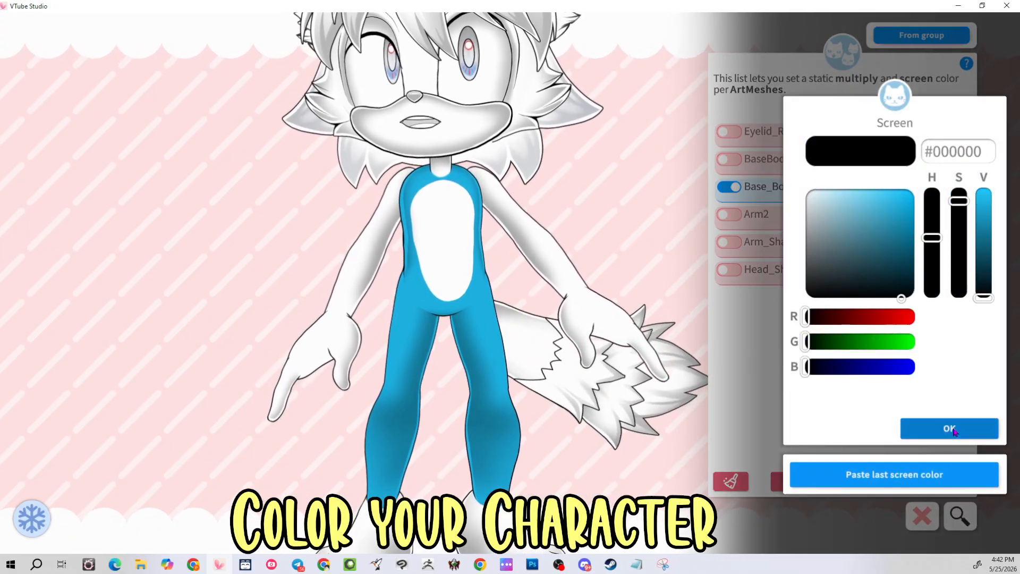
pyautogui.click(930, 427)
# Enable coloring for the Neck_Color ArtMesh, pasting the last multiply color and the last screen color
pyautogui.click(438, 175)
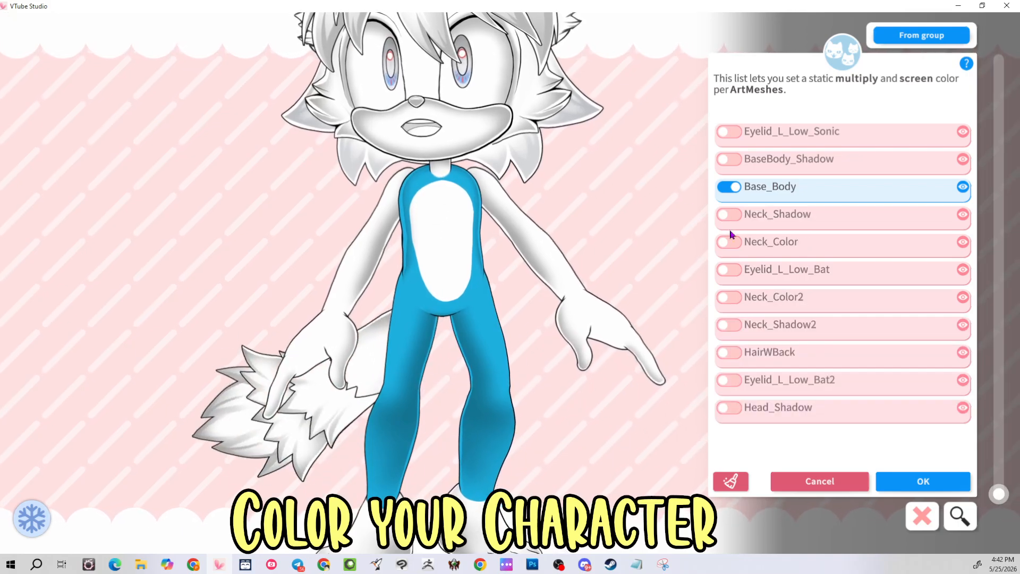
pyautogui.click(729, 242)
pyautogui.click(894, 474)
pyautogui.click(950, 427)
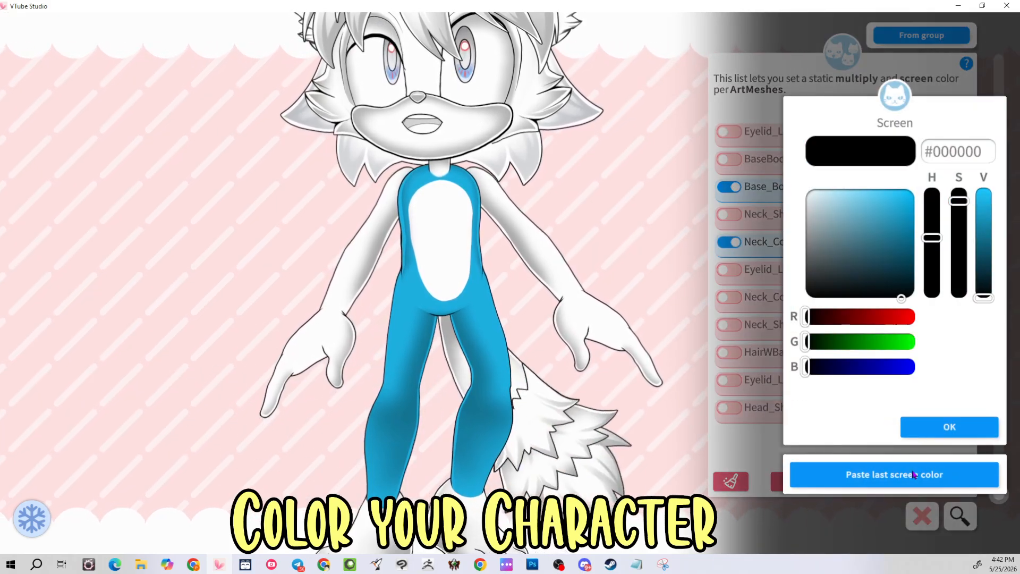
pyautogui.click(914, 475)
pyautogui.click(919, 423)
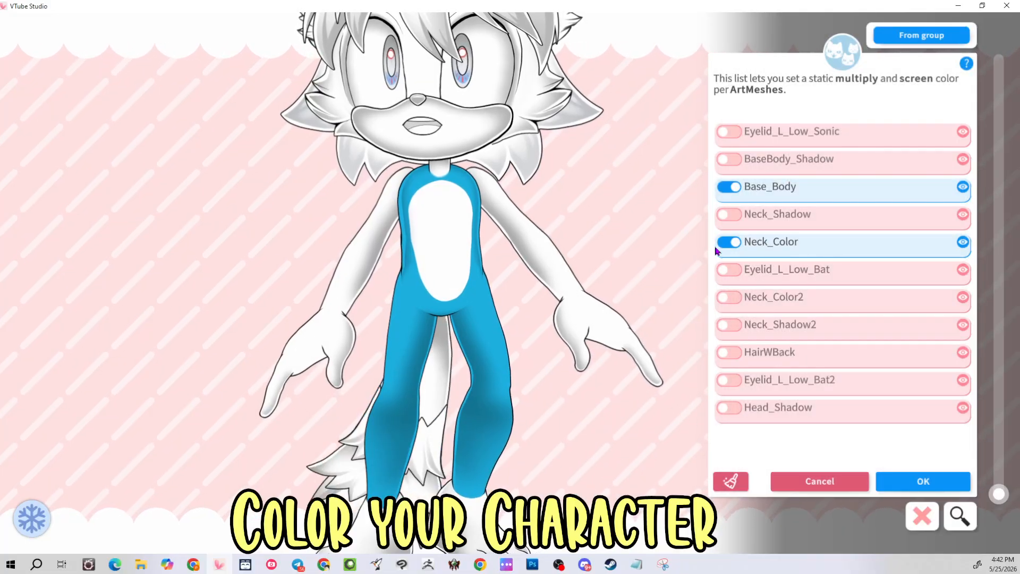
# Enable coloring for the Neck_Color2 ArtMesh and accept its multiply and screen colors
pyautogui.click(720, 300)
pyautogui.click(945, 434)
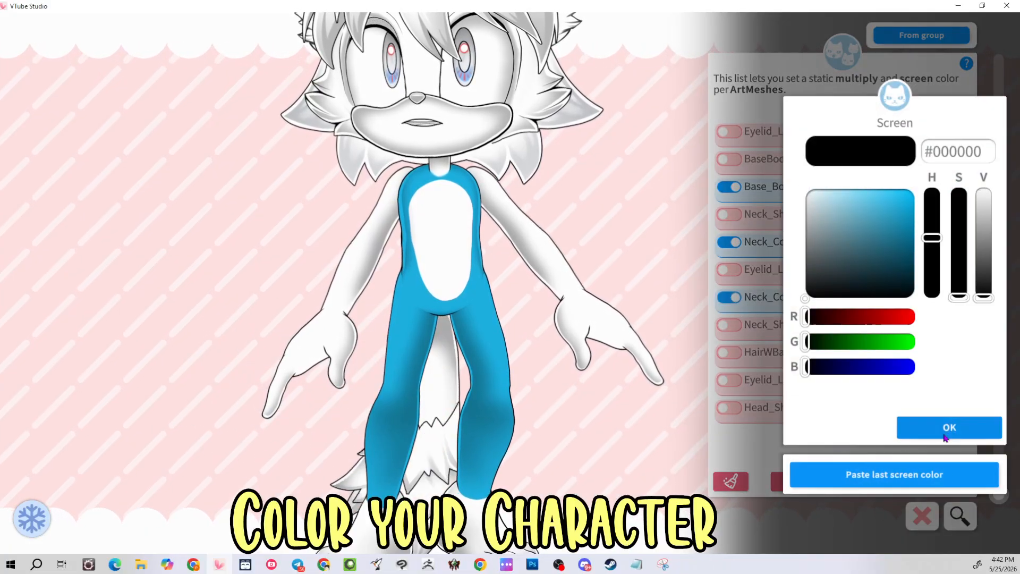
pyautogui.click(924, 426)
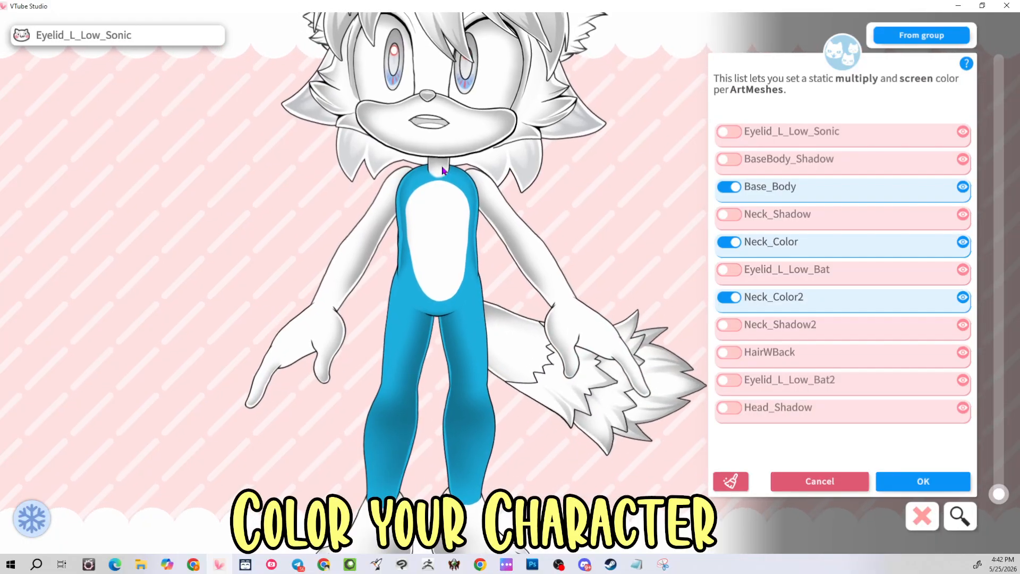
# Copy the hex code 1DB2E1 from the BatLeg ArtMesh's multiply color, keeping its colors as they are
pyautogui.click(464, 349)
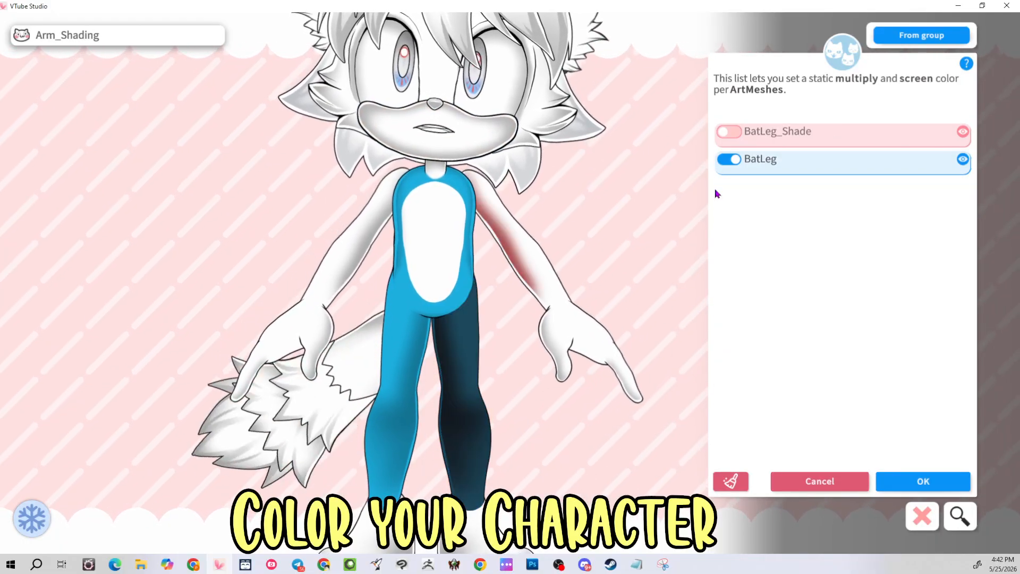
pyautogui.click(799, 160)
pyautogui.click(953, 152)
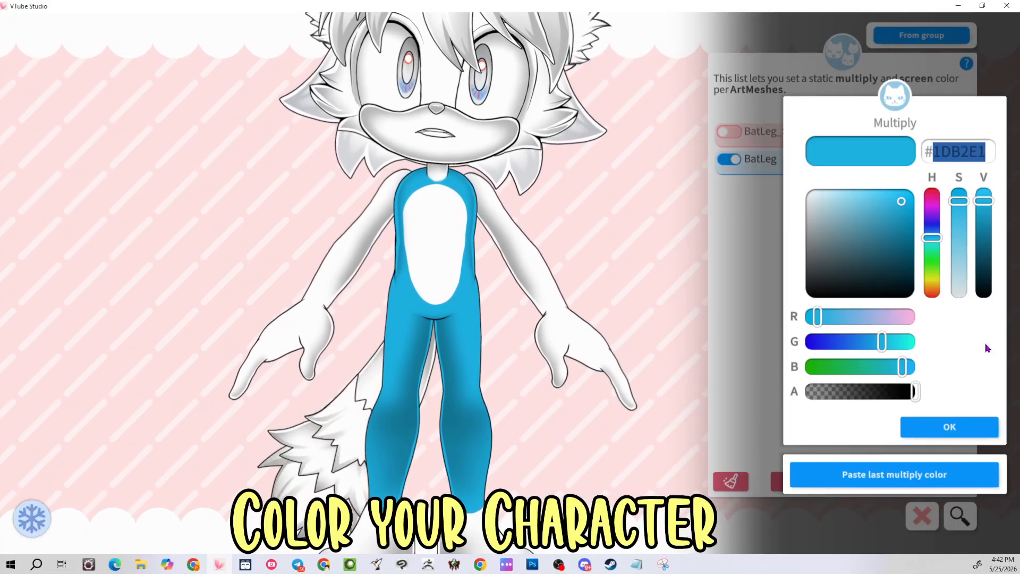
pyautogui.click(964, 423)
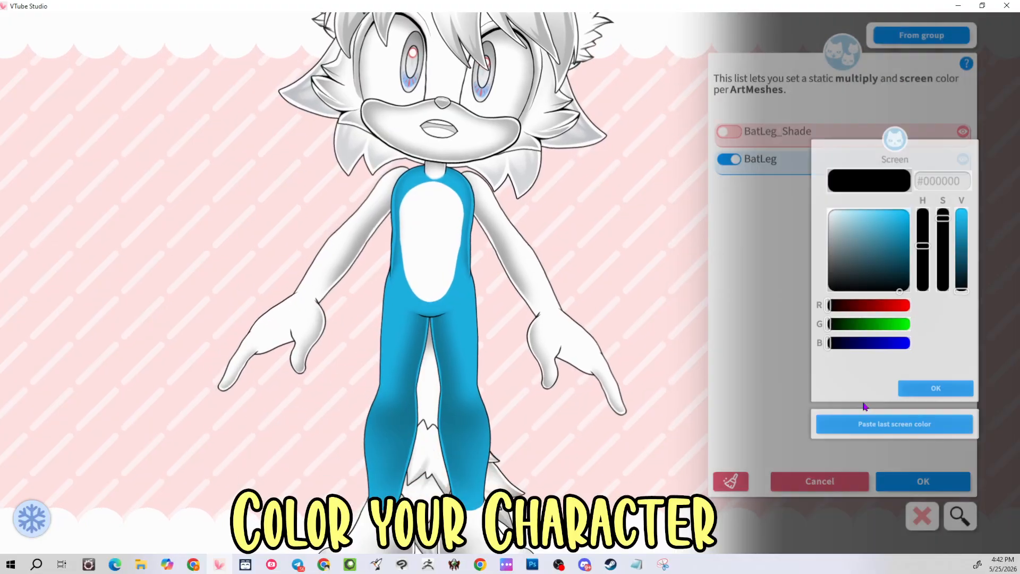
pyautogui.click(935, 426)
# Replace the multiply color code of the Neck_Color ArtMesh with #DB2E11, keeping the screen color black
pyautogui.click(603, 188)
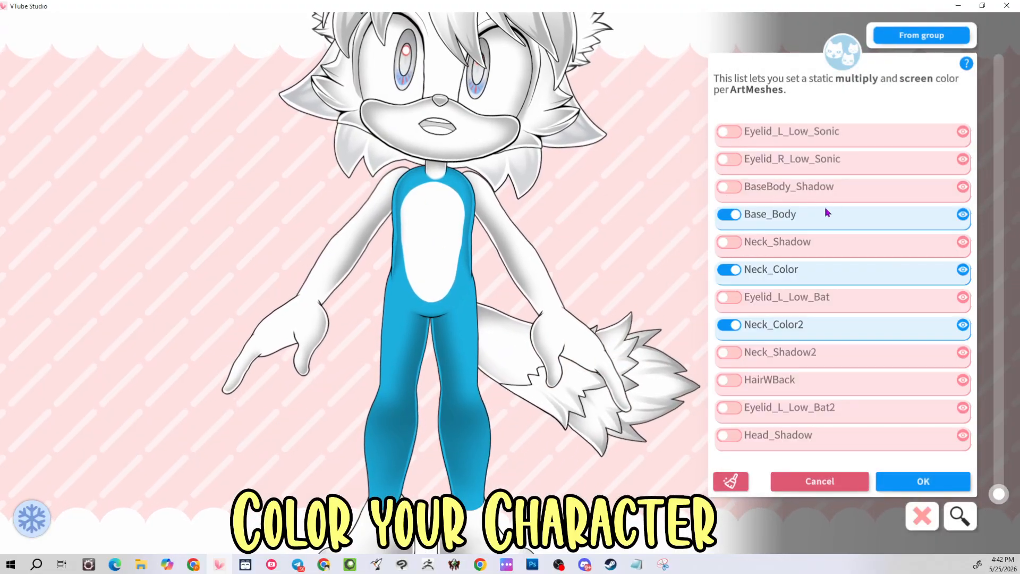
pyautogui.click(816, 281)
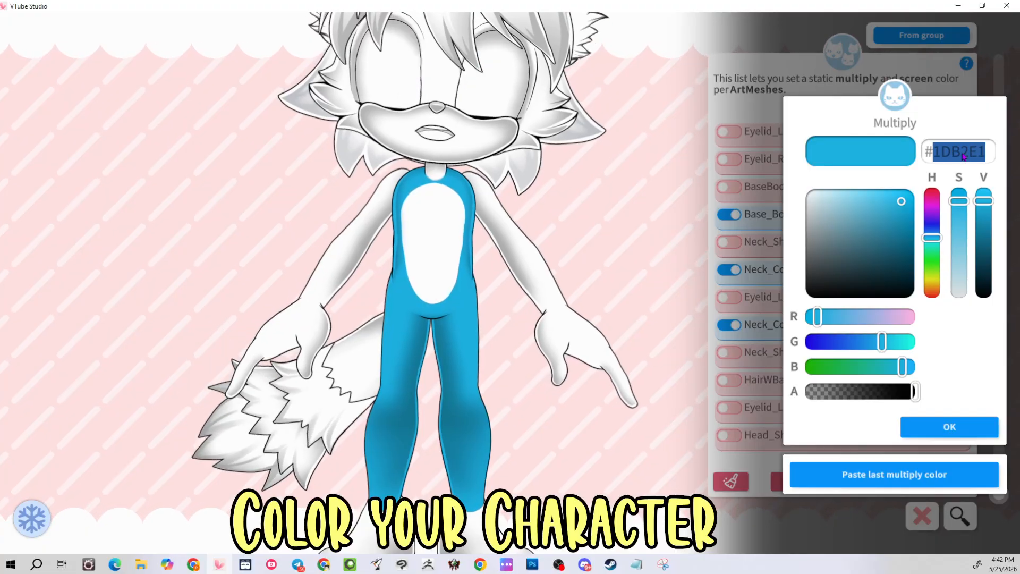
pyautogui.press('BackSpace')
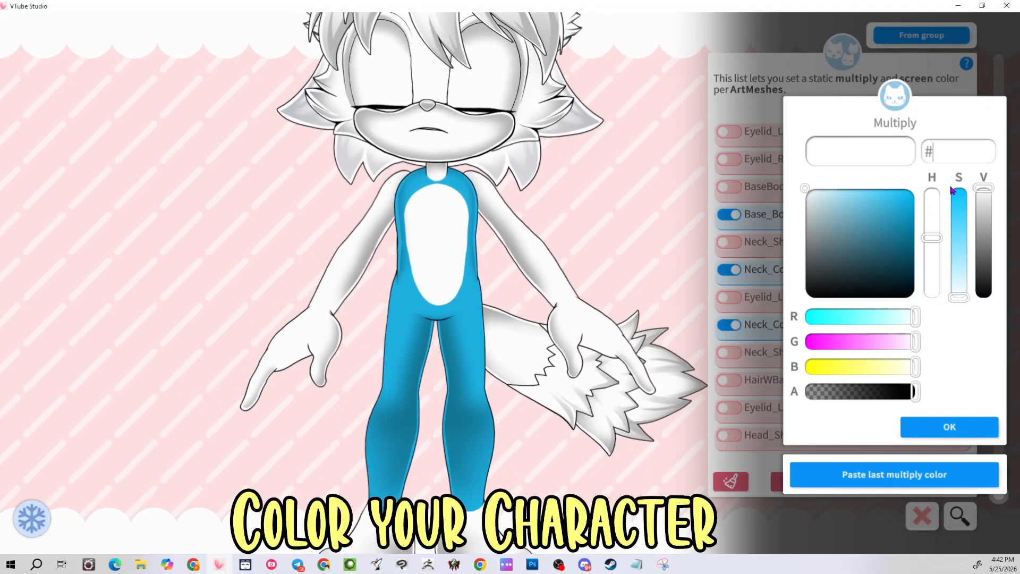
pyautogui.write('1DB2E1')
pyautogui.press('BackSpace')
pyautogui.press('BackSpace')
pyautogui.press('BackSpace')
pyautogui.press('BackSpace')
pyautogui.press('BackSpace')
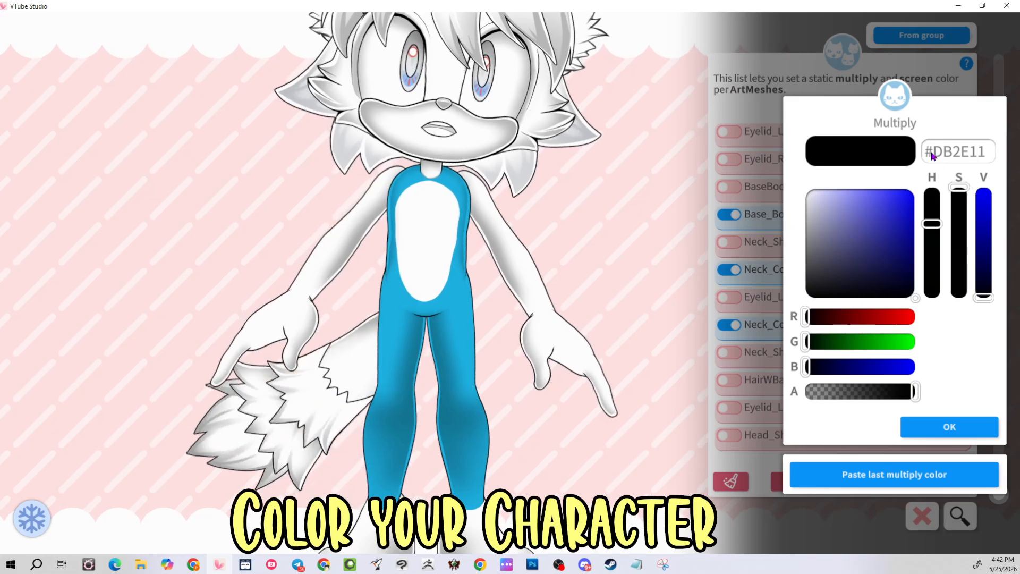
pyautogui.click(977, 433)
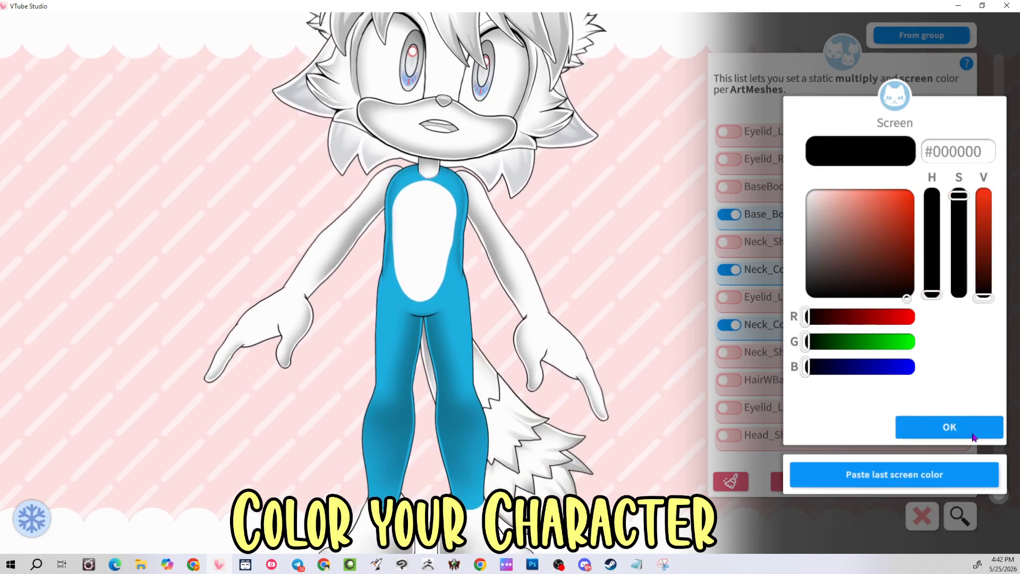
pyautogui.click(979, 425)
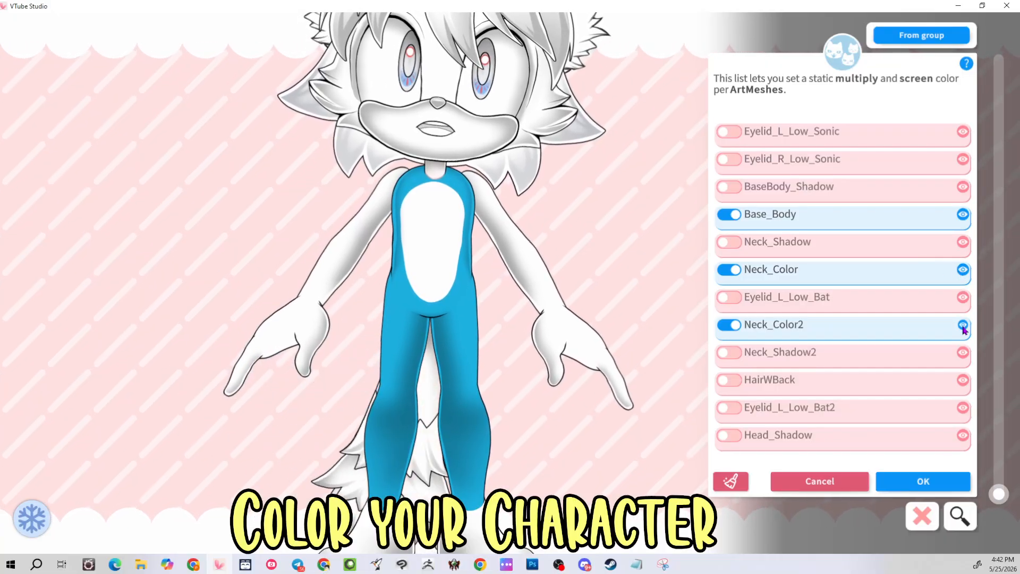
# Try the purple multiply color #6752B3 on the Neck_Color2 ArtMesh
pyautogui.click(852, 338)
pyautogui.moveTo(845, 292); pyautogui.dragTo(833, 258)
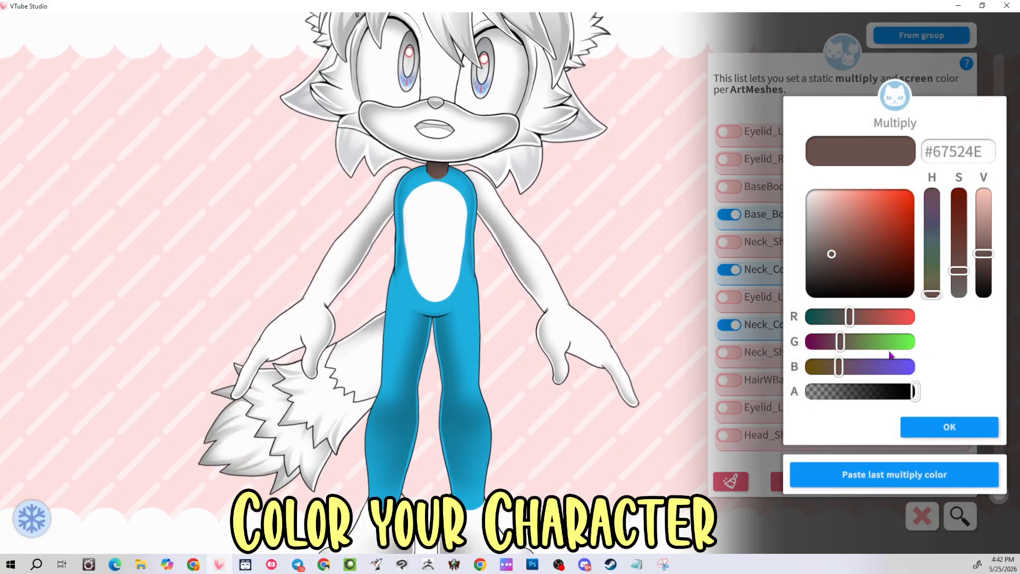
pyautogui.moveTo(838, 367); pyautogui.dragTo(887, 370)
pyautogui.click(930, 433)
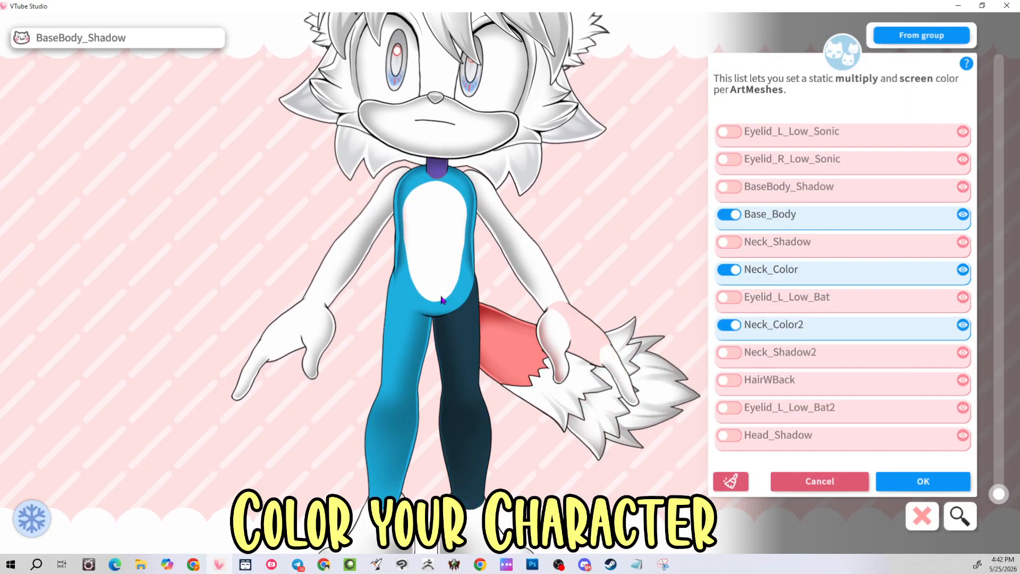
# Reopen the Base_Body ArtMesh's colors and accept its blue multiply color again so it can be pasted onto other meshes
pyautogui.click(460, 299)
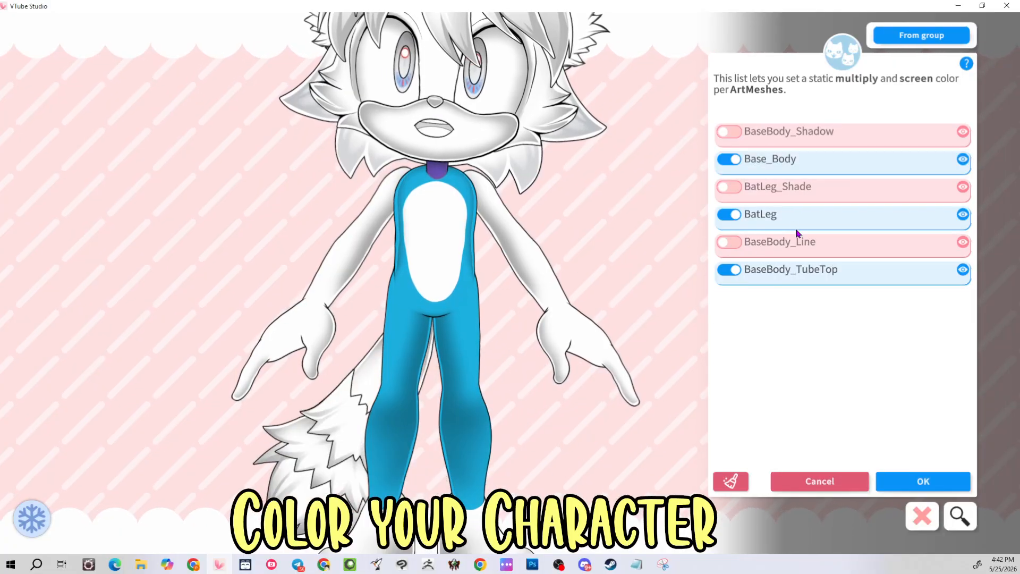
pyautogui.click(766, 158)
pyautogui.click(929, 427)
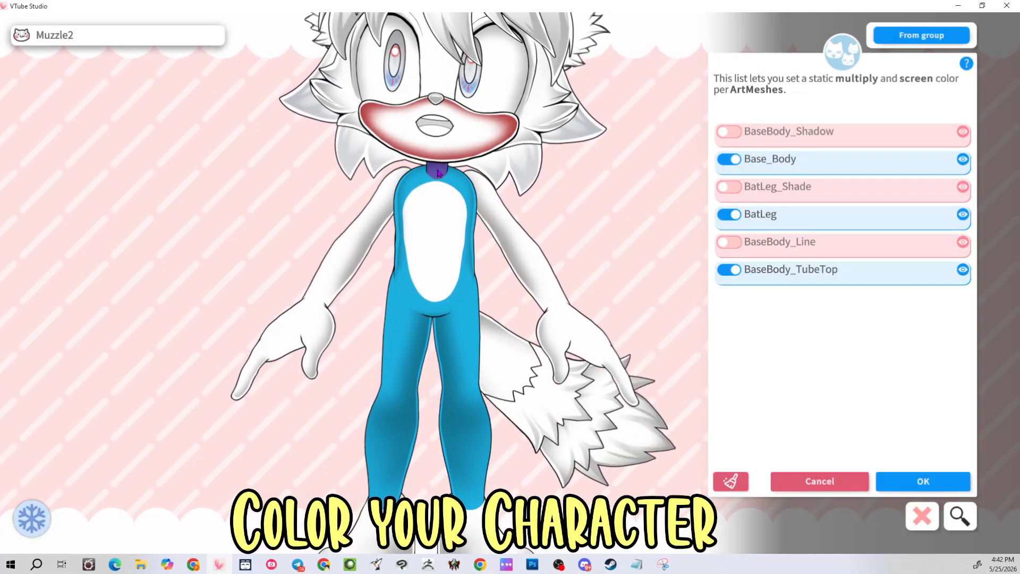
# Paste the last multiply color onto the Neck_Color2 ArtMesh and keep its screen color #000000
pyautogui.click(438, 173)
pyautogui.click(783, 351)
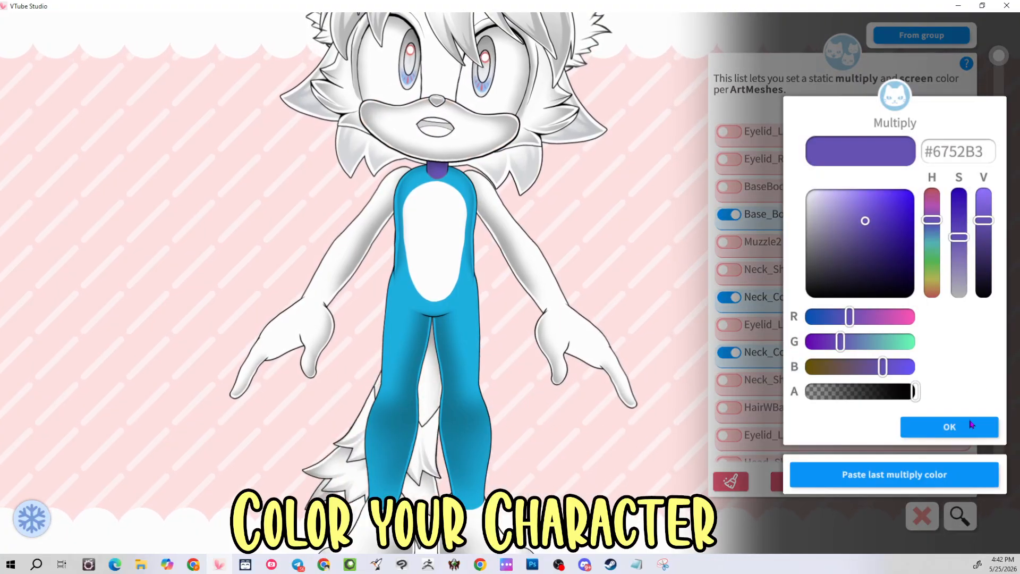
pyautogui.click(912, 473)
pyautogui.click(946, 427)
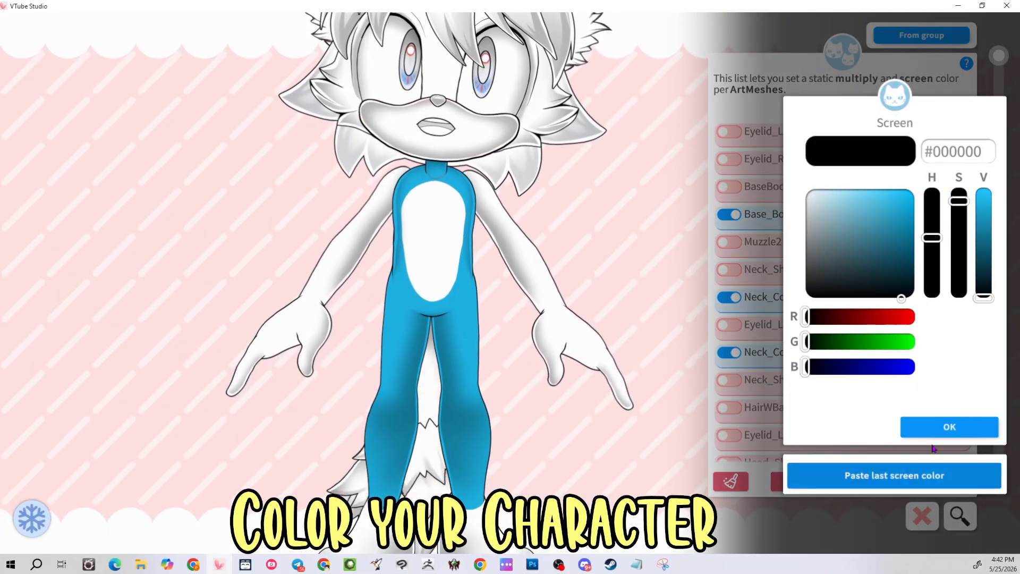
pyautogui.click(945, 426)
# Paste the last multiply color onto the Neck_Color ArtMesh and accept its screen color #000000
pyautogui.click(780, 320)
pyautogui.click(903, 474)
pyautogui.click(935, 428)
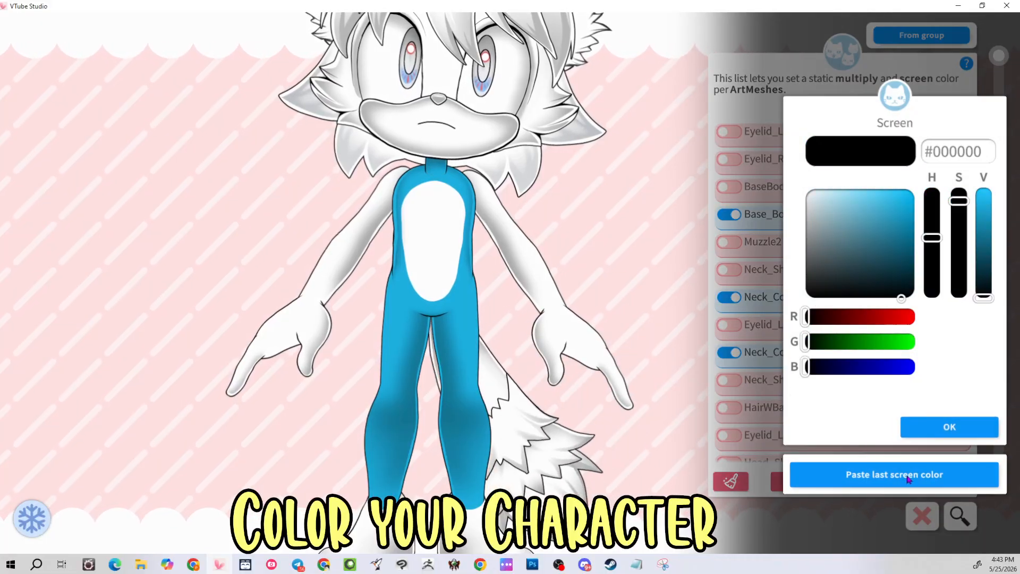
pyautogui.click(933, 436)
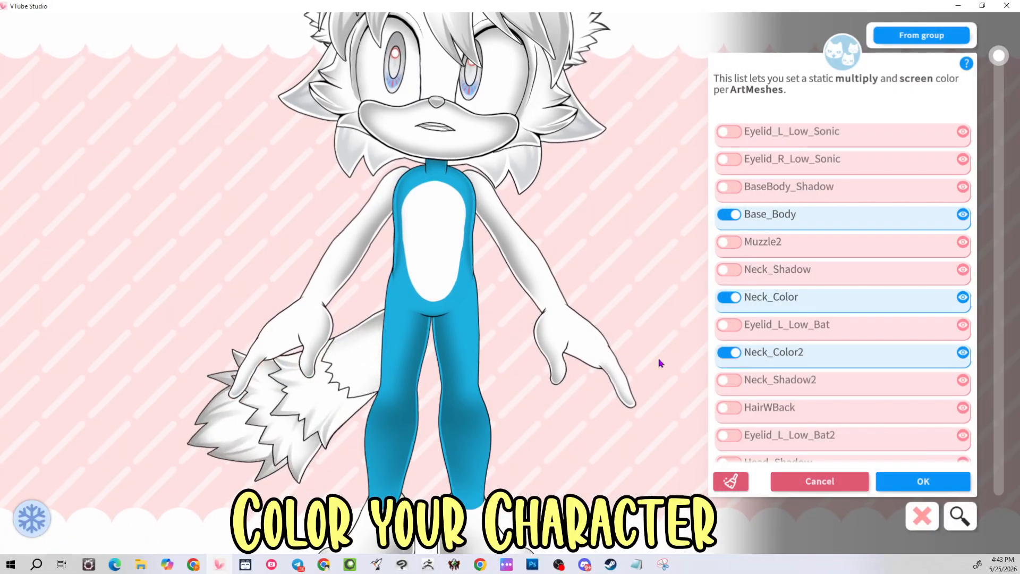
# Enable coloring for the Arm ArtMesh, pasting the last multiply color and accepting the screen color
pyautogui.click(492, 209)
pyautogui.click(748, 188)
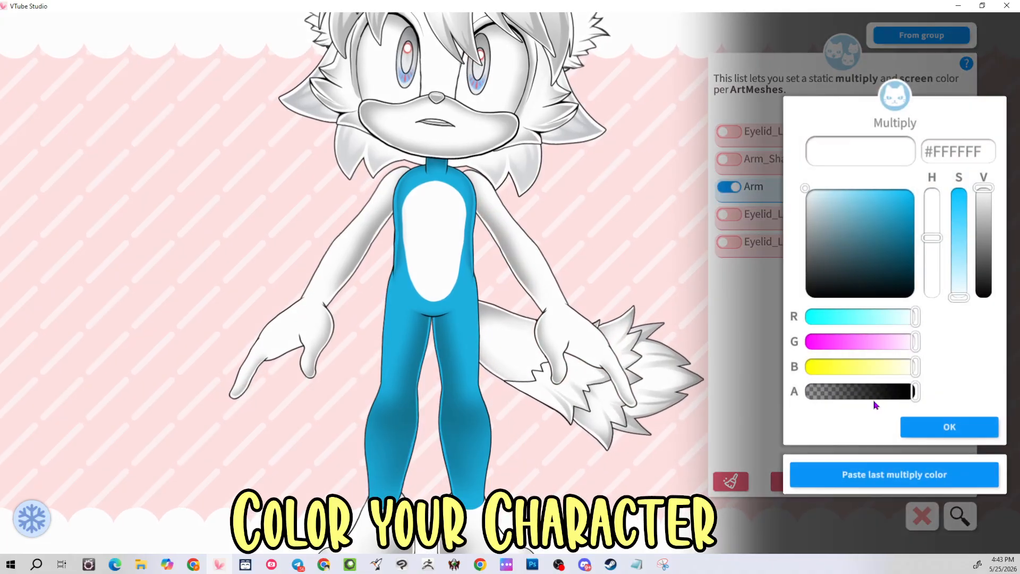
pyautogui.click(912, 468)
pyautogui.click(934, 428)
pyautogui.click(933, 432)
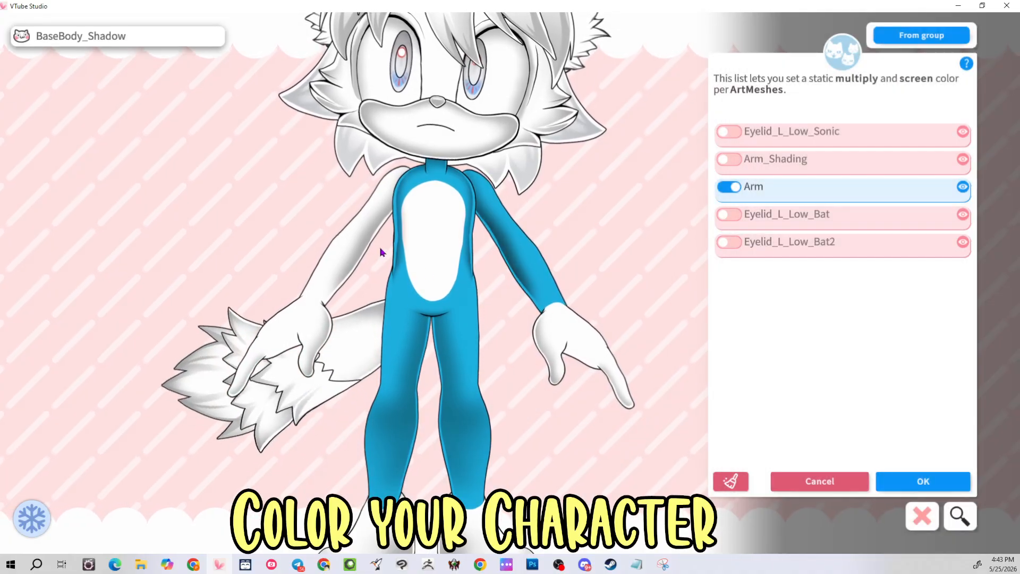
# Enable coloring for the Arm2 ArtMesh with the pasted multiply color #1DB2E1 and accept the screen color
pyautogui.click(352, 227)
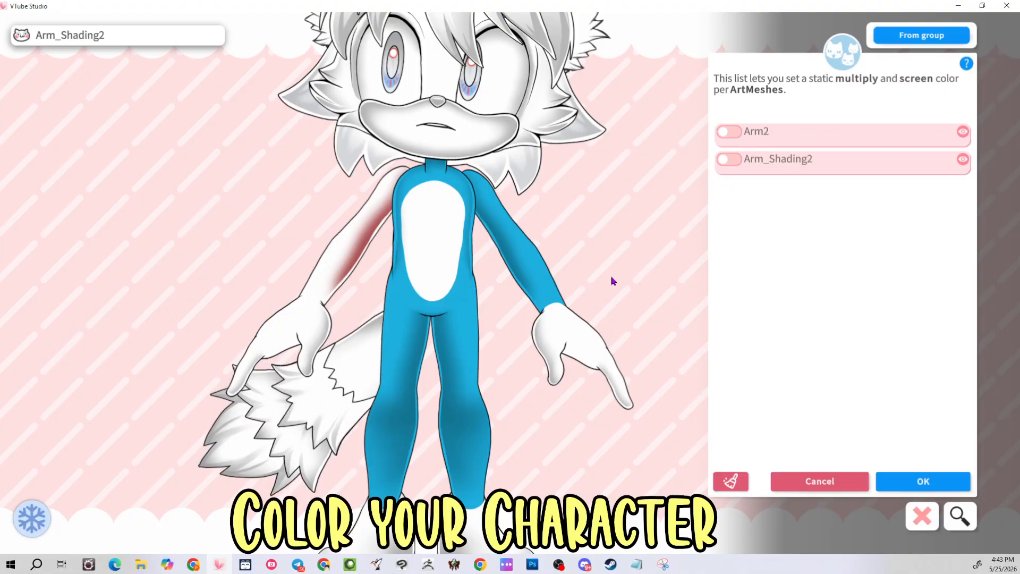
pyautogui.click(728, 132)
pyautogui.click(903, 473)
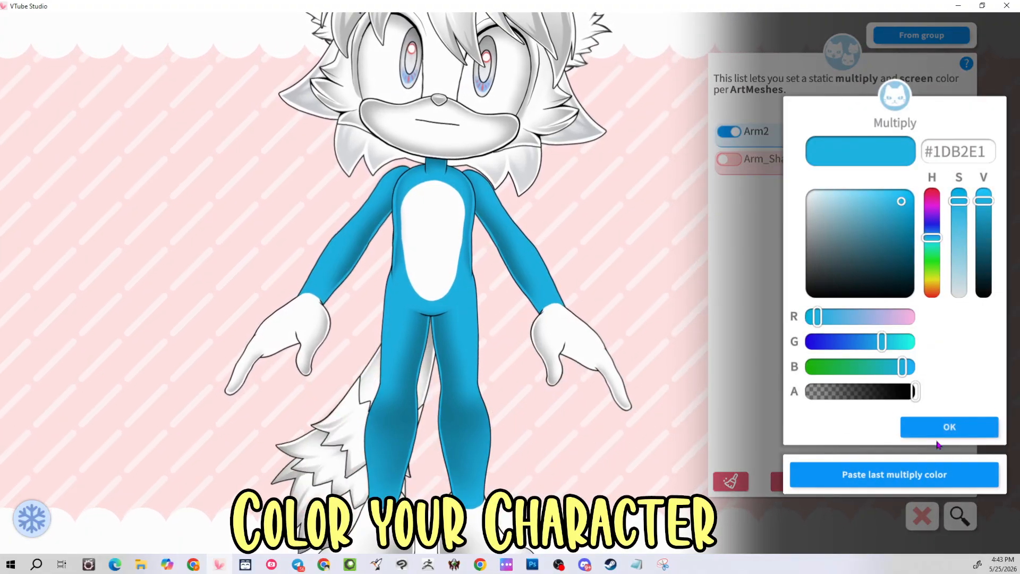
pyautogui.click(935, 428)
pyautogui.click(938, 427)
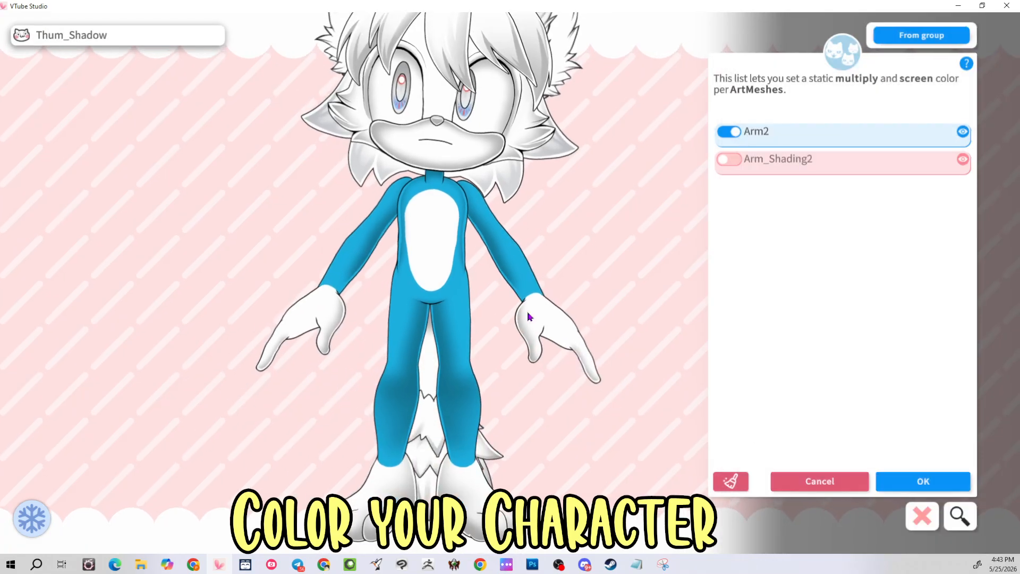
# Enable coloring for the Ear_Back4 ArtMesh with the pasted multiply color #1DB2E1 and accept the screen color
pyautogui.scroll(5, 563, 211)
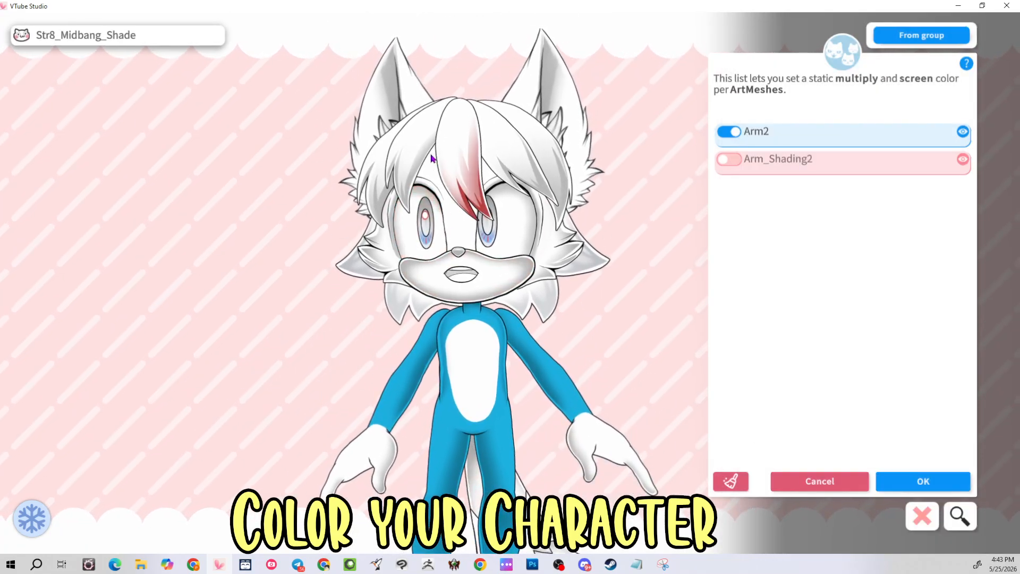
pyautogui.click(432, 168)
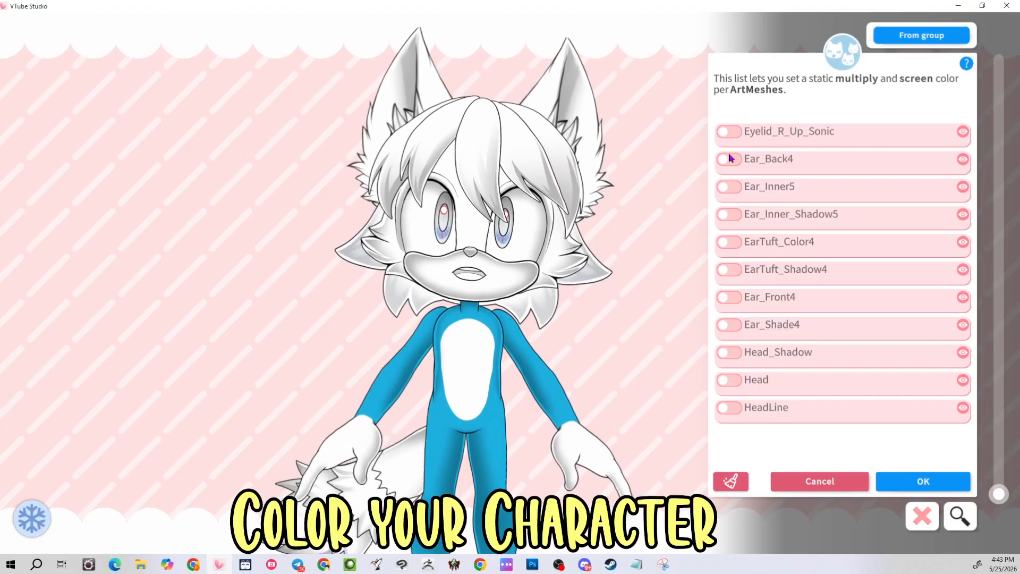
pyautogui.click(723, 160)
pyautogui.click(894, 472)
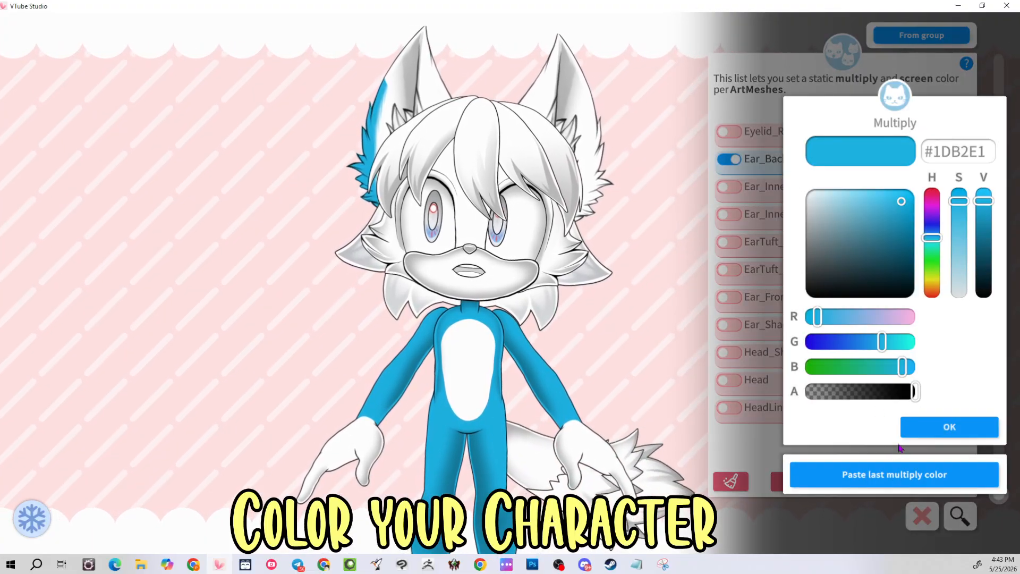
pyautogui.click(937, 426)
pyautogui.click(929, 428)
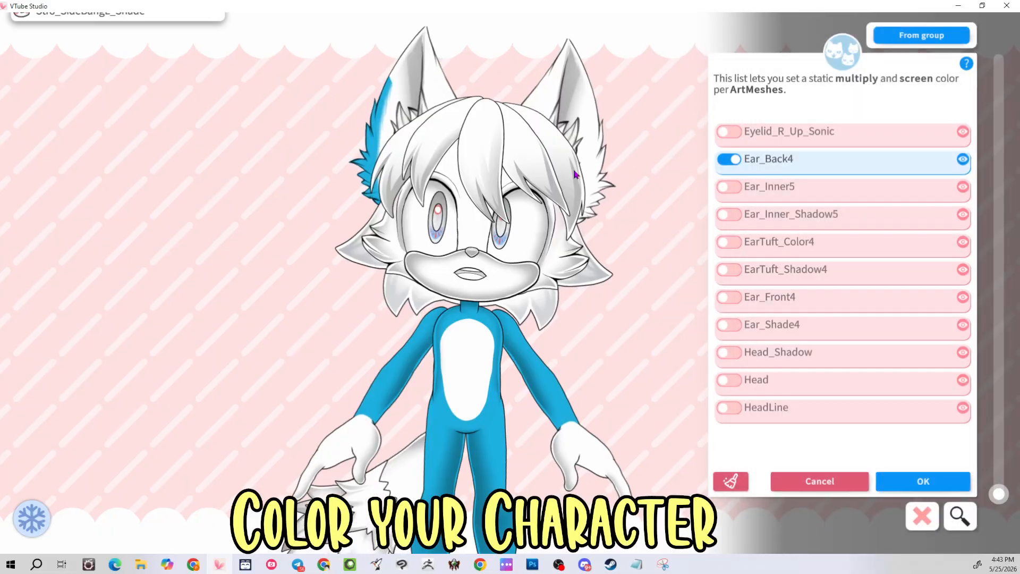
# Enable coloring for the Ear_Front4 ArtMesh with the pasted multiply color #1DB2E1 and accept the screen color
pyautogui.click(435, 103)
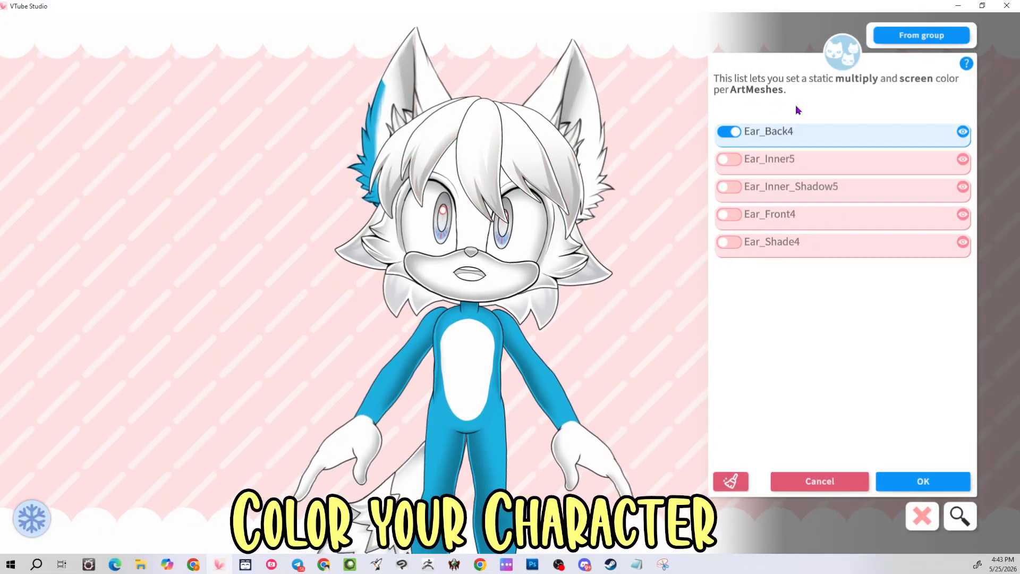
pyautogui.click(725, 215)
pyautogui.click(894, 473)
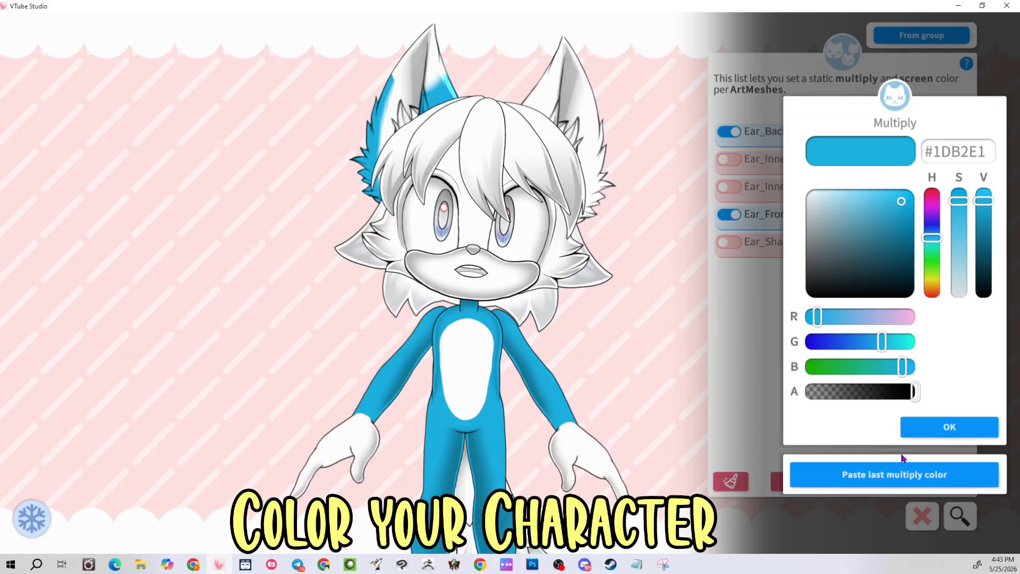
pyautogui.click(921, 428)
pyautogui.click(916, 430)
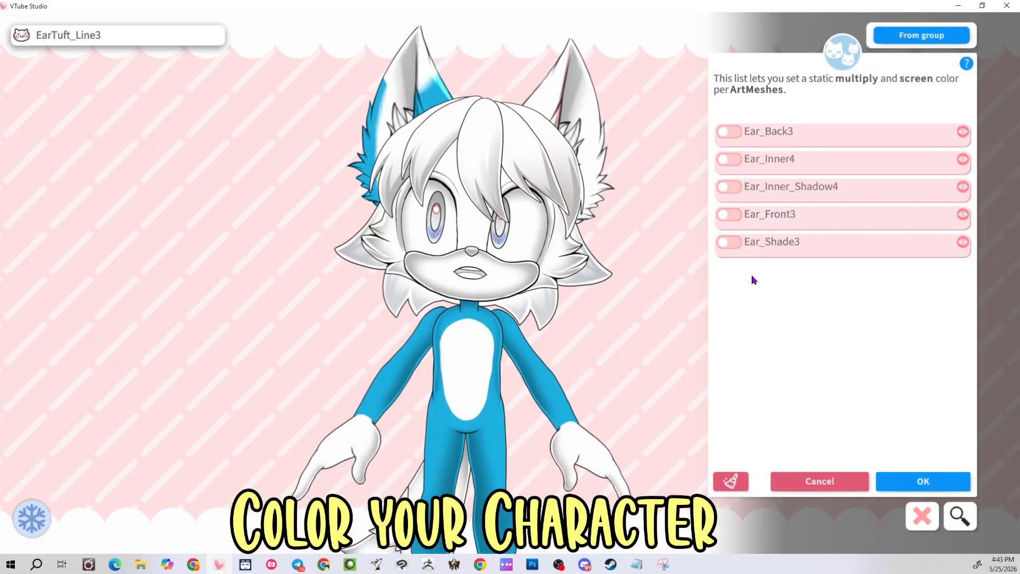
# Enable coloring for the other ear's Ear_Front3 ArtMesh with the pasted multiply color #1DB2E1 and accept the screen color
pyautogui.click(729, 214)
pyautogui.click(922, 473)
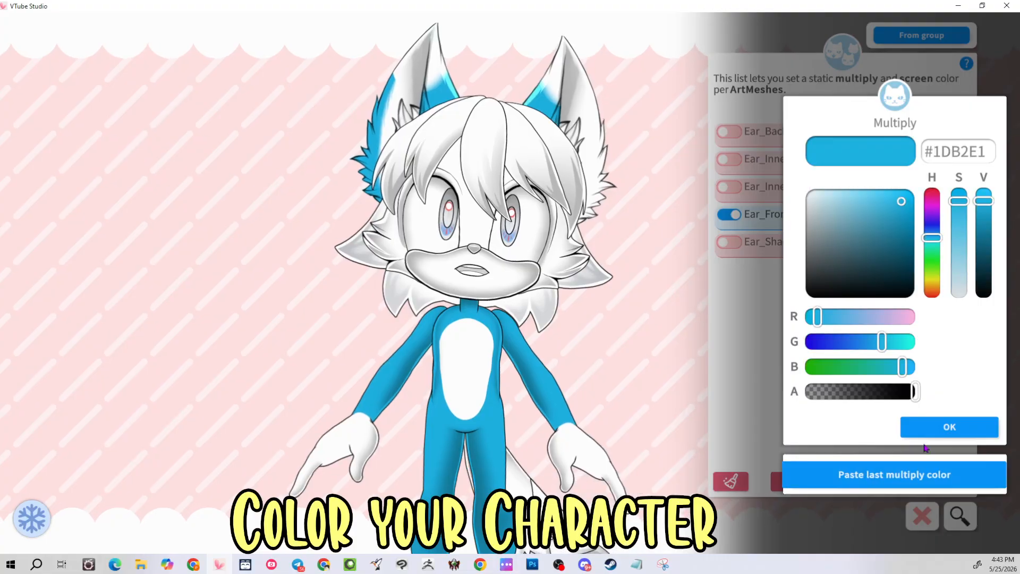
pyautogui.click(923, 428)
pyautogui.click(915, 427)
# Enable coloring for the Ear_Back3 ArtMesh, pasting the last multiply color and accepting the screen color
pyautogui.click(728, 131)
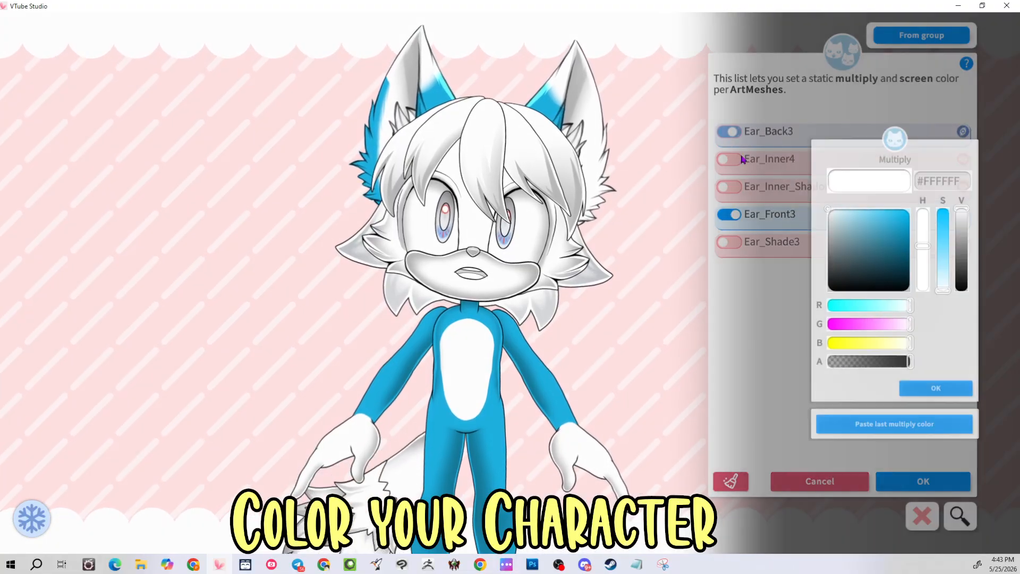
pyautogui.click(922, 474)
pyautogui.click(923, 428)
pyautogui.click(906, 425)
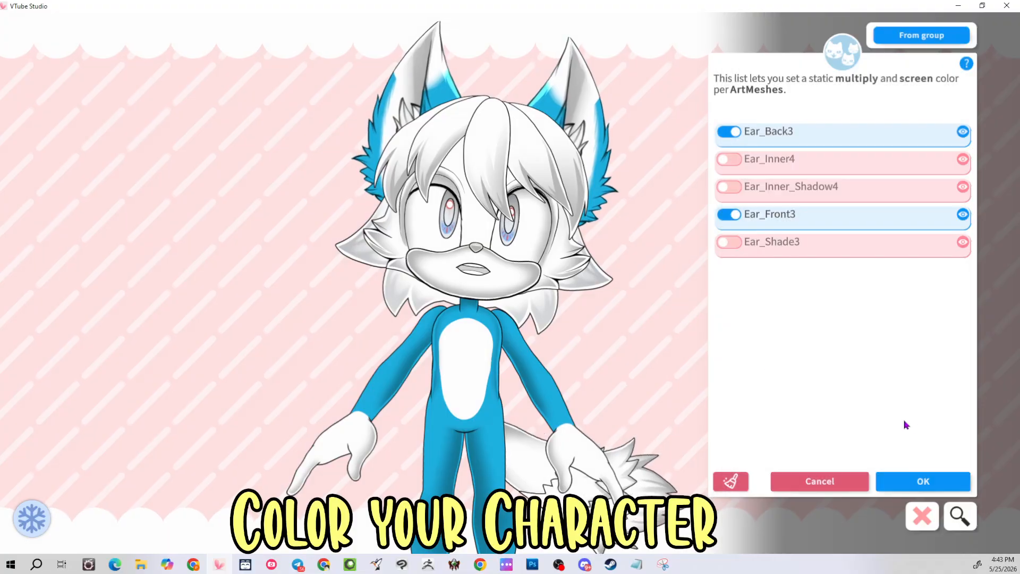
# Enable coloring for the Belly_Color ArtMesh and set its multiply color to the pale green #C6EDC6
pyautogui.click(505, 355)
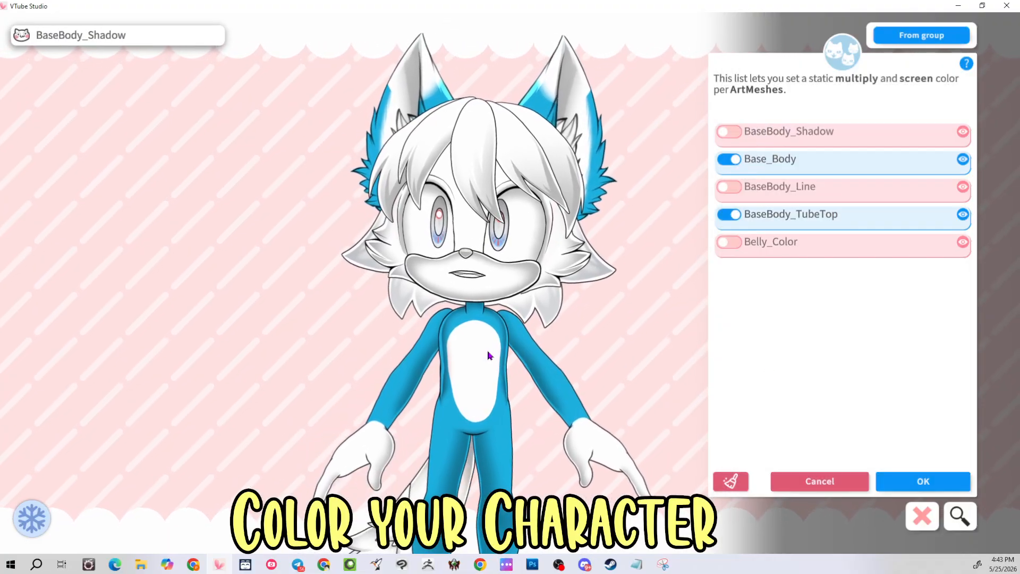
pyautogui.click(727, 241)
pyautogui.click(879, 226)
pyautogui.click(856, 367)
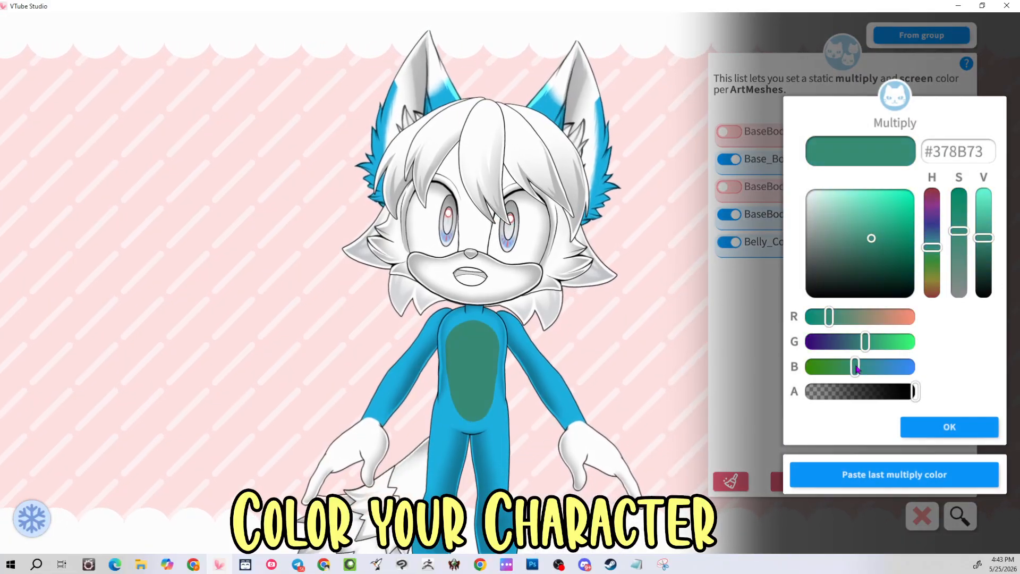
pyautogui.click(825, 194)
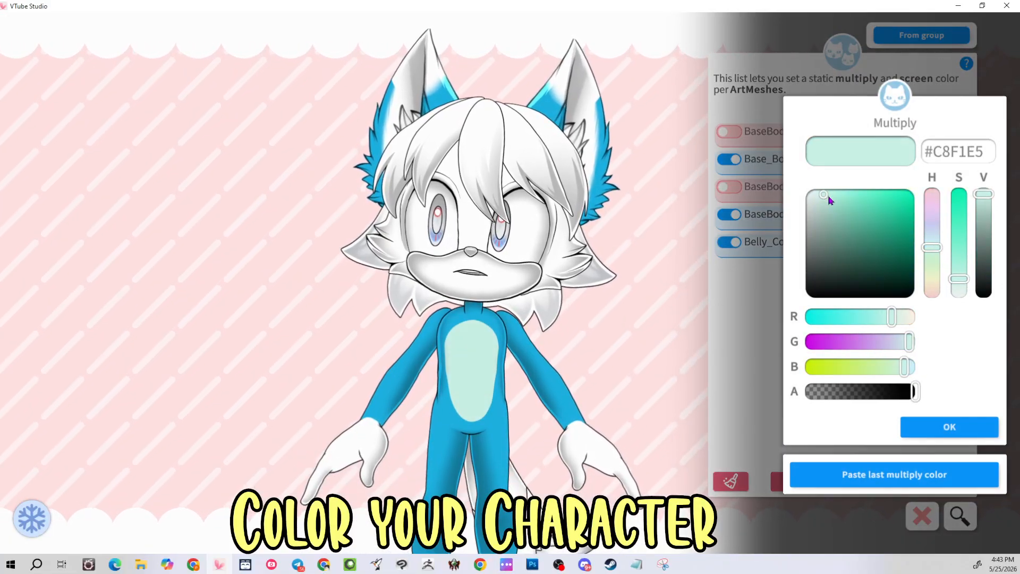
pyautogui.moveTo(828, 196); pyautogui.dragTo(831, 197)
pyautogui.moveTo(855, 367); pyautogui.dragTo(879, 368)
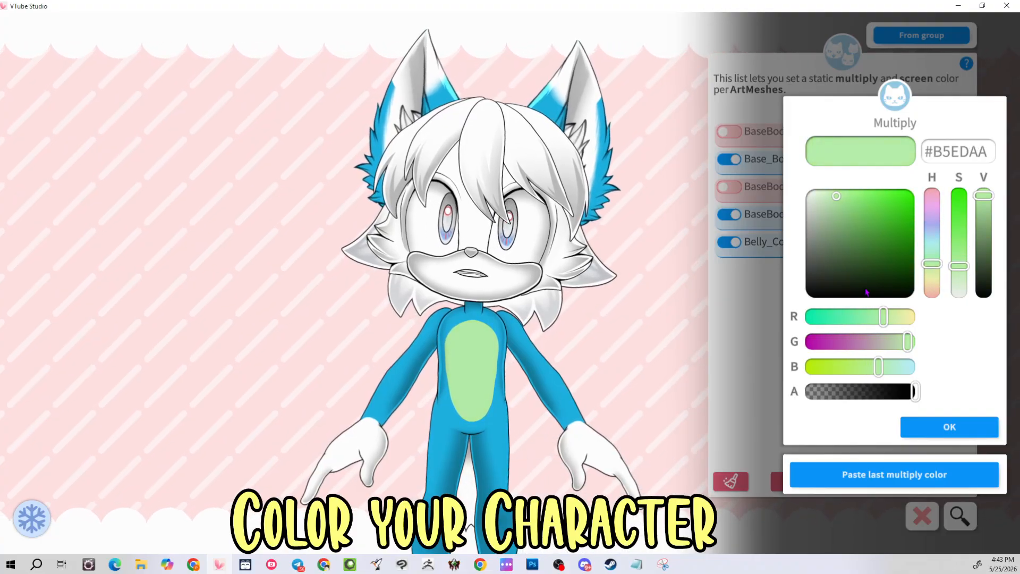
pyautogui.moveTo(882, 317); pyautogui.dragTo(894, 374)
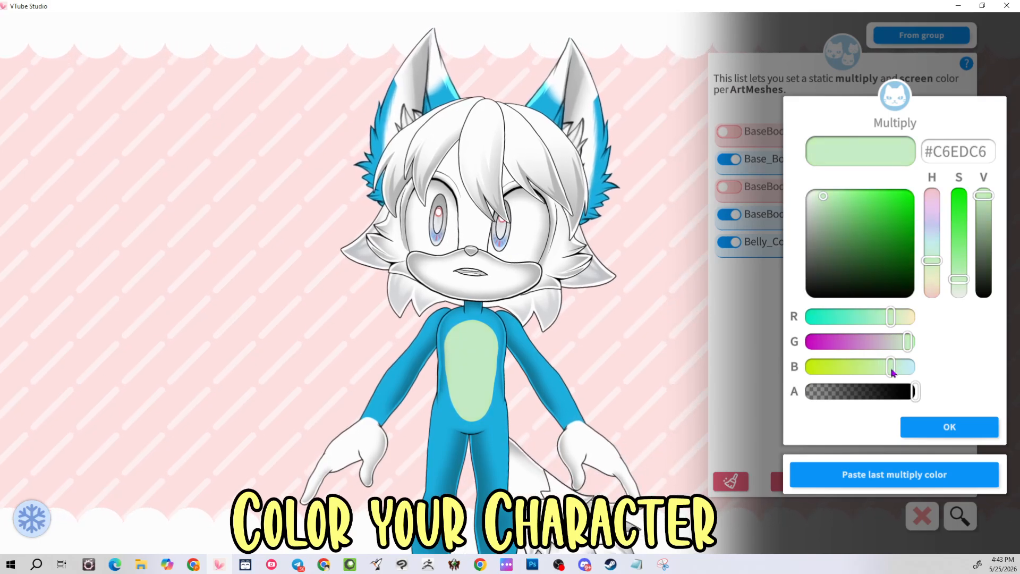
pyautogui.click(951, 428)
# Enable coloring for the Muzzle2 ArtMesh, pasting the pale green multiply color #C6EDC6 and the last screen color
pyautogui.click(470, 266)
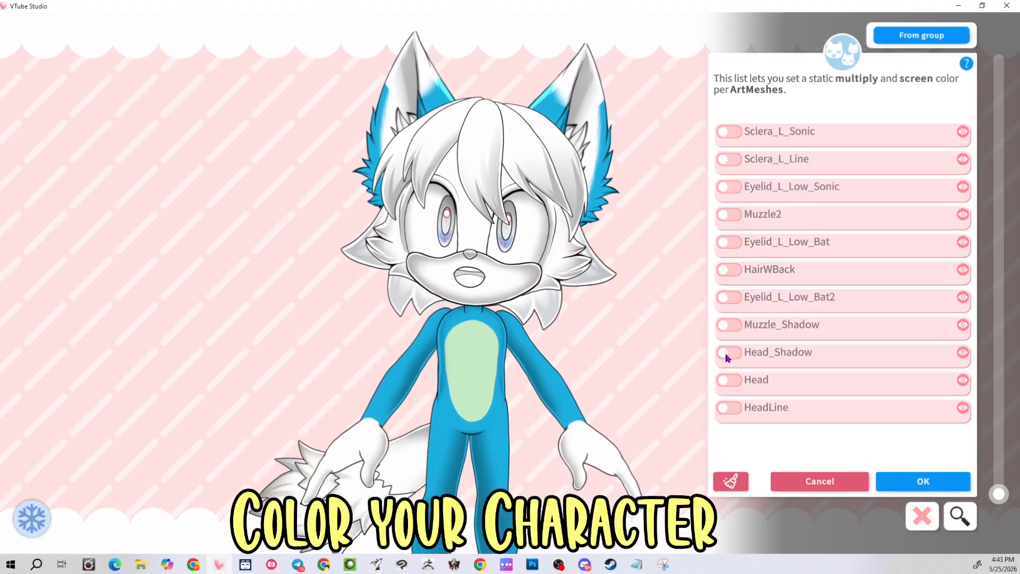
pyautogui.click(728, 215)
pyautogui.click(894, 474)
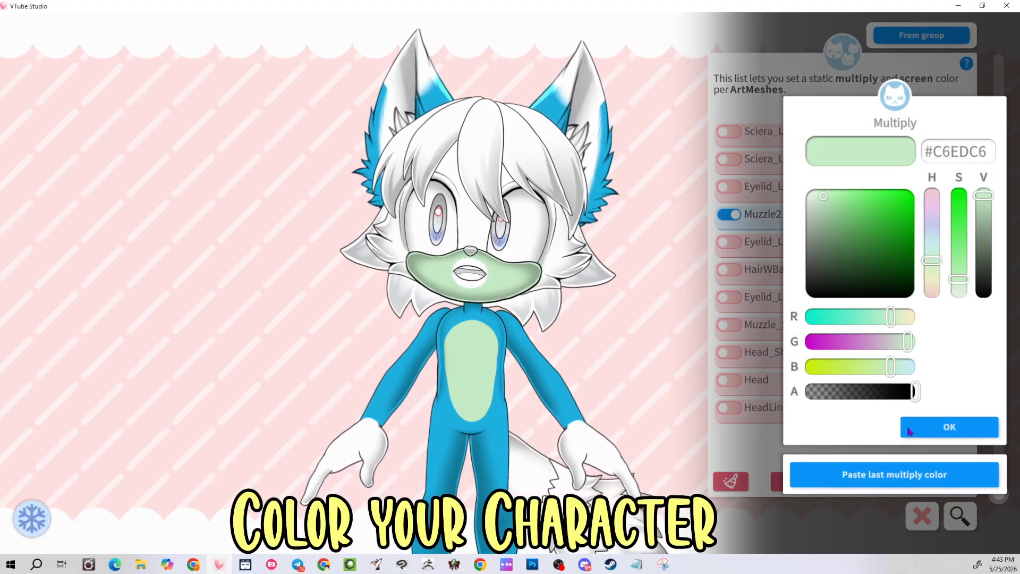
pyautogui.click(924, 426)
pyautogui.click(904, 473)
pyautogui.click(949, 427)
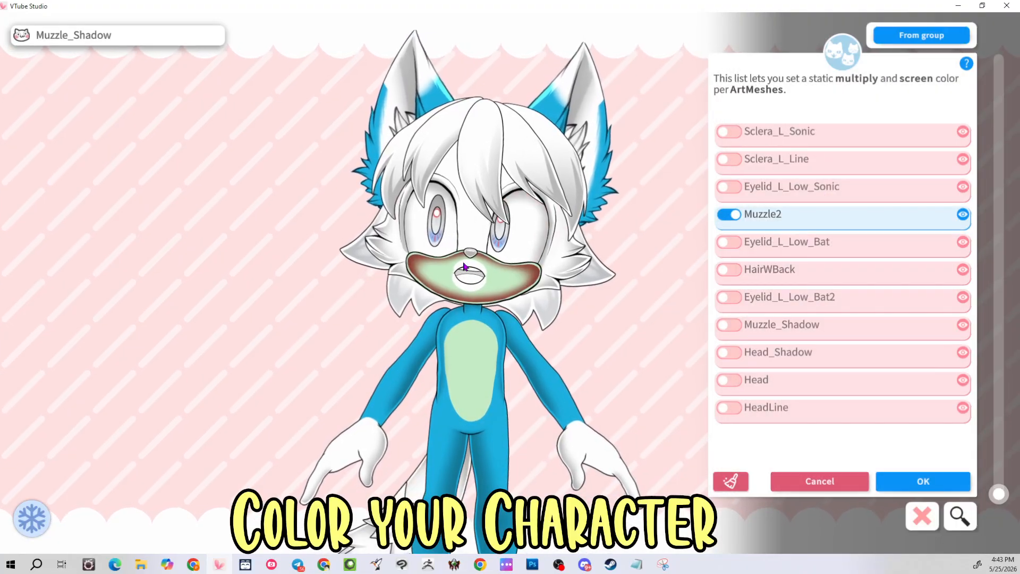
# Enable coloring for the UpLipColor ArtMesh, pasting the multiply color #C6EDC6 and the last screen color
pyautogui.click(728, 131)
pyautogui.click(894, 474)
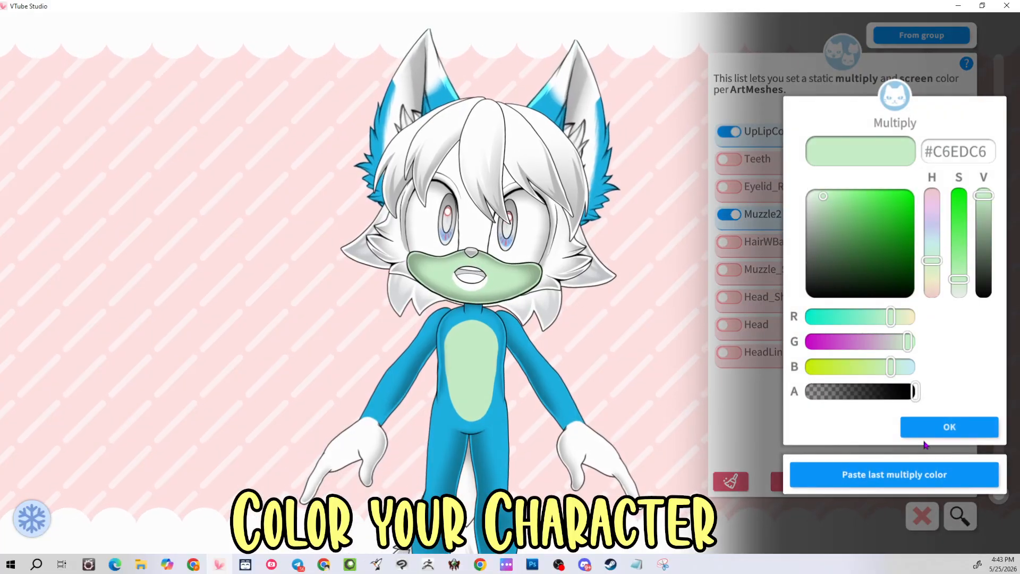
pyautogui.click(949, 427)
pyautogui.click(915, 473)
pyautogui.click(950, 426)
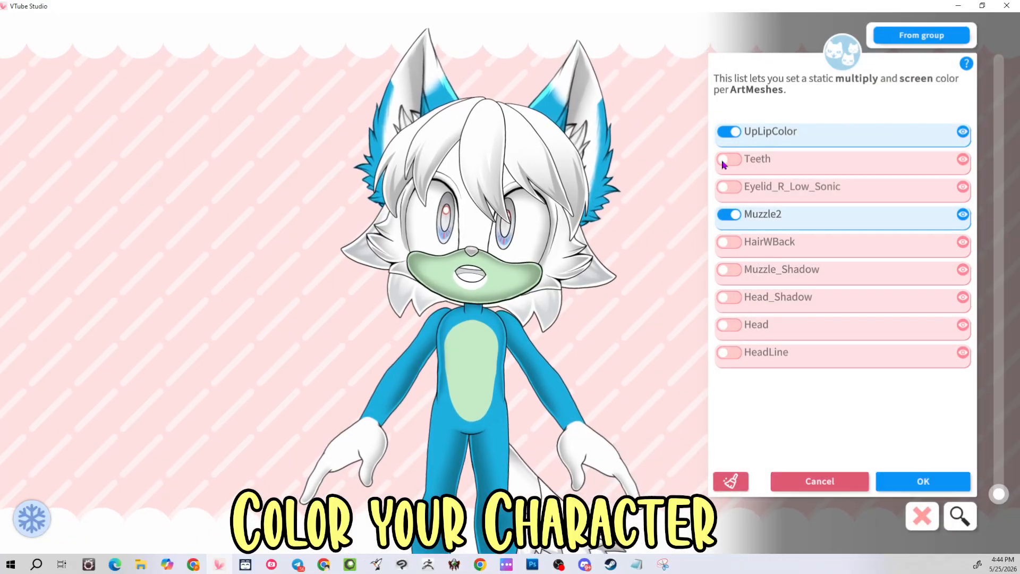
# Enable coloring for the LowLipColor ArtMesh, pasting the last multiply color and accepting the screen color
pyautogui.click(471, 289)
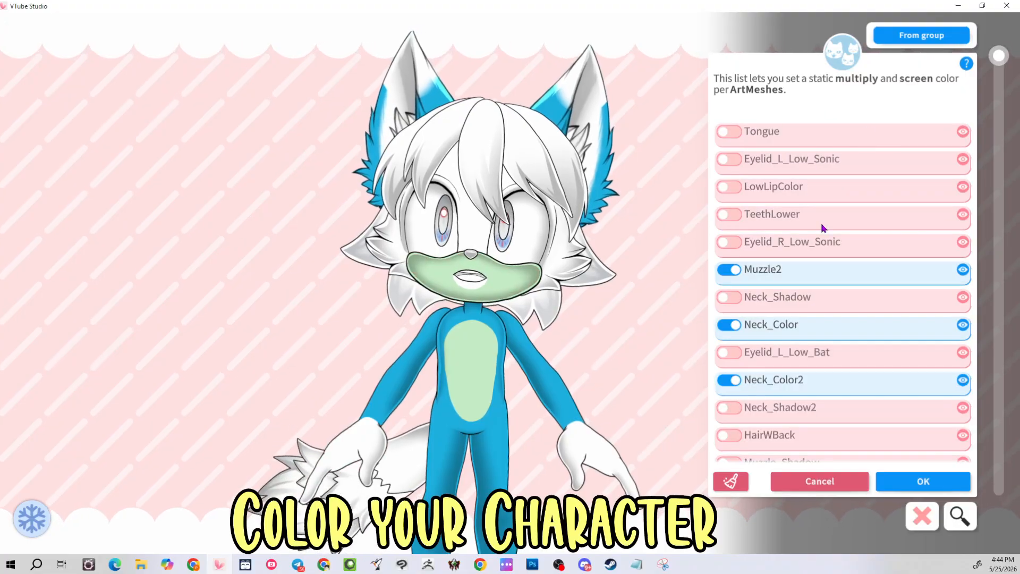
pyautogui.click(728, 185)
pyautogui.click(915, 474)
pyautogui.click(923, 431)
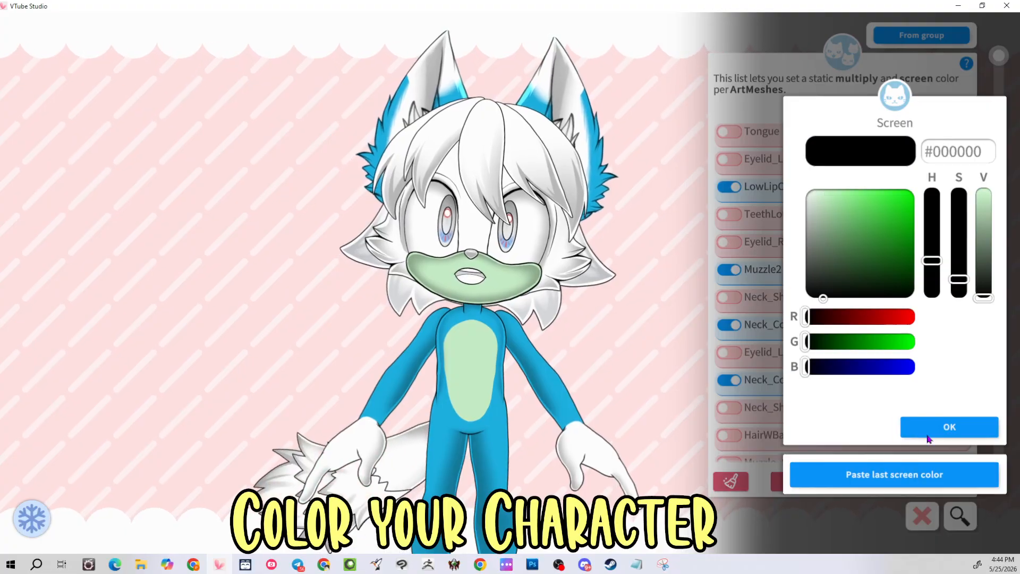
pyautogui.click(919, 425)
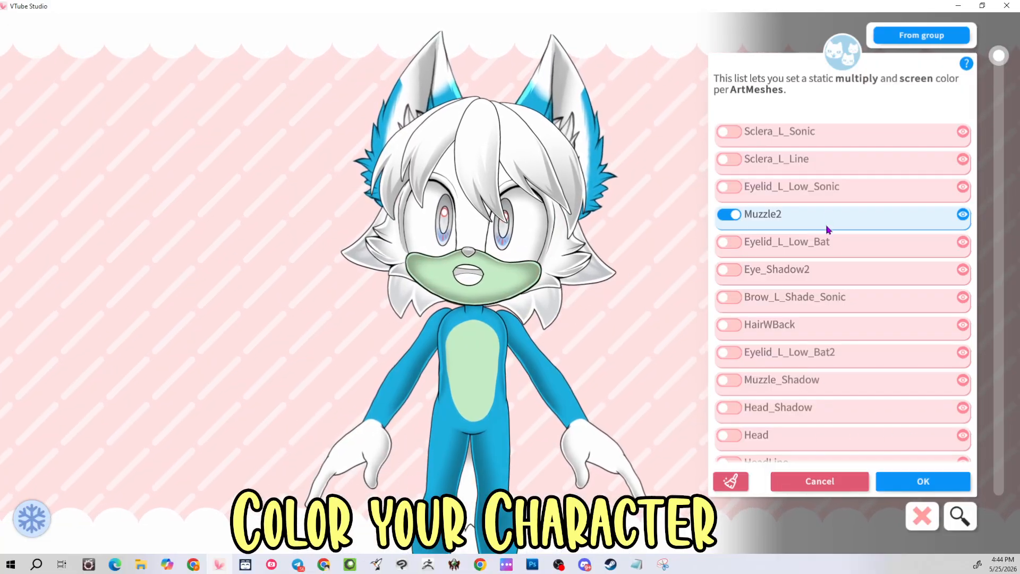
# Enable coloring for the Muzzle_Shadow ArtMesh and set its multiply color to a mostly transparent blue #2F97BC
pyautogui.scroll(-2, 803, 377)
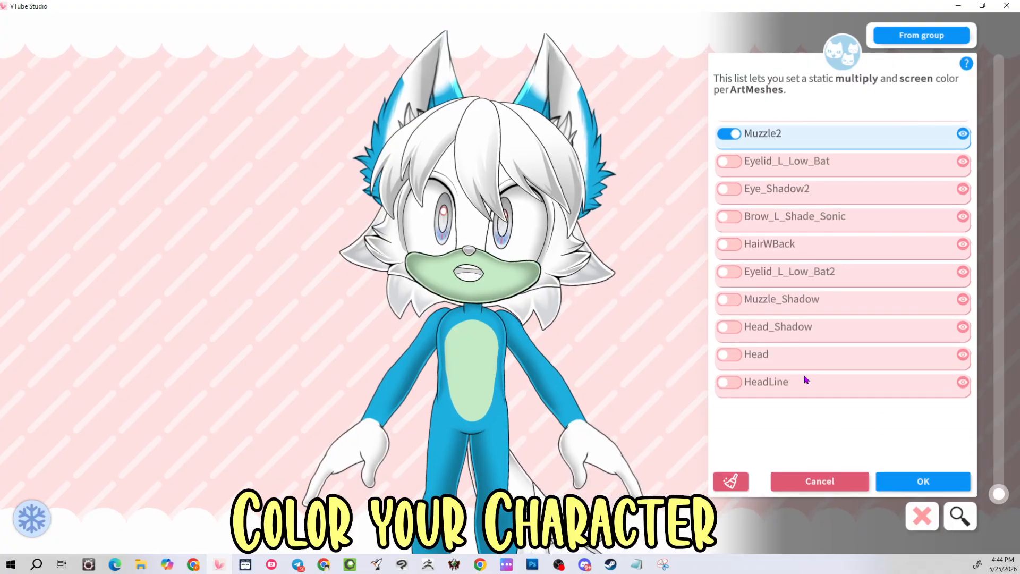
pyautogui.scroll(2, 800, 370)
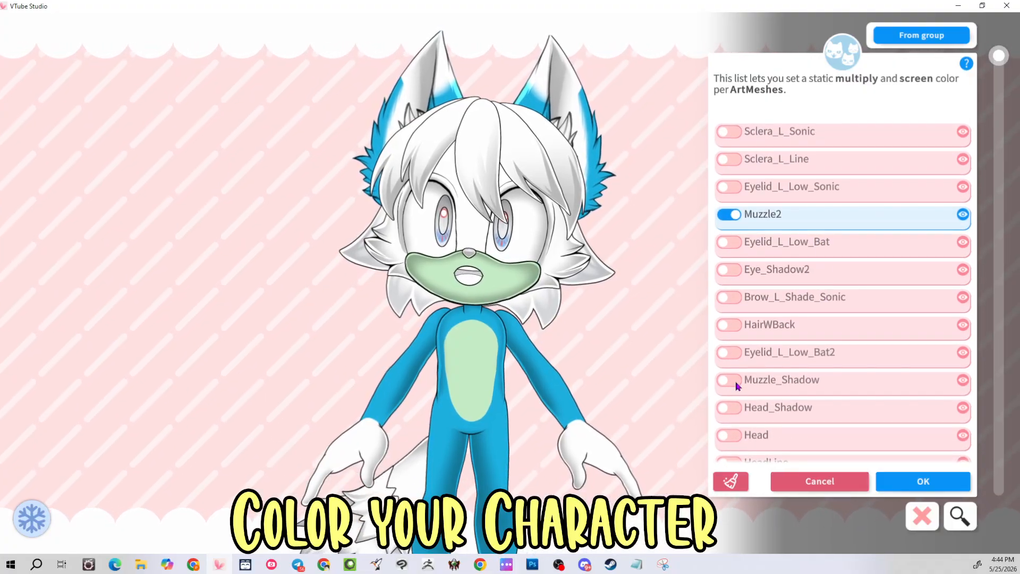
pyautogui.click(733, 380)
pyautogui.click(877, 342)
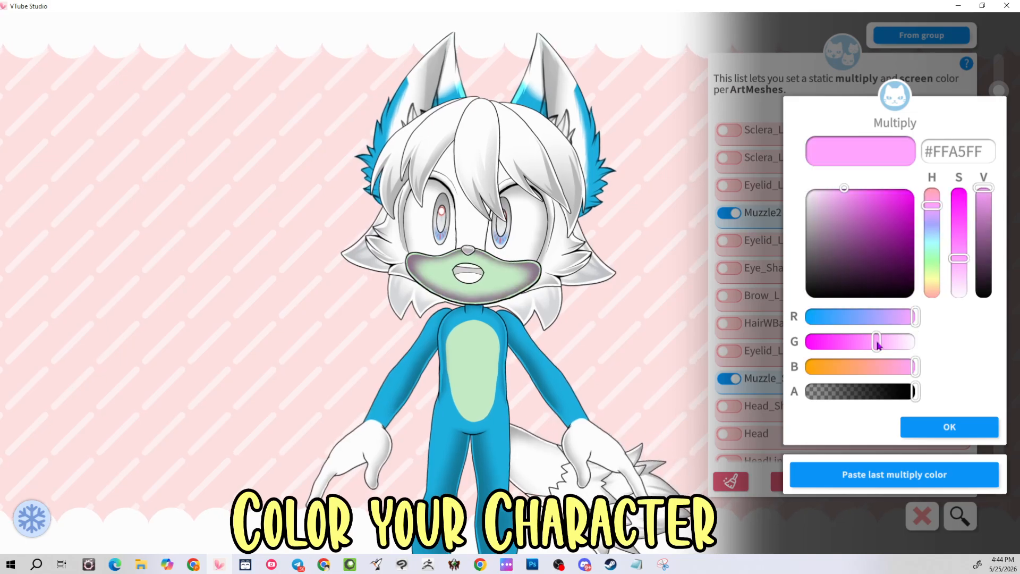
pyautogui.moveTo(878, 345); pyautogui.dragTo(849, 321)
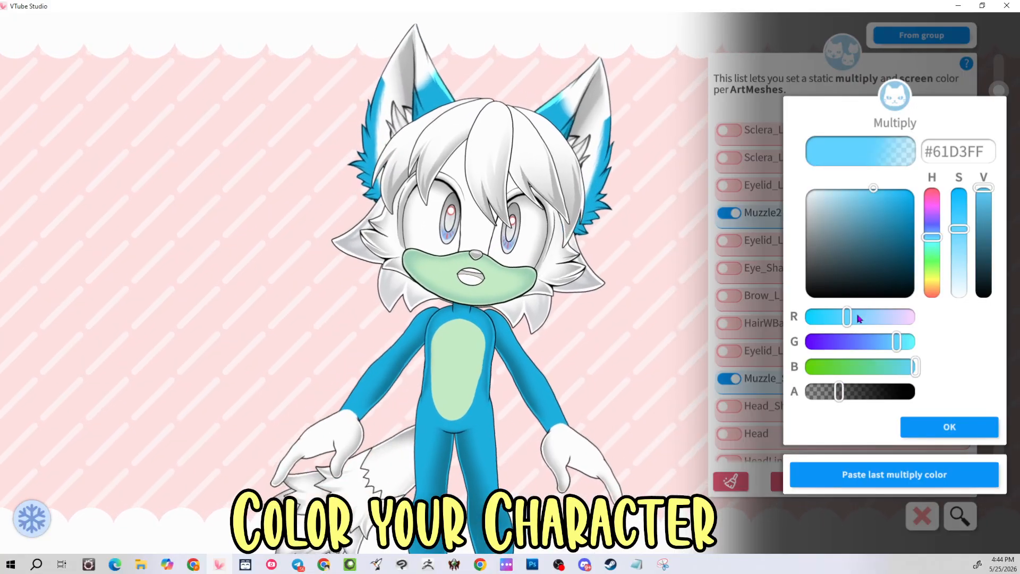
pyautogui.moveTo(854, 342); pyautogui.dragTo(945, 348)
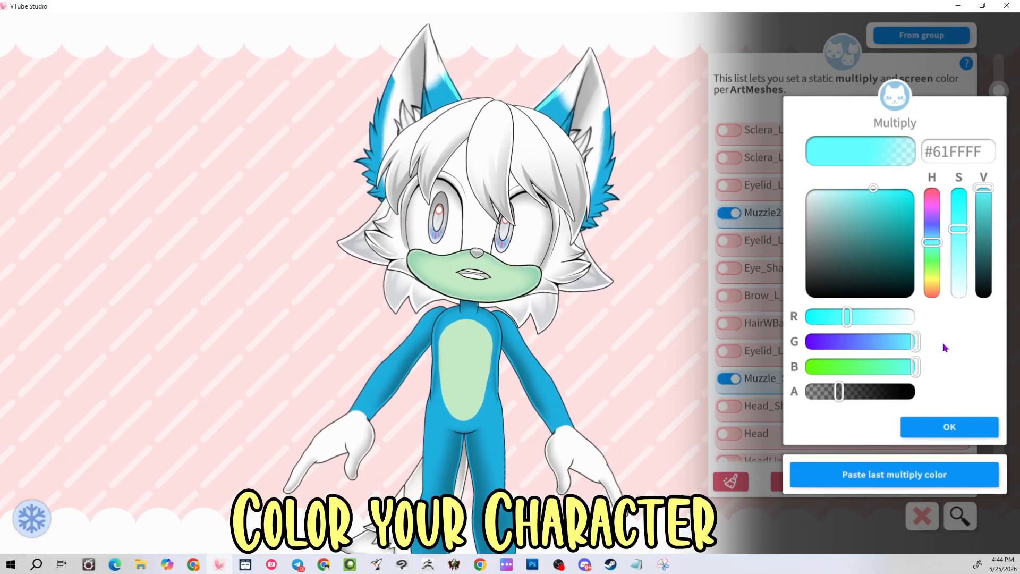
pyautogui.moveTo(875, 196); pyautogui.dragTo(888, 220)
pyautogui.moveTo(886, 348); pyautogui.dragTo(871, 349)
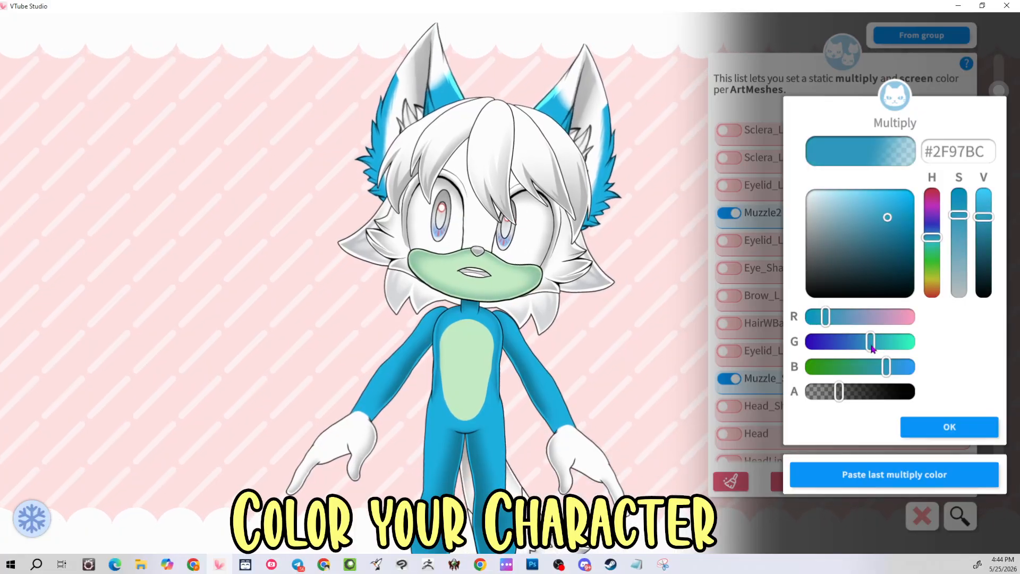
pyautogui.click(944, 428)
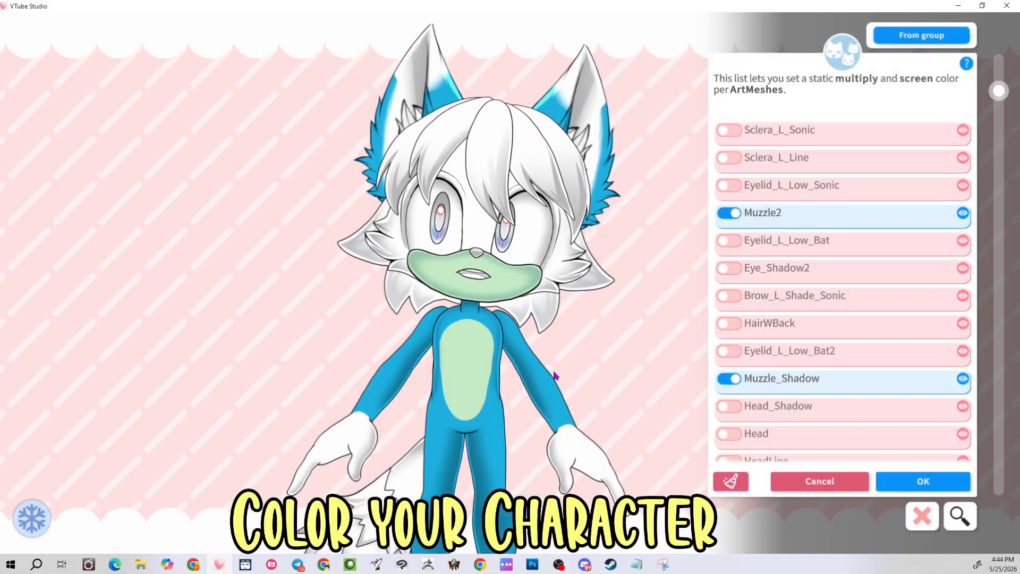
# Enable coloring for the Arm_Shading ArtMesh, pasting the translucent blue multiply color #2F97BC and accepting the screen color
pyautogui.click(521, 366)
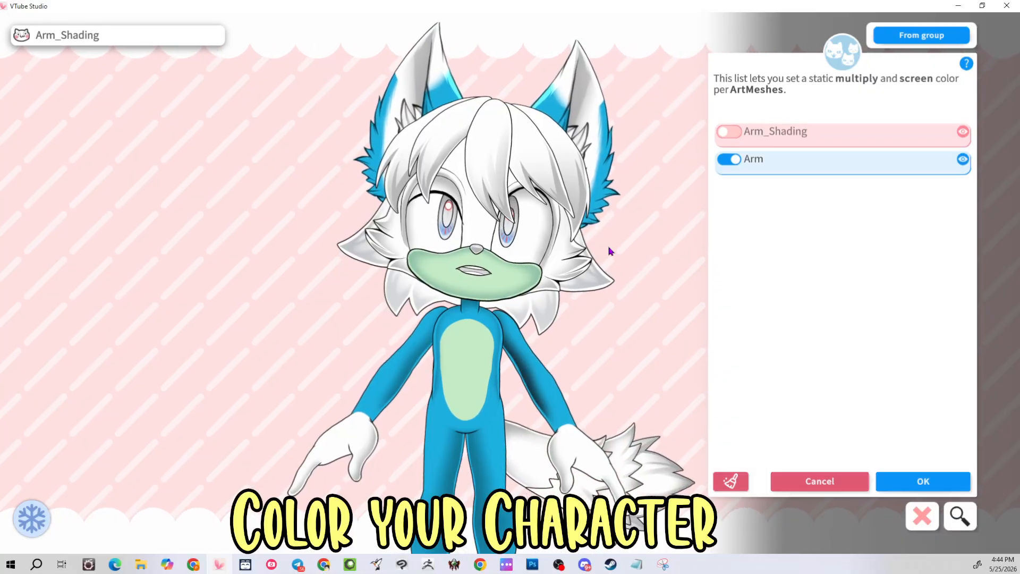
pyautogui.click(729, 132)
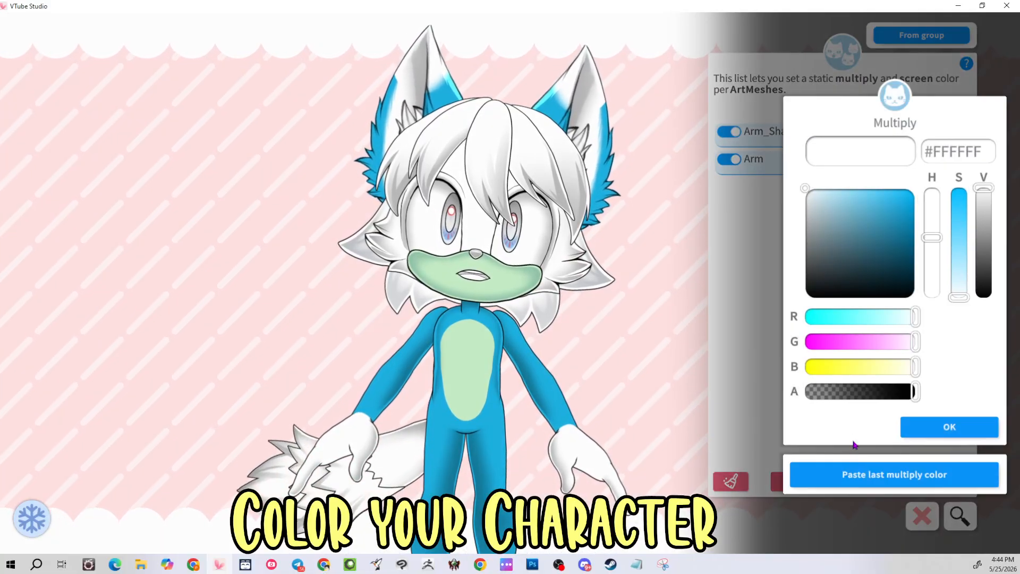
pyautogui.click(943, 425)
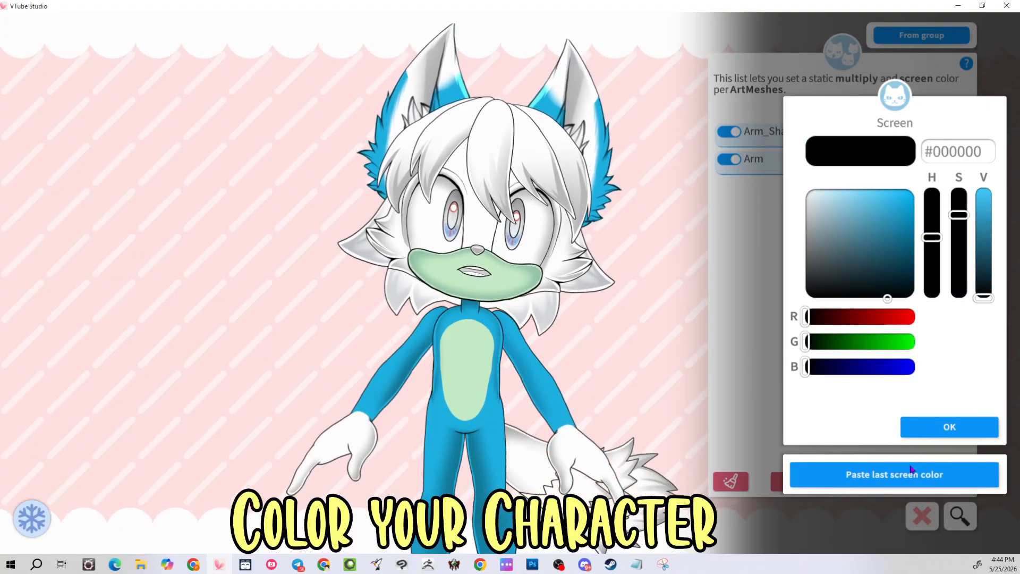
pyautogui.click(944, 427)
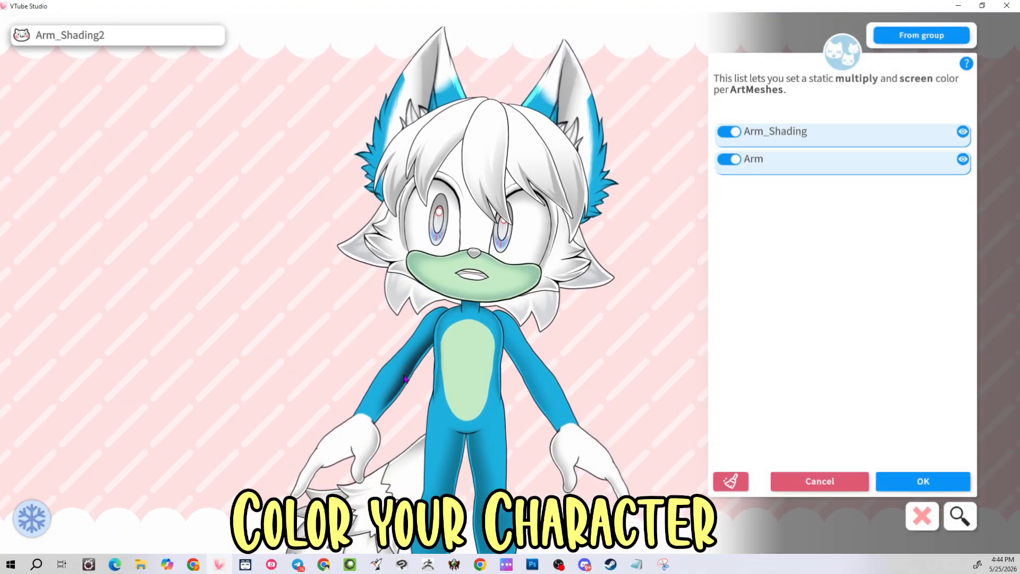
# Enable coloring for the Arm_Shading2 ArtMesh, pasting the last multiply color #2F97BC and accepting the screen color
pyautogui.click(729, 159)
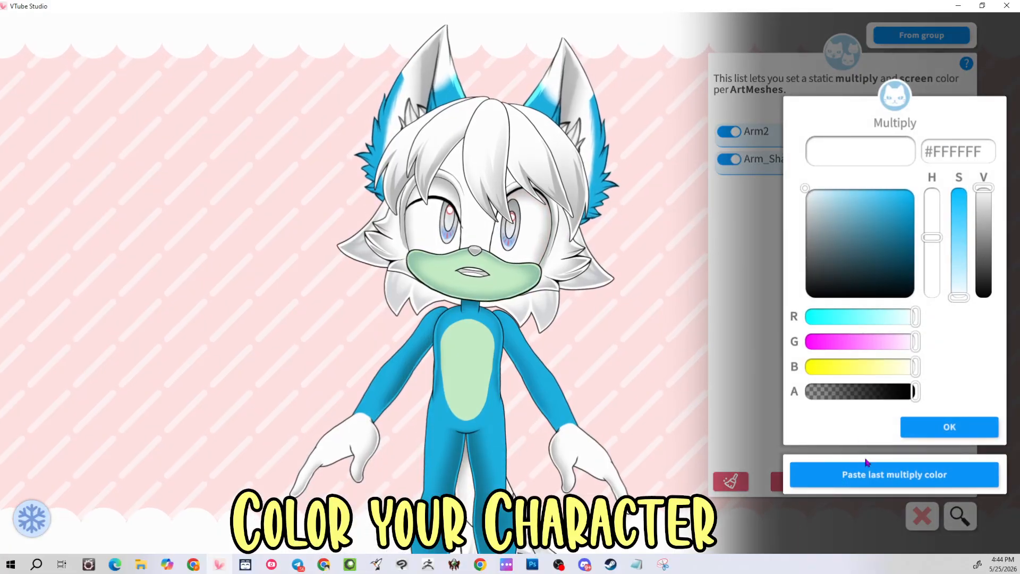
pyautogui.click(936, 474)
pyautogui.click(924, 436)
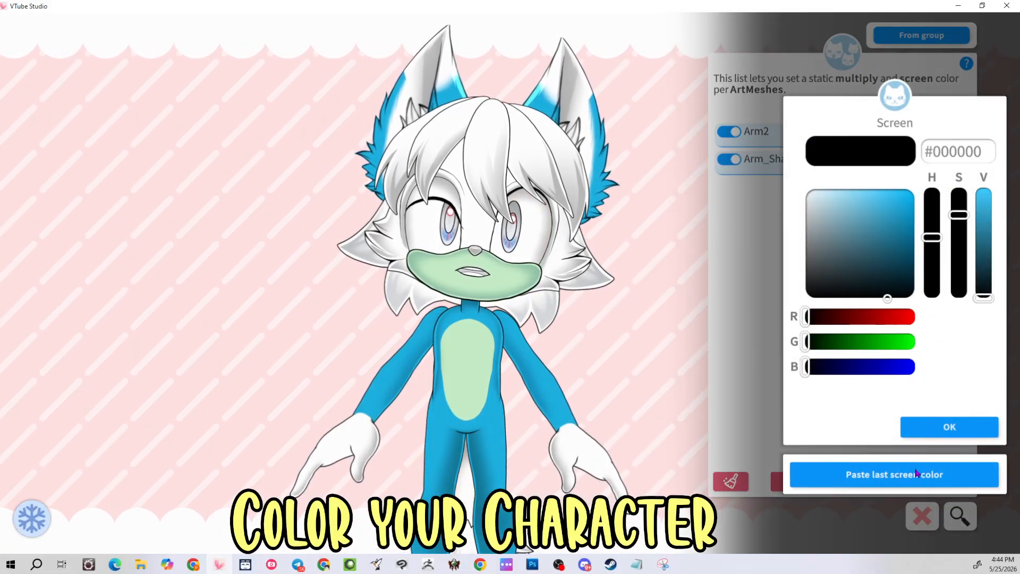
pyautogui.click(926, 434)
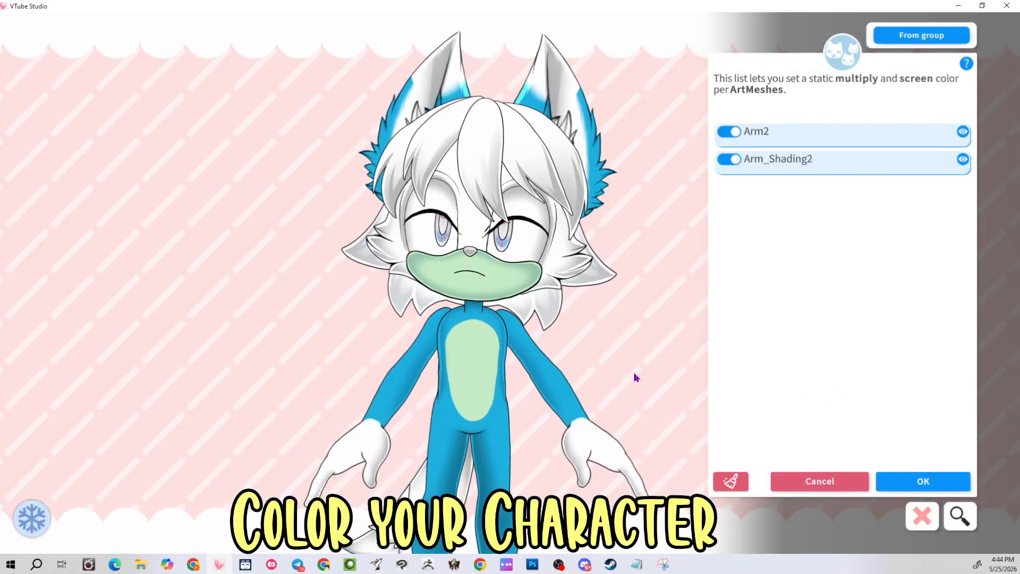
# Reopen the BatLeg ArtMesh's colors and accept both, making its blue the last used multiply color
pyautogui.click(442, 210)
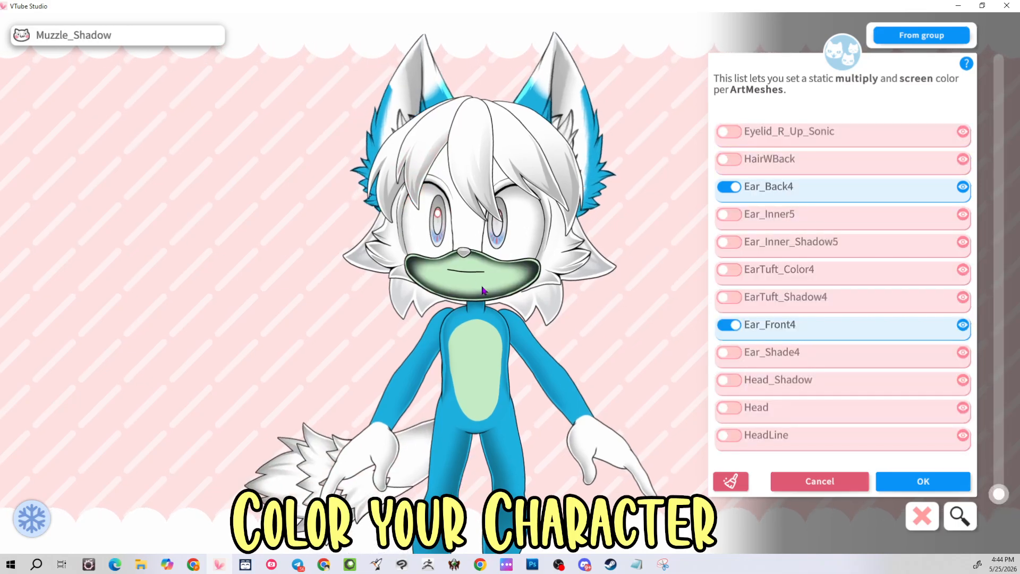
pyautogui.click(502, 431)
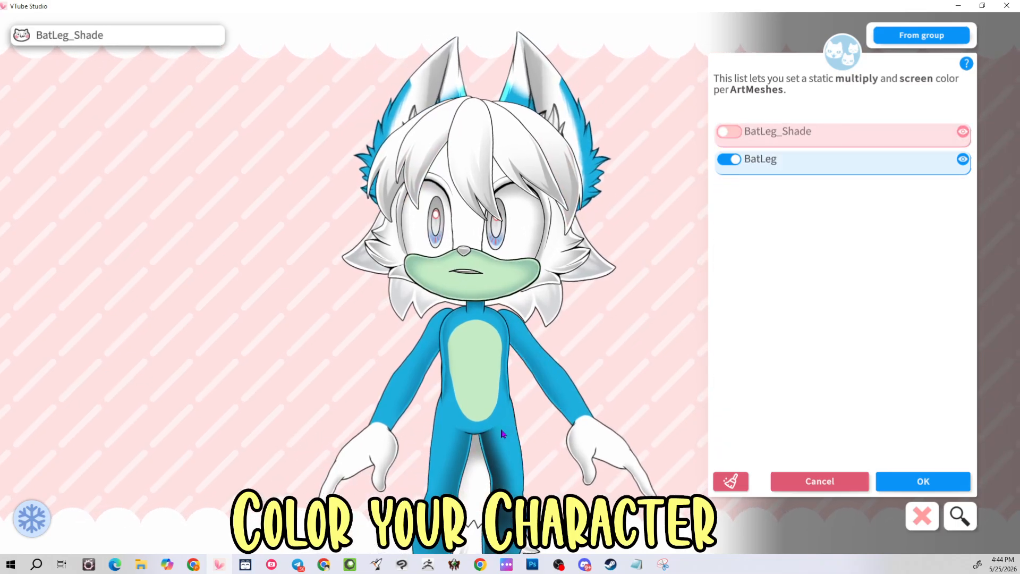
pyautogui.click(789, 166)
pyautogui.click(920, 428)
pyautogui.click(921, 427)
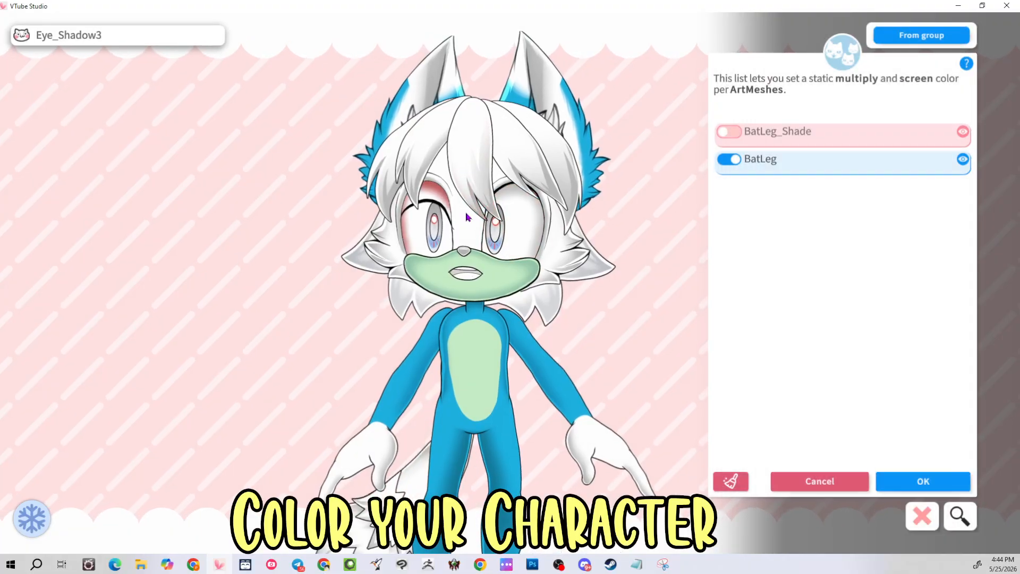
# Enable coloring for the Head ArtMesh, pasting the blue multiply color #1DB2E1 and accepting the screen color
pyautogui.click(484, 215)
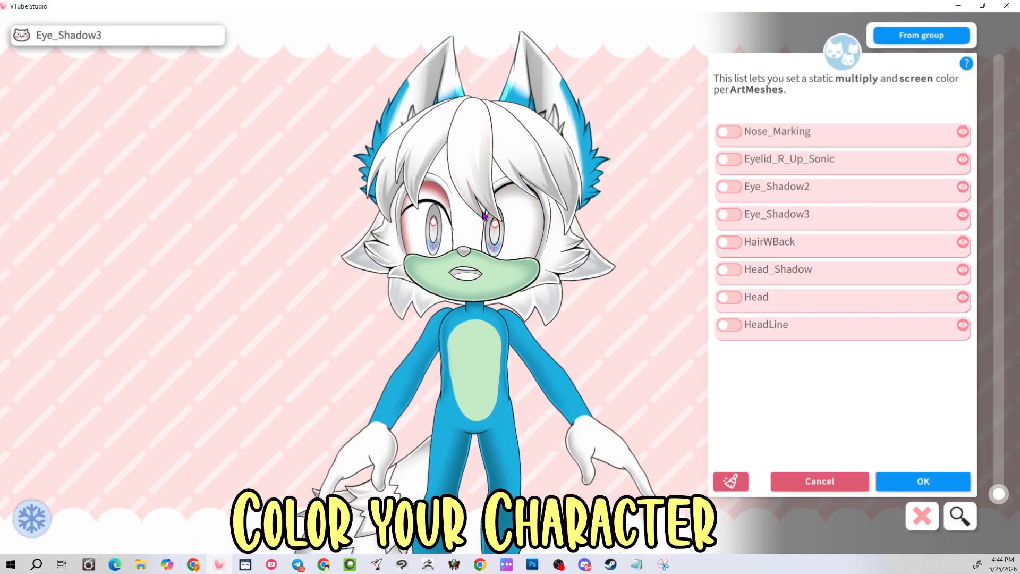
pyautogui.click(736, 296)
pyautogui.click(894, 474)
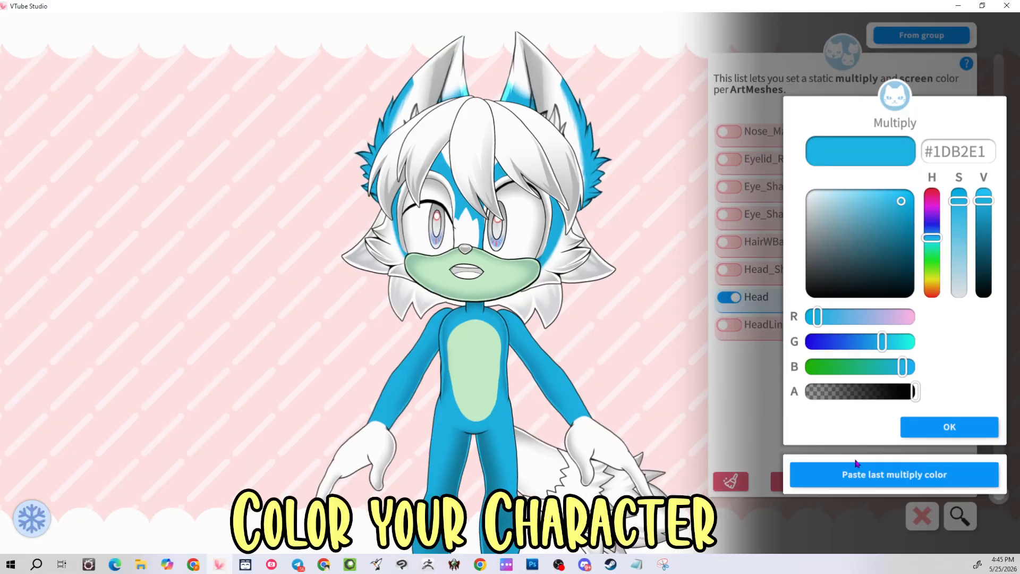
pyautogui.click(927, 429)
pyautogui.click(929, 427)
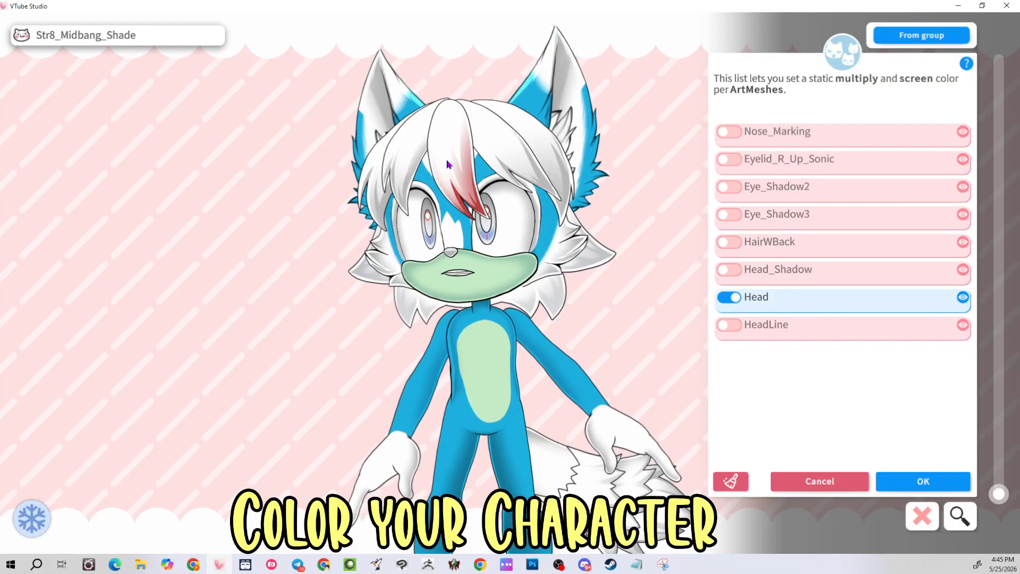
# Enable coloring for the TopShadowSpine_HeadTopMarking ArtMesh and set its multiply color to the dark blue #0057AC
pyautogui.click(433, 166)
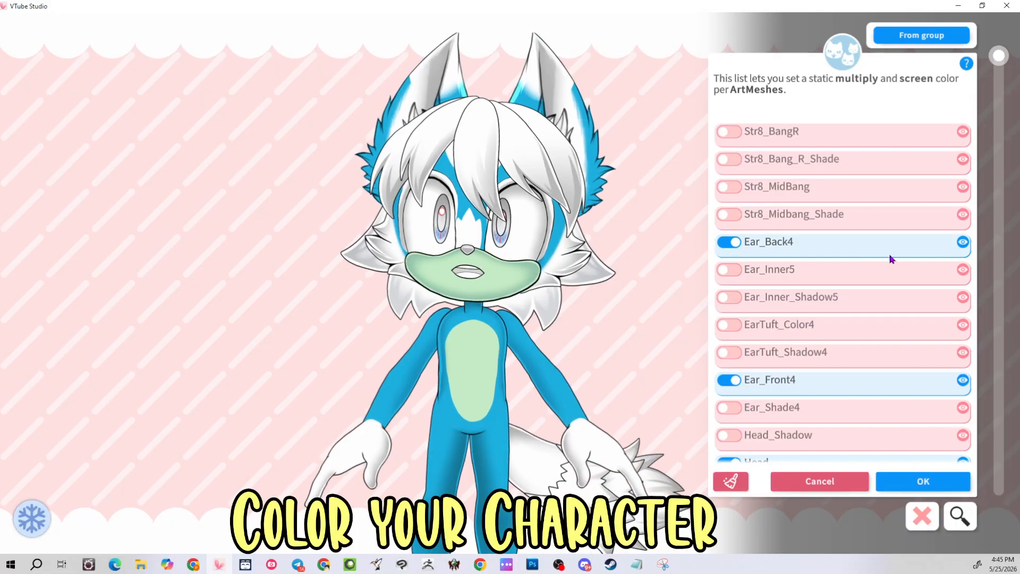
pyautogui.scroll(-3, 904, 334)
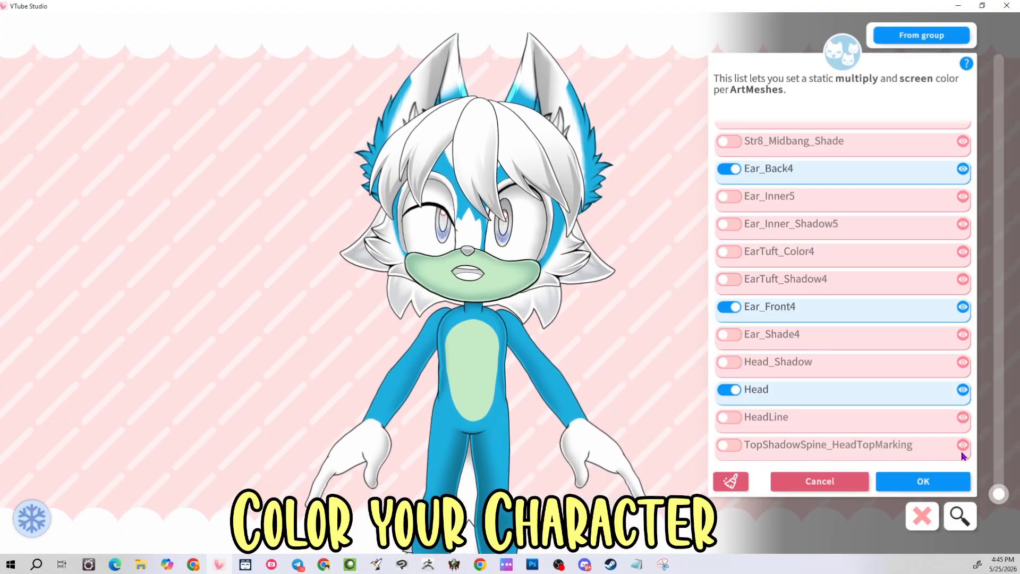
pyautogui.click(732, 446)
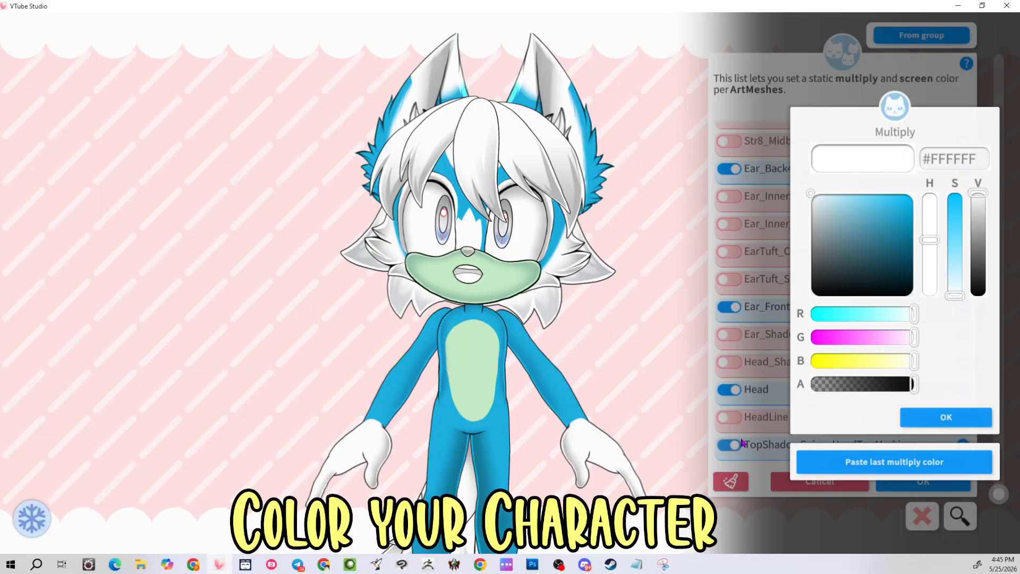
pyautogui.moveTo(873, 270); pyautogui.dragTo(956, 225)
pyautogui.moveTo(858, 342)
pyautogui.mouseDown()
pyautogui.moveTo(816, 341)
pyautogui.moveTo(844, 343)
pyautogui.mouseUp()
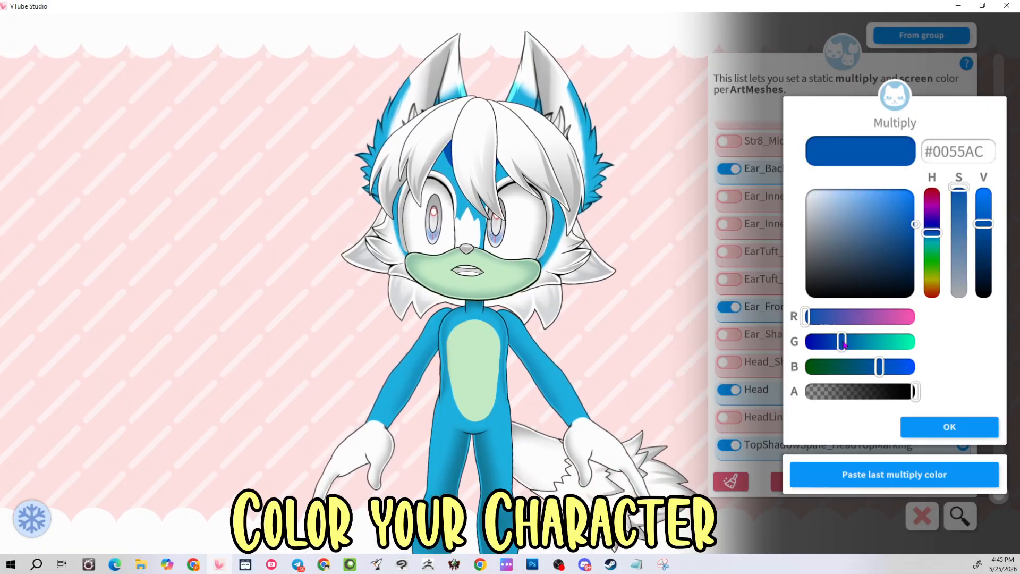
pyautogui.click(911, 426)
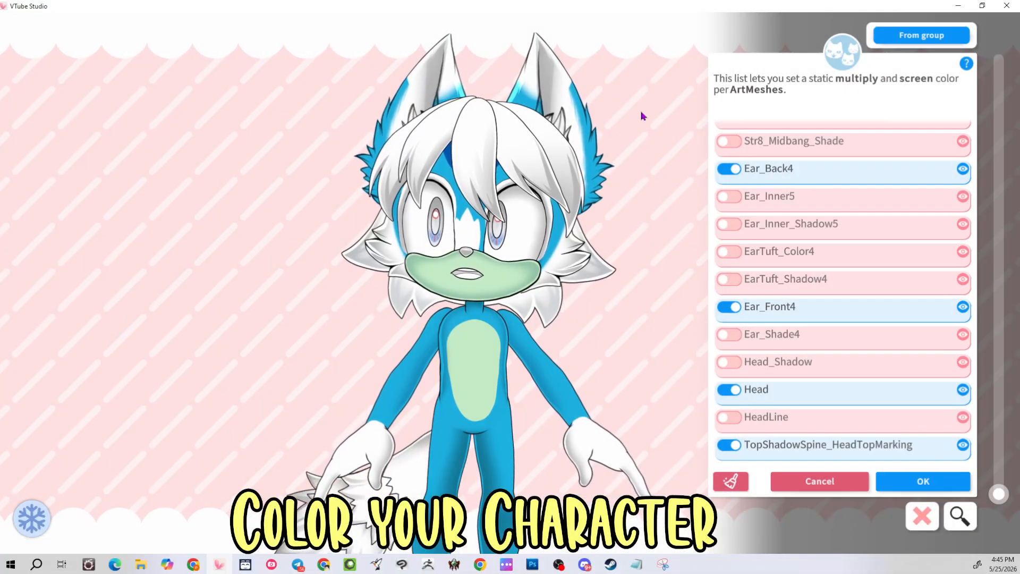
# Enable coloring for the Ear_Tip_Back3 ArtMesh, pasting the dark blue multiply color #0057AC and the last screen color
pyautogui.click(530, 71)
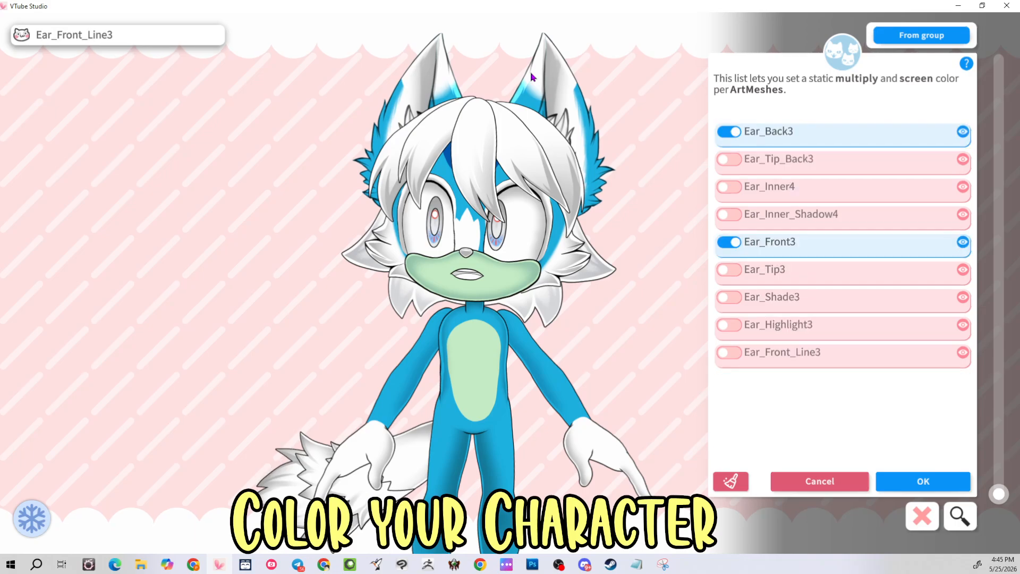
pyautogui.click(731, 160)
pyautogui.click(894, 474)
pyautogui.click(950, 426)
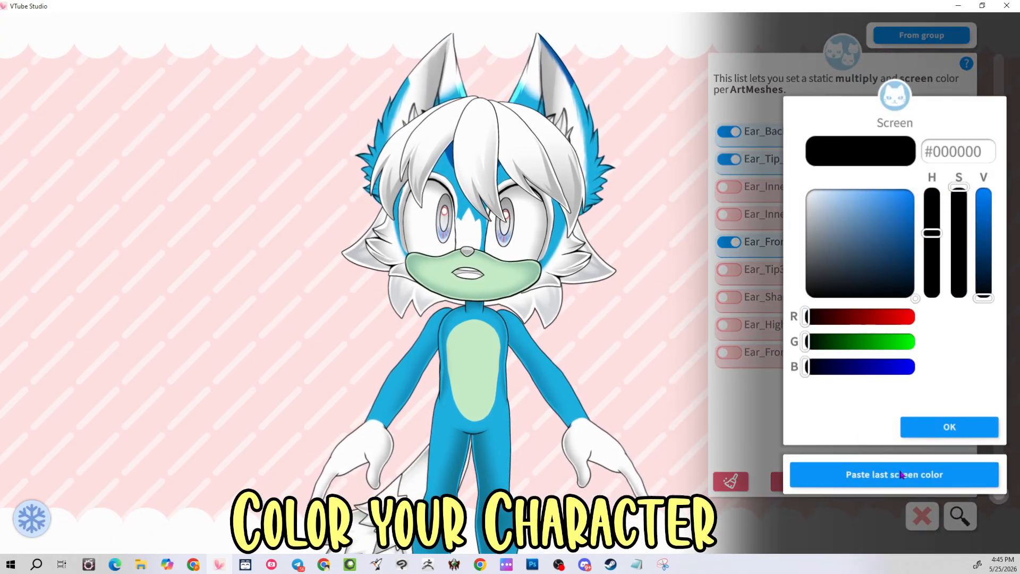
pyautogui.click(900, 473)
pyautogui.click(929, 428)
# Enable coloring for the Ear_Tip3 ArtMesh, pasting the dark blue multiply color #0057AC and accepting the screen color
pyautogui.click(530, 74)
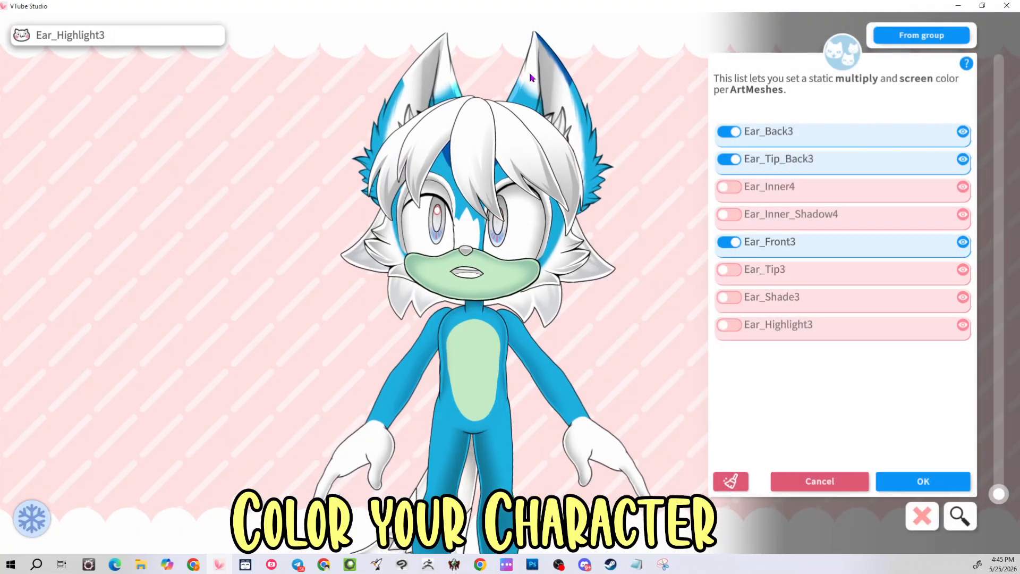
pyautogui.click(730, 269)
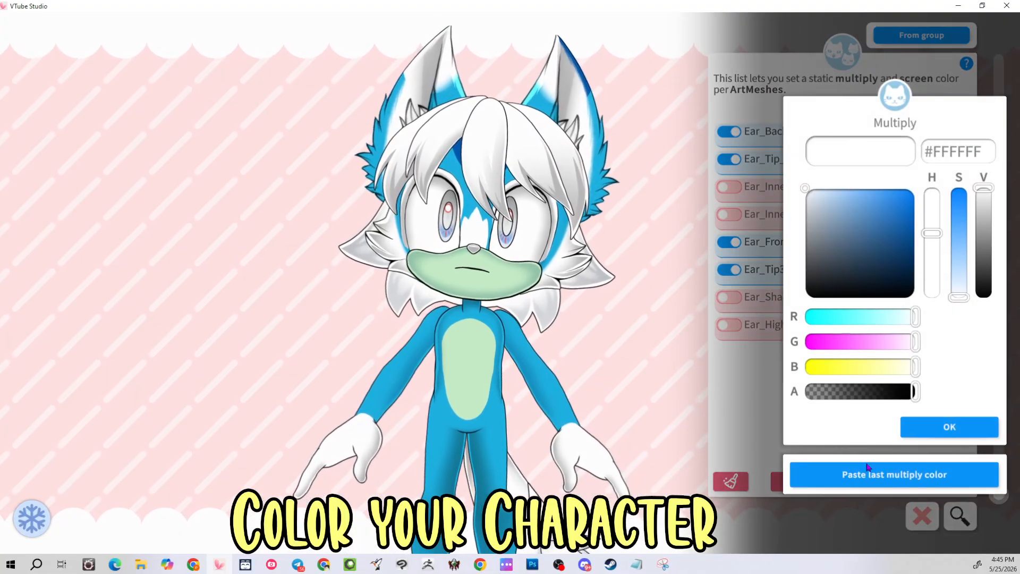
pyautogui.click(894, 474)
pyautogui.click(950, 427)
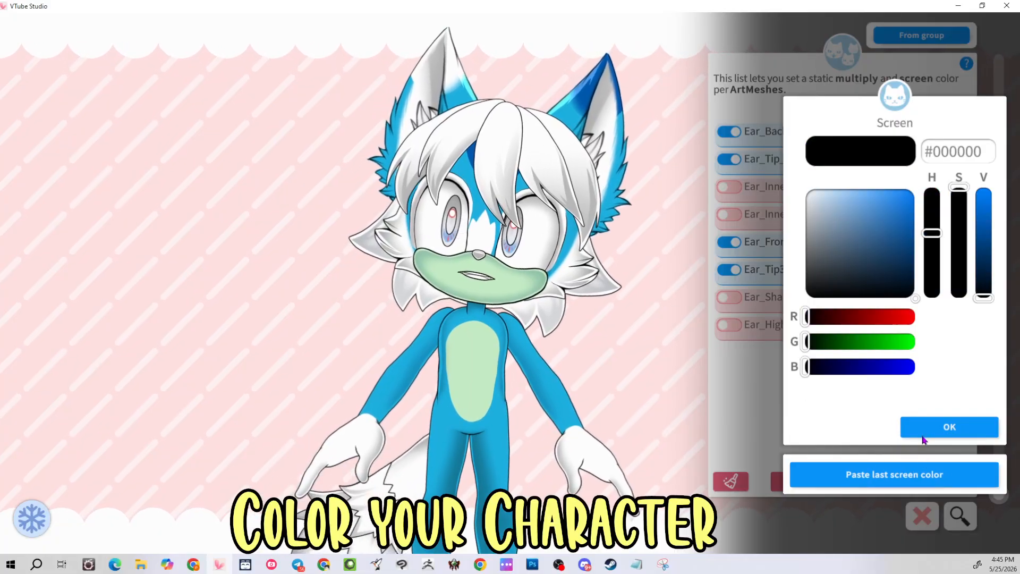
pyautogui.click(935, 426)
# Enable coloring for the Ear_Tip4 ArtMesh, pasting the dark blue multiply color #0057AC and accepting the screen color
pyautogui.click(447, 75)
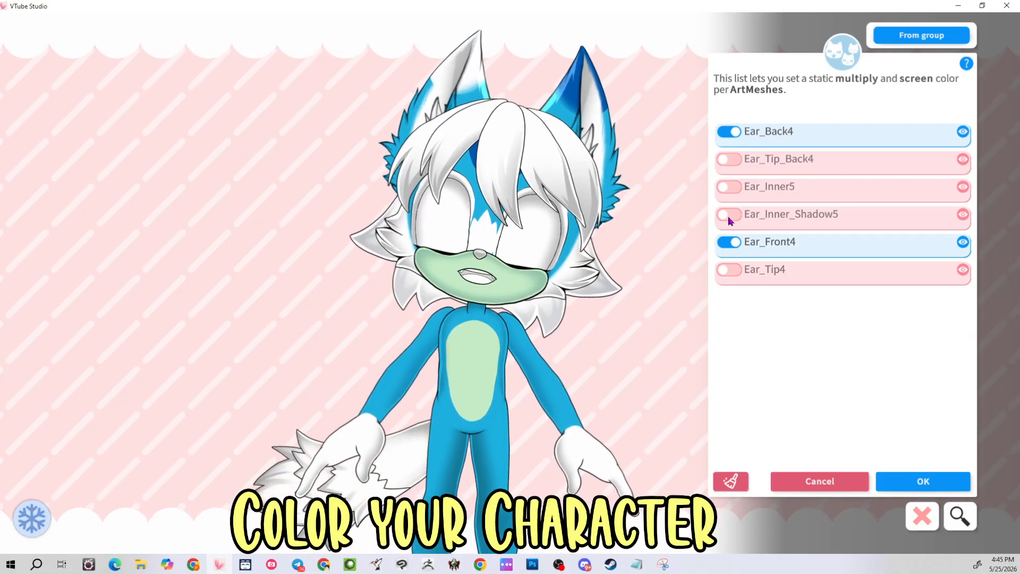
pyautogui.click(726, 270)
pyautogui.click(884, 472)
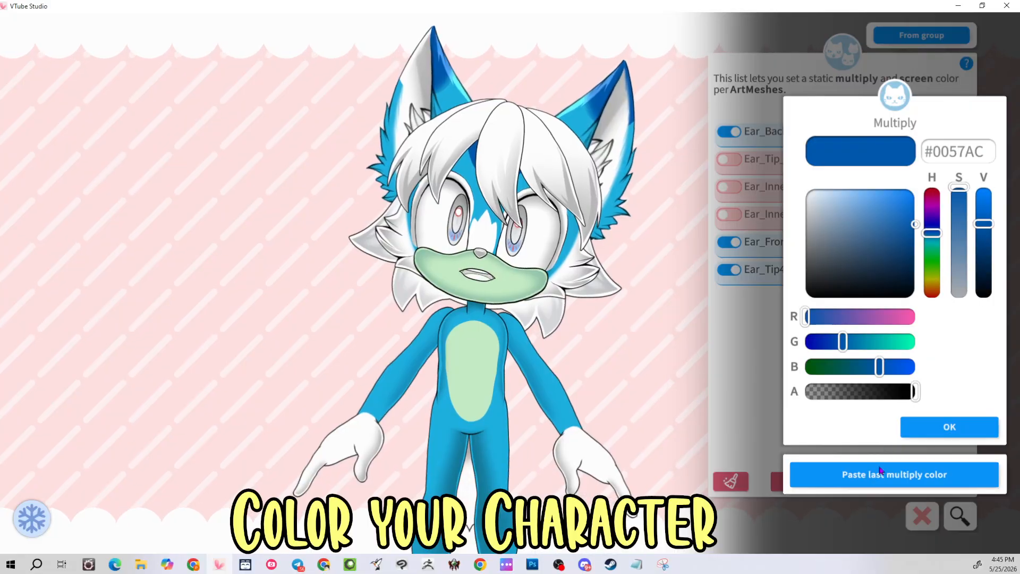
pyautogui.click(913, 427)
pyautogui.click(921, 426)
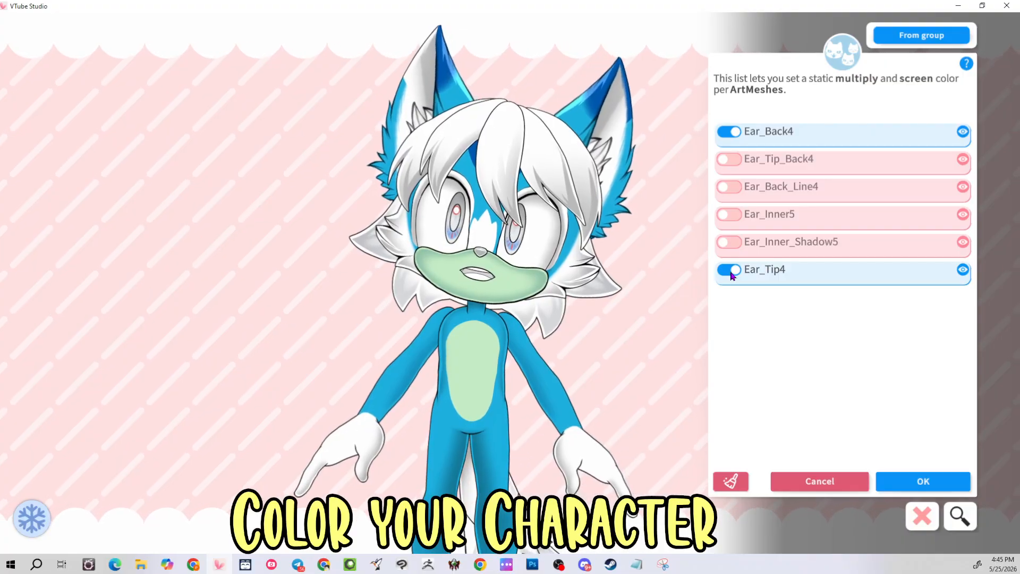
# Enable coloring for the Ear_Tip_Back4 ArtMesh, pasting the dark blue multiply color #0057AC and accepting the screen color
pyautogui.click(729, 160)
pyautogui.click(879, 470)
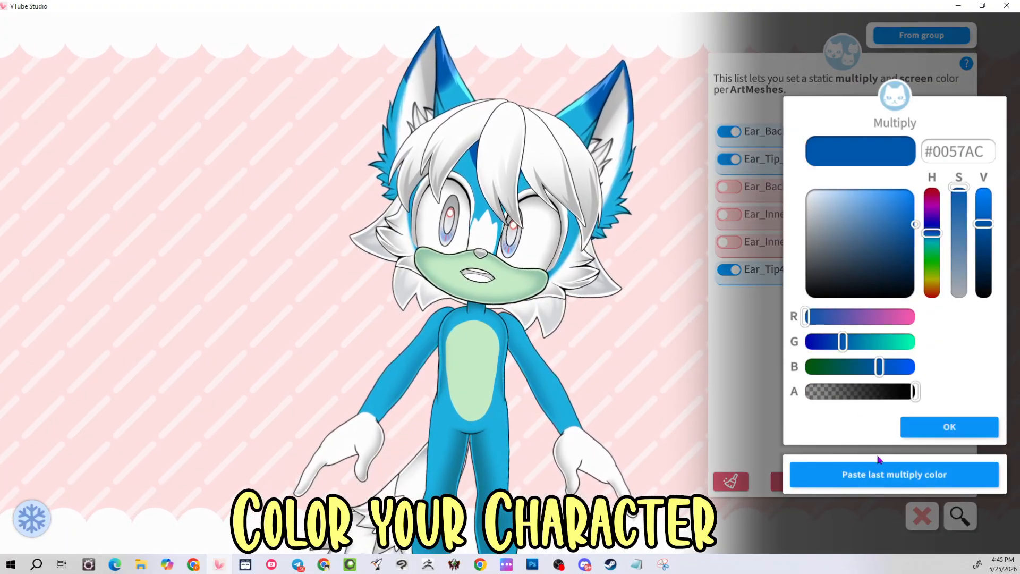
pyautogui.click(919, 433)
pyautogui.click(917, 428)
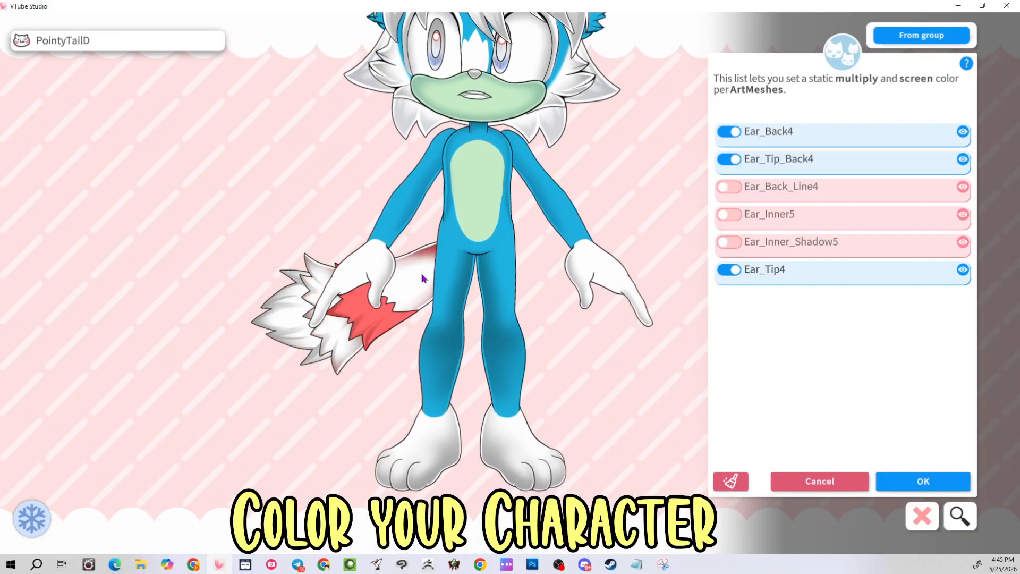
# Enable coloring for the tail's PointyTailD ArtMesh, pasting the dark blue multiply color #0057AC and accepting the screen color
pyautogui.click(422, 279)
pyautogui.click(729, 161)
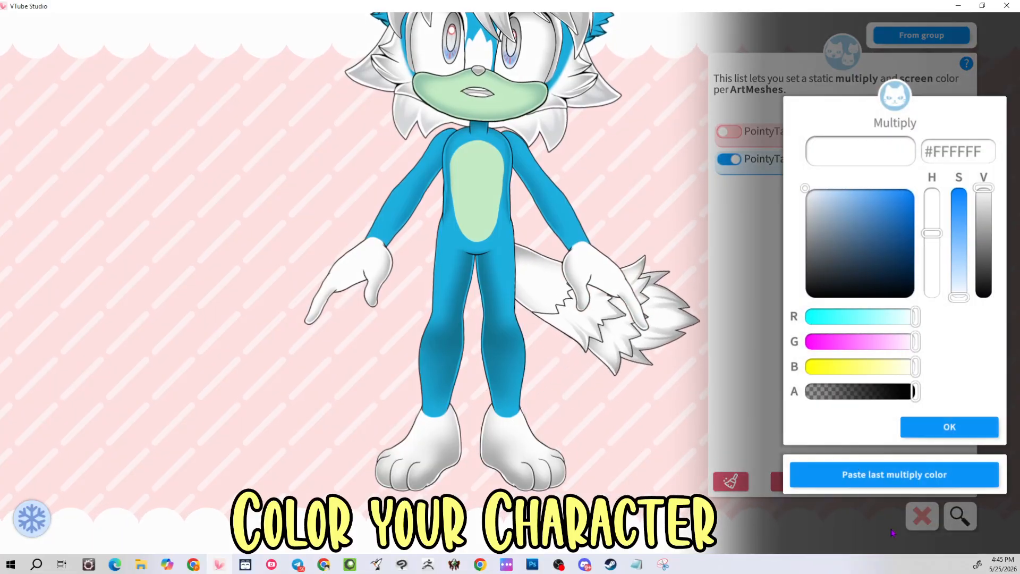
pyautogui.click(880, 473)
pyautogui.click(919, 428)
pyautogui.click(922, 428)
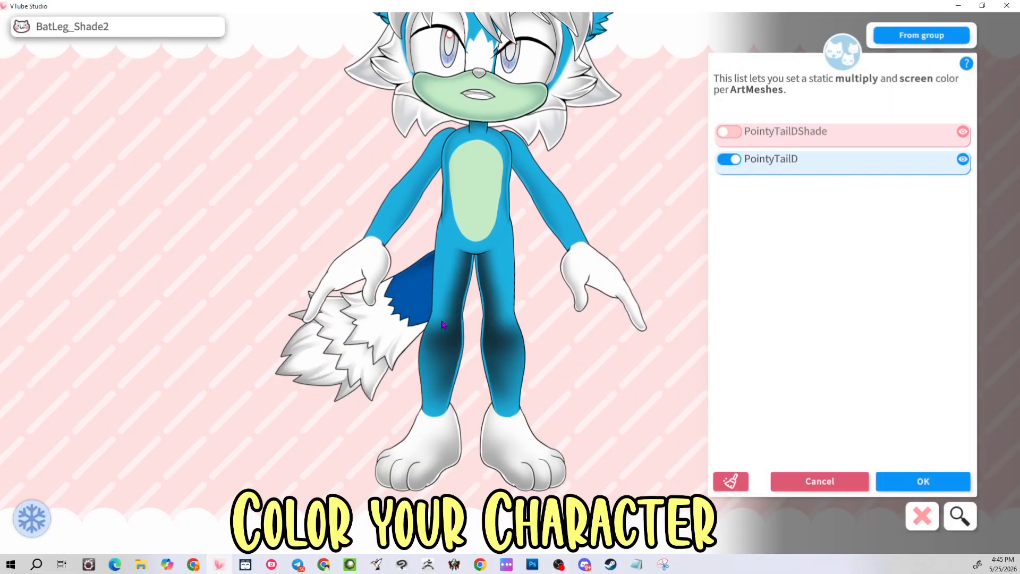
# Reopen the base body ArtMesh's colors and accept the blue multiply color #1DB2E1 and the screen color again
pyautogui.click(848, 172)
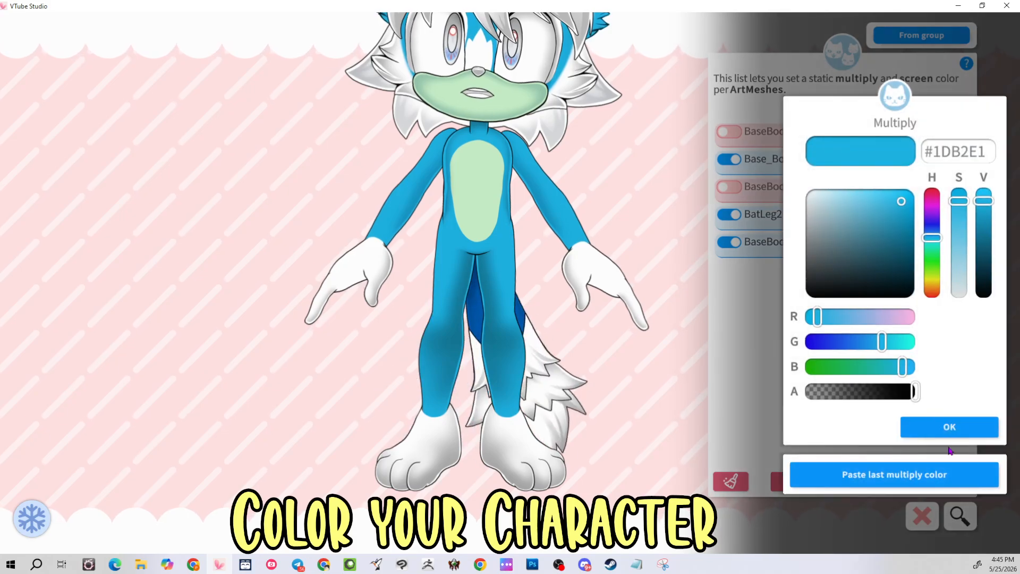
pyautogui.click(918, 426)
pyautogui.click(917, 426)
# Enable coloring for the tail's PointyTailBShade ArtMesh, accepting the white multiply color #FFFFFF
pyautogui.click(561, 338)
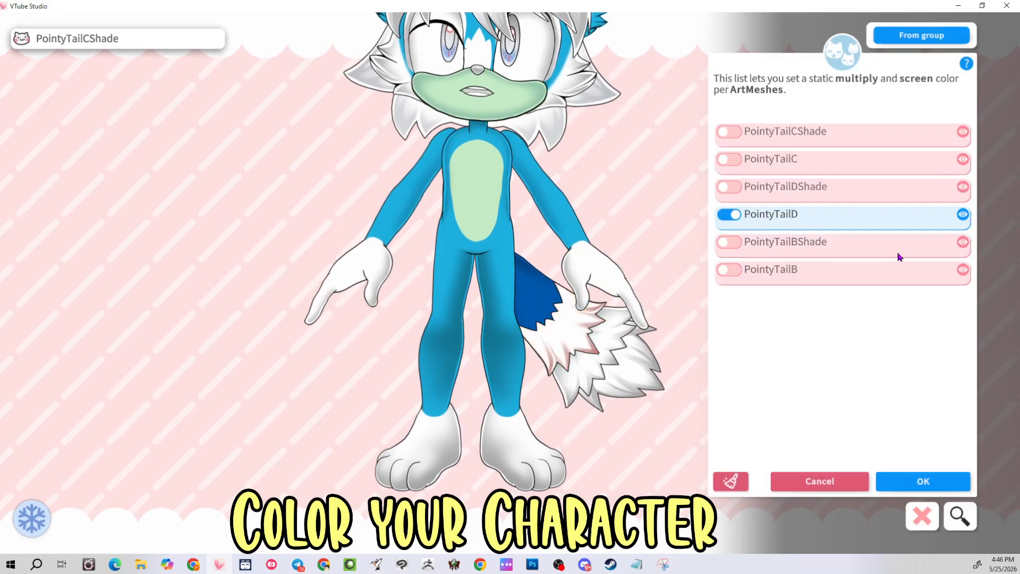
pyautogui.click(724, 243)
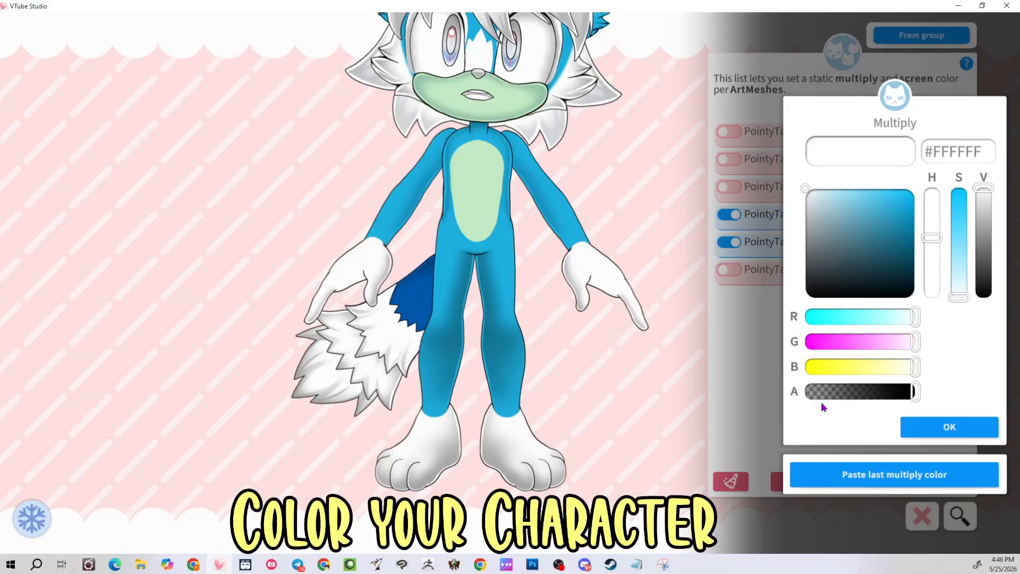
pyautogui.click(949, 427)
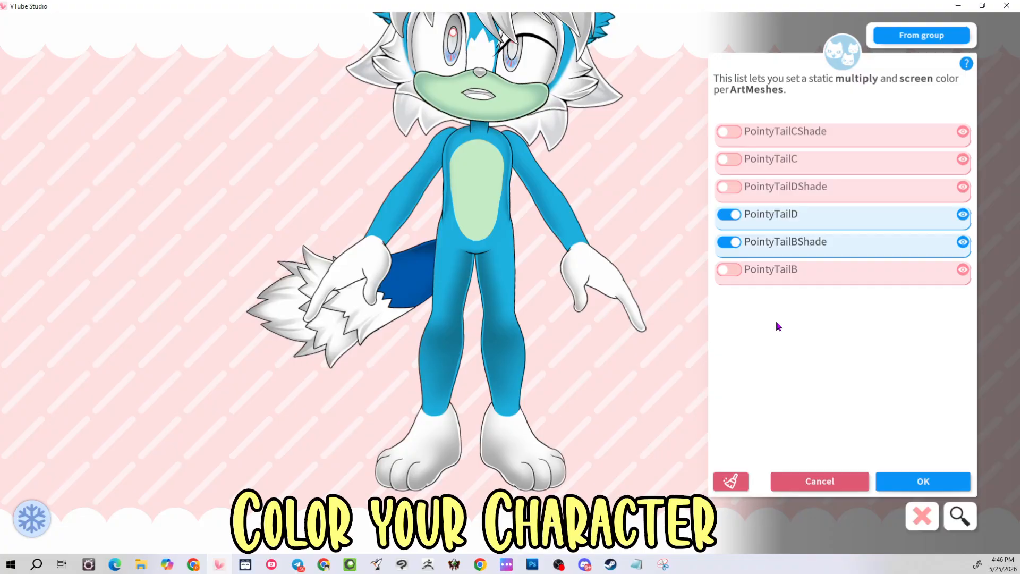
# Enable coloring for the PointyTailB ArtMesh, setting its multiply color to a bright, fully saturated light blue and accepting the screen color
pyautogui.click(730, 270)
pyautogui.click(874, 471)
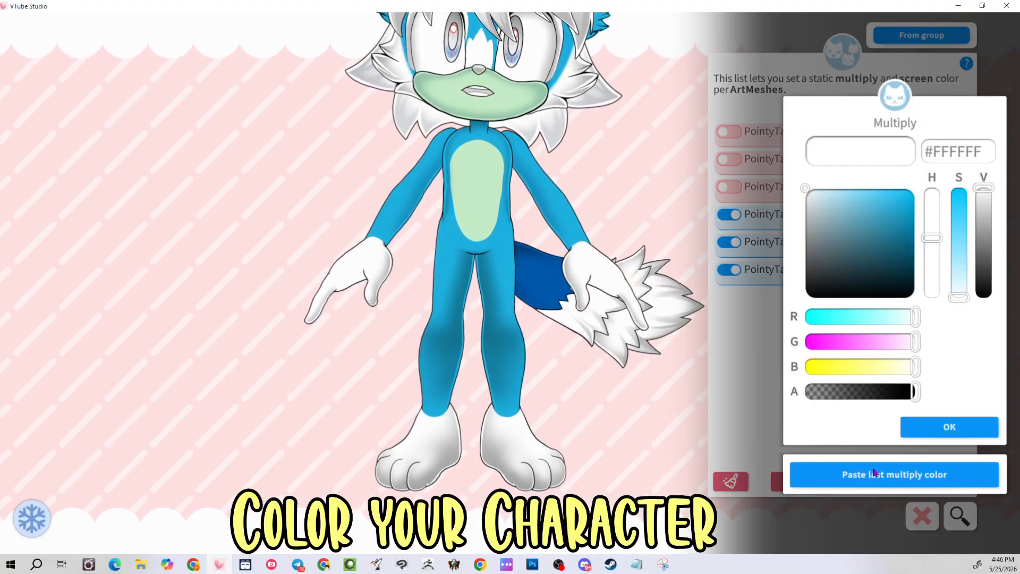
pyautogui.moveTo(881, 274); pyautogui.dragTo(916, 189)
pyautogui.click(969, 423)
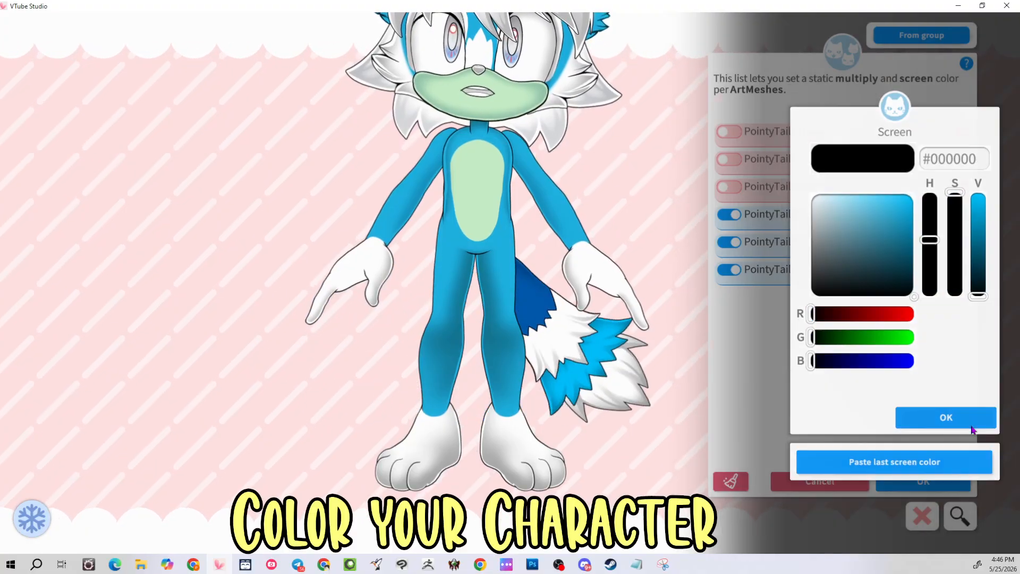
pyautogui.click(971, 426)
# Check the PointyTailD ArtMesh's multiply and screen colors, accept them as they are, and look over the whole character
pyautogui.click(769, 217)
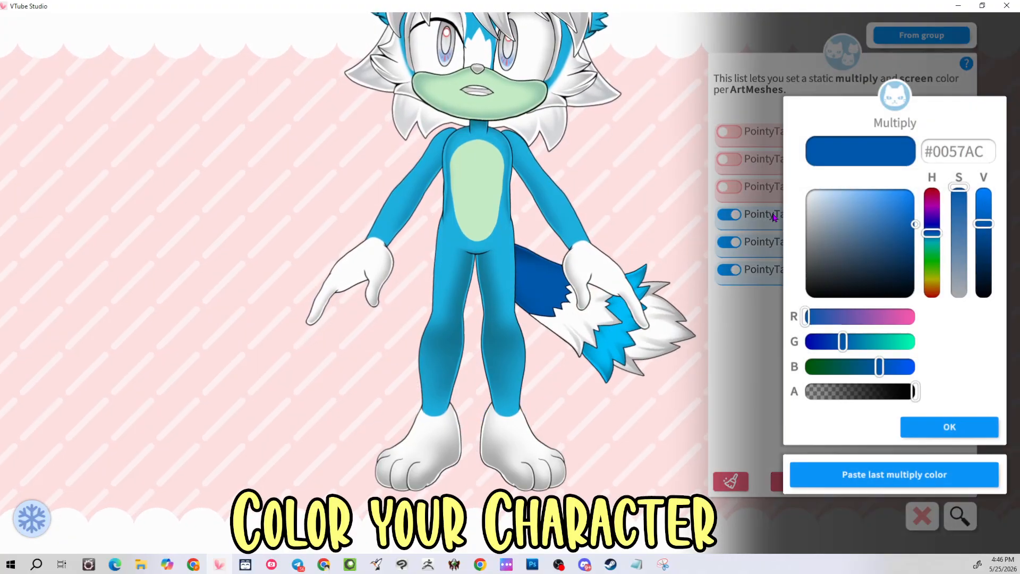
pyautogui.click(962, 425)
pyautogui.click(963, 425)
pyautogui.scroll(-3, 627, 371)
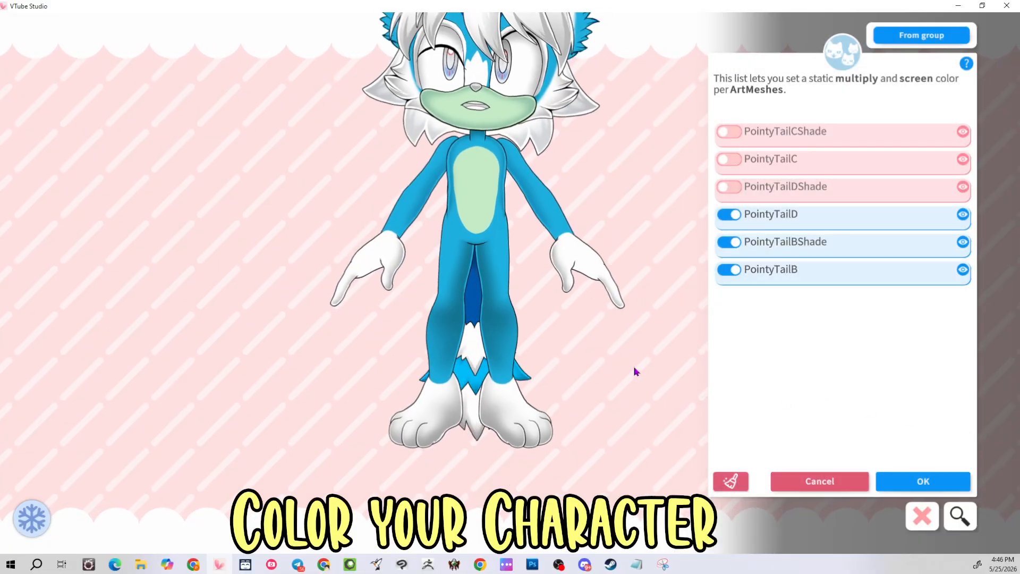
pyautogui.moveTo(660, 375); pyautogui.dragTo(665, 472)
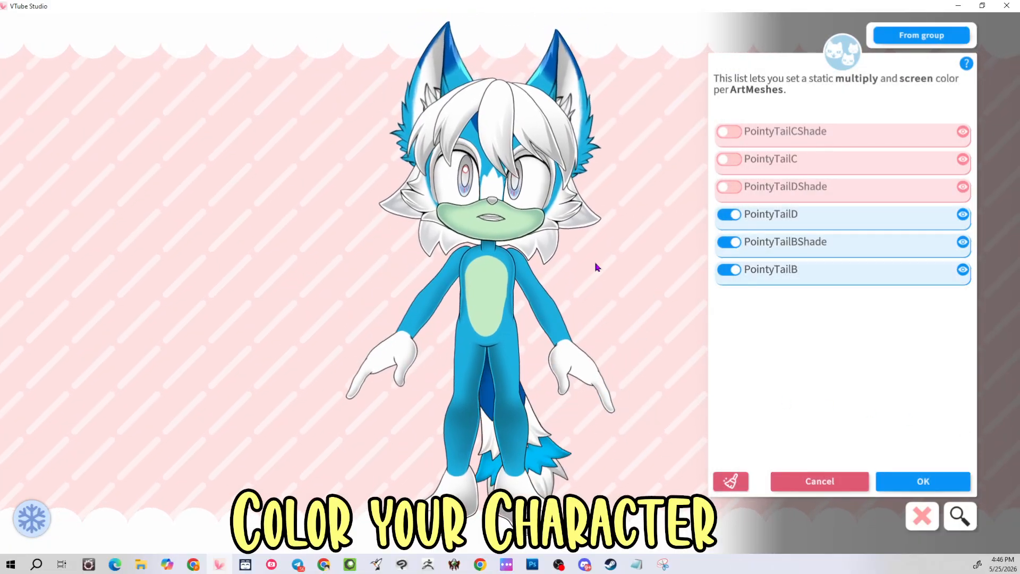
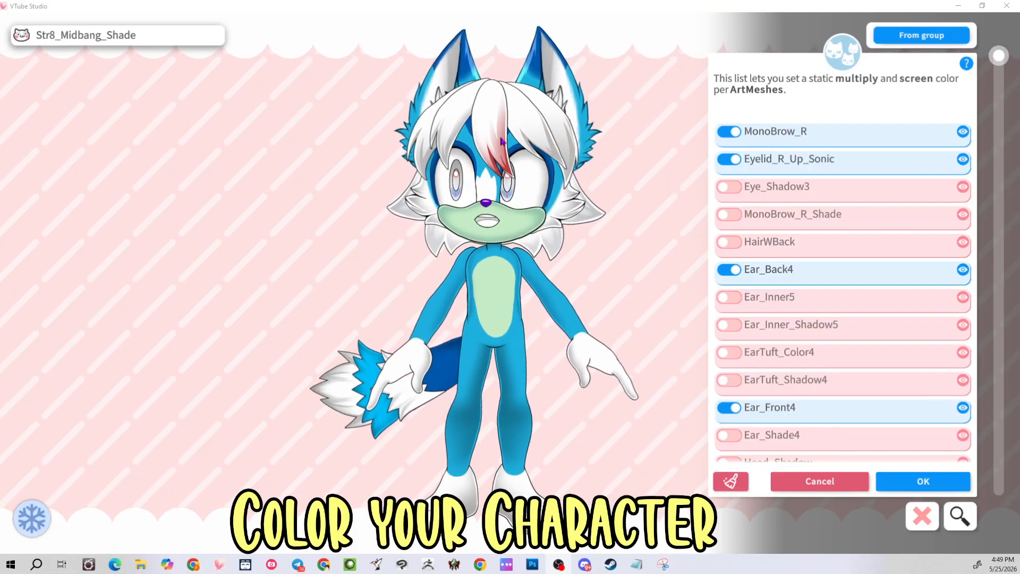
# Enable coloring for the Str8_BangL hair ArtMesh, setting its multiply color to the navy blue #003573 and accepting the screen color
pyautogui.click(538, 119)
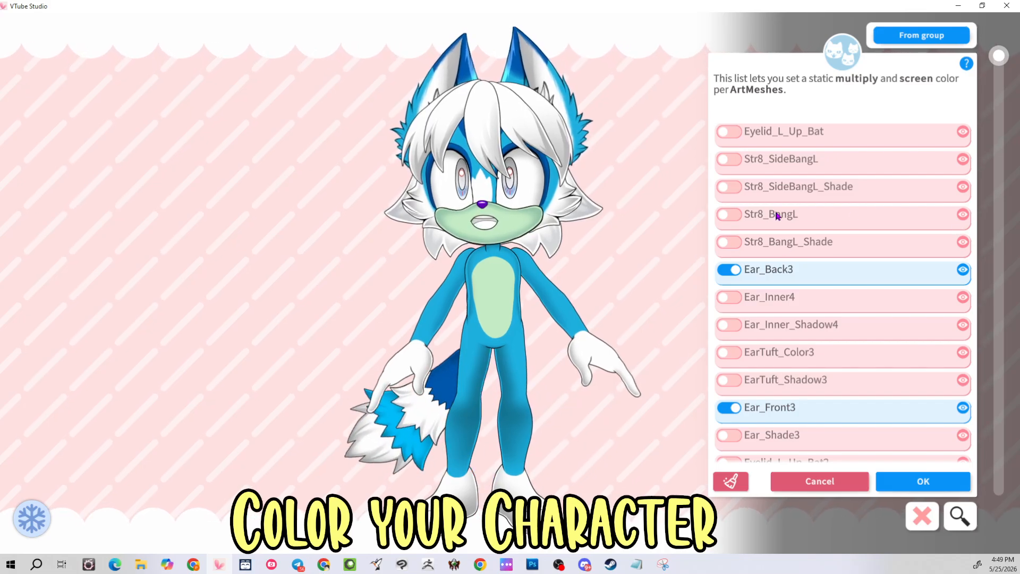
pyautogui.click(731, 214)
pyautogui.moveTo(913, 366); pyautogui.dragTo(851, 343)
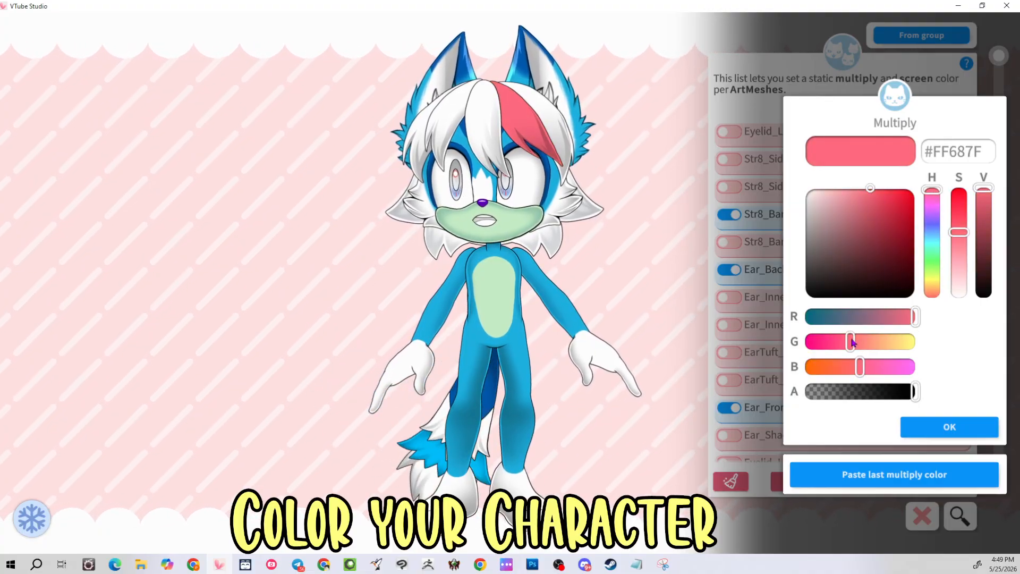
pyautogui.moveTo(931, 189)
pyautogui.mouseDown()
pyautogui.moveTo(933, 285)
pyautogui.moveTo(931, 166)
pyautogui.moveTo(944, 236)
pyautogui.moveTo(934, 238)
pyautogui.mouseUp()
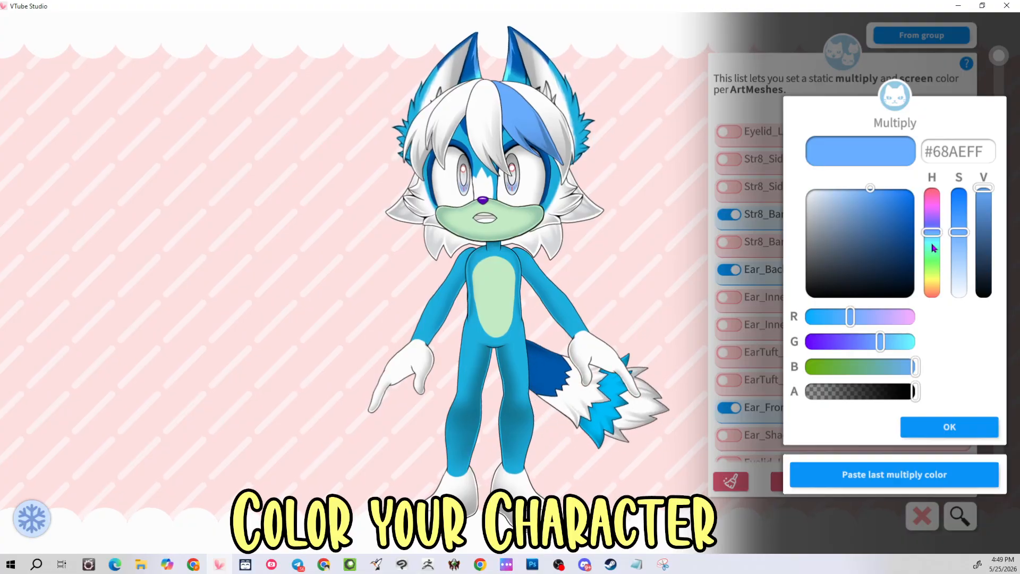
pyautogui.moveTo(872, 193)
pyautogui.mouseDown()
pyautogui.moveTo(917, 269)
pyautogui.moveTo(936, 233)
pyautogui.moveTo(940, 254)
pyautogui.mouseUp()
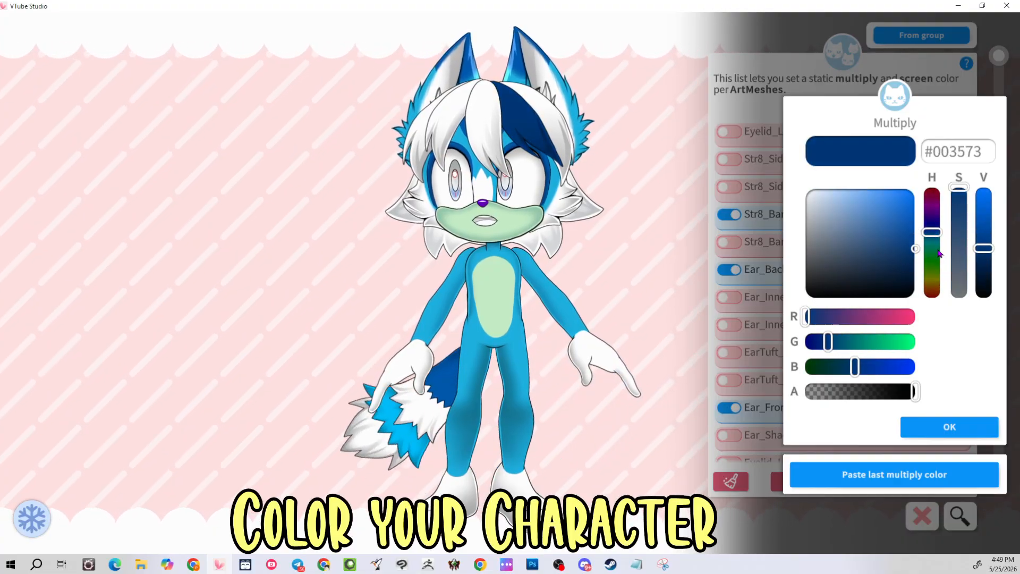
pyautogui.click(922, 426)
pyautogui.click(923, 425)
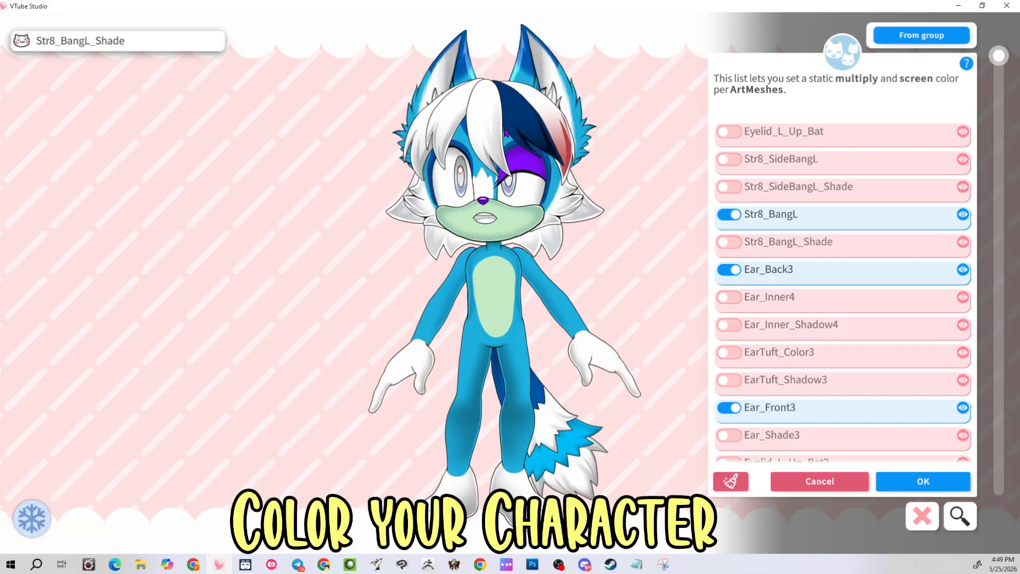
pyautogui.click(492, 122)
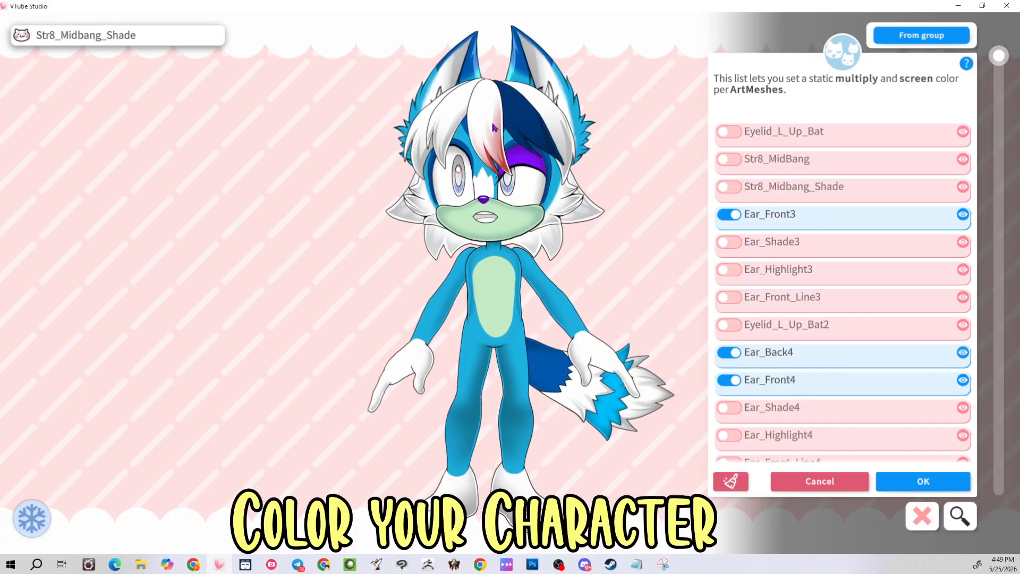
pyautogui.click(730, 185)
pyautogui.click(894, 474)
pyautogui.click(923, 426)
pyautogui.click(894, 474)
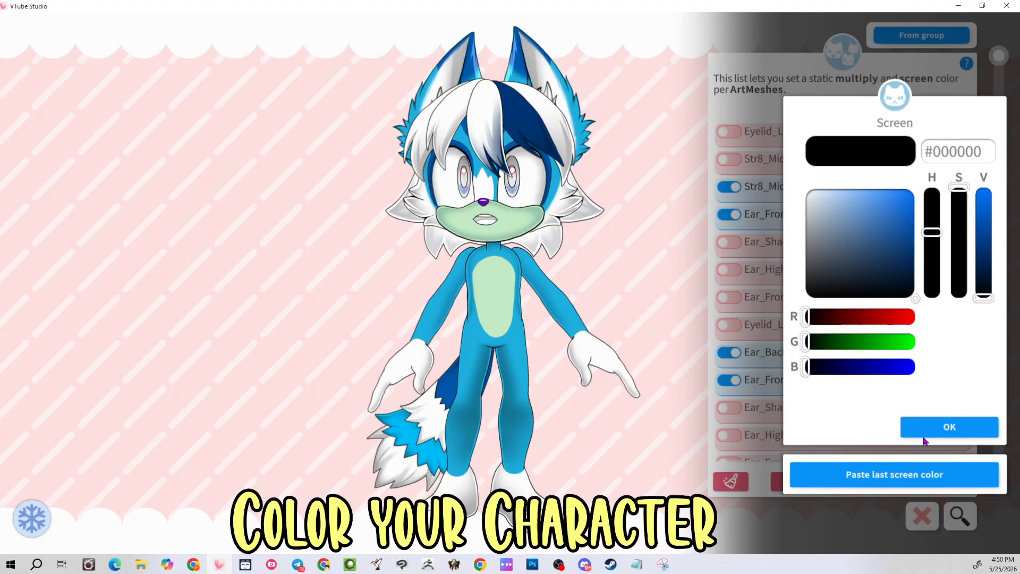
pyautogui.click(924, 426)
pyautogui.click(729, 187)
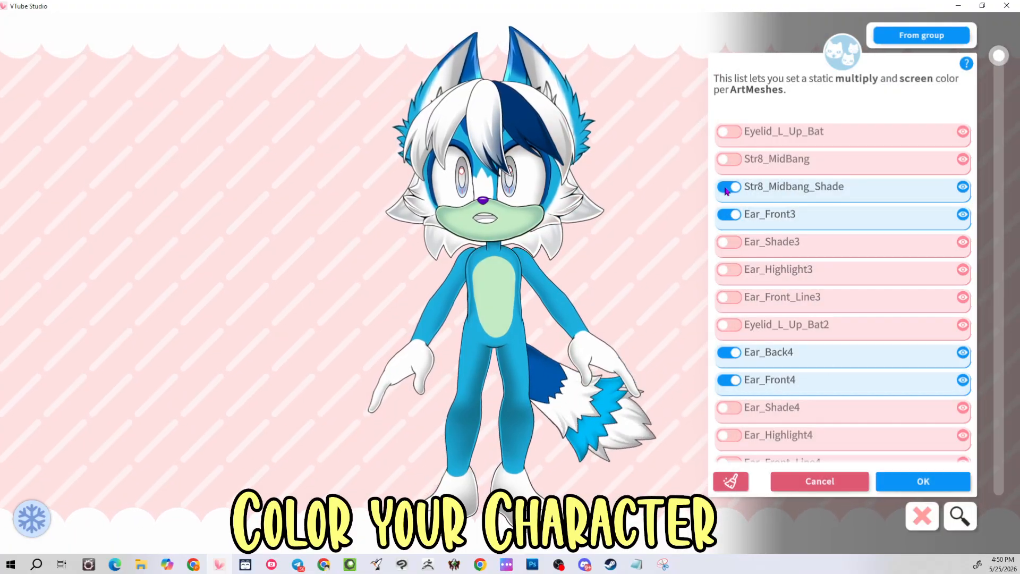
# Enable coloring for the Str8_MidBang ArtMesh, pasting the navy blue multiply color #003573 and accepting the screen color #000000
pyautogui.click(728, 159)
pyautogui.click(894, 474)
pyautogui.click(923, 427)
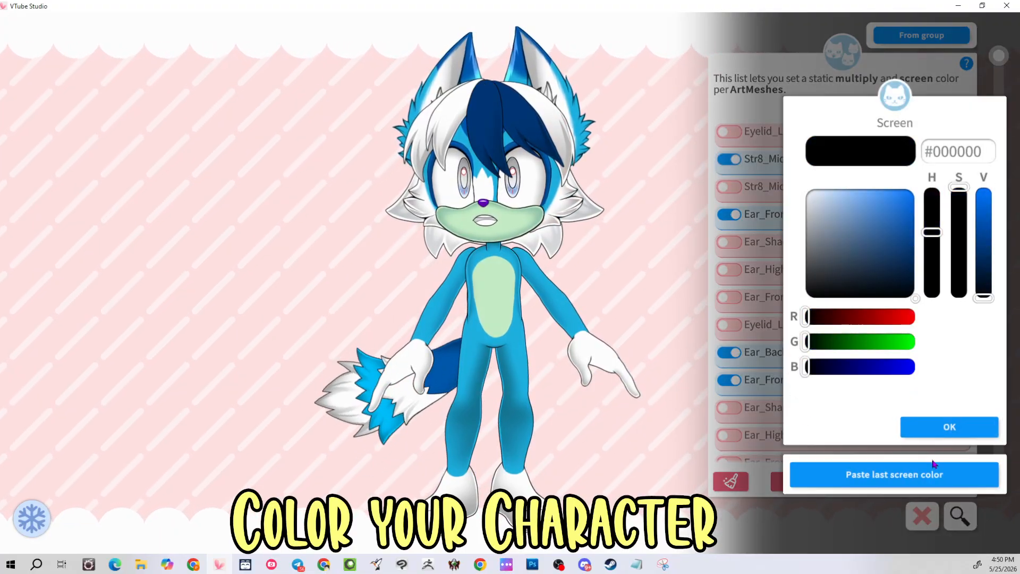
pyautogui.click(924, 435)
# Enable coloring for the Str8_BangR ArtMesh, pasting the navy blue multiply color #003573 and accepting the screen color
pyautogui.scroll(-5, 737, 185)
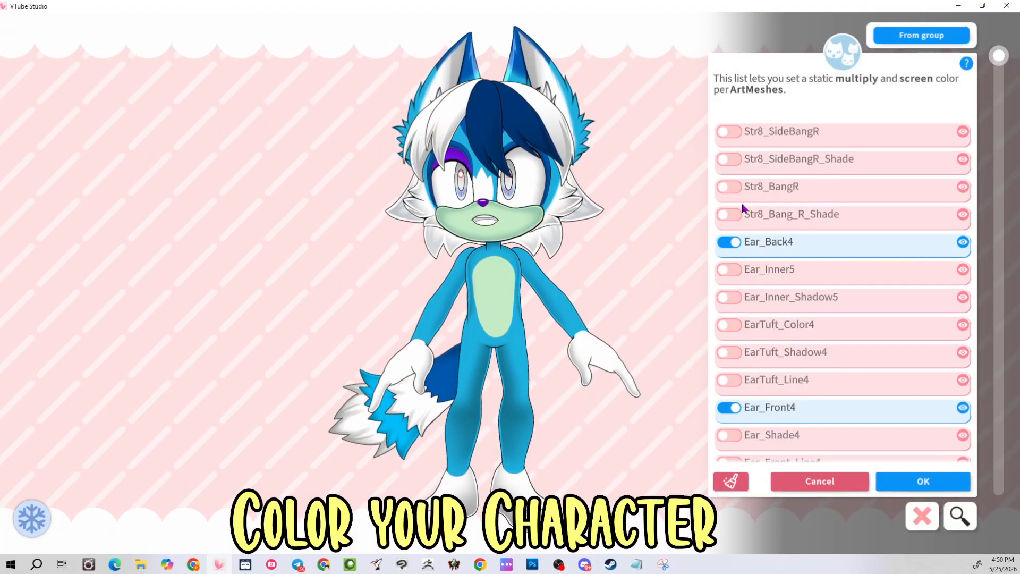
pyautogui.click(731, 183)
pyautogui.click(894, 474)
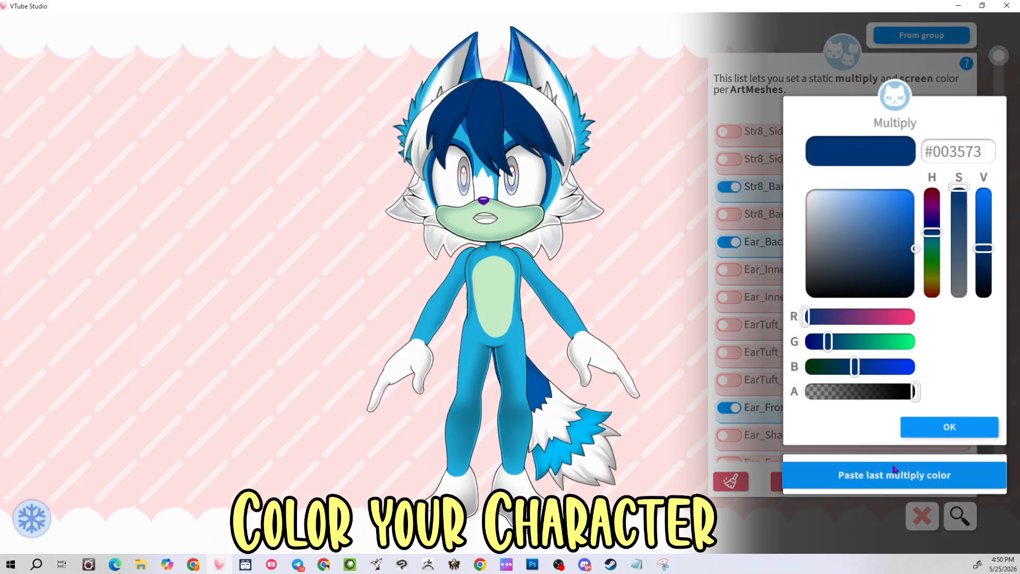
pyautogui.click(909, 427)
pyautogui.click(909, 427)
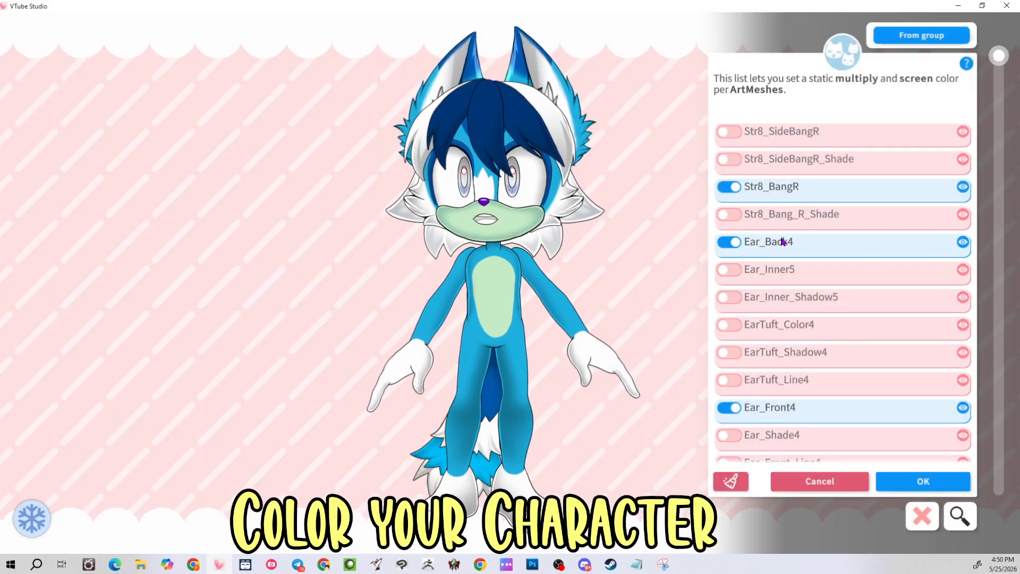
# Enable coloring for the Str8_SideBangR ArtMesh, pasting the navy blue multiply color #003573 and accepting the screen color #000000
pyautogui.click(730, 131)
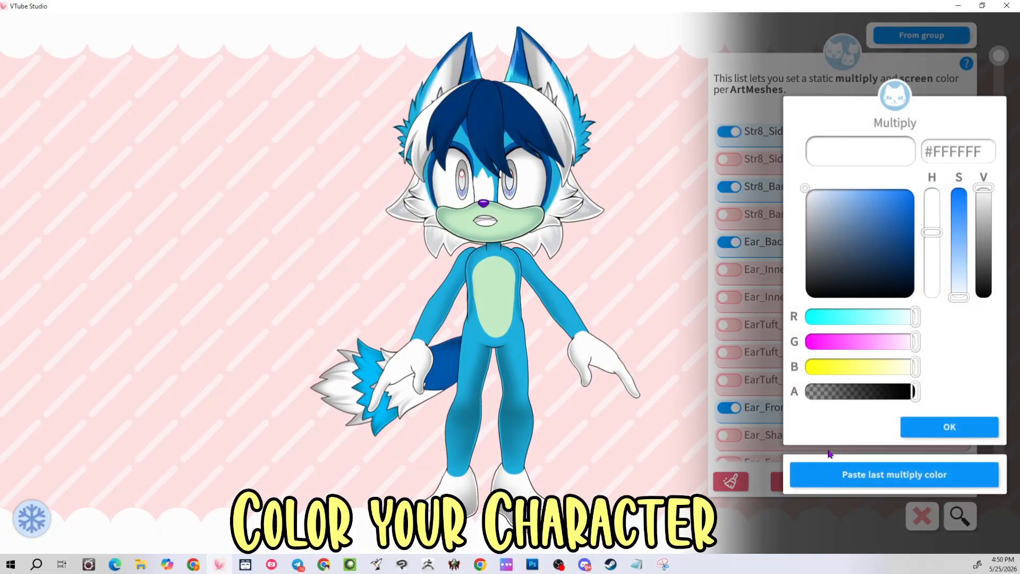
pyautogui.click(850, 481)
pyautogui.click(929, 427)
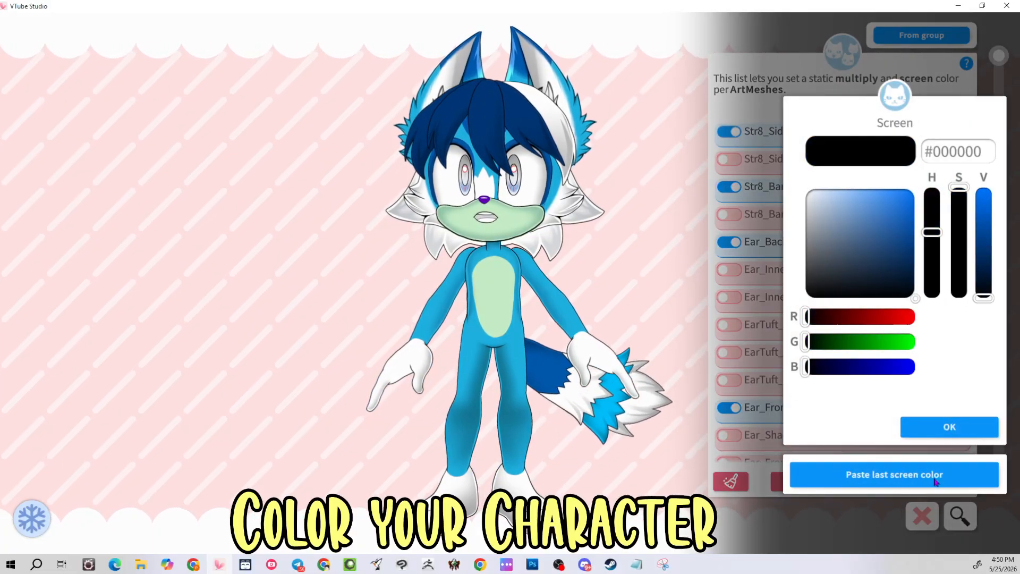
pyautogui.click(949, 428)
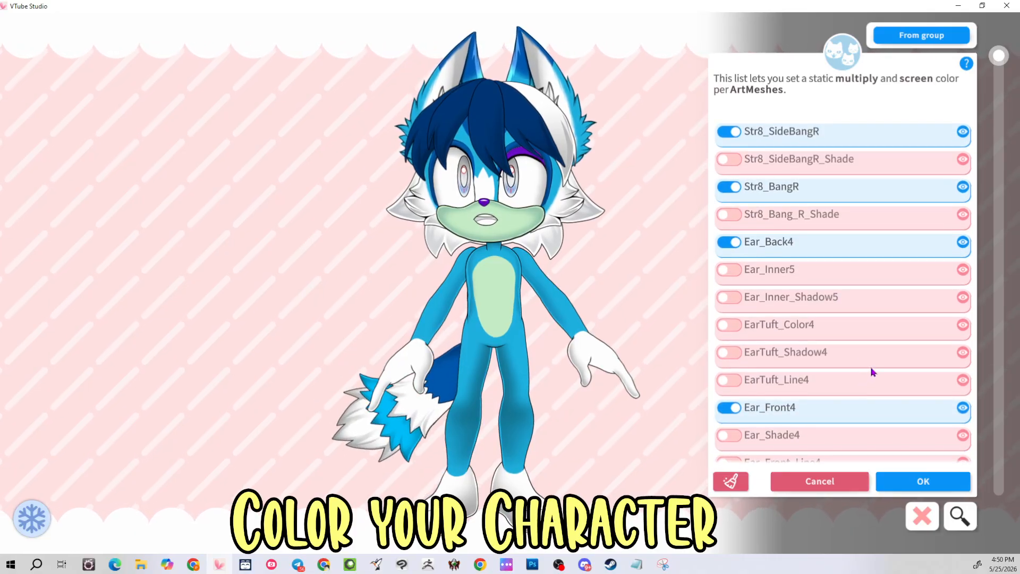
# Enable coloring for the Str8_SideBangL hair ArtMesh, pasting the navy blue multiply color #003573 and accepting the screen color #000000
pyautogui.scroll(-4, 825, 345)
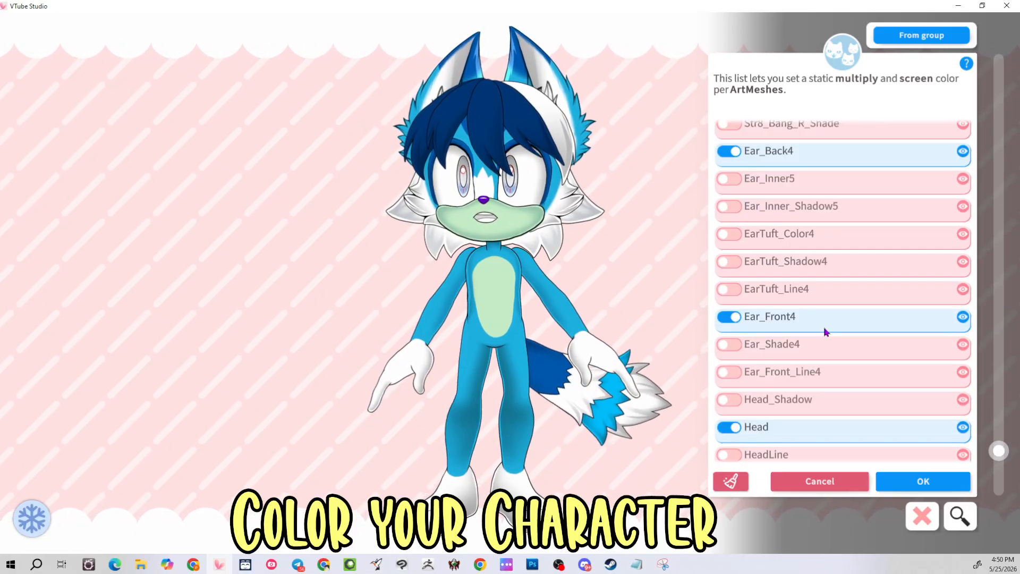
pyautogui.click(545, 115)
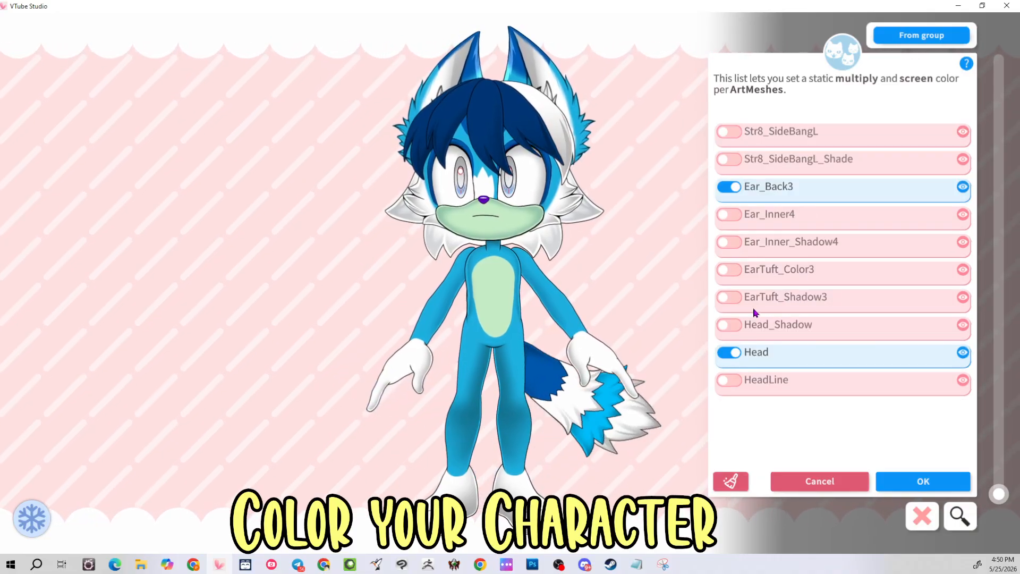
pyautogui.click(727, 133)
pyautogui.click(919, 473)
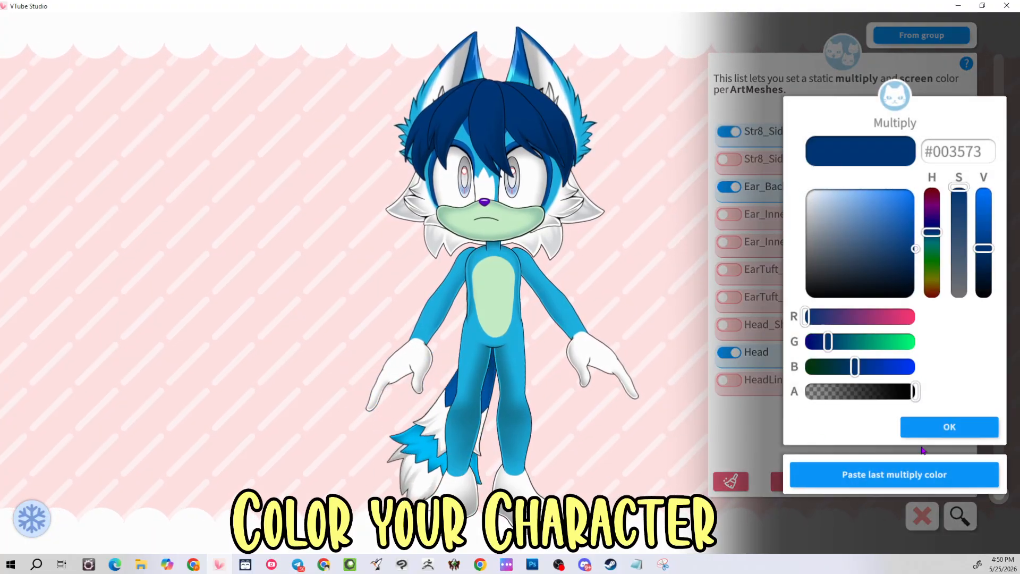
pyautogui.click(949, 428)
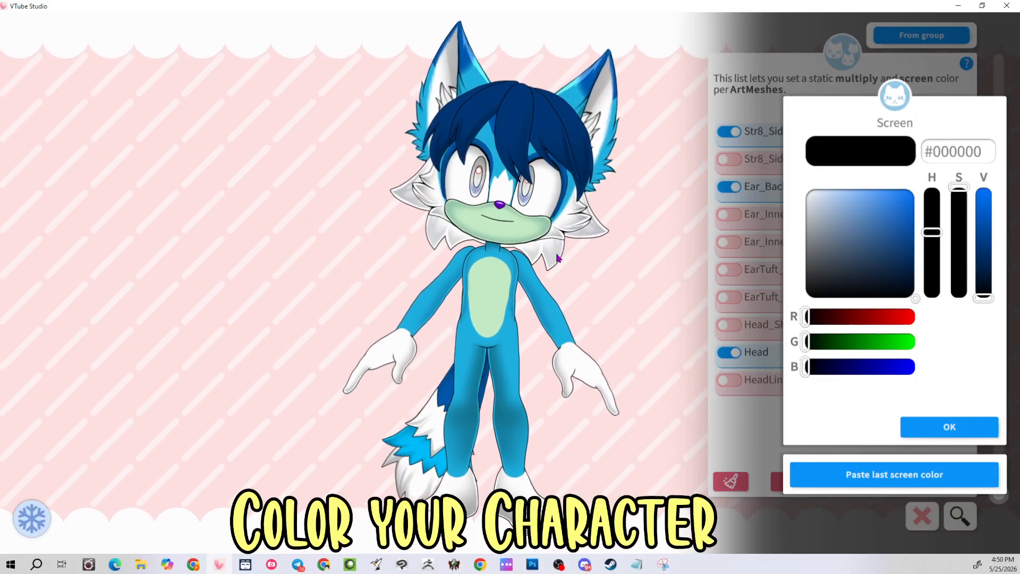
pyautogui.click(967, 426)
# Enable coloring for the HairWBack ArtMesh, pasting the navy blue multiply color and accepting the screen color #000000
pyautogui.click(552, 250)
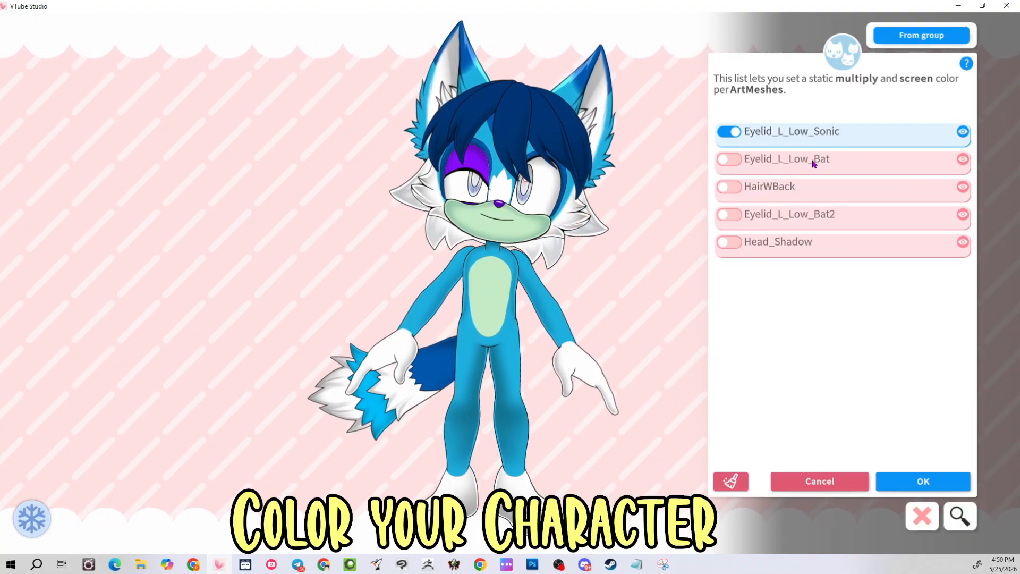
pyautogui.click(726, 187)
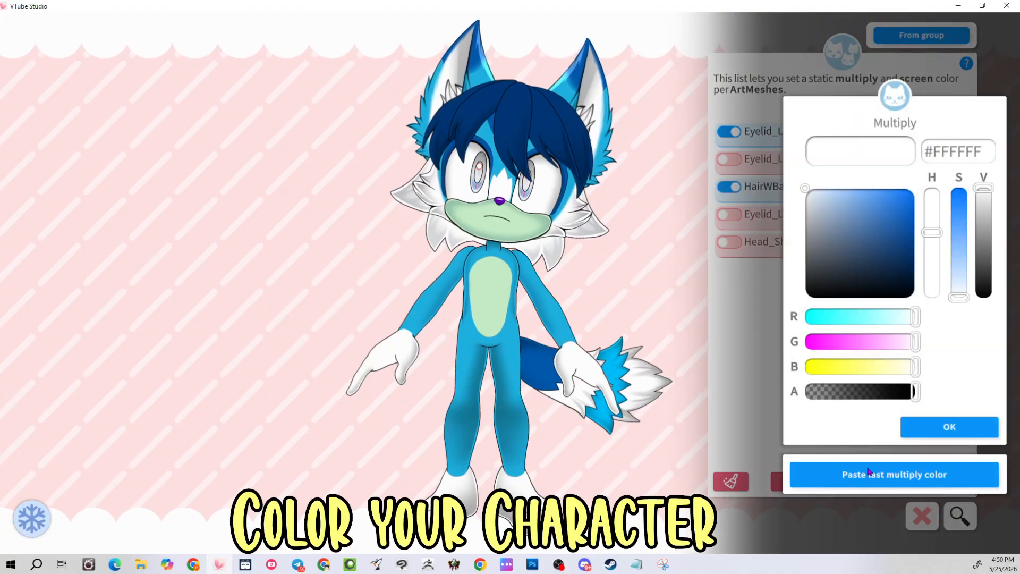
pyautogui.click(923, 429)
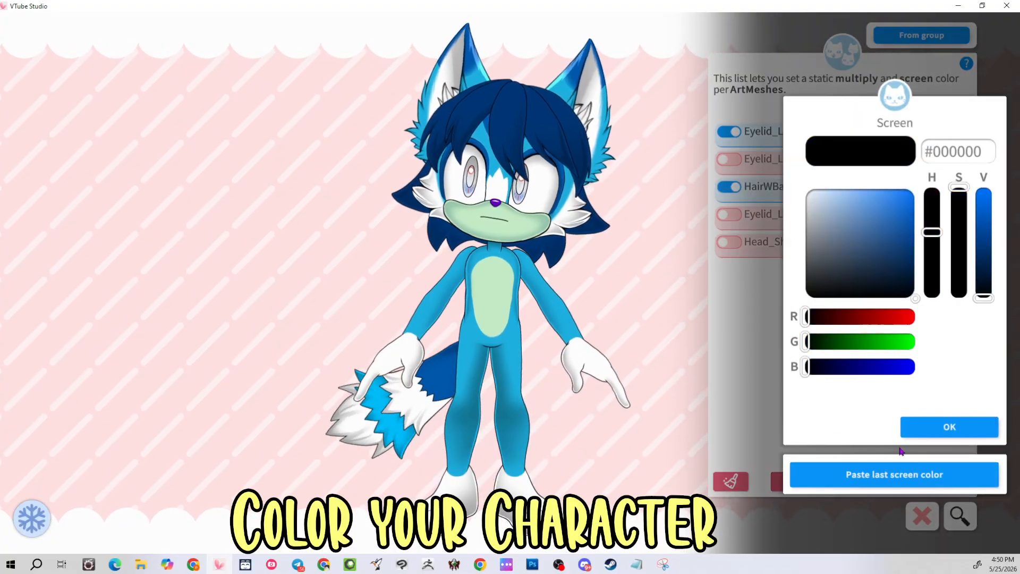
pyautogui.click(938, 435)
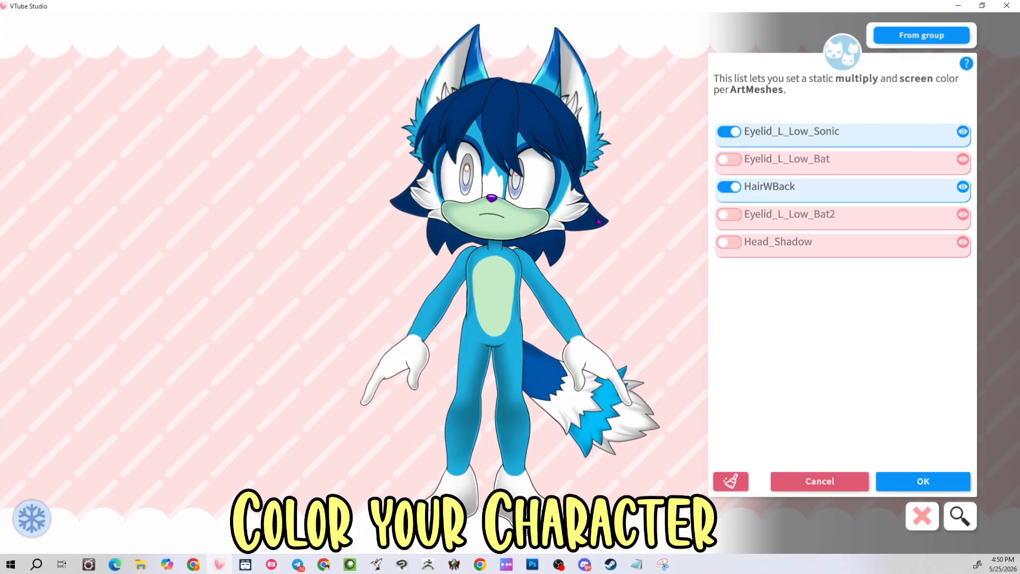
# Enable coloring for the SonicEyeball_ColorA ArtMesh, setting its multiply color to cyan #00FFFF and accepting the screen color
pyautogui.click(521, 198)
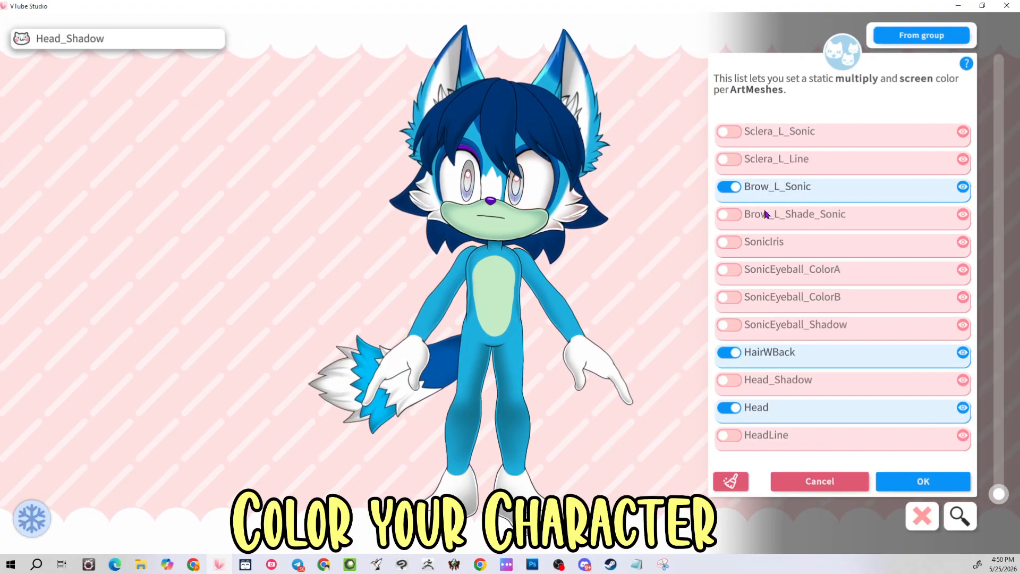
pyautogui.click(731, 269)
pyautogui.click(868, 263)
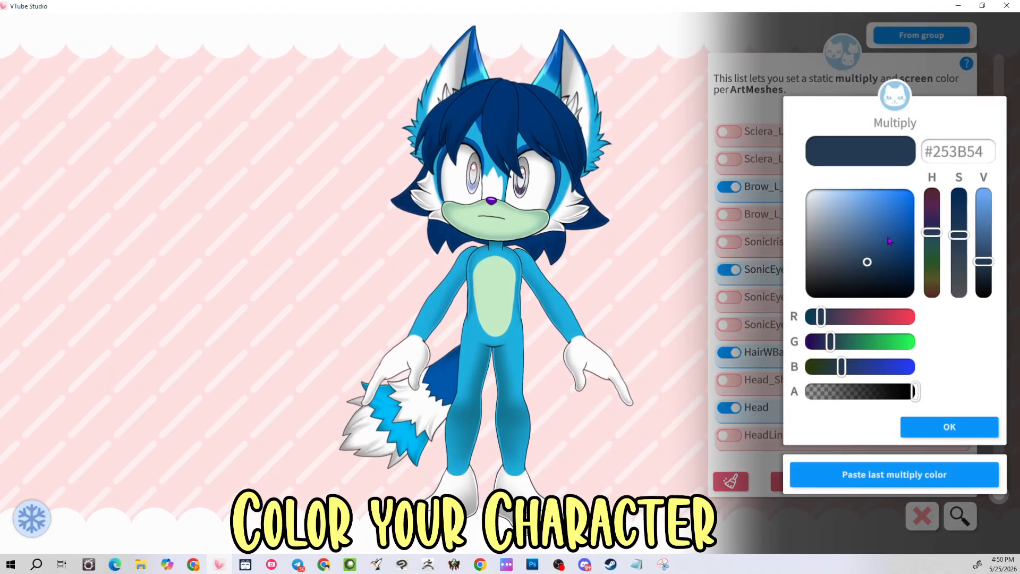
pyautogui.moveTo(890, 241); pyautogui.dragTo(933, 179)
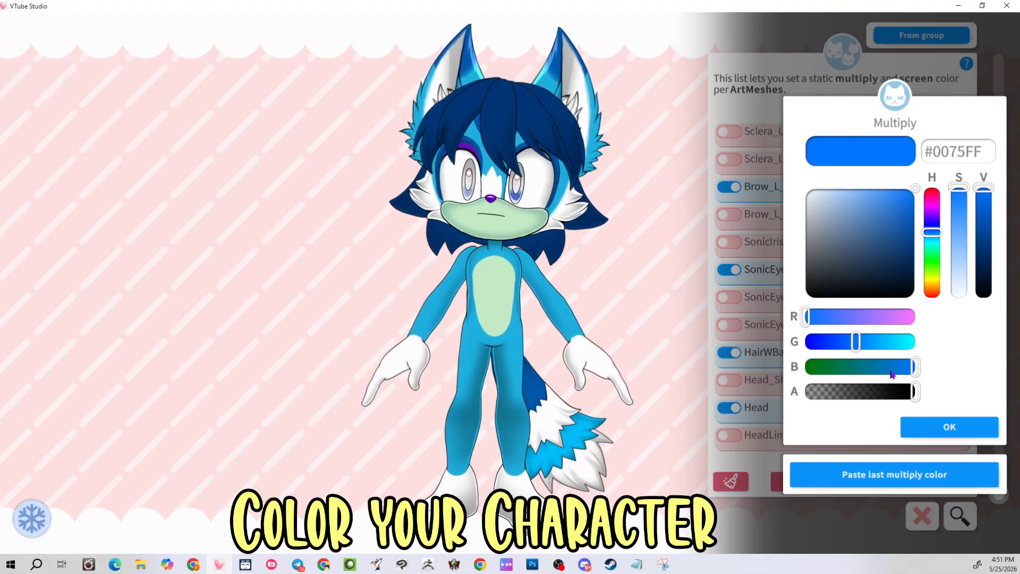
pyautogui.moveTo(902, 344); pyautogui.dragTo(915, 343)
pyautogui.click(911, 425)
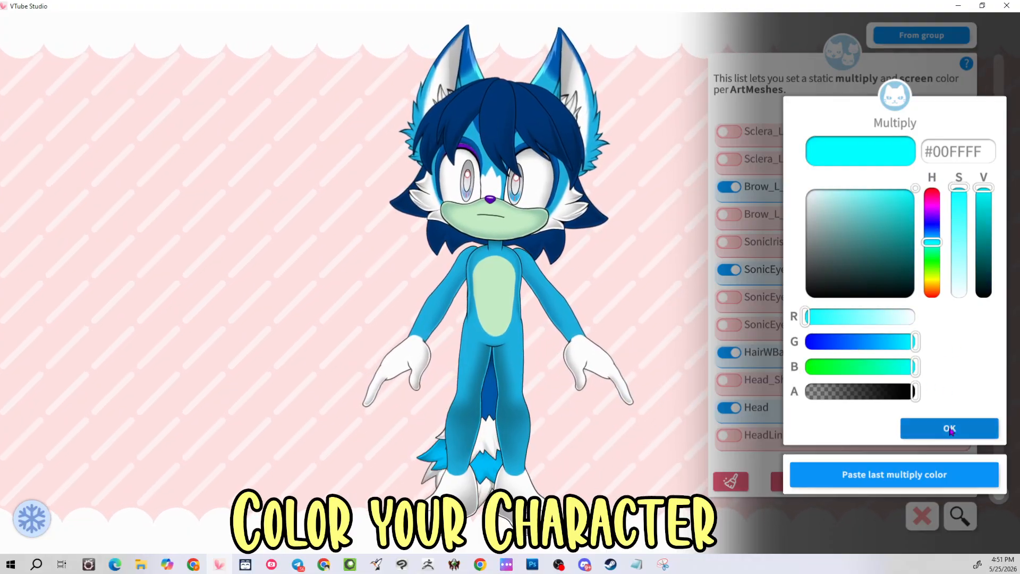
# Enable coloring for the SonicEyeball_ColorA2 ArtMesh on the other eye, pasting the cyan multiply color and accepting the screen color #000000
pyautogui.click(463, 195)
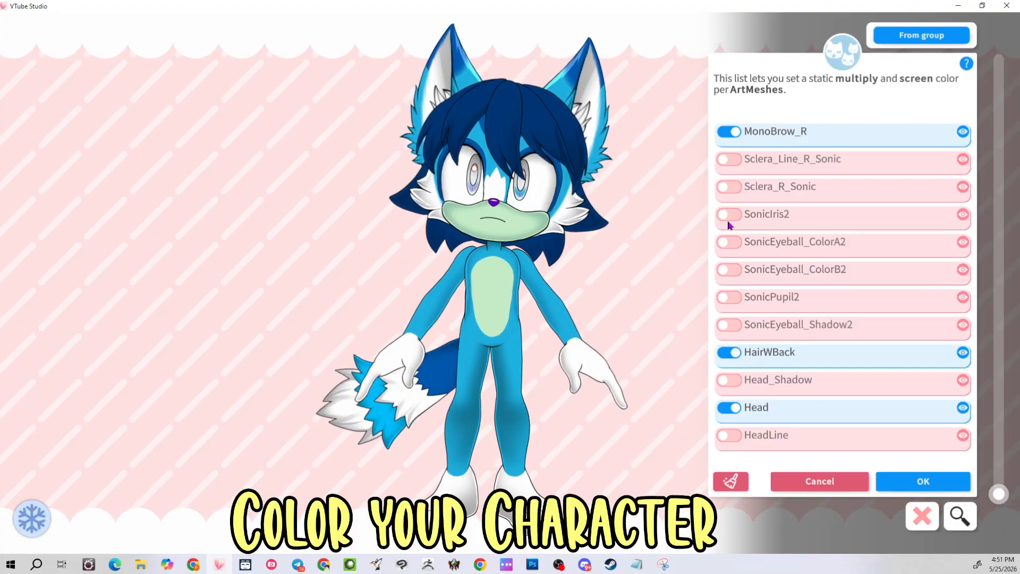
pyautogui.click(730, 242)
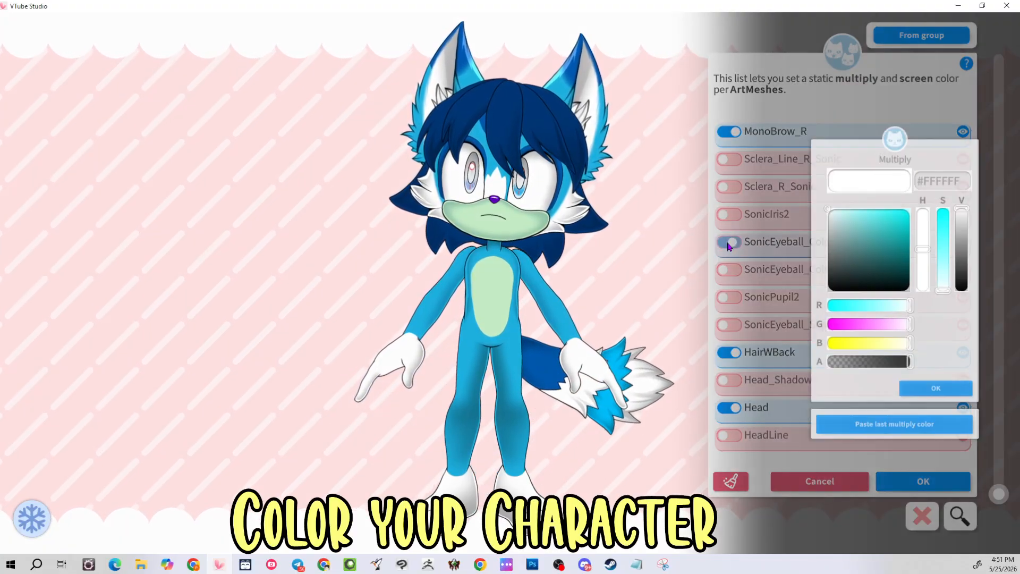
pyautogui.click(893, 475)
pyautogui.click(900, 433)
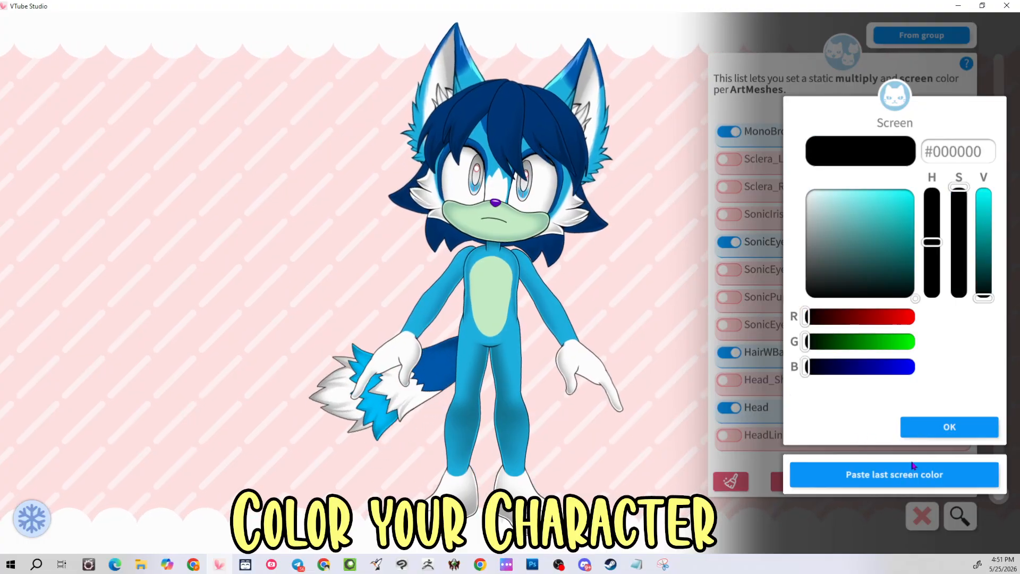
pyautogui.click(929, 429)
# Enable coloring for the SonicEyeball_ColorB2 ArtMesh, pasting the cyan multiply color #00FFFF and accepting the screen color
pyautogui.click(730, 268)
pyautogui.click(851, 474)
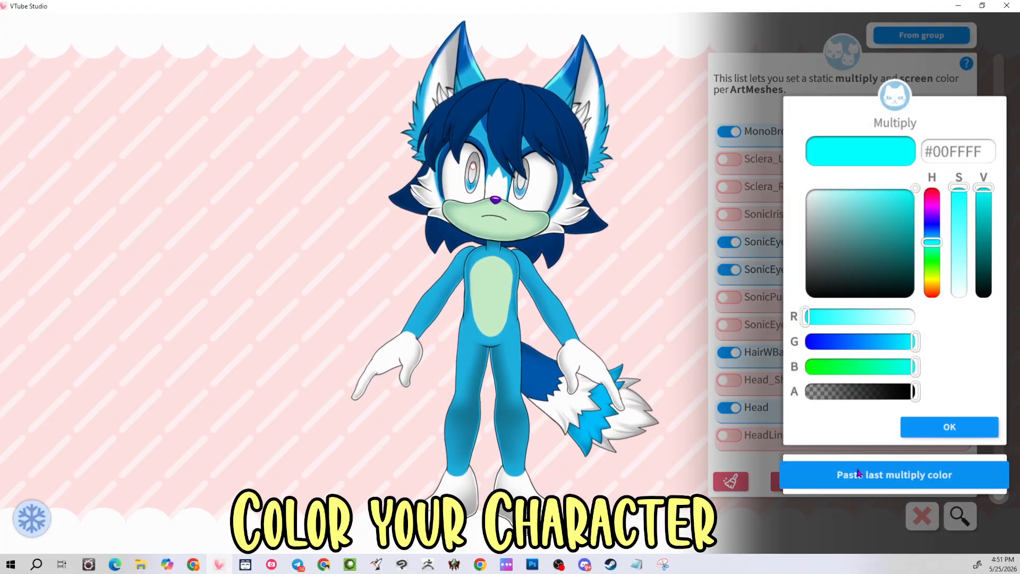
pyautogui.click(928, 428)
pyautogui.click(932, 431)
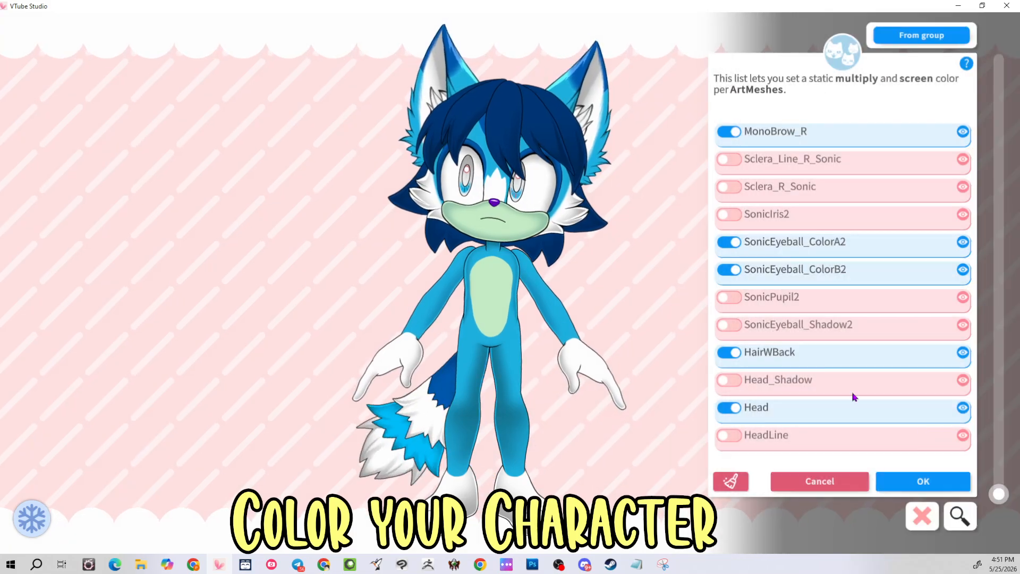
# Enable coloring for the SonicIris2 ArtMesh, pasting the last cyan multiply color and accepting the screen color #000000
pyautogui.click(728, 214)
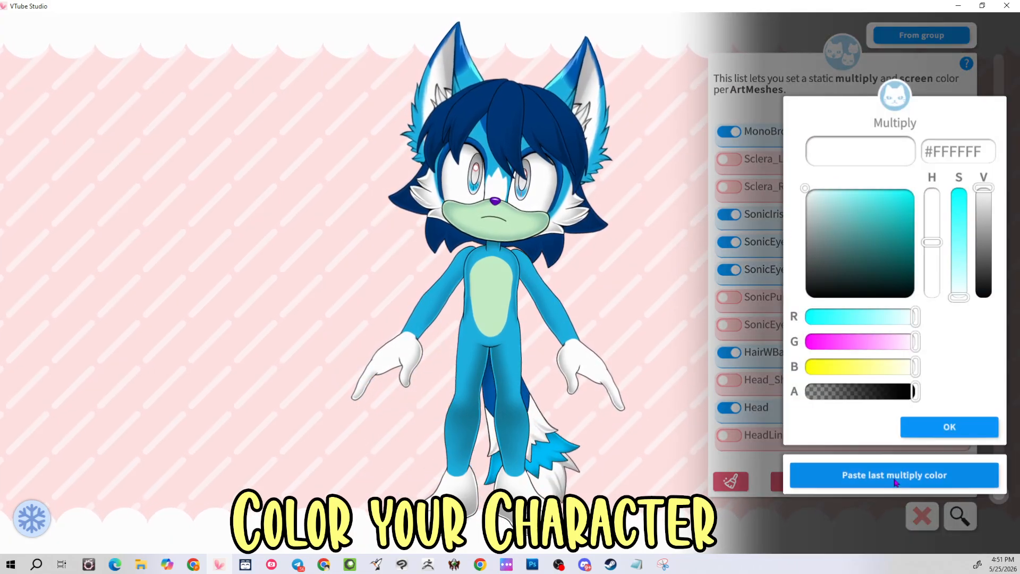
pyautogui.click(922, 475)
pyautogui.click(943, 429)
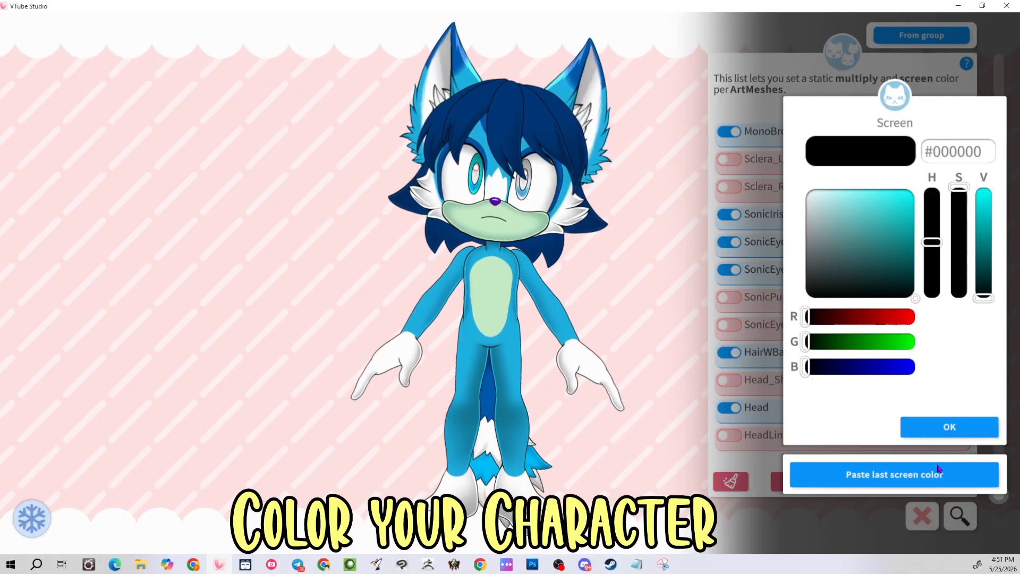
pyautogui.click(944, 429)
# Enable coloring for the SonicEyeball_ColorB ArtMesh, pasting the last cyan multiply color and accepting the screen color #000000
pyautogui.scroll(5, 731, 256)
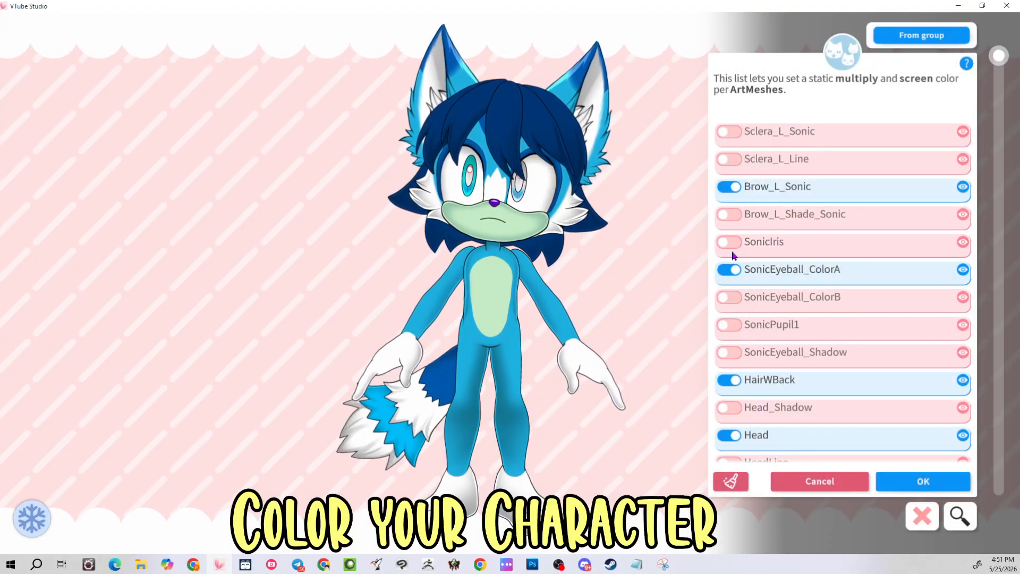
pyautogui.click(730, 297)
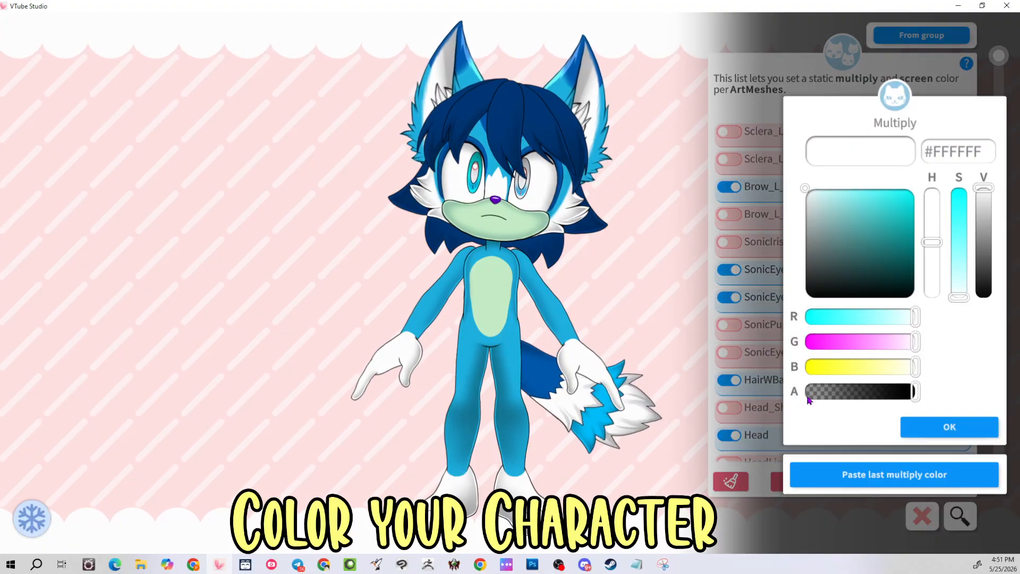
pyautogui.click(922, 474)
pyautogui.click(922, 430)
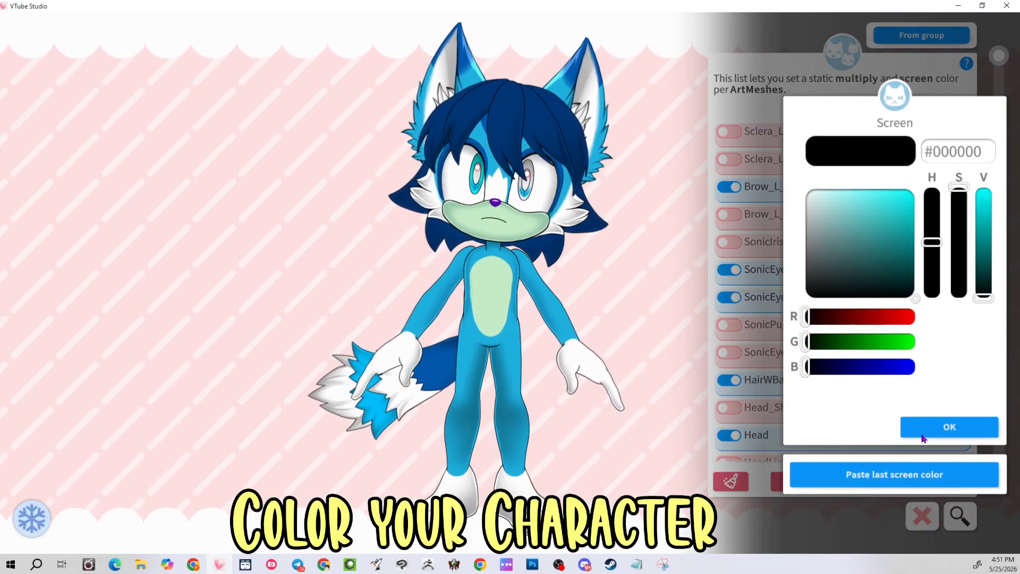
pyautogui.click(923, 432)
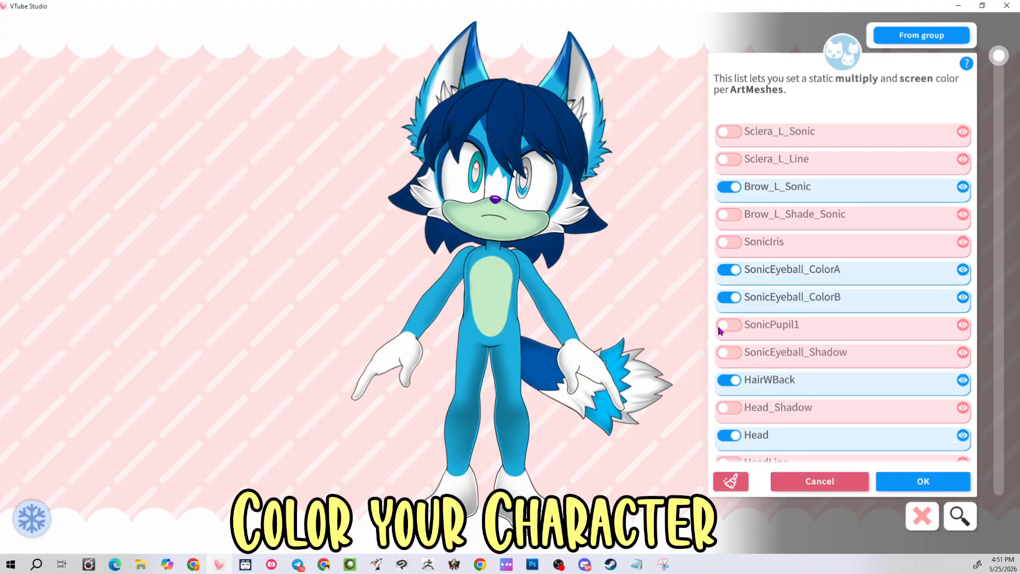
# Enable coloring for the SonicIris ArtMesh, pasting the cyan multiply color #00FFFF and accepting the screen color
pyautogui.click(729, 242)
pyautogui.click(880, 470)
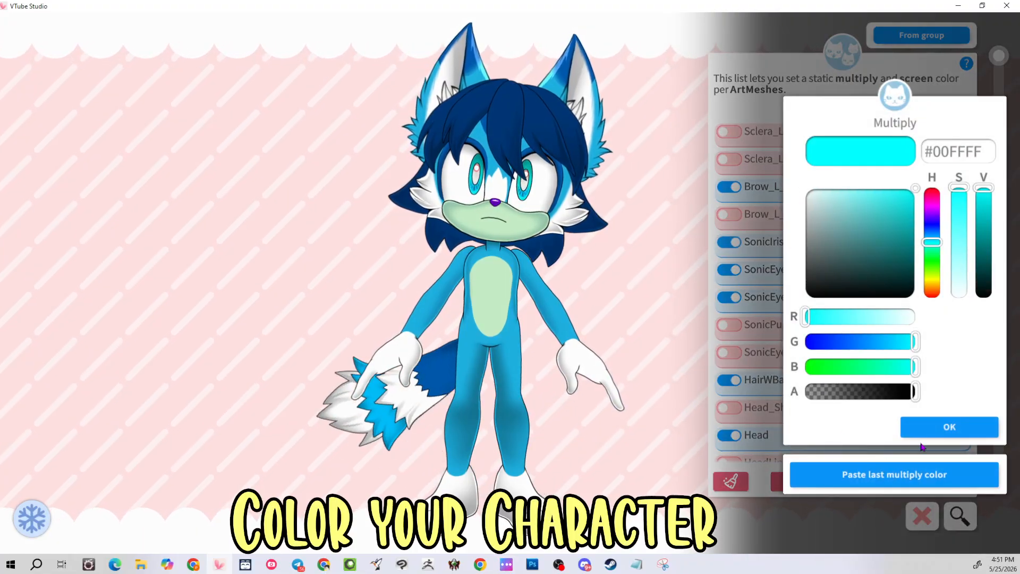
pyautogui.click(929, 435)
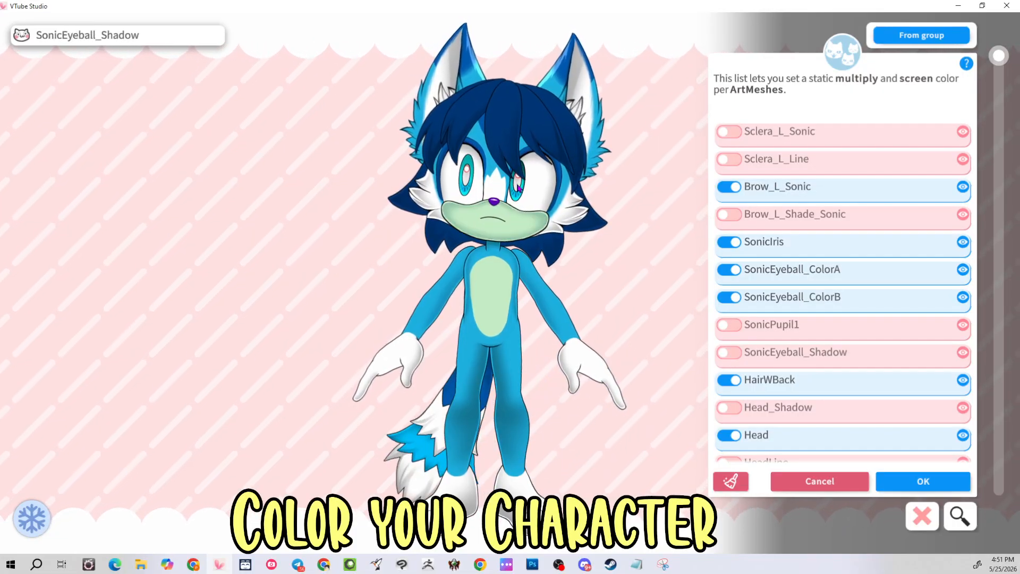
# Enable coloring for the SonicPupil1 ArtMesh and try yellow to orange multiply colors, ending on #FFB800
pyautogui.click(518, 188)
pyautogui.click(730, 298)
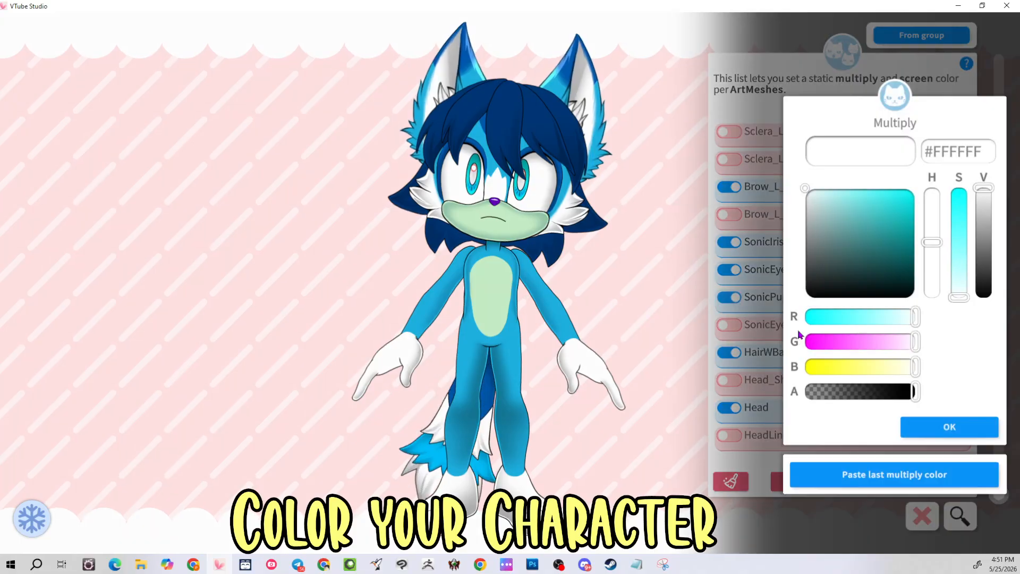
pyautogui.click(840, 283)
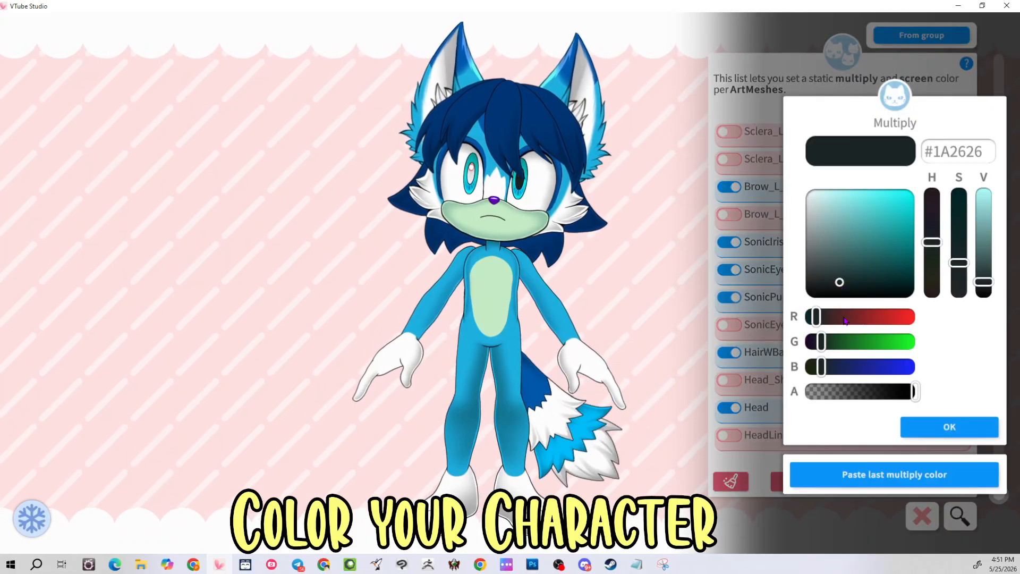
pyautogui.moveTo(847, 342); pyautogui.dragTo(1005, 353)
pyautogui.moveTo(890, 319); pyautogui.dragTo(939, 317)
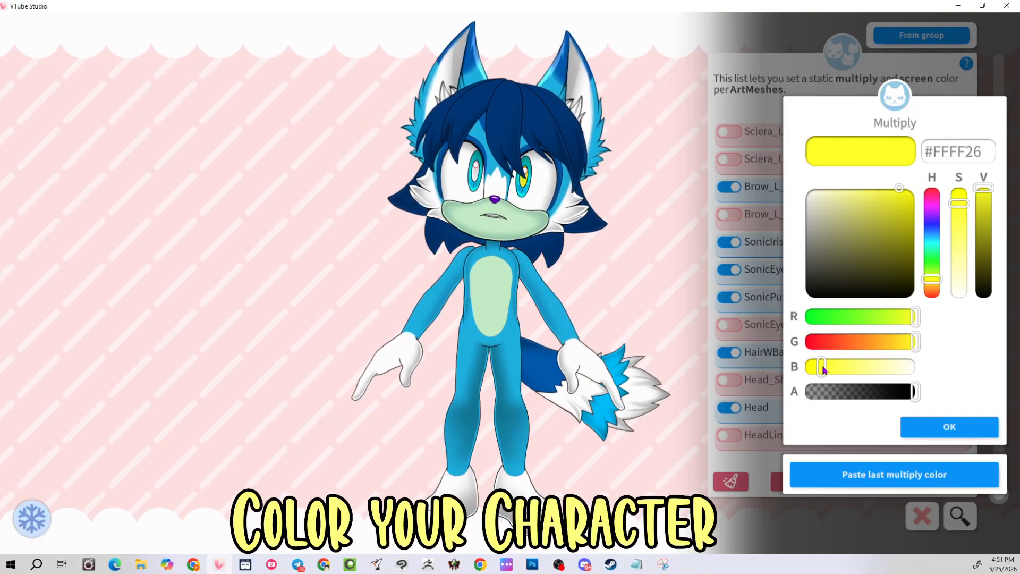
pyautogui.moveTo(822, 366); pyautogui.dragTo(742, 375)
pyautogui.click(900, 335)
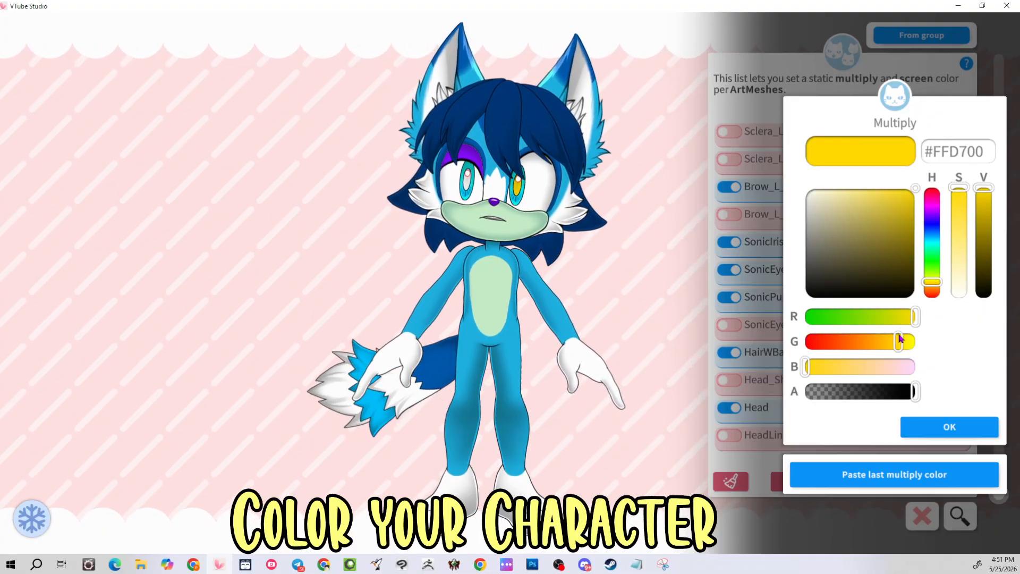
pyautogui.moveTo(900, 340); pyautogui.dragTo(891, 341)
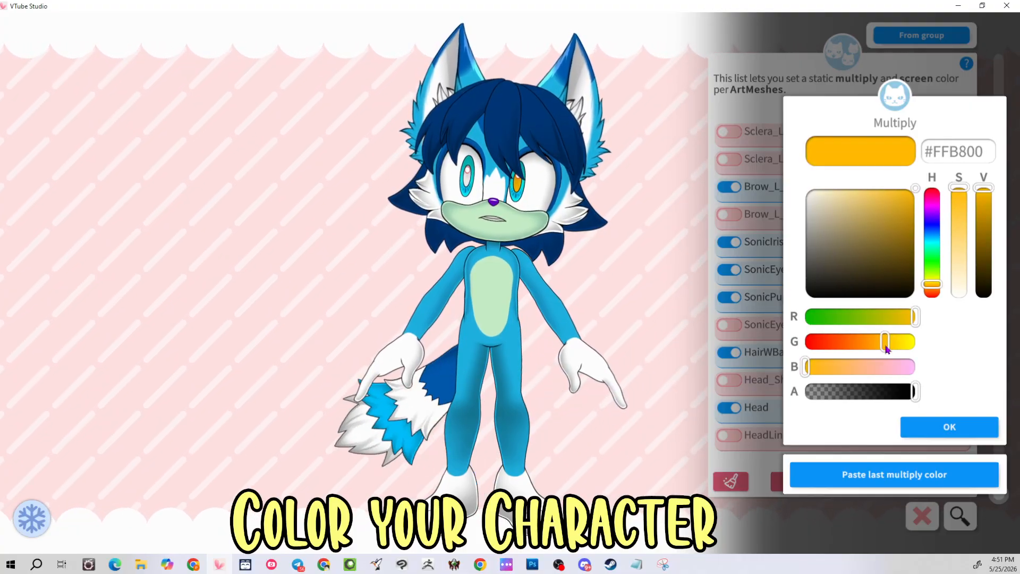
# Set the multiply color of the SonicPupil1 ArtMesh to black #000000 and accept the screen color
pyautogui.moveTo(858, 282); pyautogui.dragTo(757, 318)
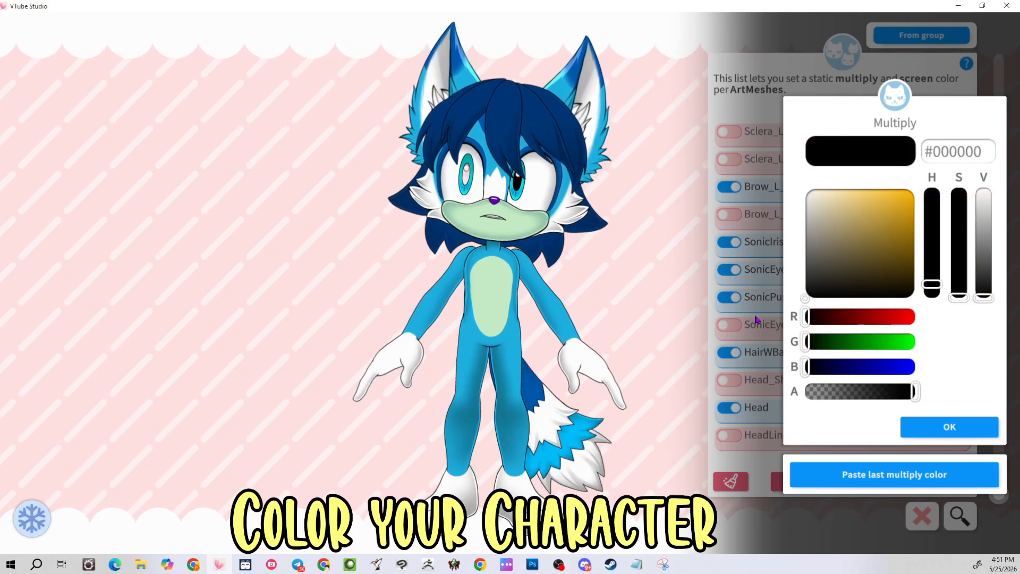
pyautogui.click(918, 431)
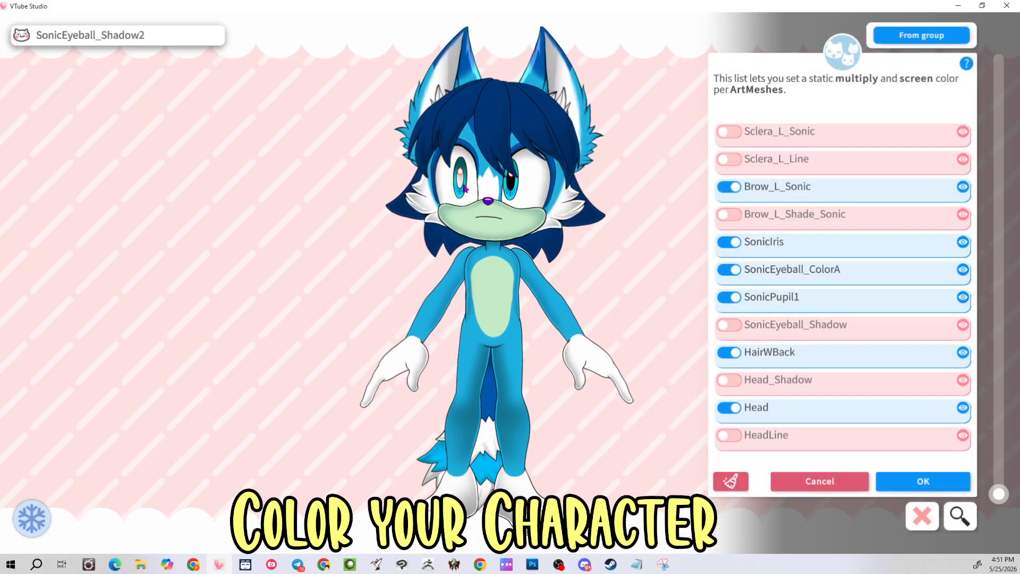
# Enable coloring for the SonicPupil2 ArtMesh, pasting the black multiply color and accepting the screen color #000000
pyautogui.click(463, 185)
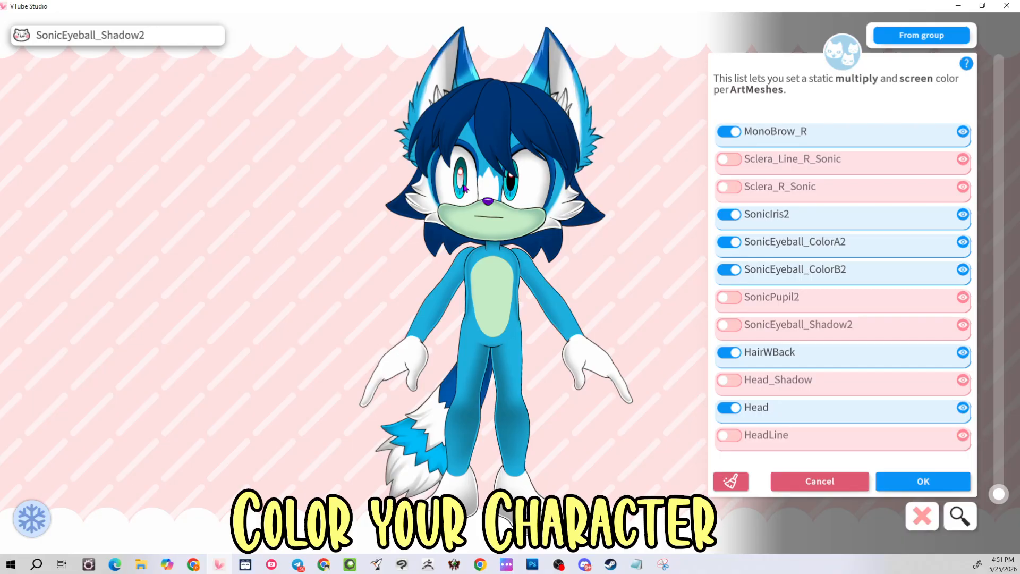
pyautogui.click(779, 304)
pyautogui.click(856, 471)
pyautogui.click(933, 428)
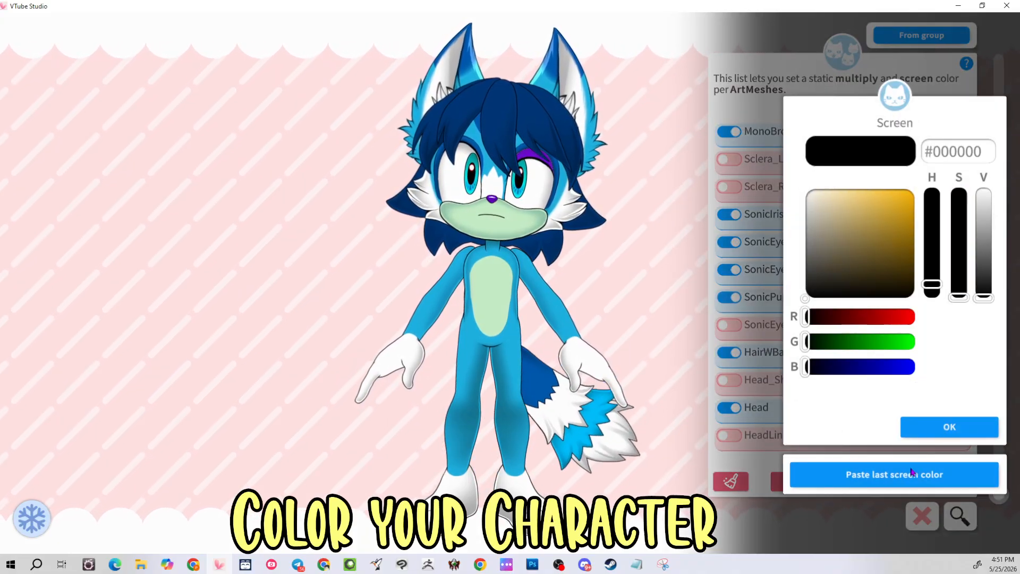
pyautogui.click(942, 429)
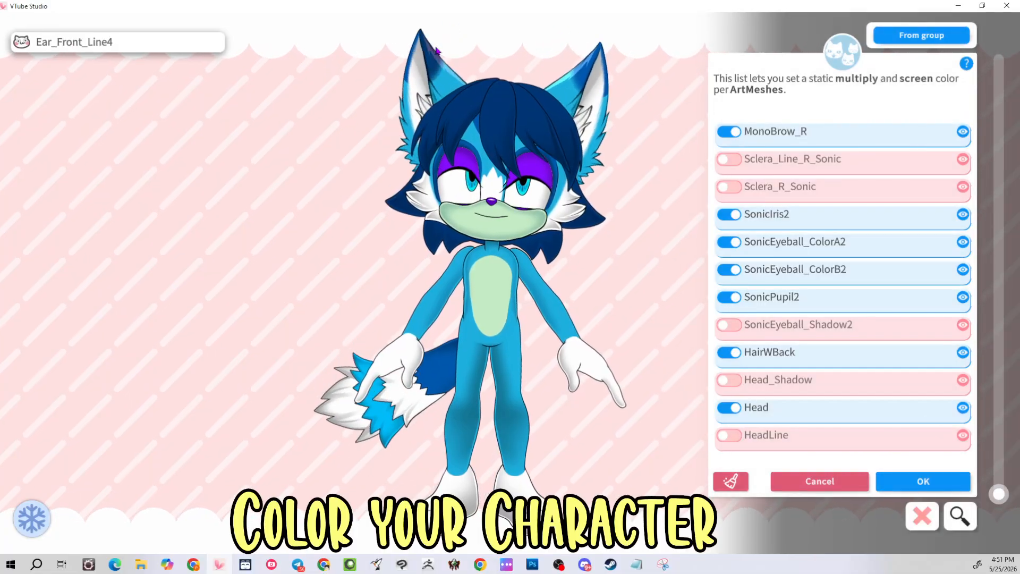
# Reopen the colors of the Muzzle2 ArtMesh and accept its multiply and screen colors so the pale green can be pasted
pyautogui.click(524, 223)
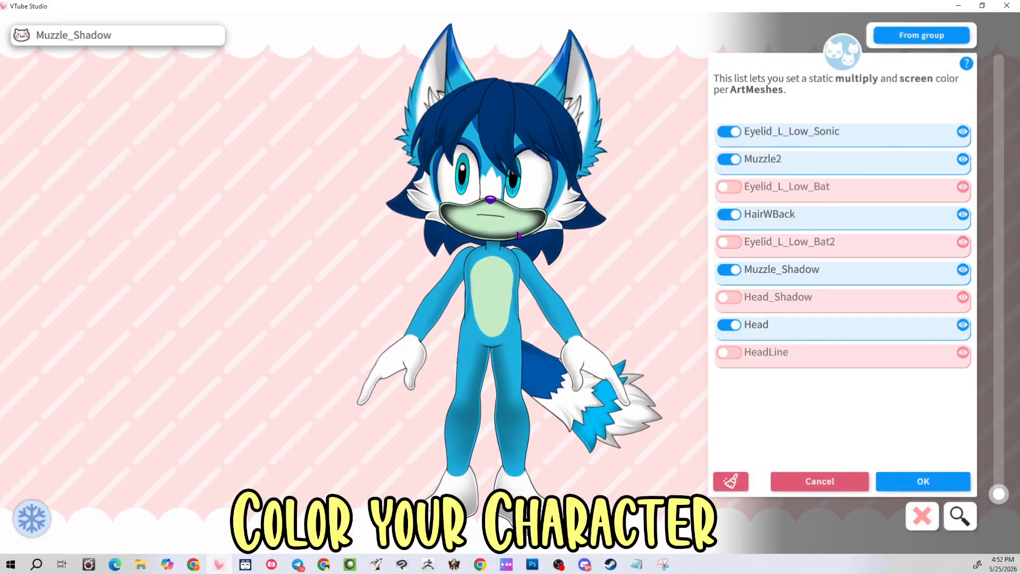
pyautogui.click(762, 167)
pyautogui.click(948, 428)
pyautogui.click(948, 428)
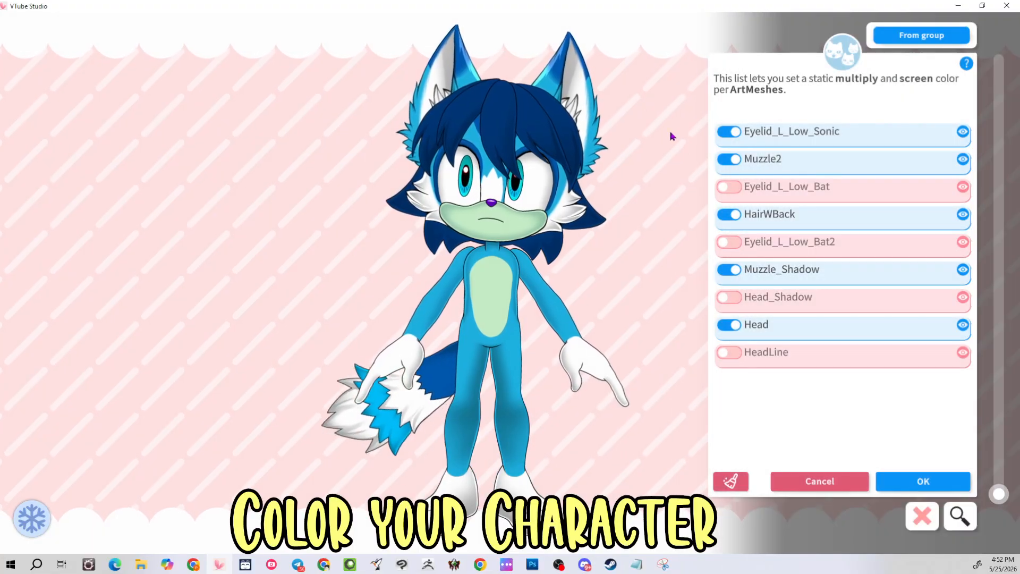
# Enable coloring for the Ear_Inner4 ArtMesh, pasting the pale green multiply color #C6EDC6 and accepting the screen color
pyautogui.click(578, 85)
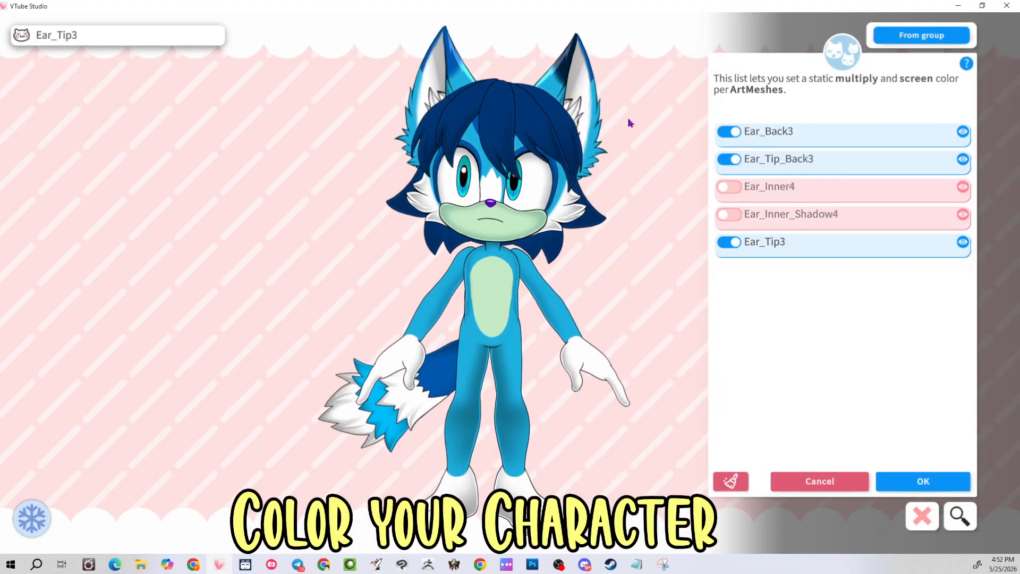
pyautogui.click(733, 186)
pyautogui.click(902, 474)
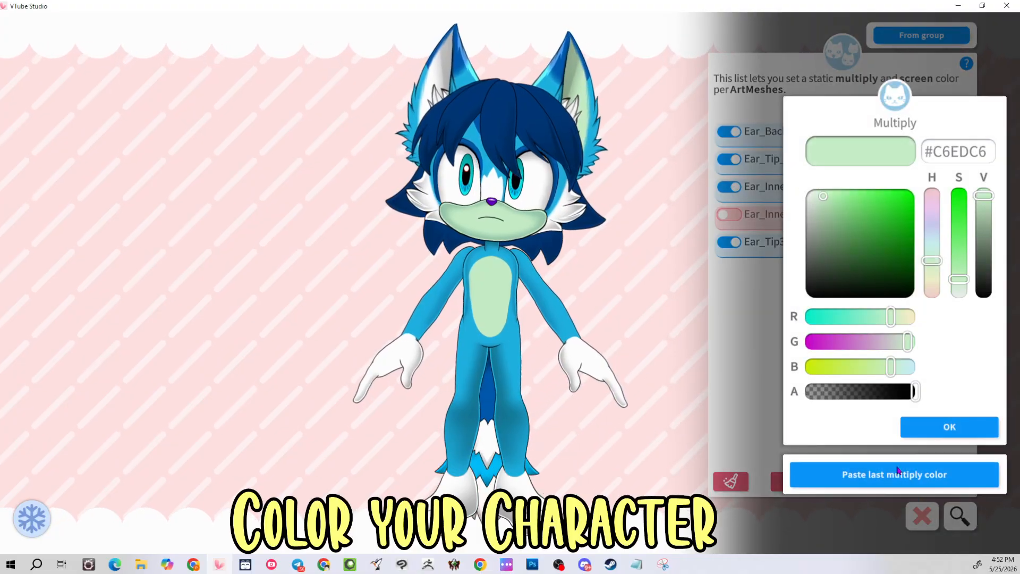
pyautogui.click(948, 427)
pyautogui.click(948, 427)
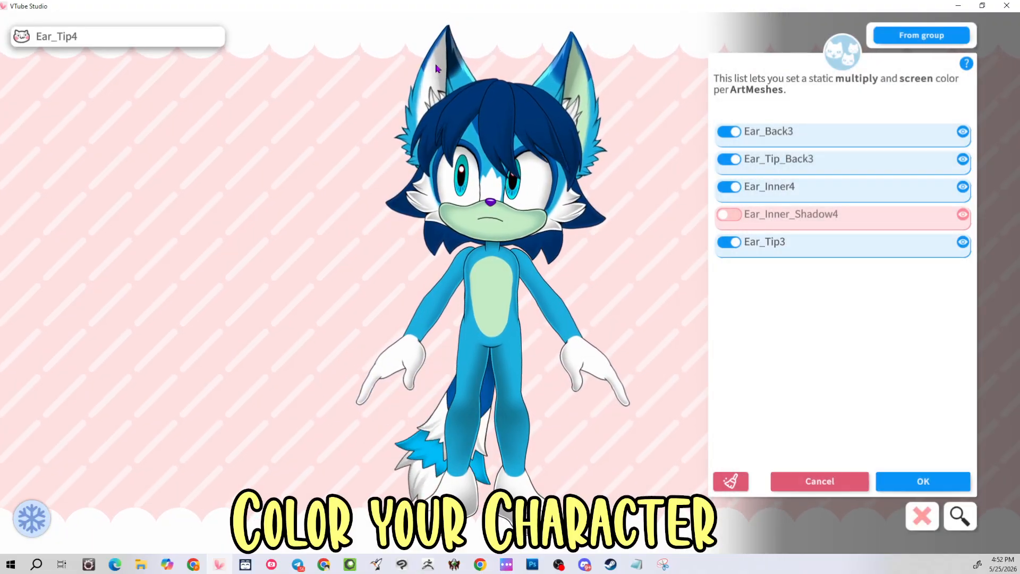
# Enable coloring for the Ear_Inner5 ArtMesh, pasting the pale green multiply color #C6EDC6 and accepting the screen color
pyautogui.click(438, 68)
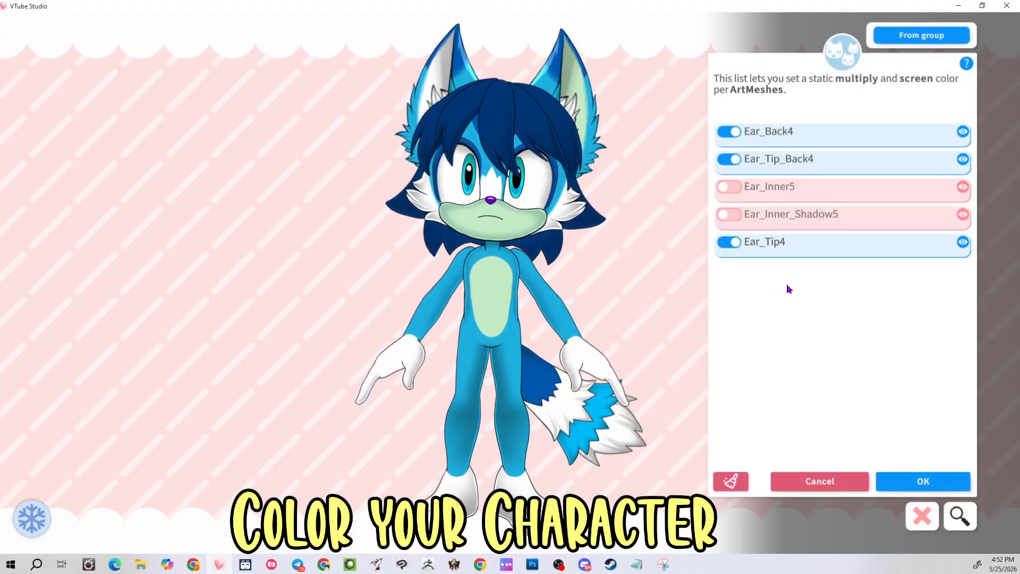
pyautogui.click(733, 187)
pyautogui.click(922, 473)
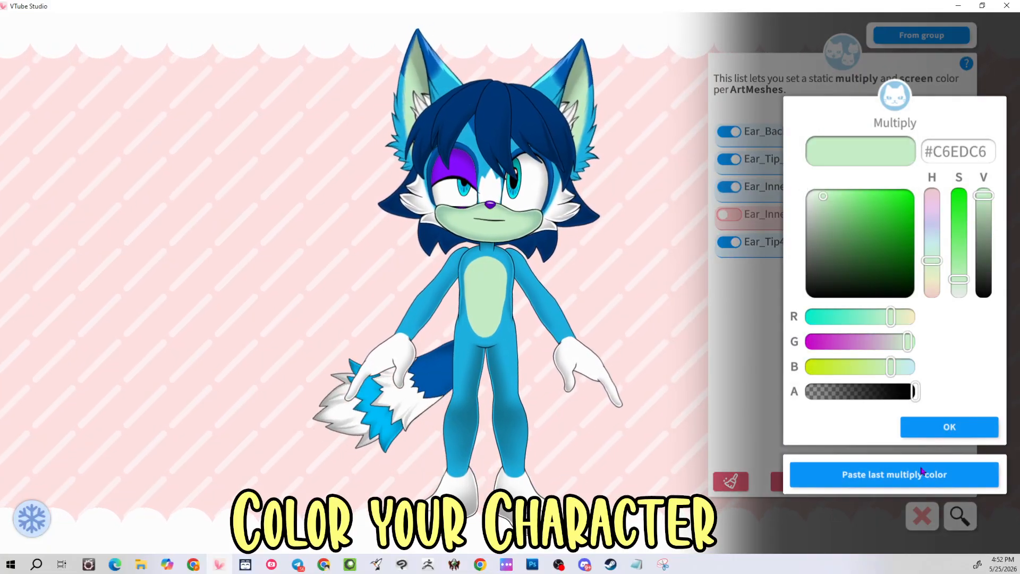
pyautogui.click(931, 428)
pyautogui.click(931, 428)
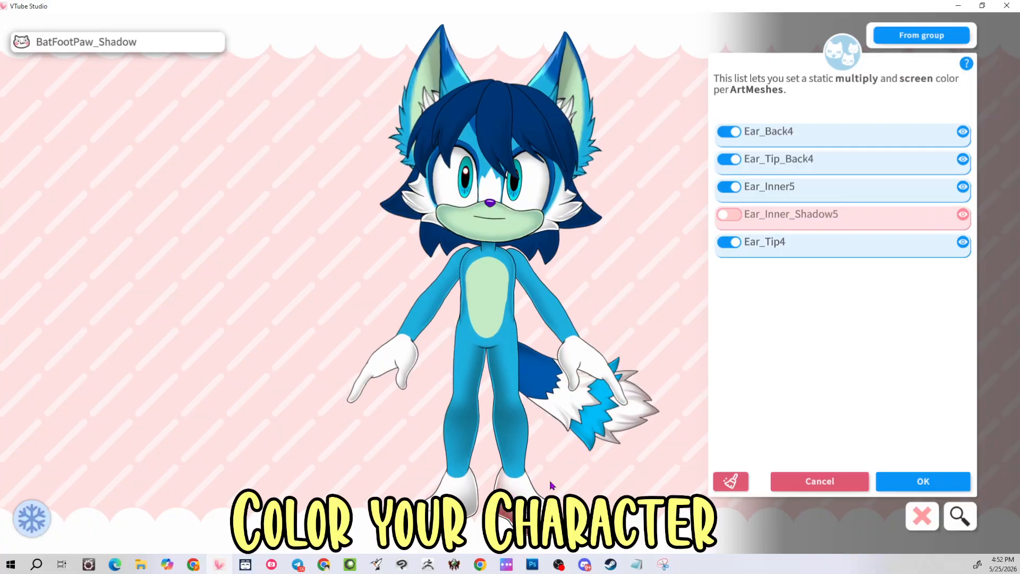
# Enable coloring for the PointyTailA ArtMesh at the tail tip, pasting the pale green multiply color and accepting the screen color #000000
pyautogui.click(637, 408)
pyautogui.click(729, 159)
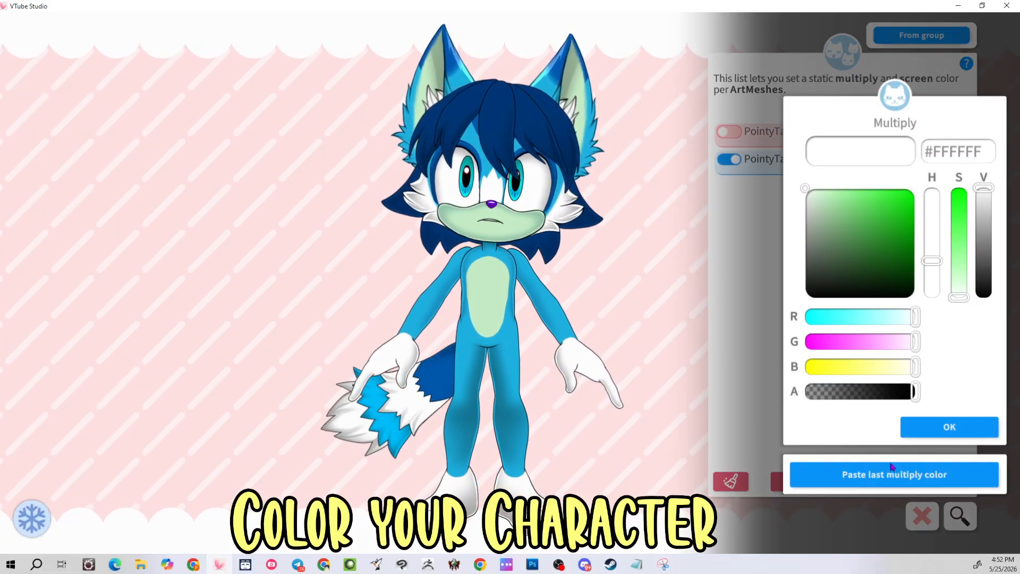
pyautogui.click(893, 466)
pyautogui.click(901, 428)
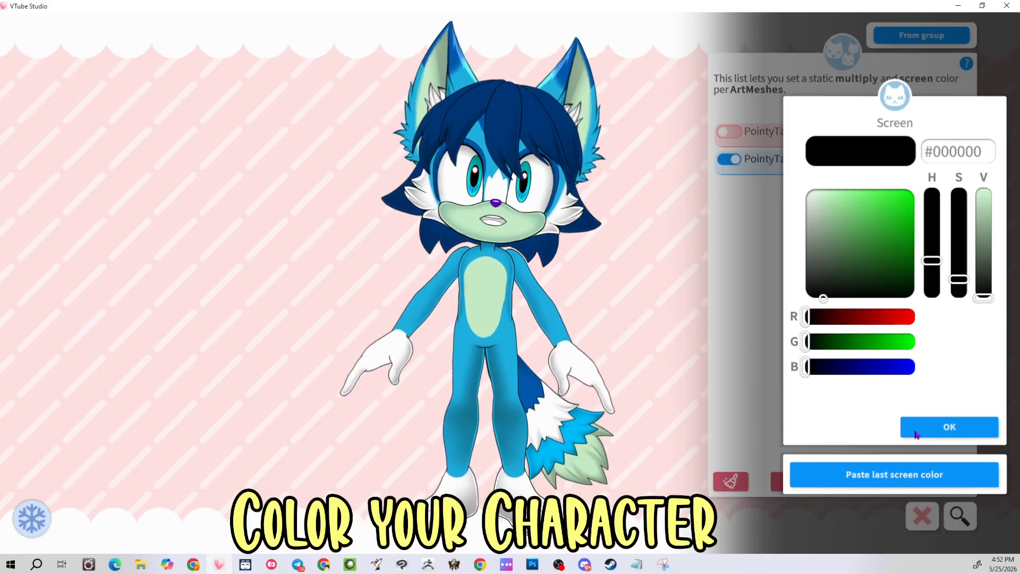
pyautogui.click(934, 426)
# Enable coloring for the Nose_Marking ArtMesh, pasting the pale green multiply color and accepting the screen color #000000
pyautogui.click(556, 199)
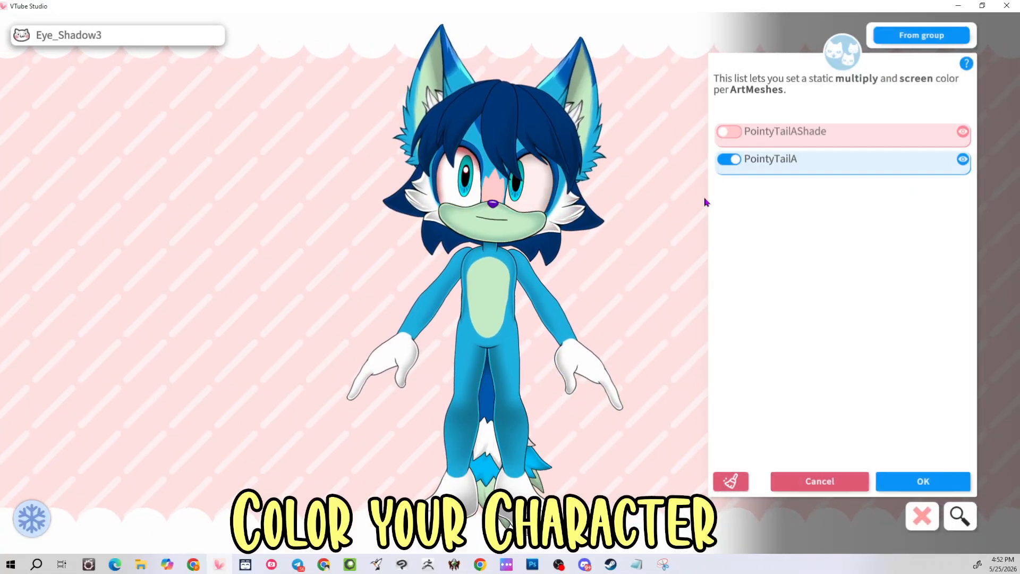
pyautogui.click(727, 132)
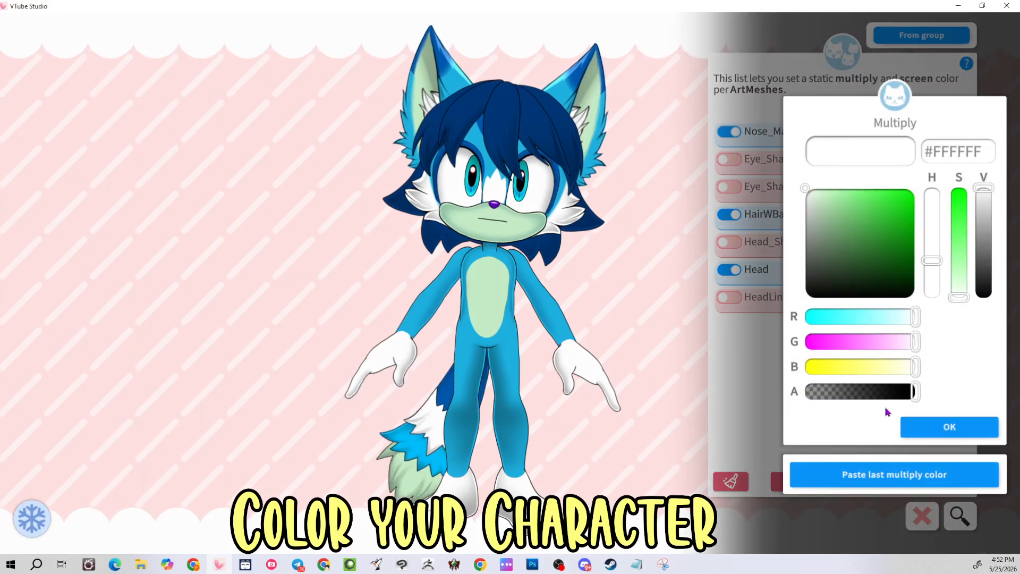
pyautogui.click(935, 425)
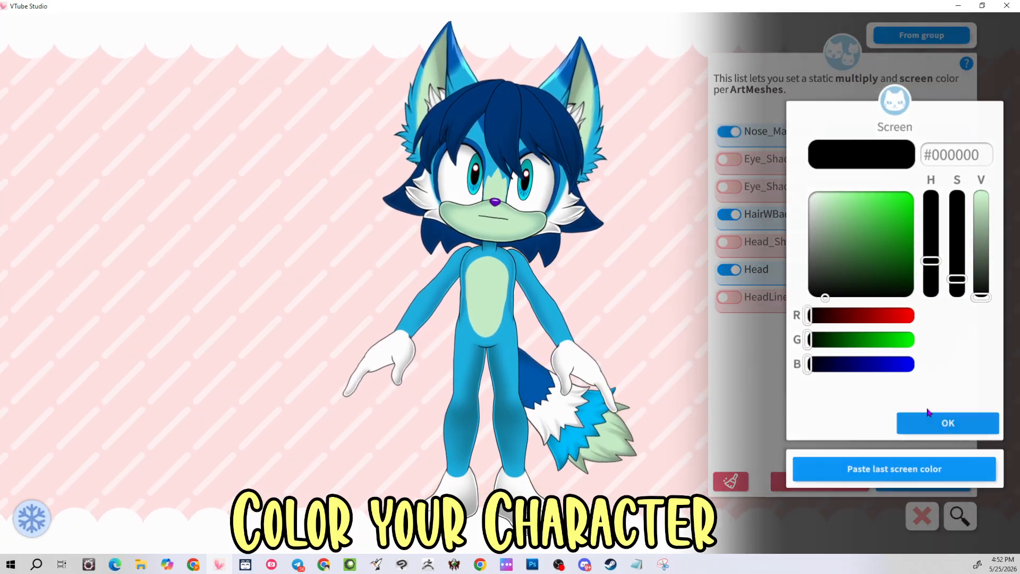
pyautogui.click(940, 426)
# Try coloring the cheek's TuftAShade ArtMesh by pasting the pale green multiply color and accepting the screen color #000000
pyautogui.click(562, 214)
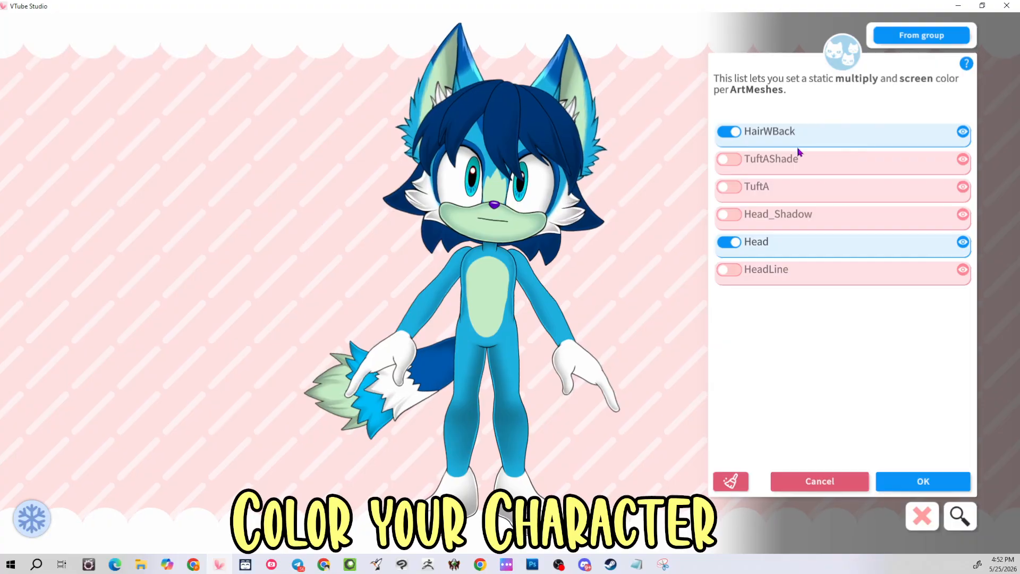
pyautogui.click(726, 160)
pyautogui.click(867, 464)
pyautogui.click(907, 434)
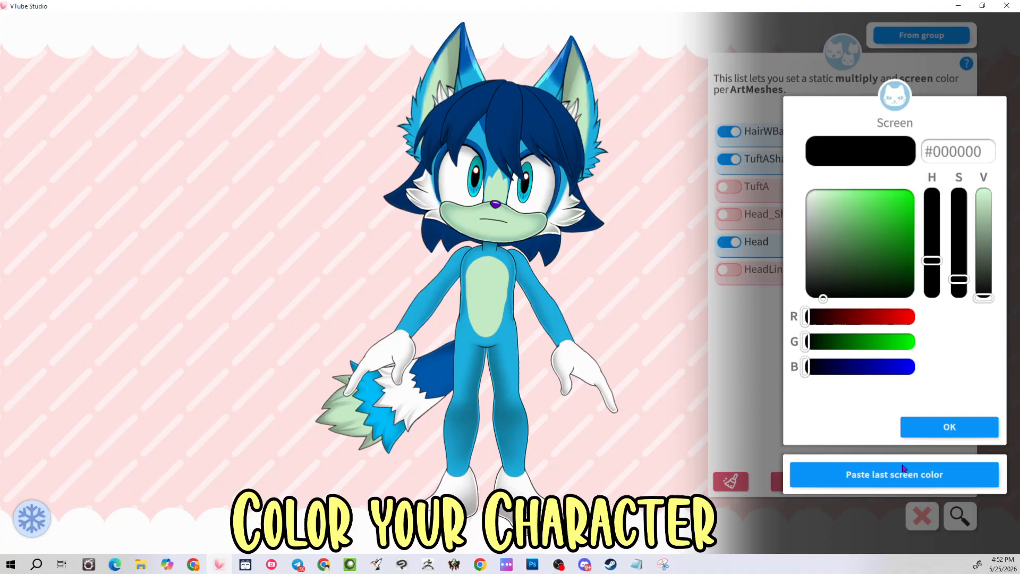
pyautogui.click(924, 428)
# Color the TuftA ArtMesh instead of TuftAShade, pasting the pale green multiply color and accepting the screen color #000000
pyautogui.click(730, 186)
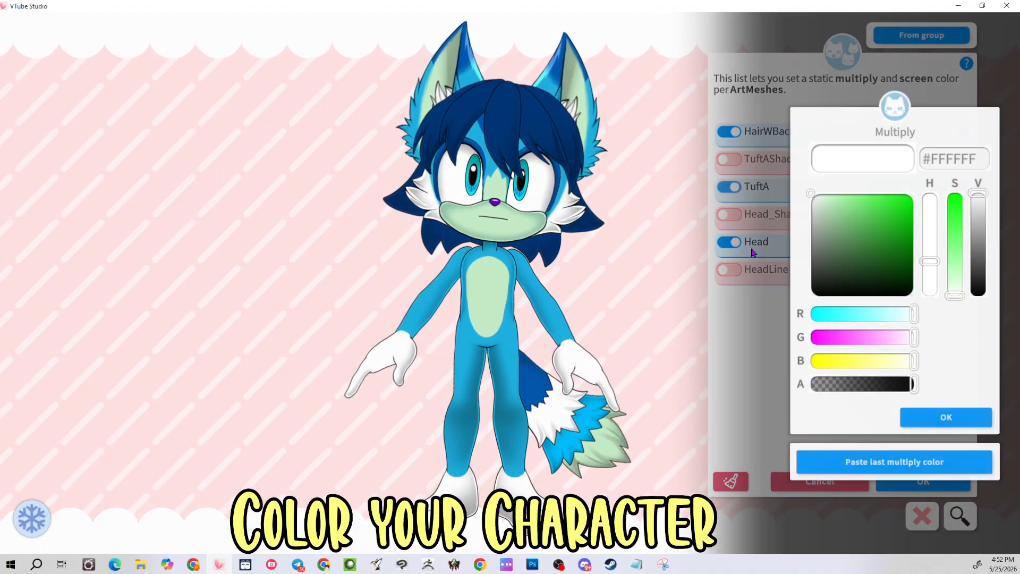
pyautogui.click(842, 473)
pyautogui.click(924, 425)
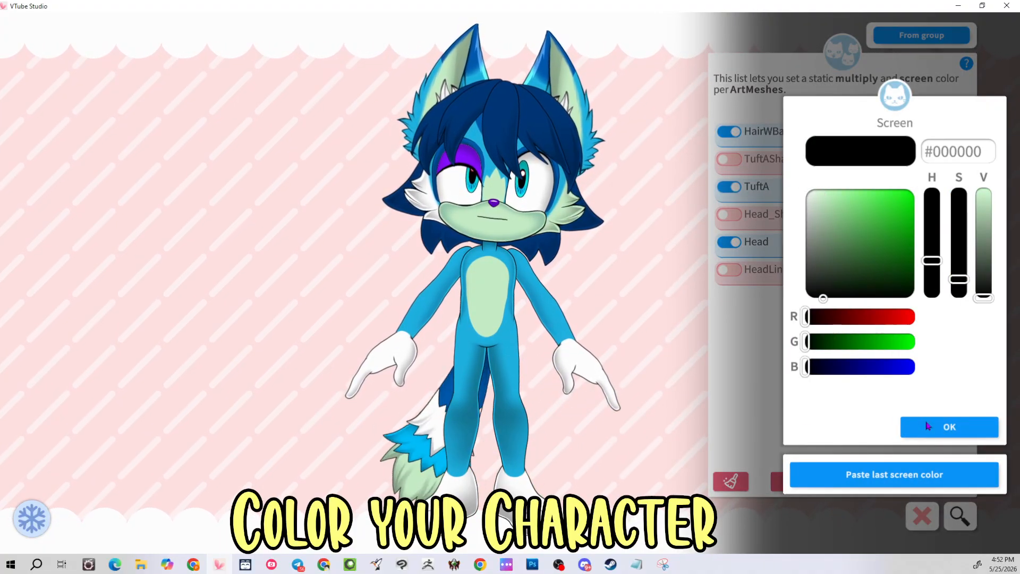
pyautogui.click(928, 425)
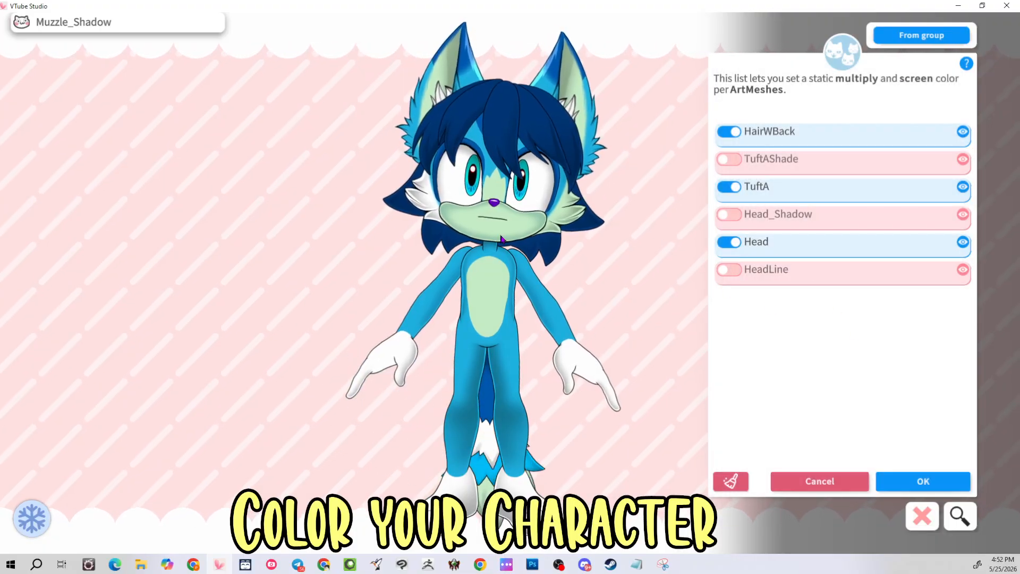
# Enable coloring for the TuftA2 ArtMesh on the other cheek, pasting the multiply color #C6EDC6 and accepting the screen color
pyautogui.click(432, 201)
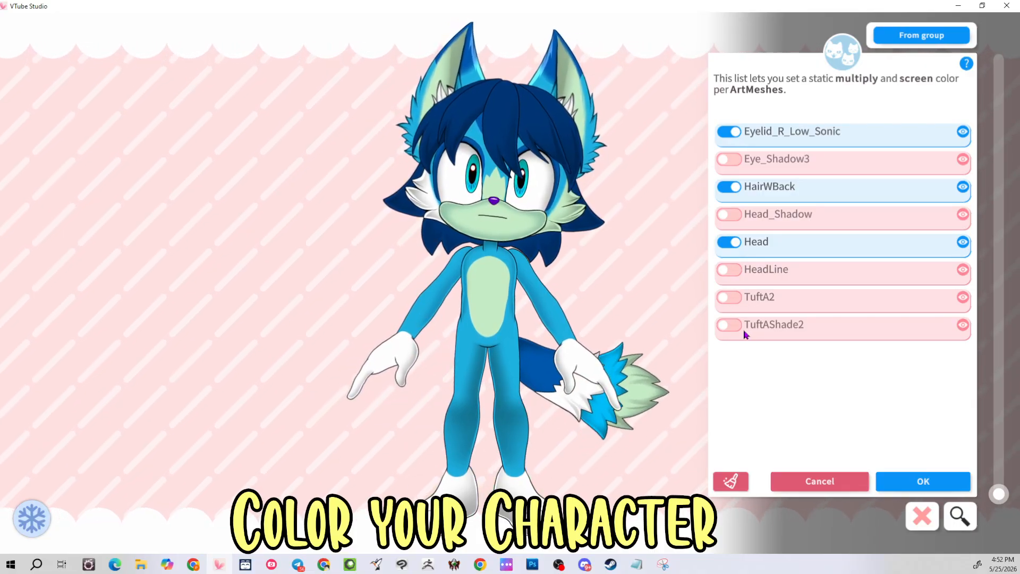
pyautogui.click(726, 298)
pyautogui.click(908, 474)
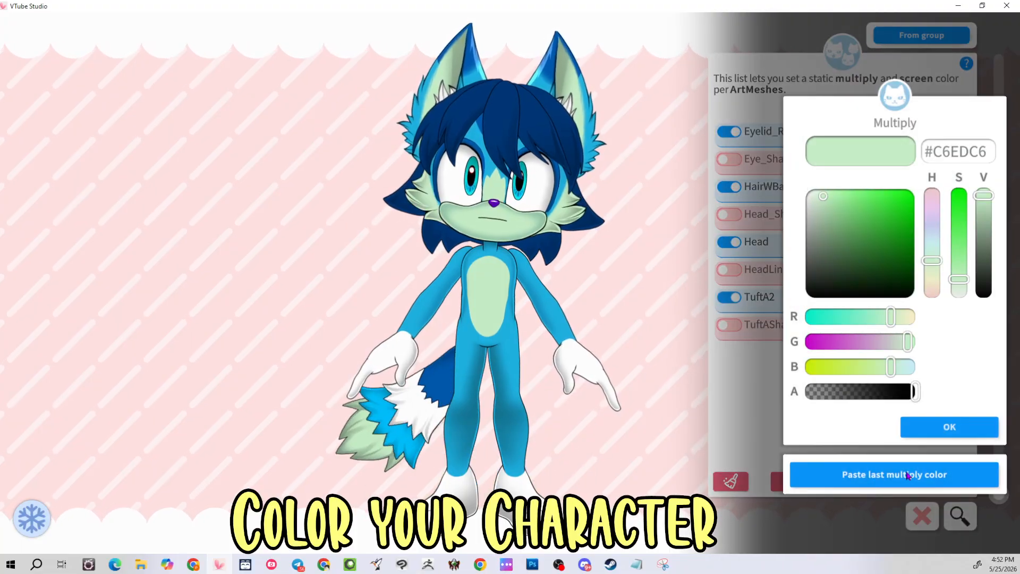
pyautogui.click(935, 427)
pyautogui.click(934, 428)
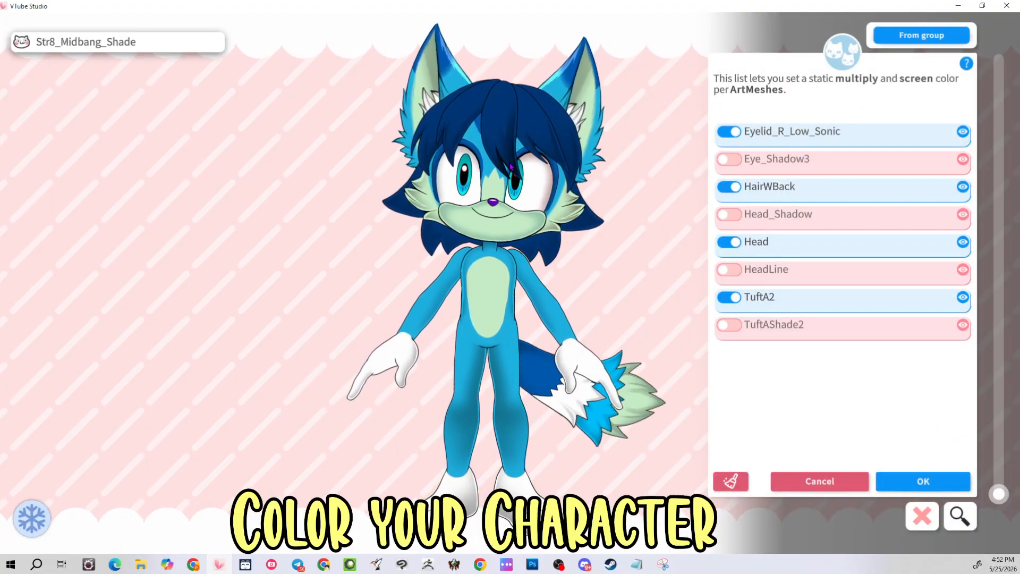
# Enable coloring for the Sclera_L_Sonic ArtMesh, setting a pale yellow multiply color #FFFFB4 and accepting the screen color
pyautogui.click(538, 192)
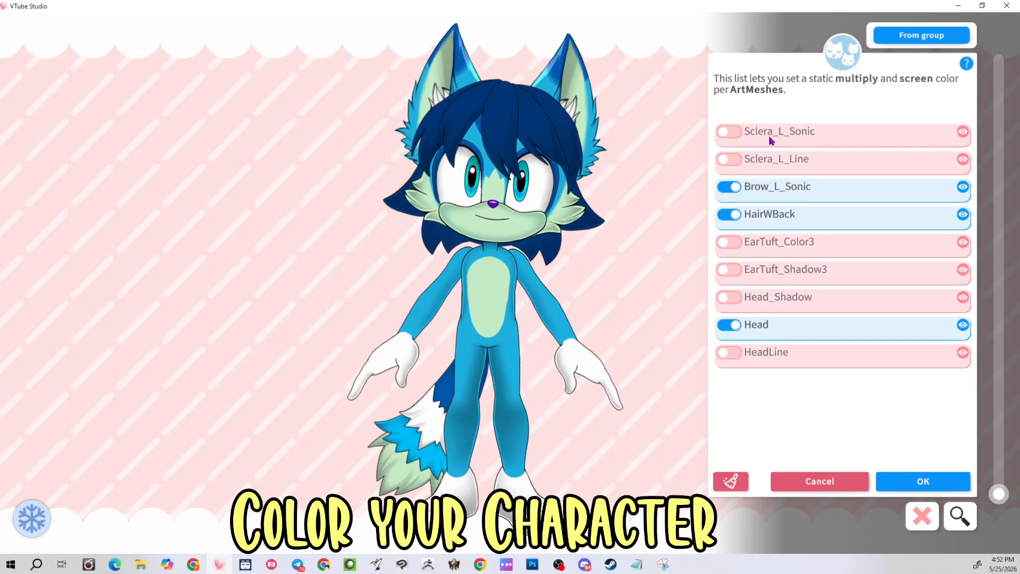
pyautogui.click(729, 131)
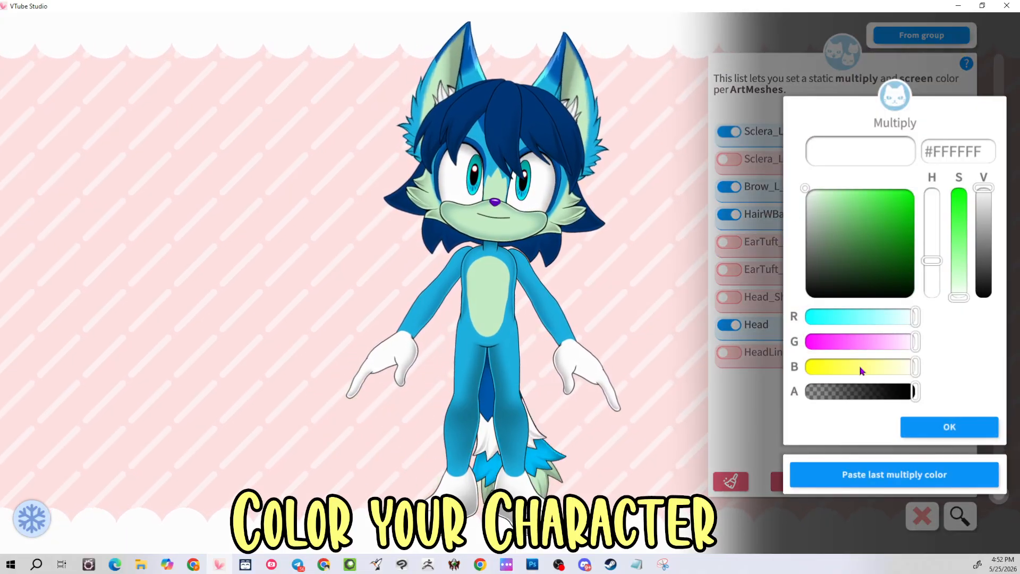
pyautogui.moveTo(862, 370); pyautogui.dragTo(893, 372)
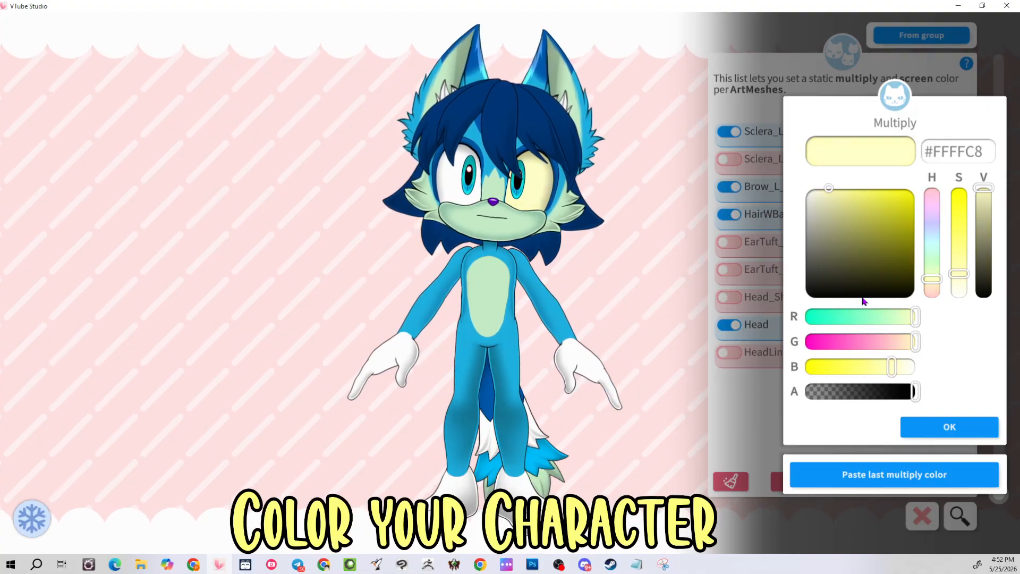
pyautogui.moveTo(863, 301); pyautogui.dragTo(826, 175)
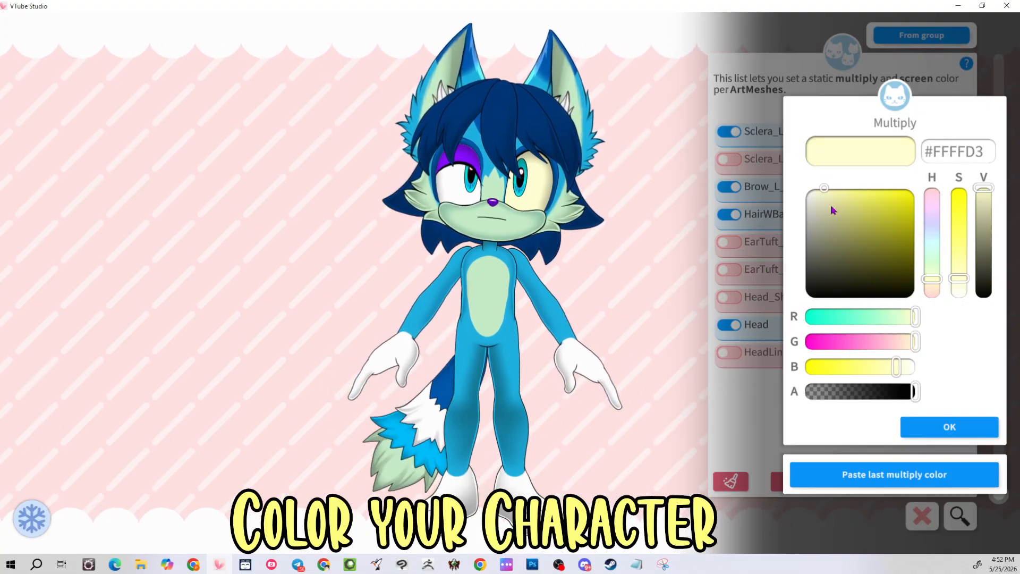
pyautogui.moveTo(833, 211)
pyautogui.mouseDown()
pyautogui.moveTo(817, 187)
pyautogui.moveTo(838, 190)
pyautogui.mouseUp()
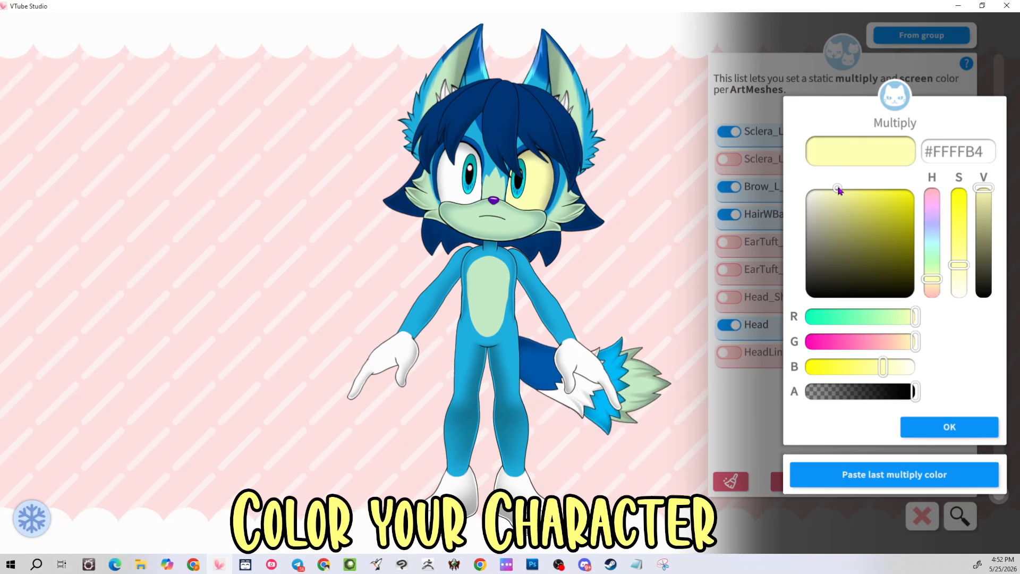
pyautogui.click(945, 425)
pyautogui.click(945, 425)
# Enable coloring for the Sclera_R_Sonic ArtMesh, pasting the pale yellow multiply color #FFFFB4 and accepting the screen color
pyautogui.click(456, 186)
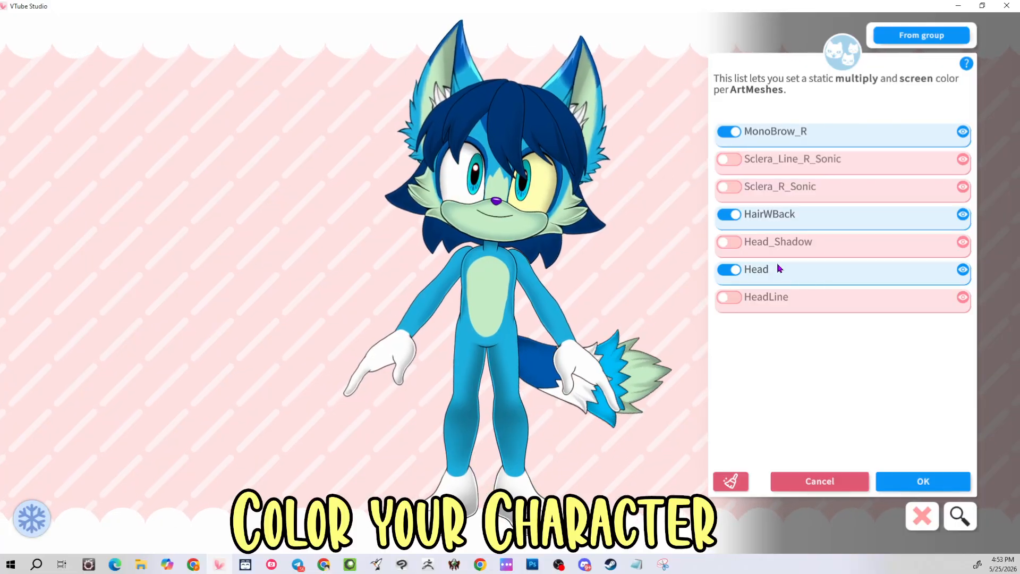
pyautogui.click(724, 191)
pyautogui.click(894, 475)
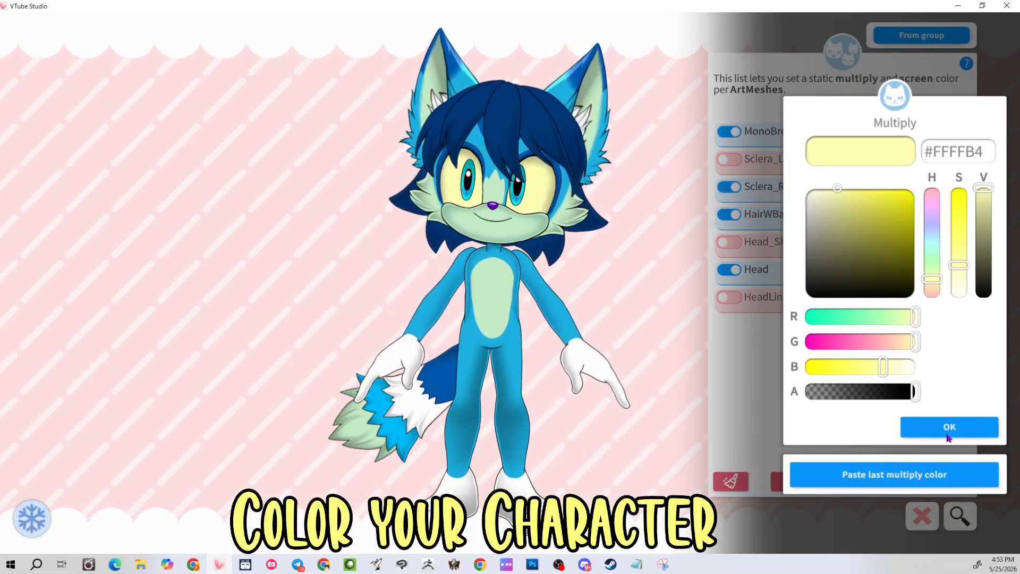
pyautogui.click(935, 428)
pyautogui.click(937, 432)
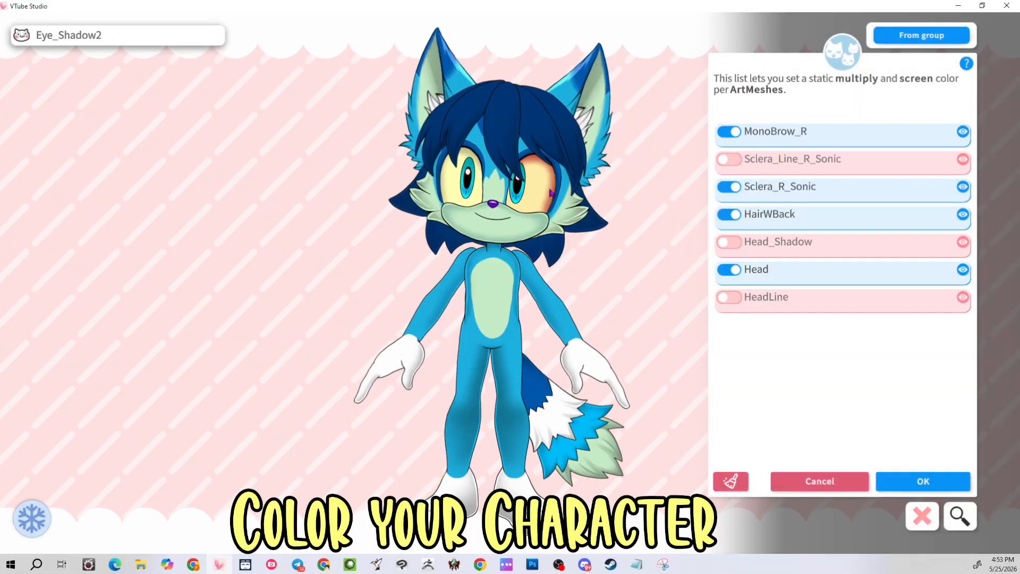
pyautogui.click(551, 193)
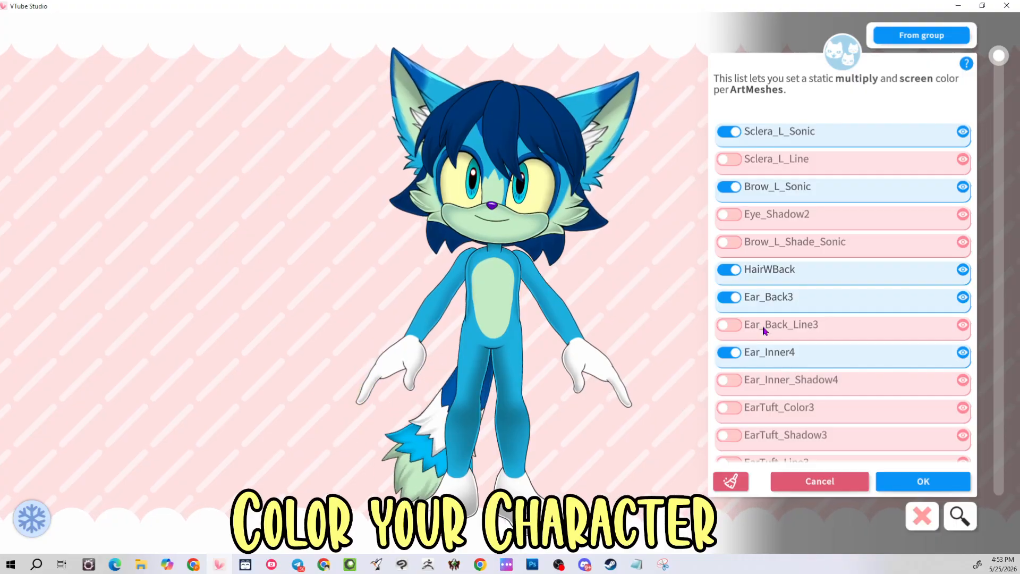
pyautogui.scroll(-3, 810, 328)
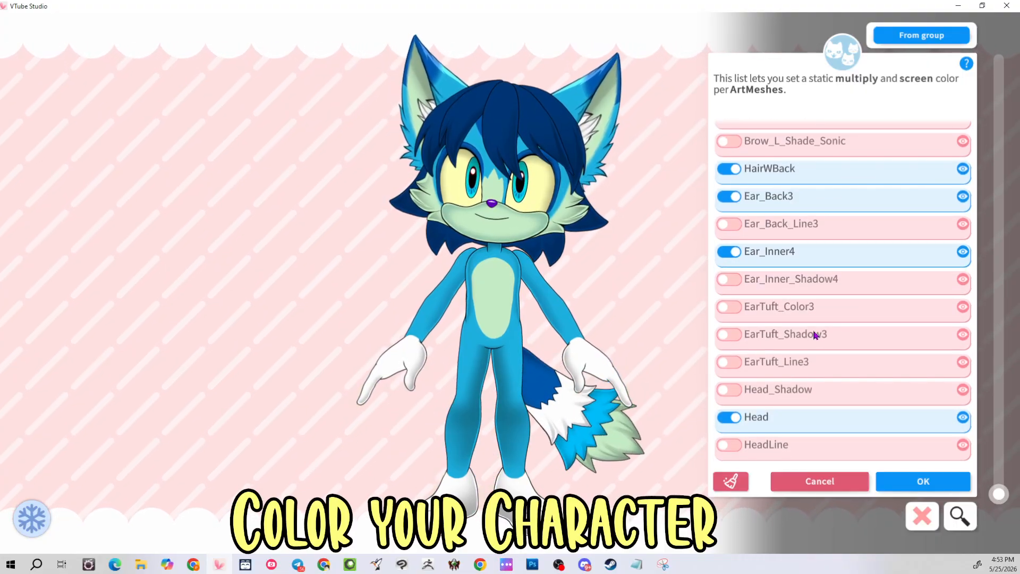
pyautogui.scroll(3, 815, 335)
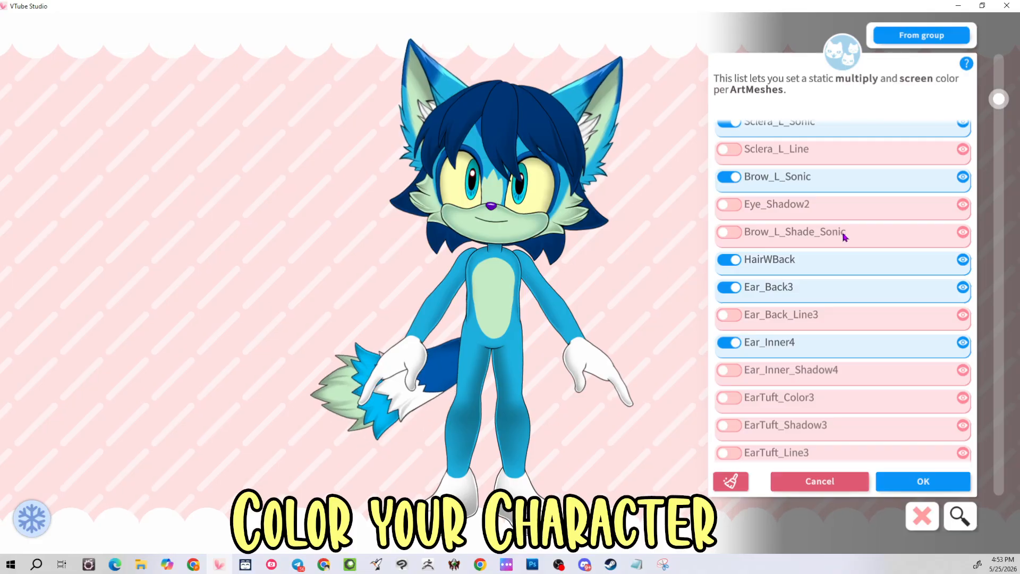
pyautogui.scroll(1, 844, 237)
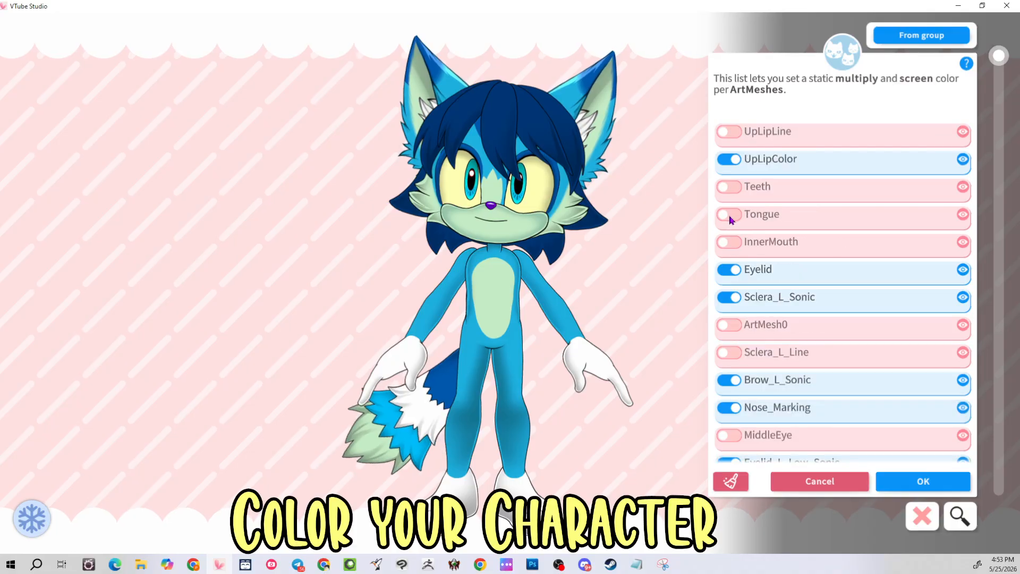
# Enable coloring for the Tongue ArtMesh, setting a red multiply color #FF0019 and accepting the screen color
pyautogui.click(729, 215)
pyautogui.moveTo(903, 350); pyautogui.dragTo(844, 344)
pyautogui.click(851, 367)
pyautogui.moveTo(844, 206); pyautogui.dragTo(957, 141)
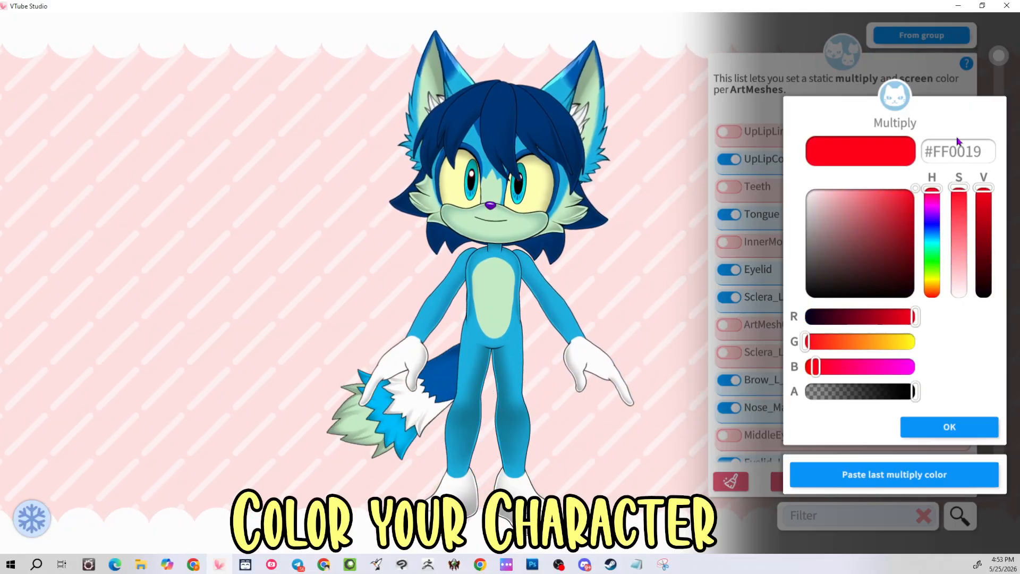
pyautogui.click(968, 431)
pyautogui.click(964, 428)
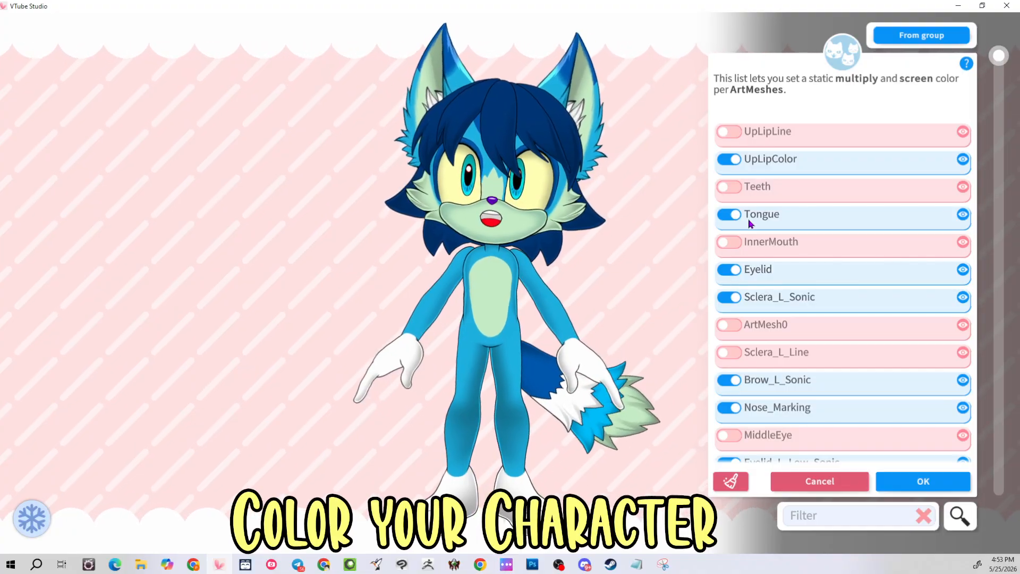
# Change the Tongue ArtMesh's multiply color to a lighter pink and accept its screen color
pyautogui.scroll(-3, 842, 148)
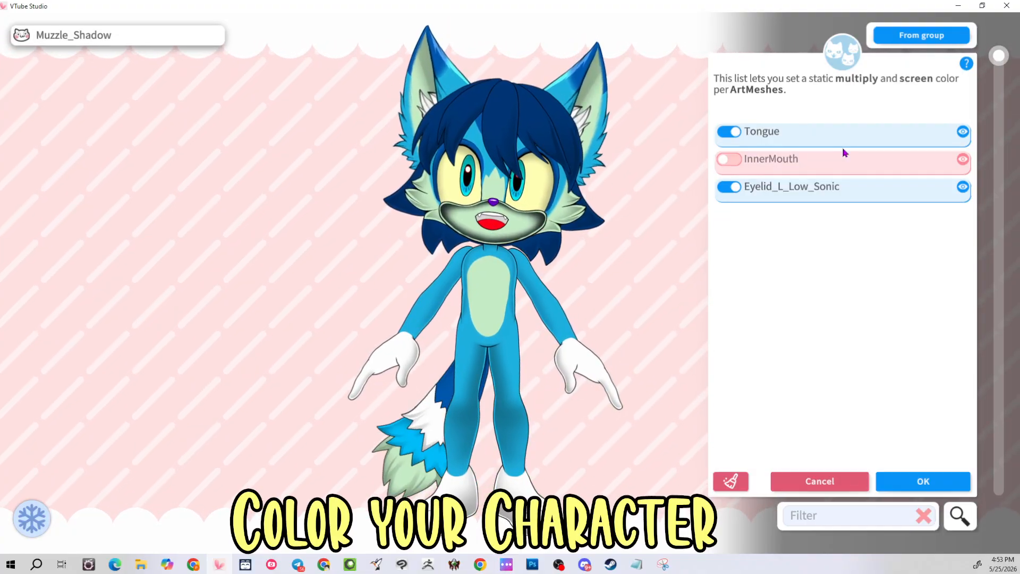
pyautogui.click(795, 143)
pyautogui.click(857, 224)
pyautogui.moveTo(850, 205); pyautogui.dragTo(845, 186)
pyautogui.click(960, 420)
pyautogui.click(960, 418)
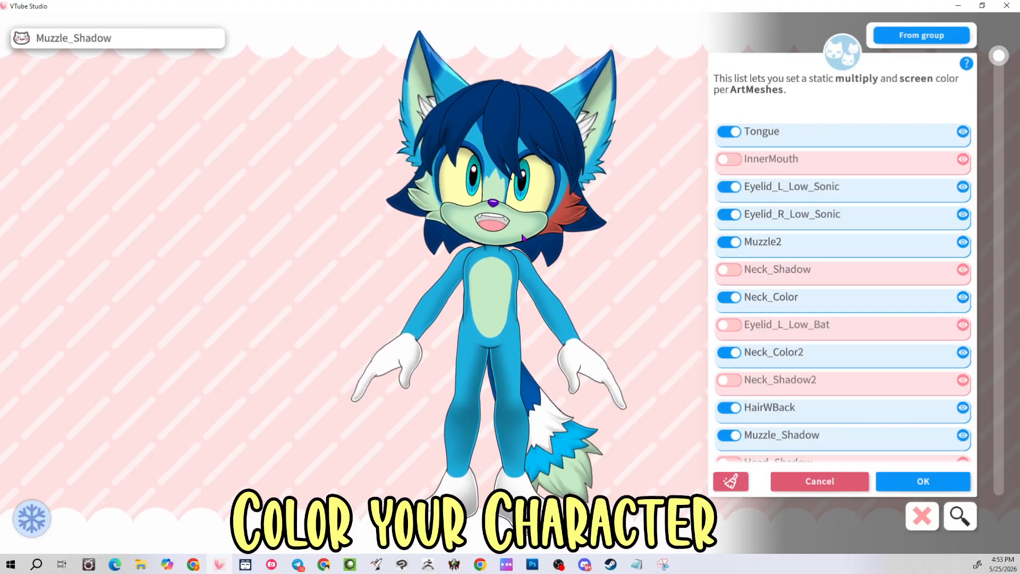
# Enable coloring for the InnerMouth ArtMesh, set its multiply color, accept the screen color, and save the ArtMesh color list
pyautogui.click(729, 159)
pyautogui.moveTo(886, 215); pyautogui.dragTo(914, 225)
pyautogui.click(975, 426)
pyautogui.click(975, 425)
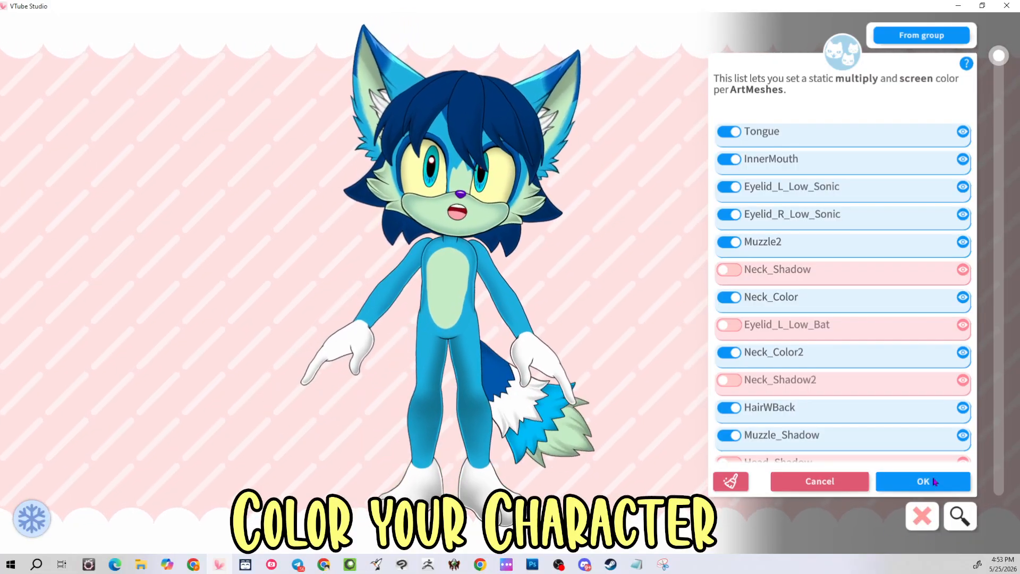
pyautogui.click(934, 481)
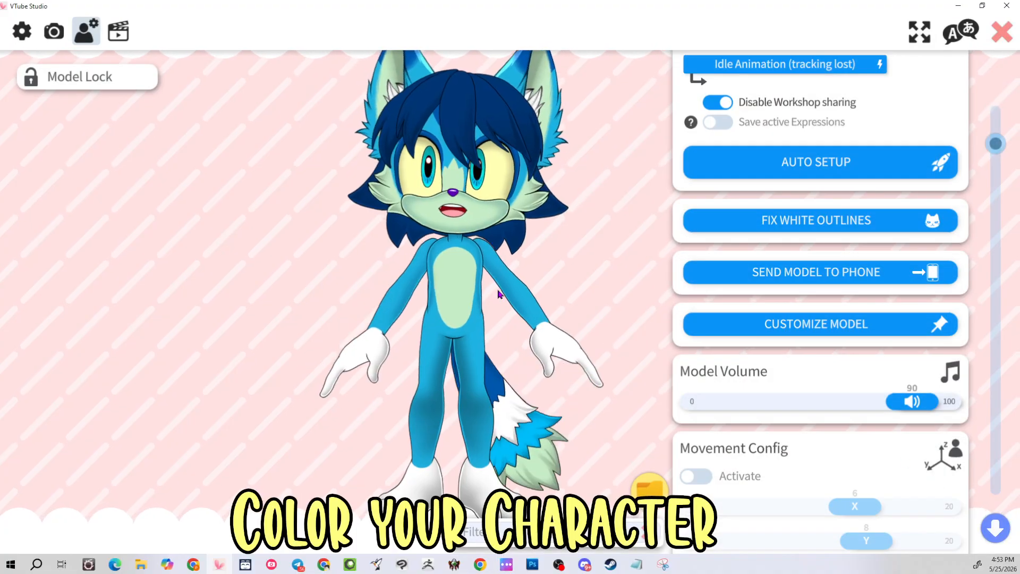
# Add a new hotkey for the model and name it OCJeff_Colors(Ctrl+5)
pyautogui.click(118, 31)
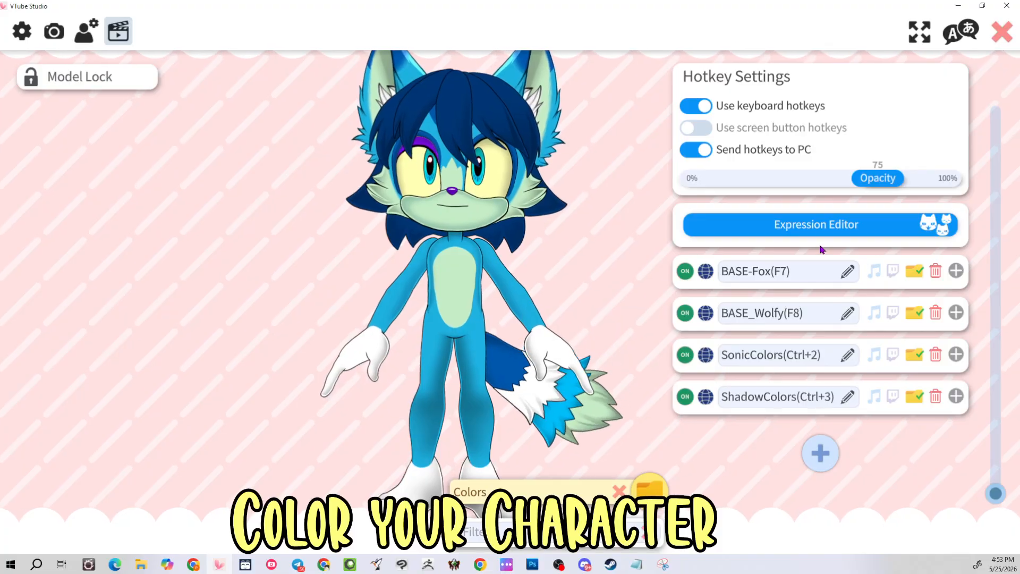
pyautogui.click(821, 452)
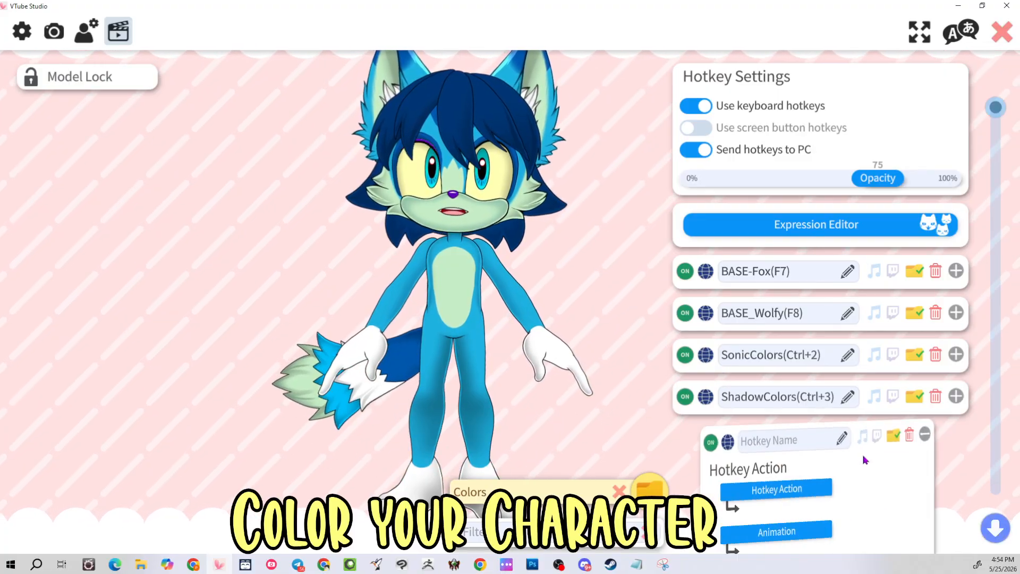
pyautogui.click(850, 448)
pyautogui.write('O')
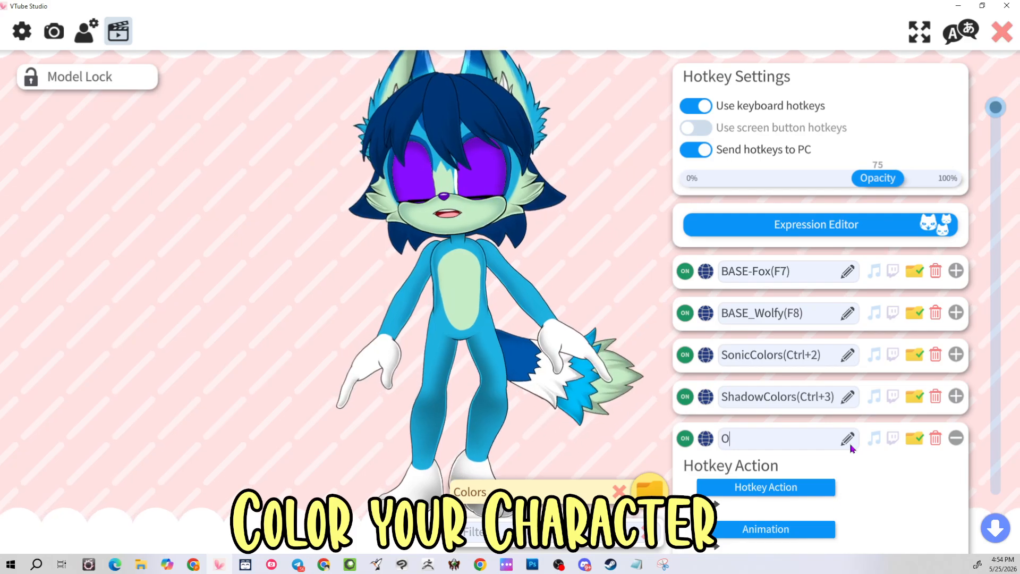
pyautogui.write('CJeff_Colors(')
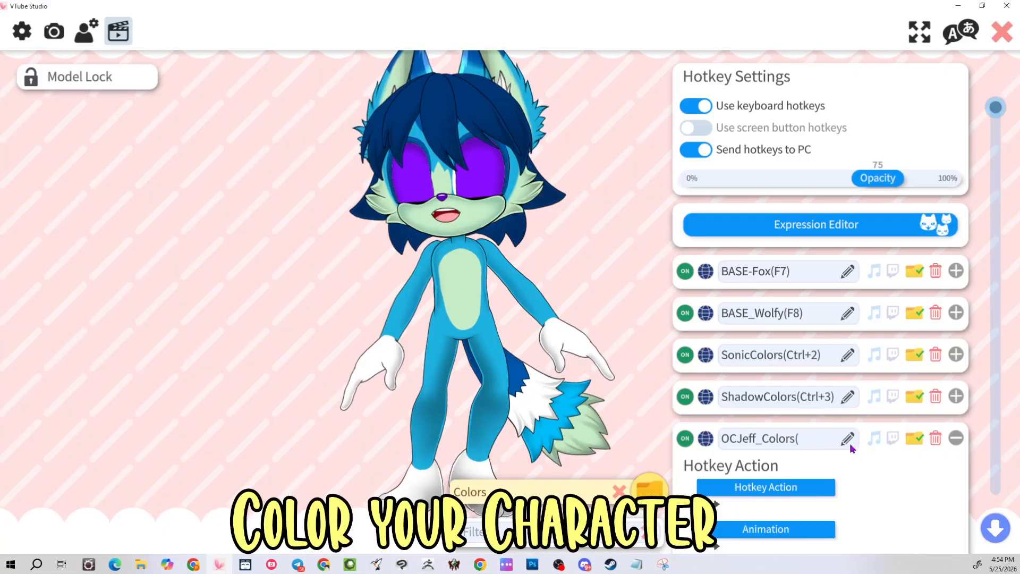
pyautogui.write('xtrl+')
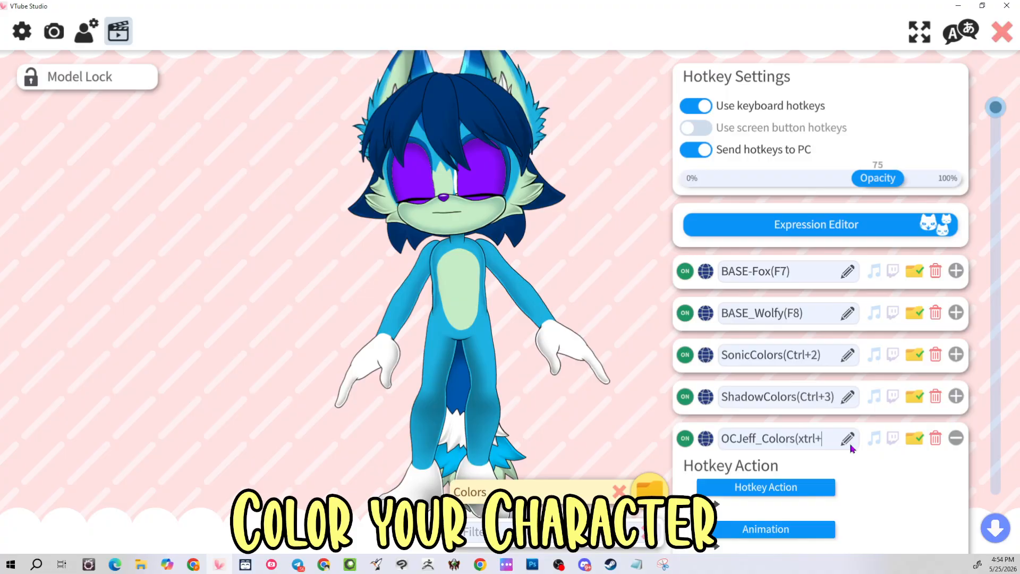
pyautogui.write('5)')
pyautogui.click(809, 444)
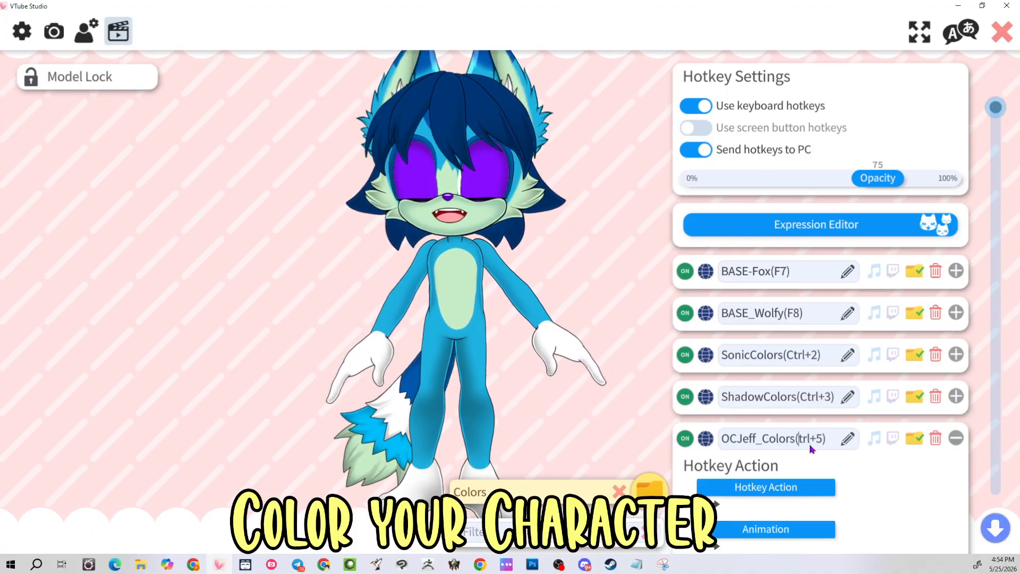
pyautogui.press('BackSpace')
pyautogui.write('C')
# Set the action of the OCJeff_Colors hotkey to ArtMesh Color Preset
pyautogui.click(766, 486)
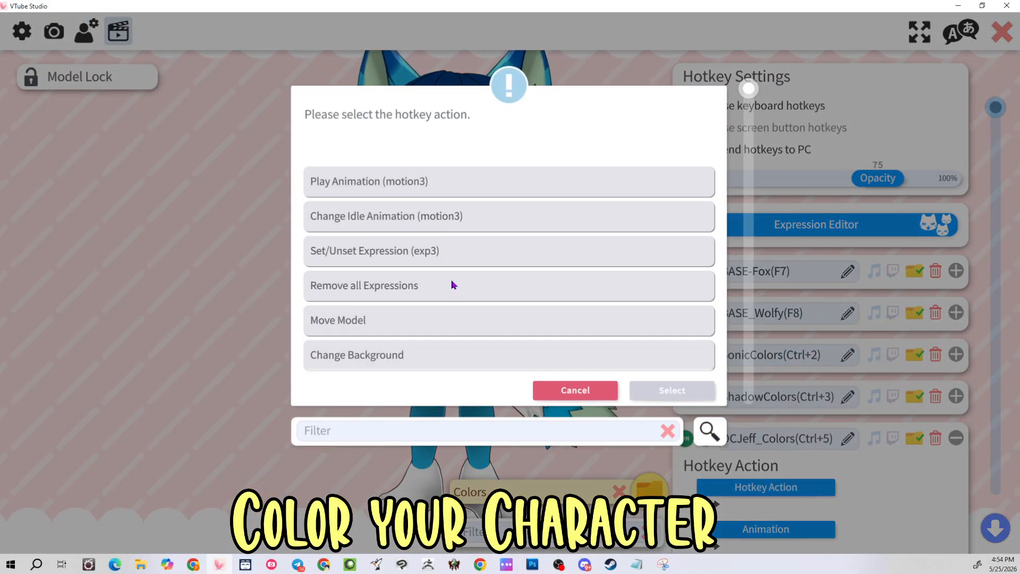
pyautogui.scroll(-6, 427, 214)
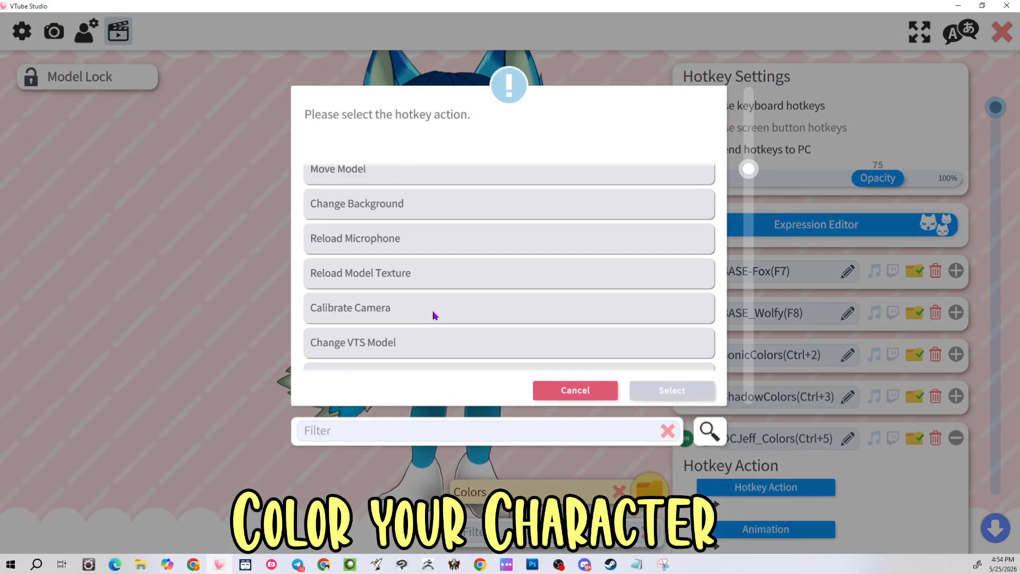
pyautogui.scroll(-6, 444, 316)
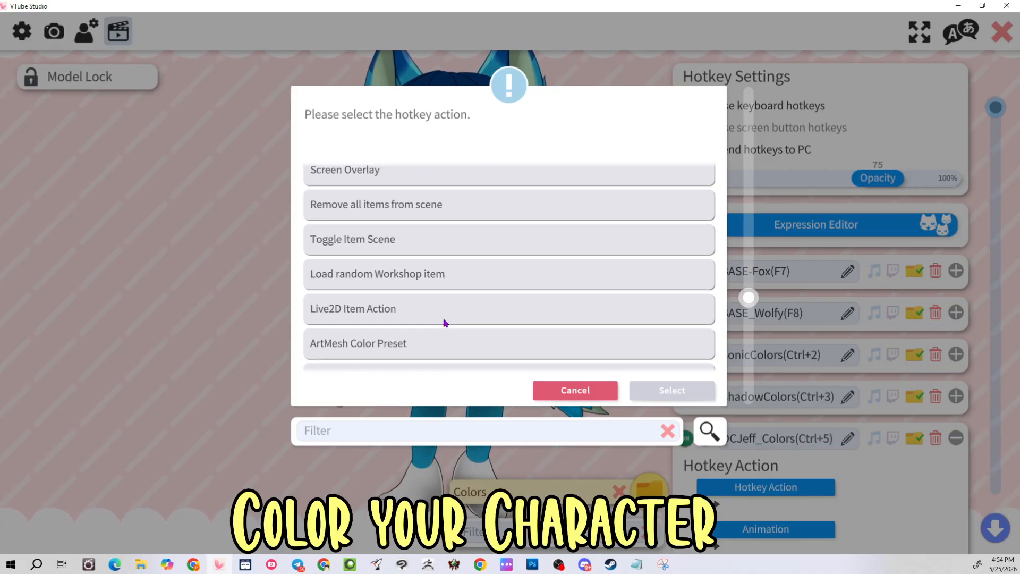
pyautogui.click(363, 314)
pyautogui.click(672, 391)
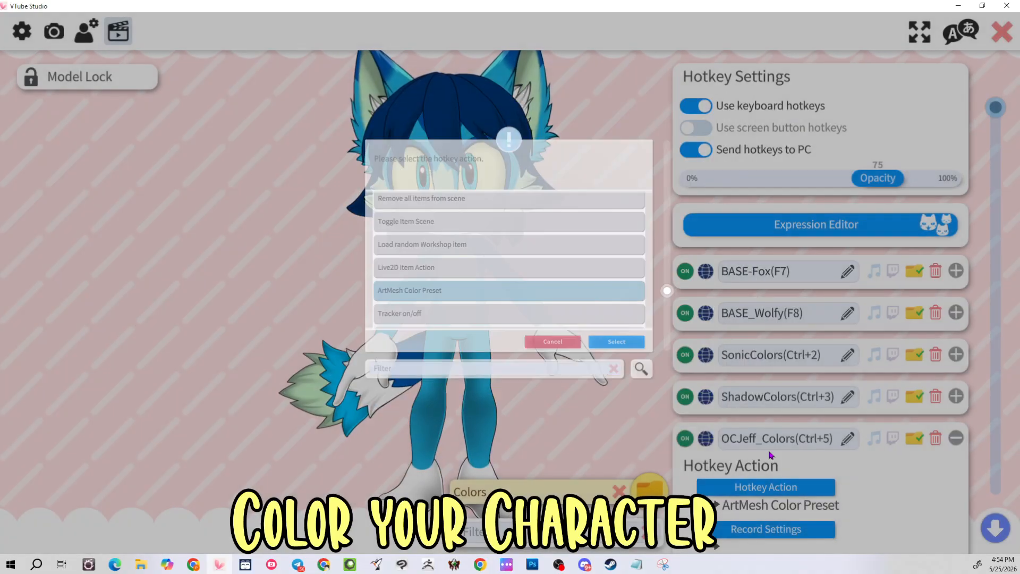
# Record Left Control + 5 as the key combination of the OCJeff_Colors hotkey
pyautogui.scroll(-3, 857, 513)
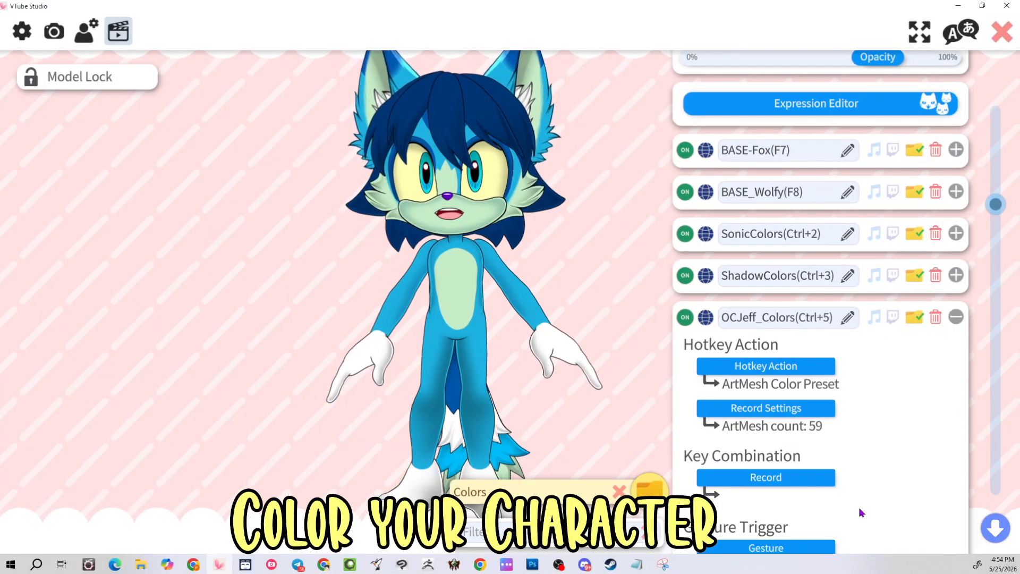
pyautogui.click(788, 482)
pyautogui.press('ctrl')
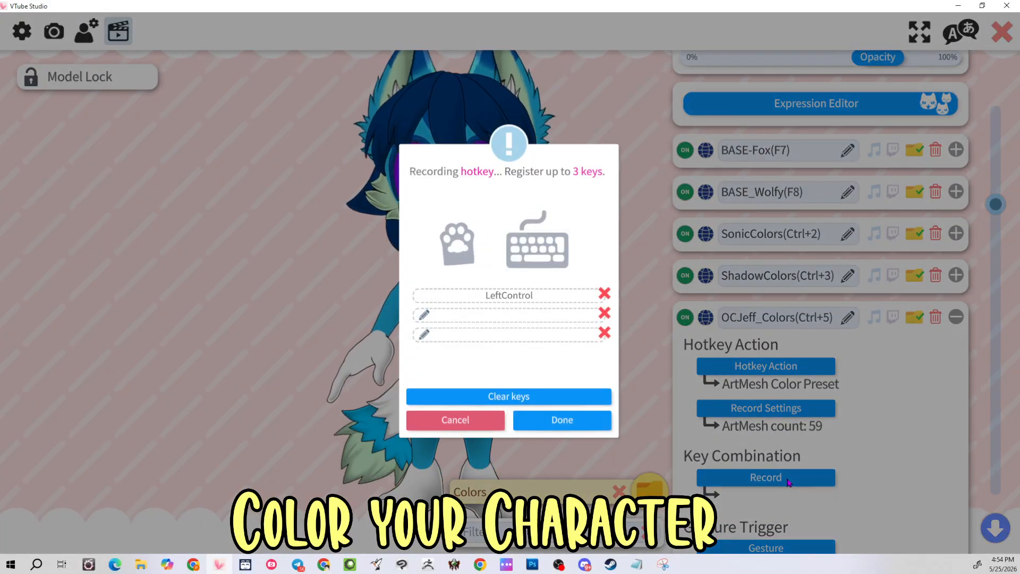
pyautogui.hotkey('ctrl', '5')
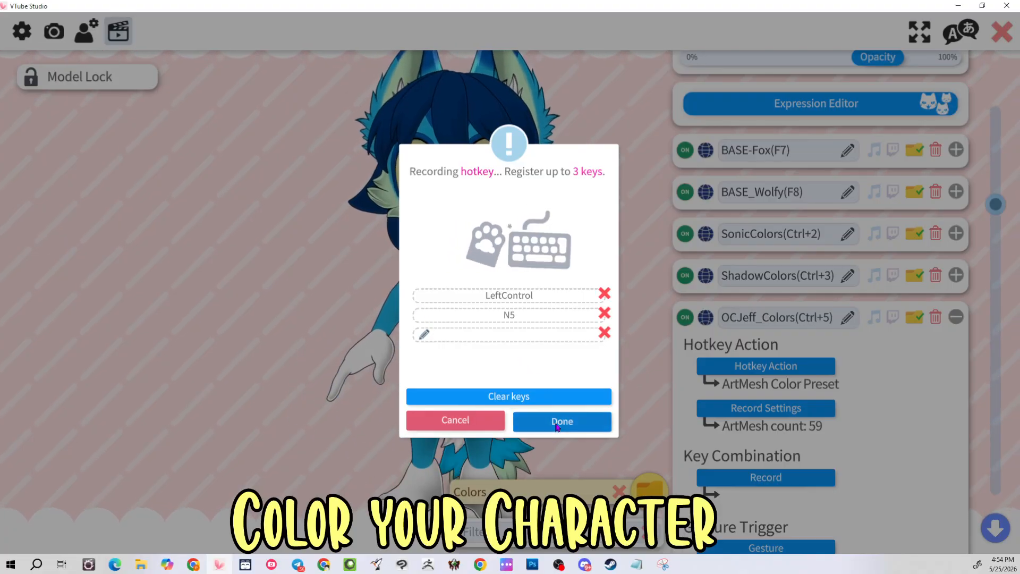
pyautogui.click(553, 419)
# Test the OCJeff_Colors hotkey by toggling the color preset on the model several times
pyautogui.hotkey('ctrl', '5')
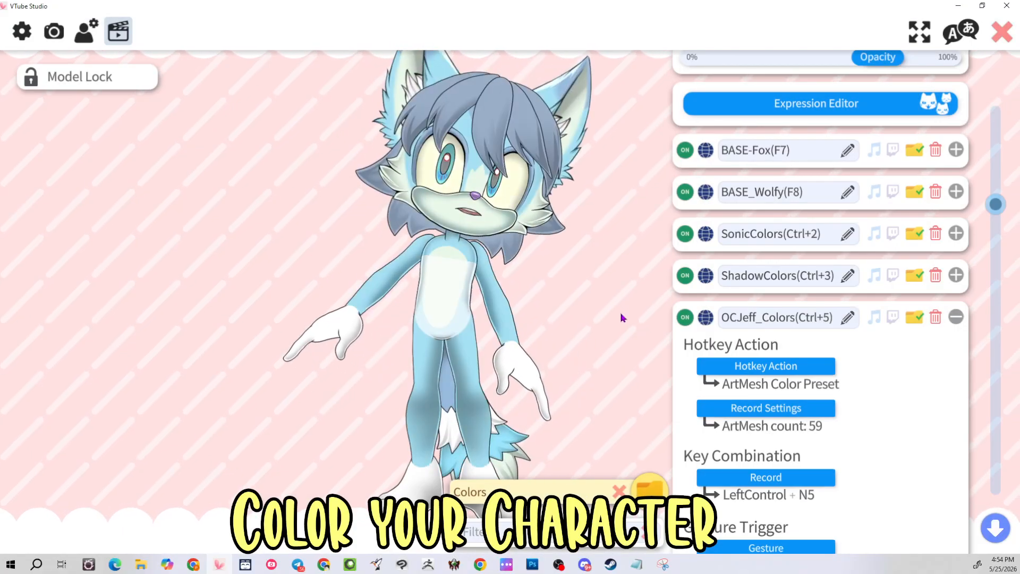
pyautogui.hotkey('ctrl', '5')
pyautogui.hotkey('ctrl', '5')
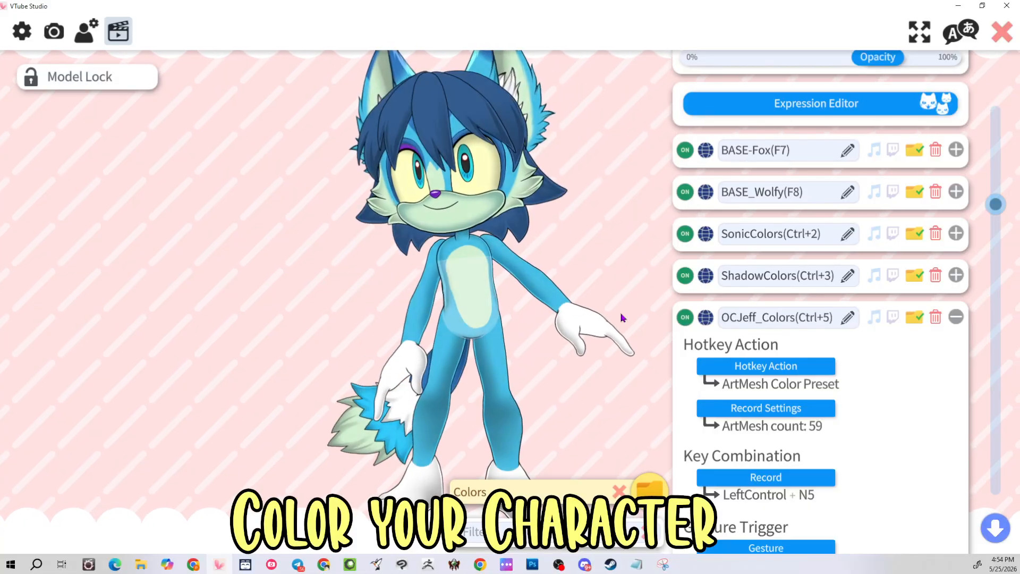
pyautogui.hotkey('ctrl', '5')
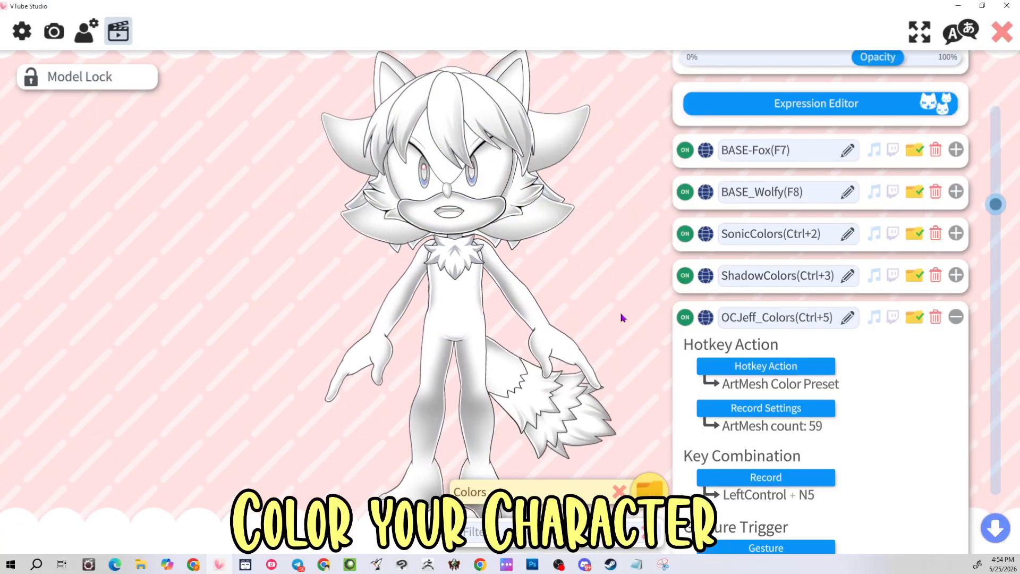